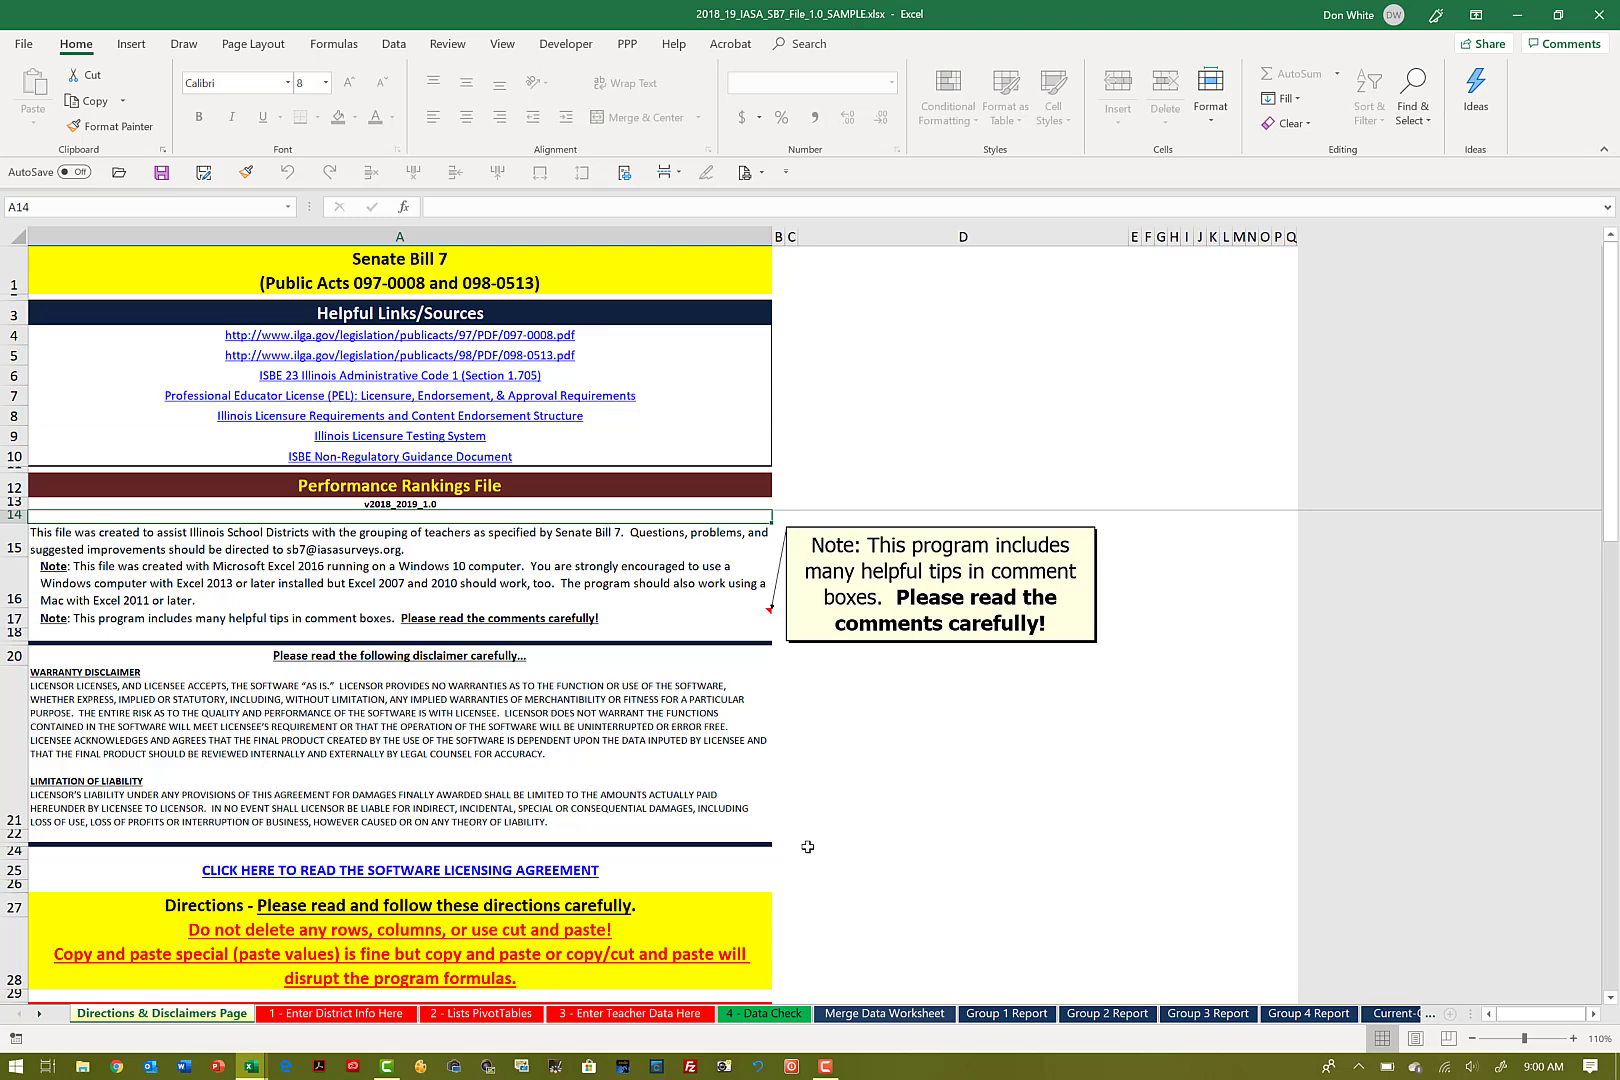
Step: Review the district info and teacher data worksheets in the 2018_19 sample workbook, and bring up the 2019_20 workbook for comparison
click(350, 1014)
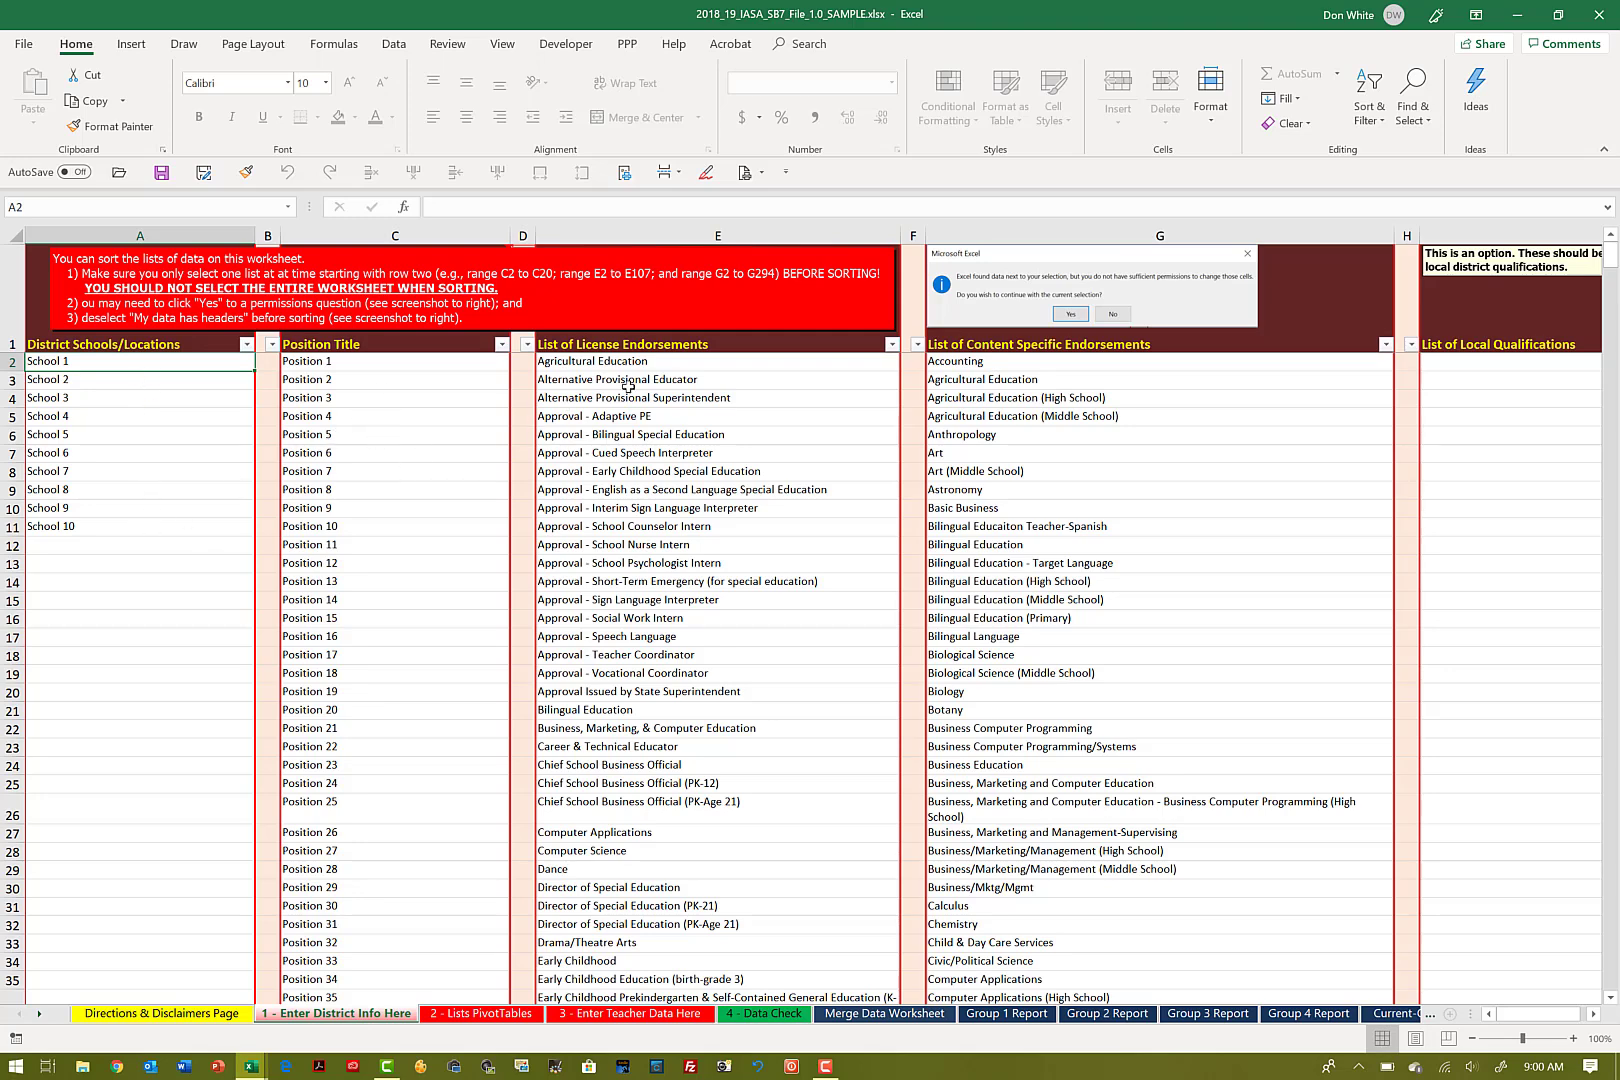
click(1041, 358)
key(Right)
key(Right)
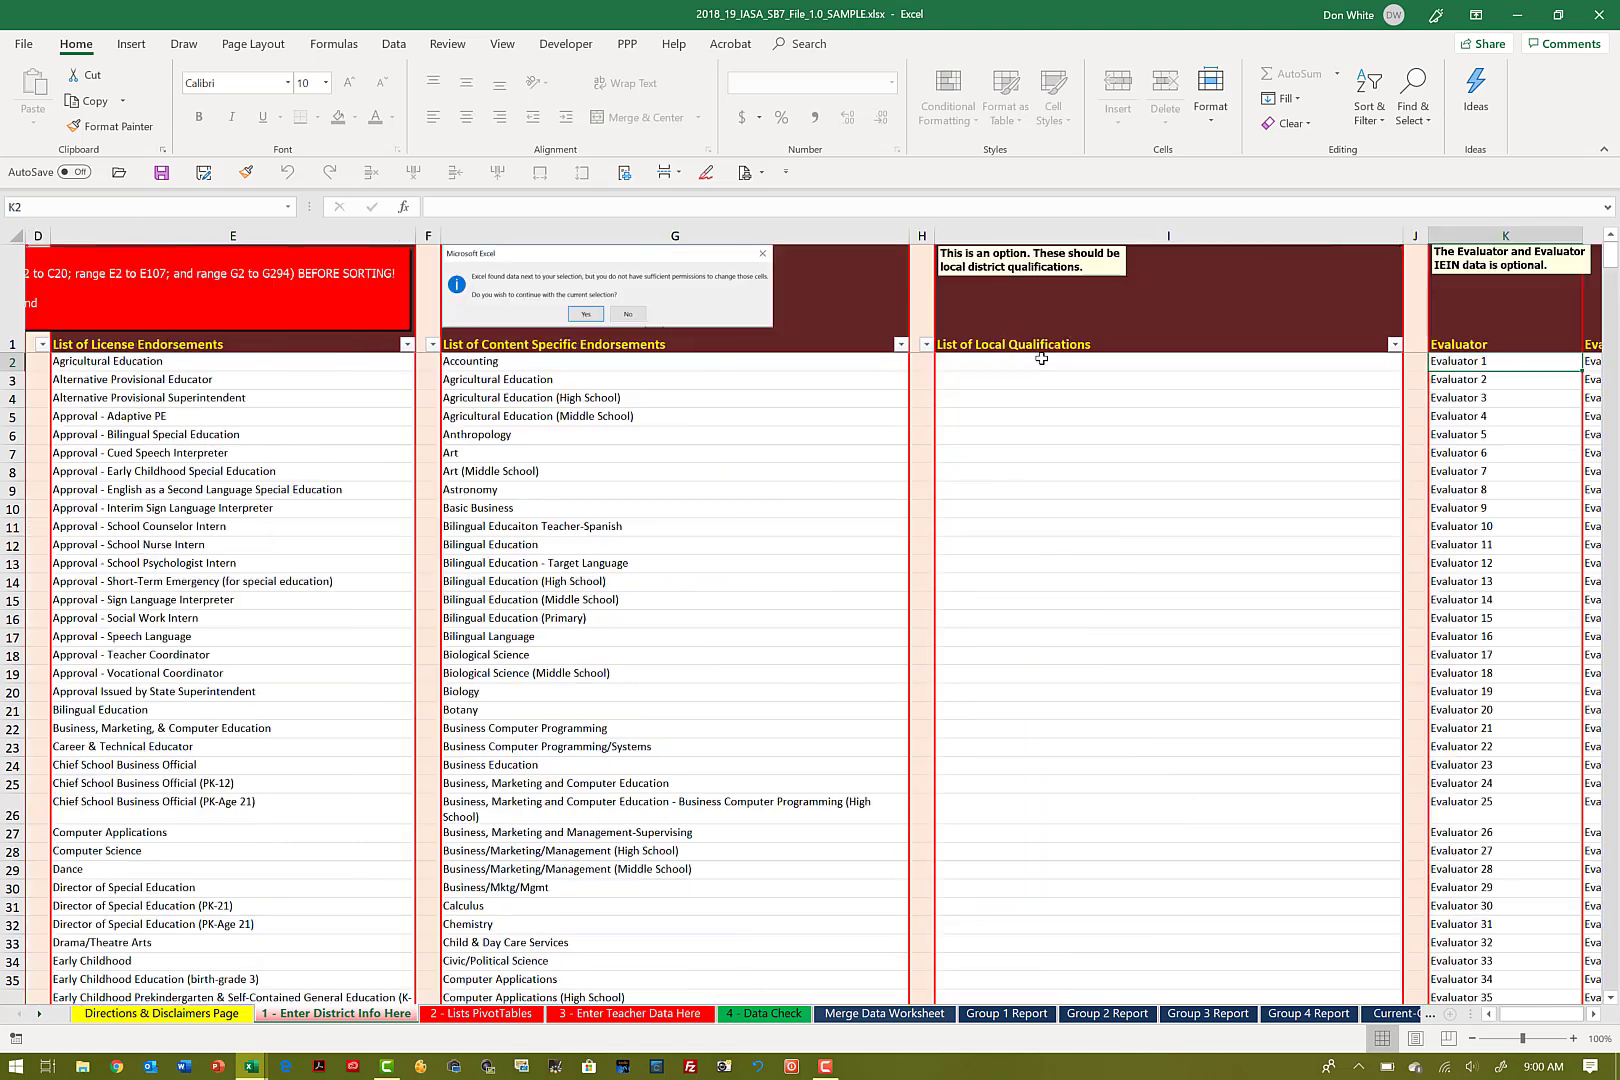
key(Right)
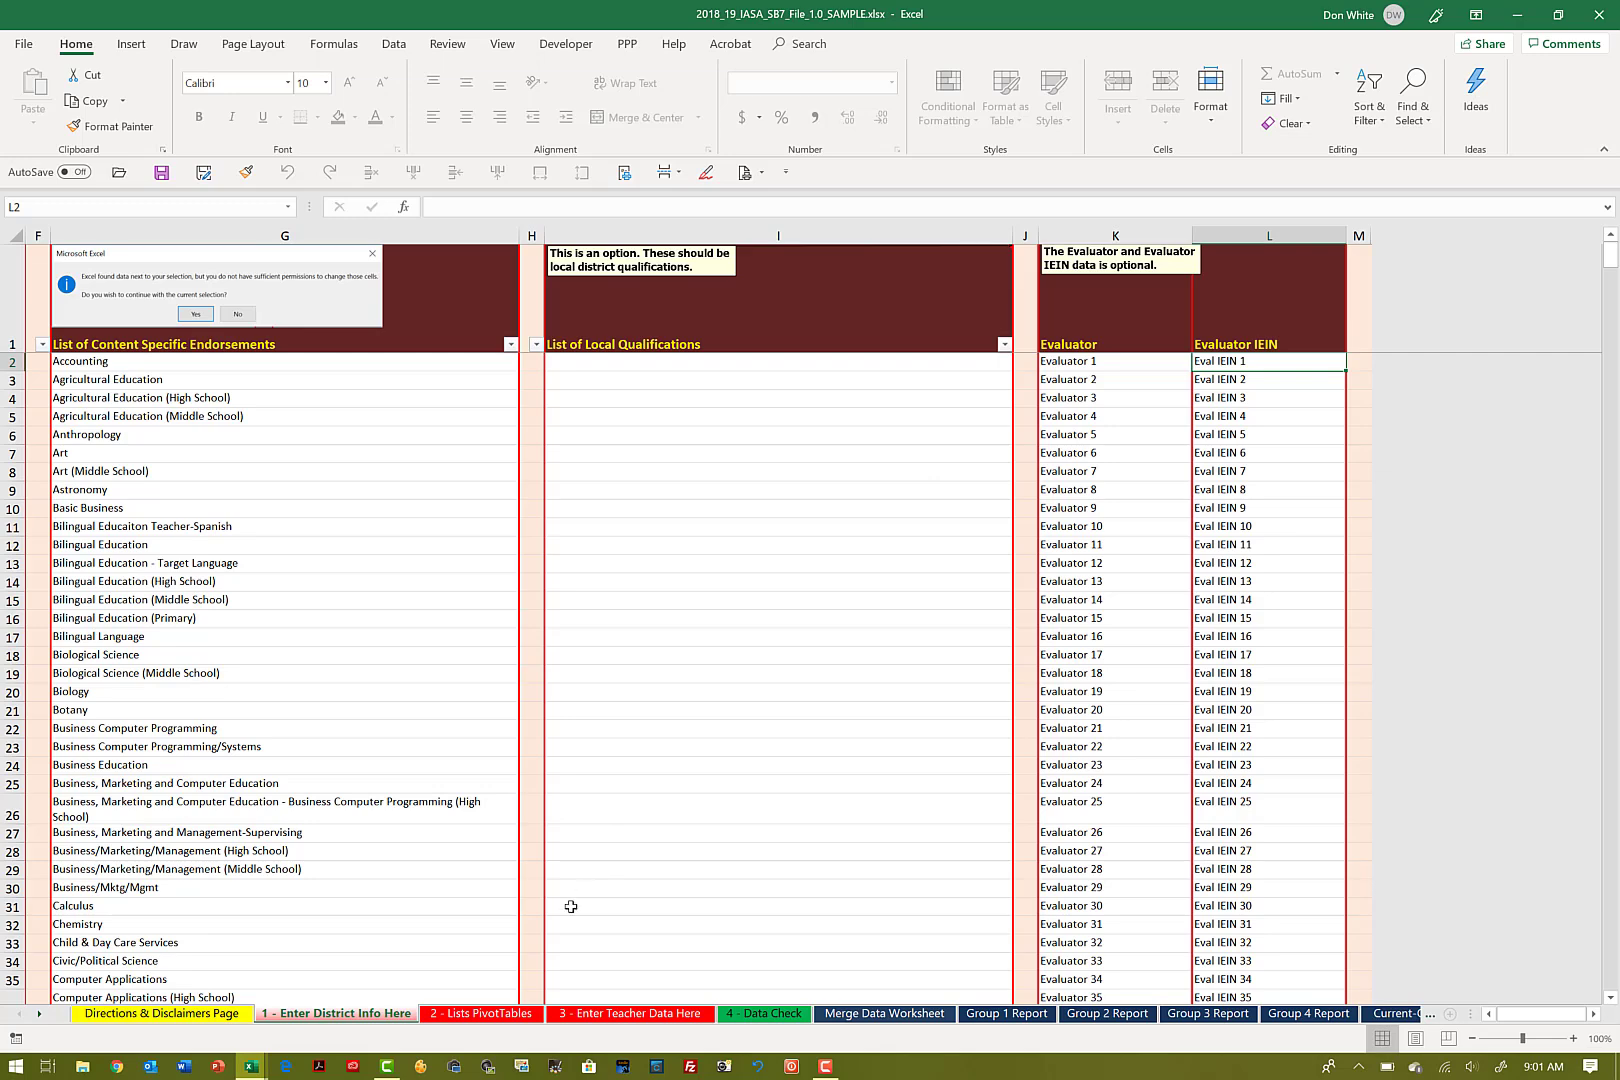
click(595, 1015)
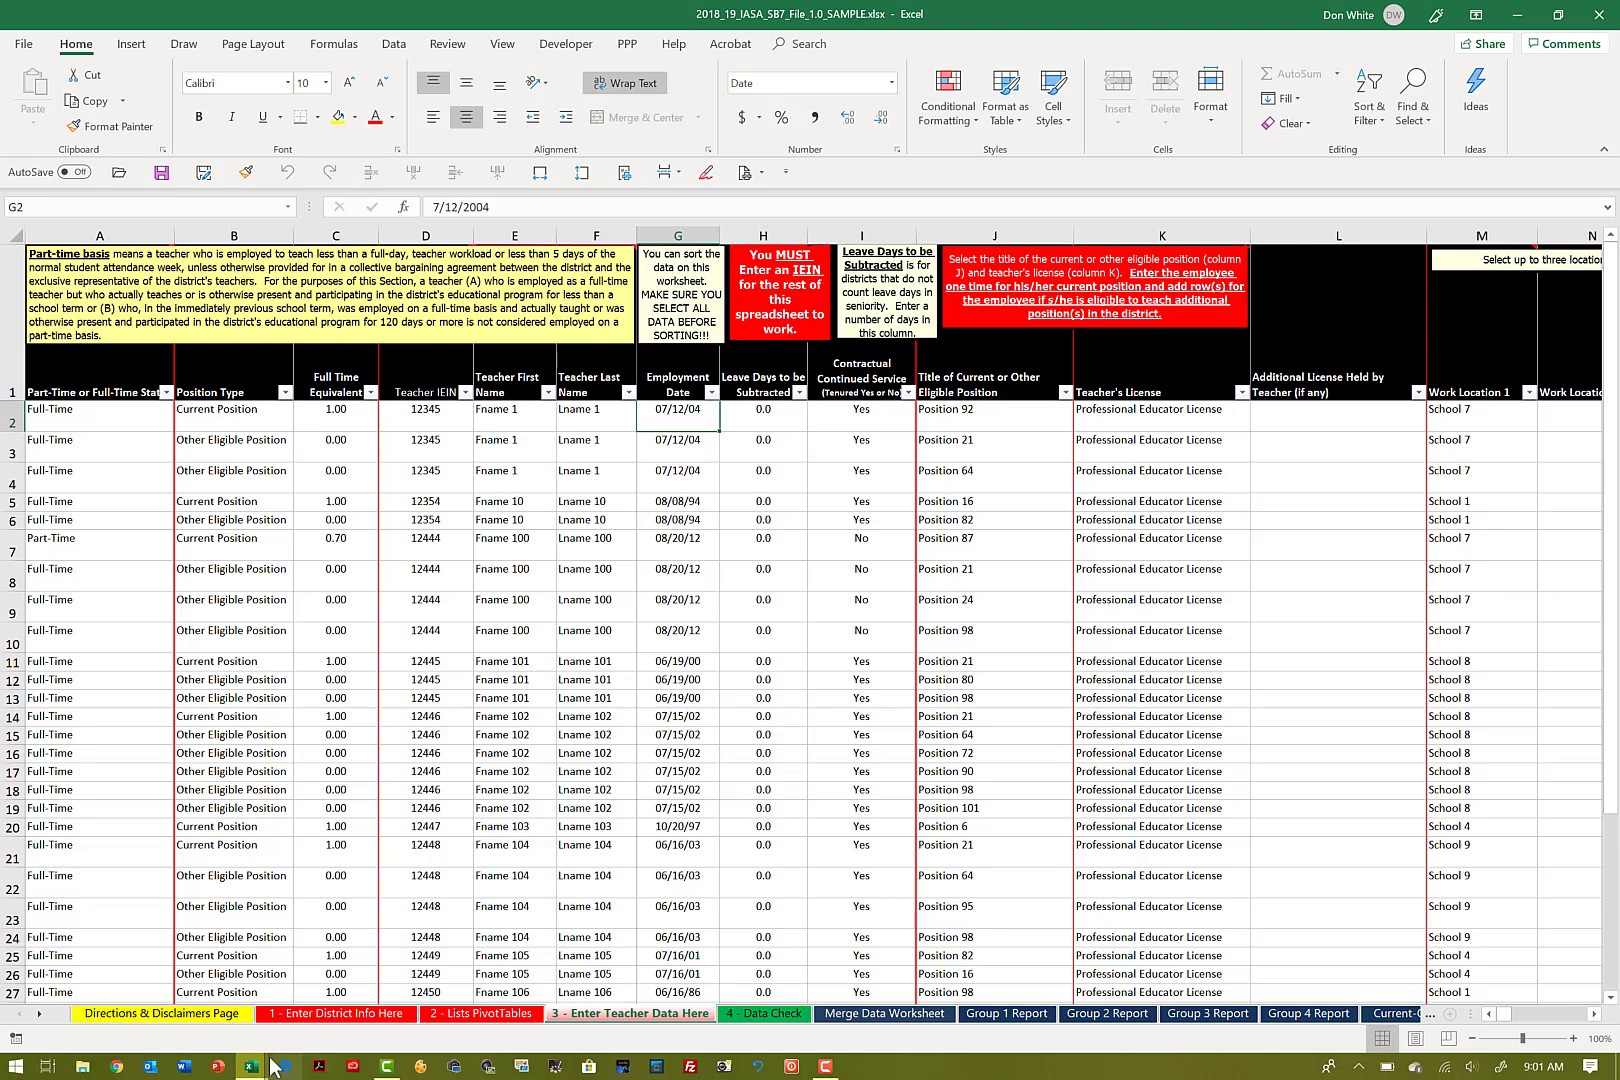
mouse_move(258, 1068)
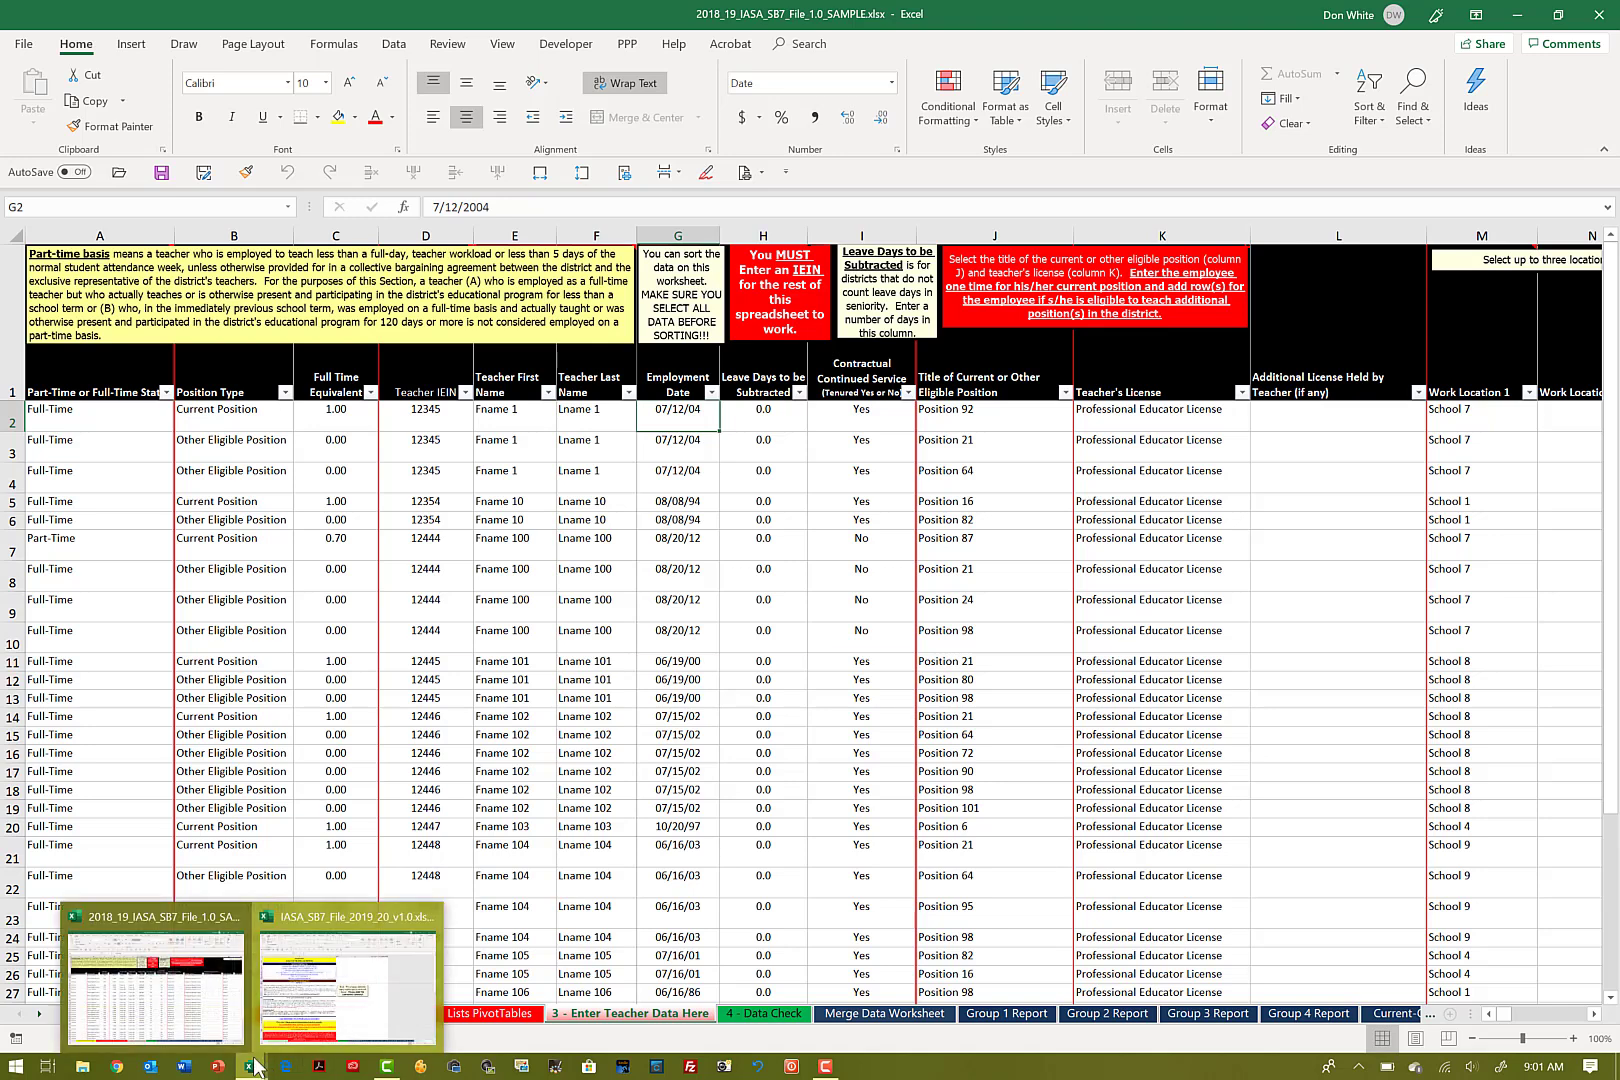
click(330, 960)
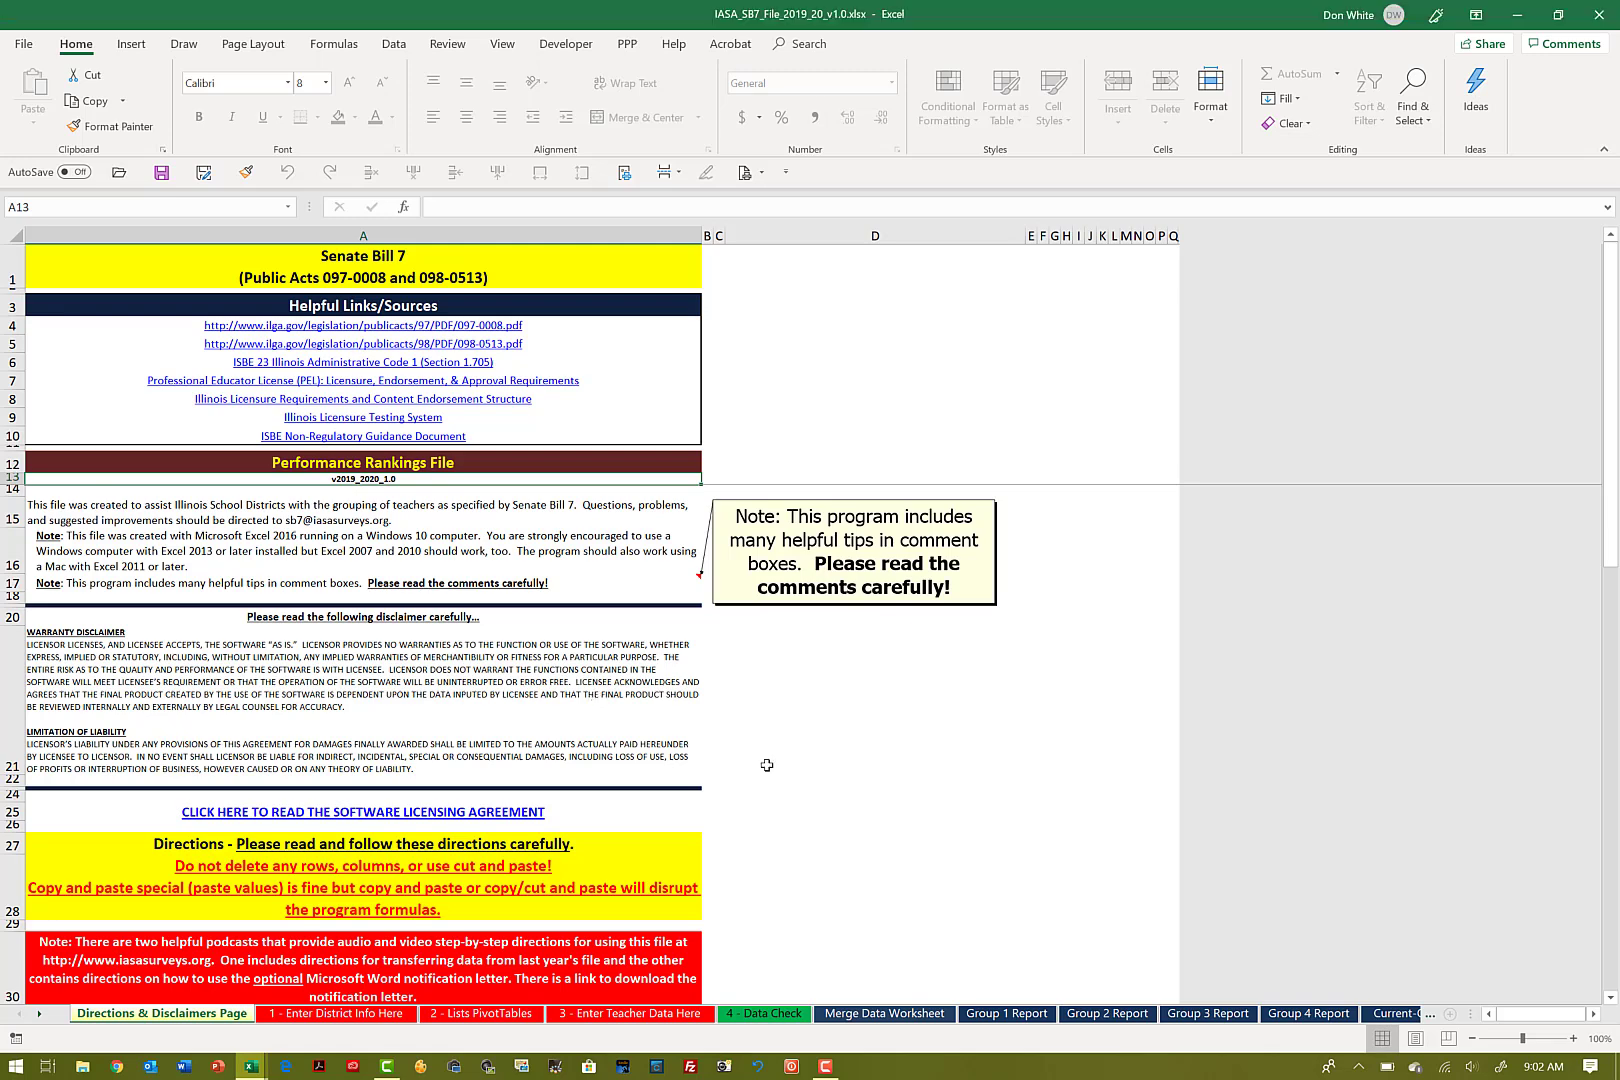
Step: Copy the school names in A2:A11 from the 1 - Enter District Info Here sheet of the 2018_19 sample workbook
mouse_move(251, 1066)
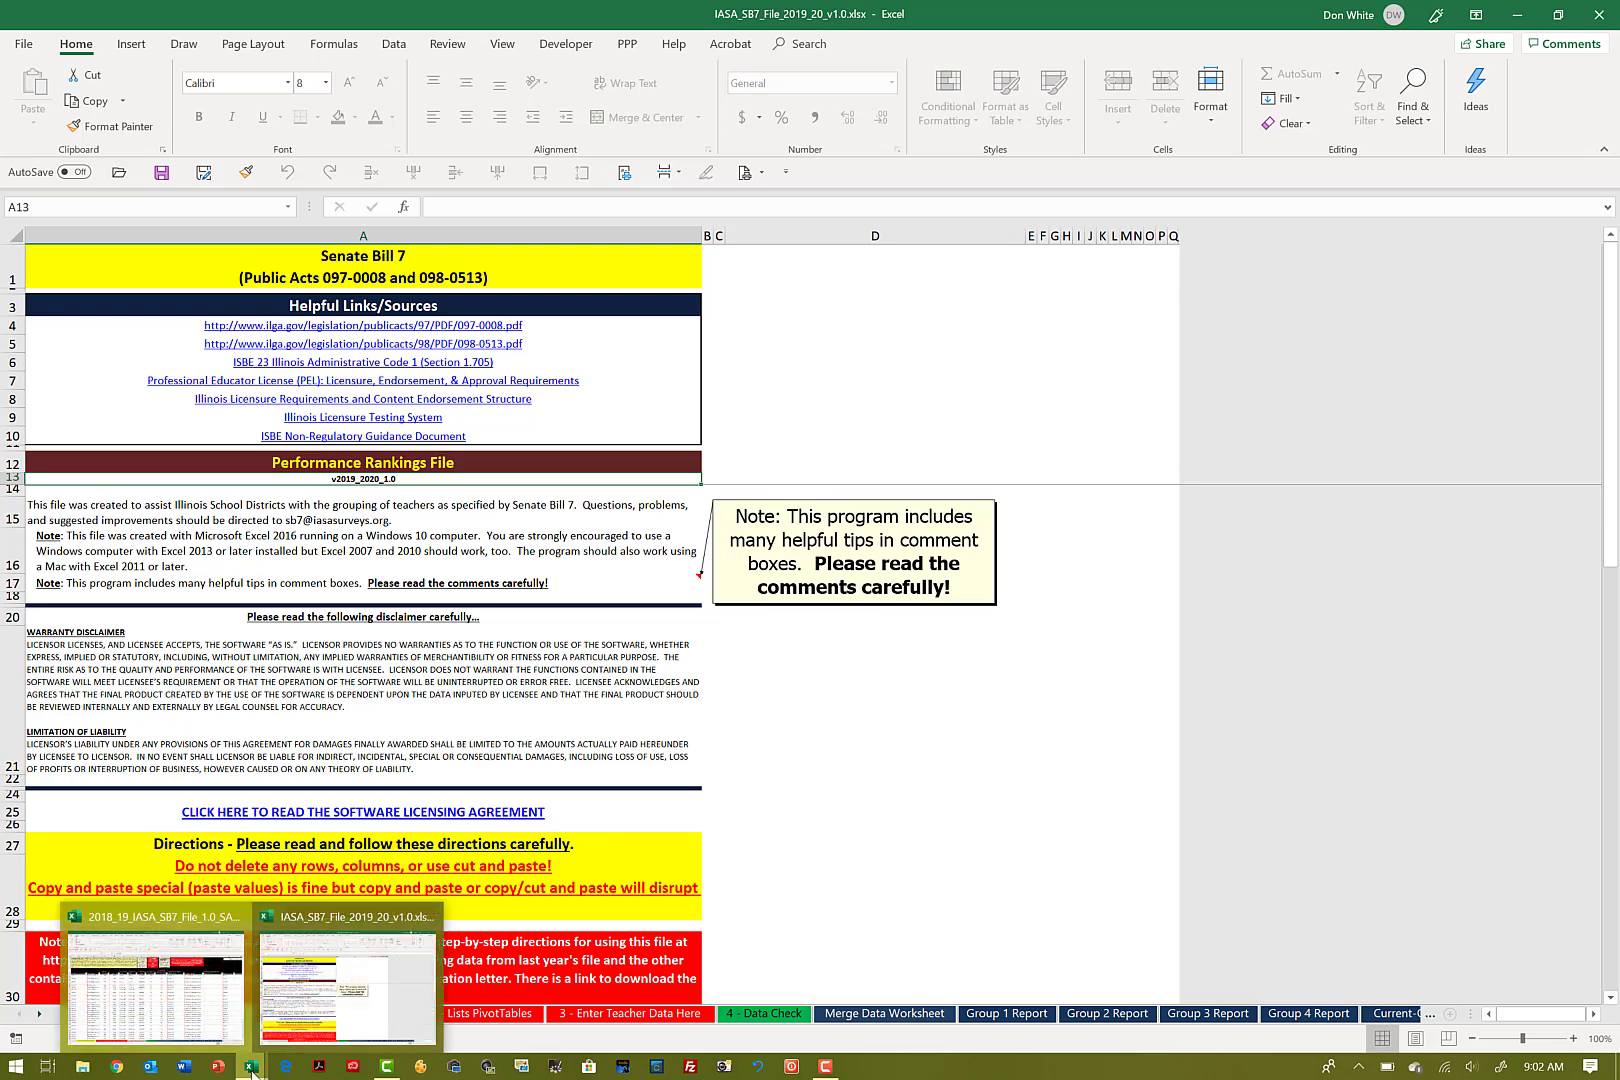
click(203, 1003)
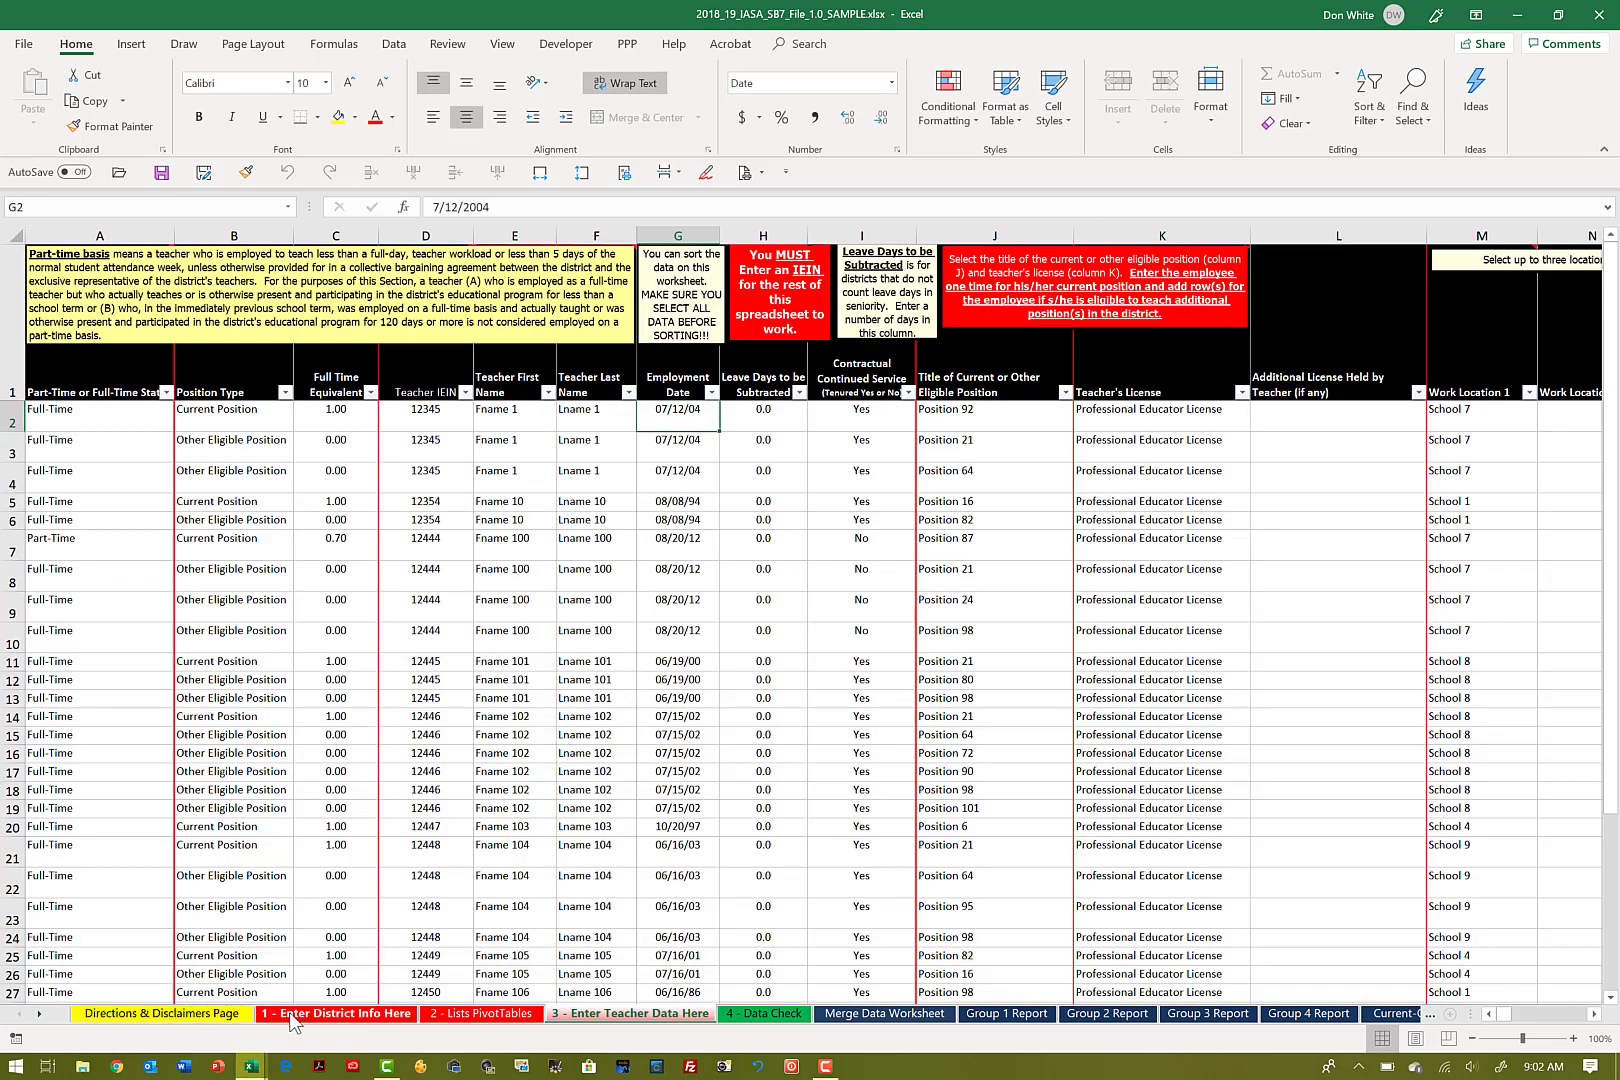
click(291, 1016)
key(ctrl+Home)
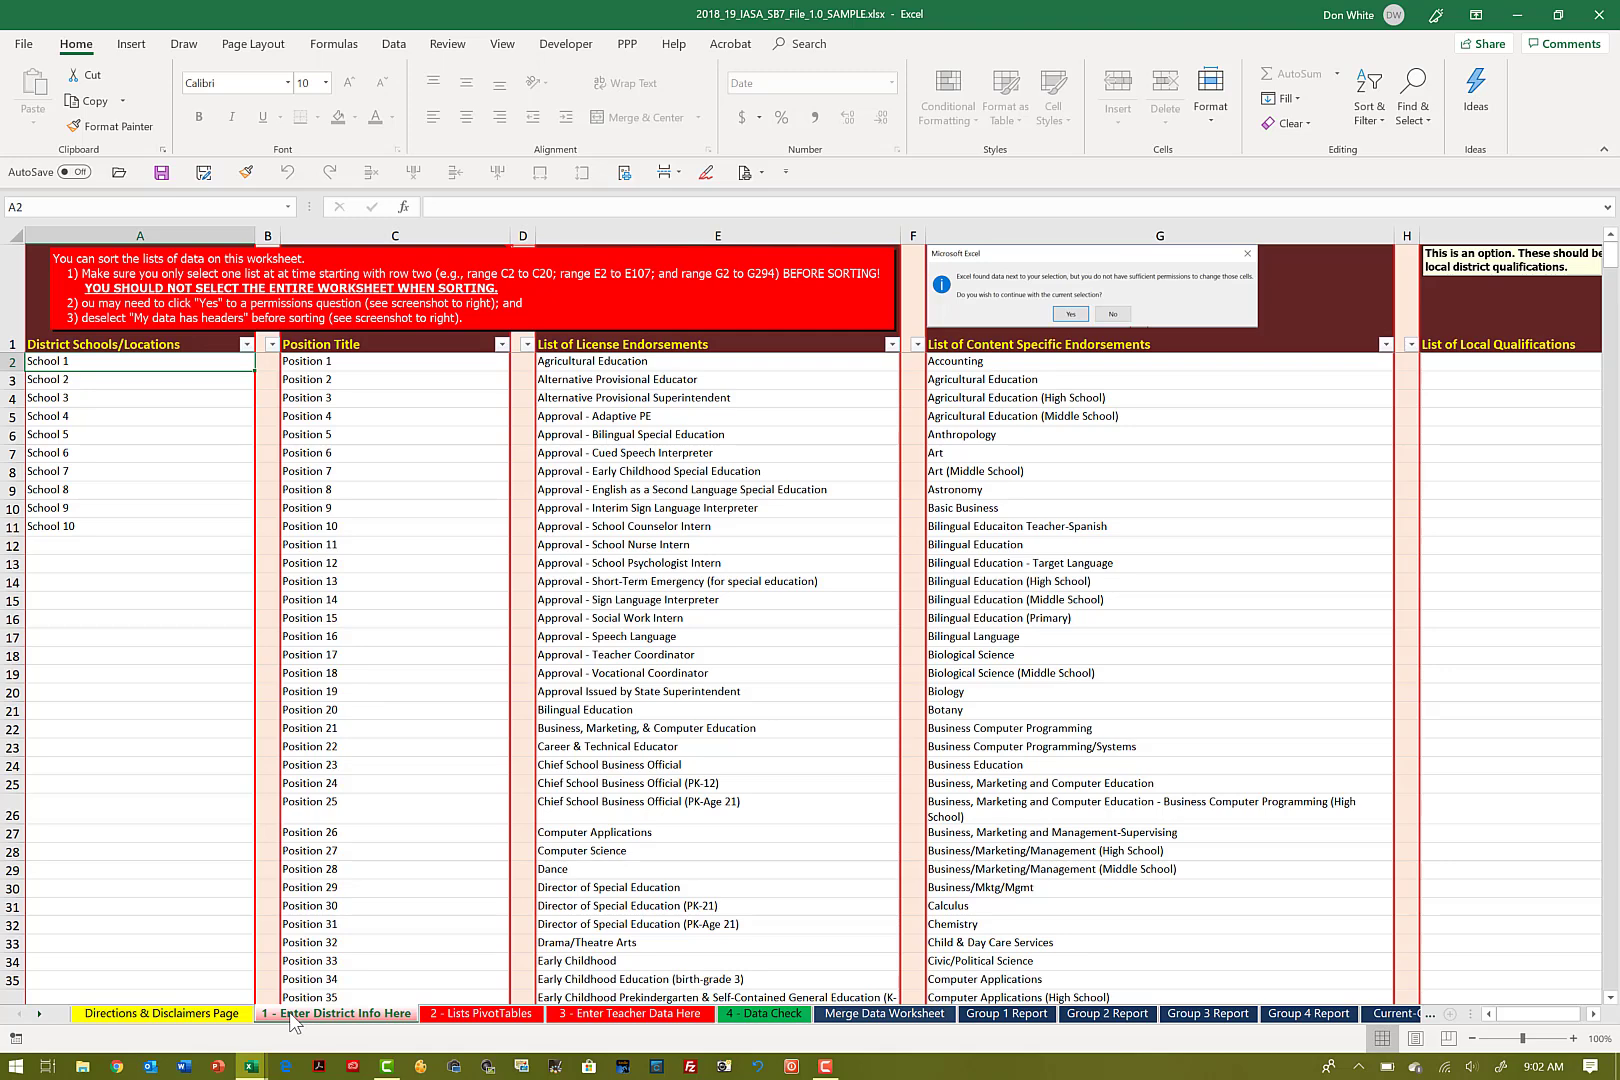
key(shift+Down)
key(shift+Down)
key(shift+Down)
key(shift+Down)
key(shift+Down)
key(shift+Down)
key(shift+Down)
key(shift+Down)
key(shift+Down)
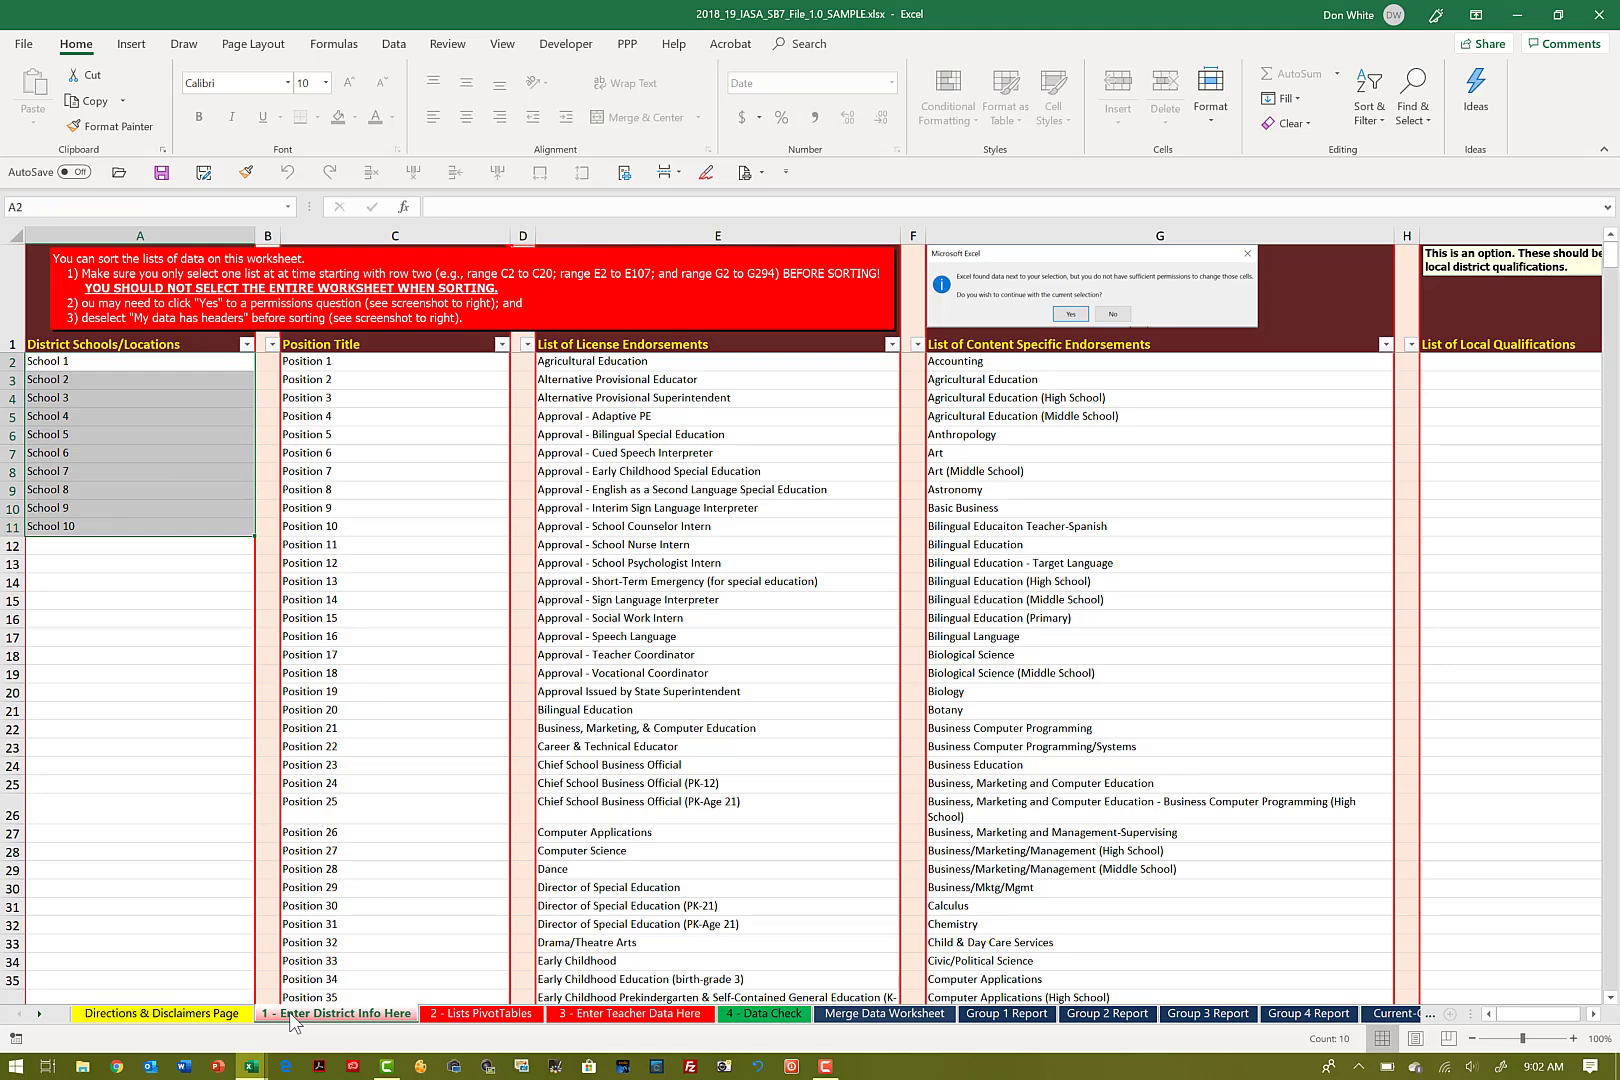
key(ctrl+c)
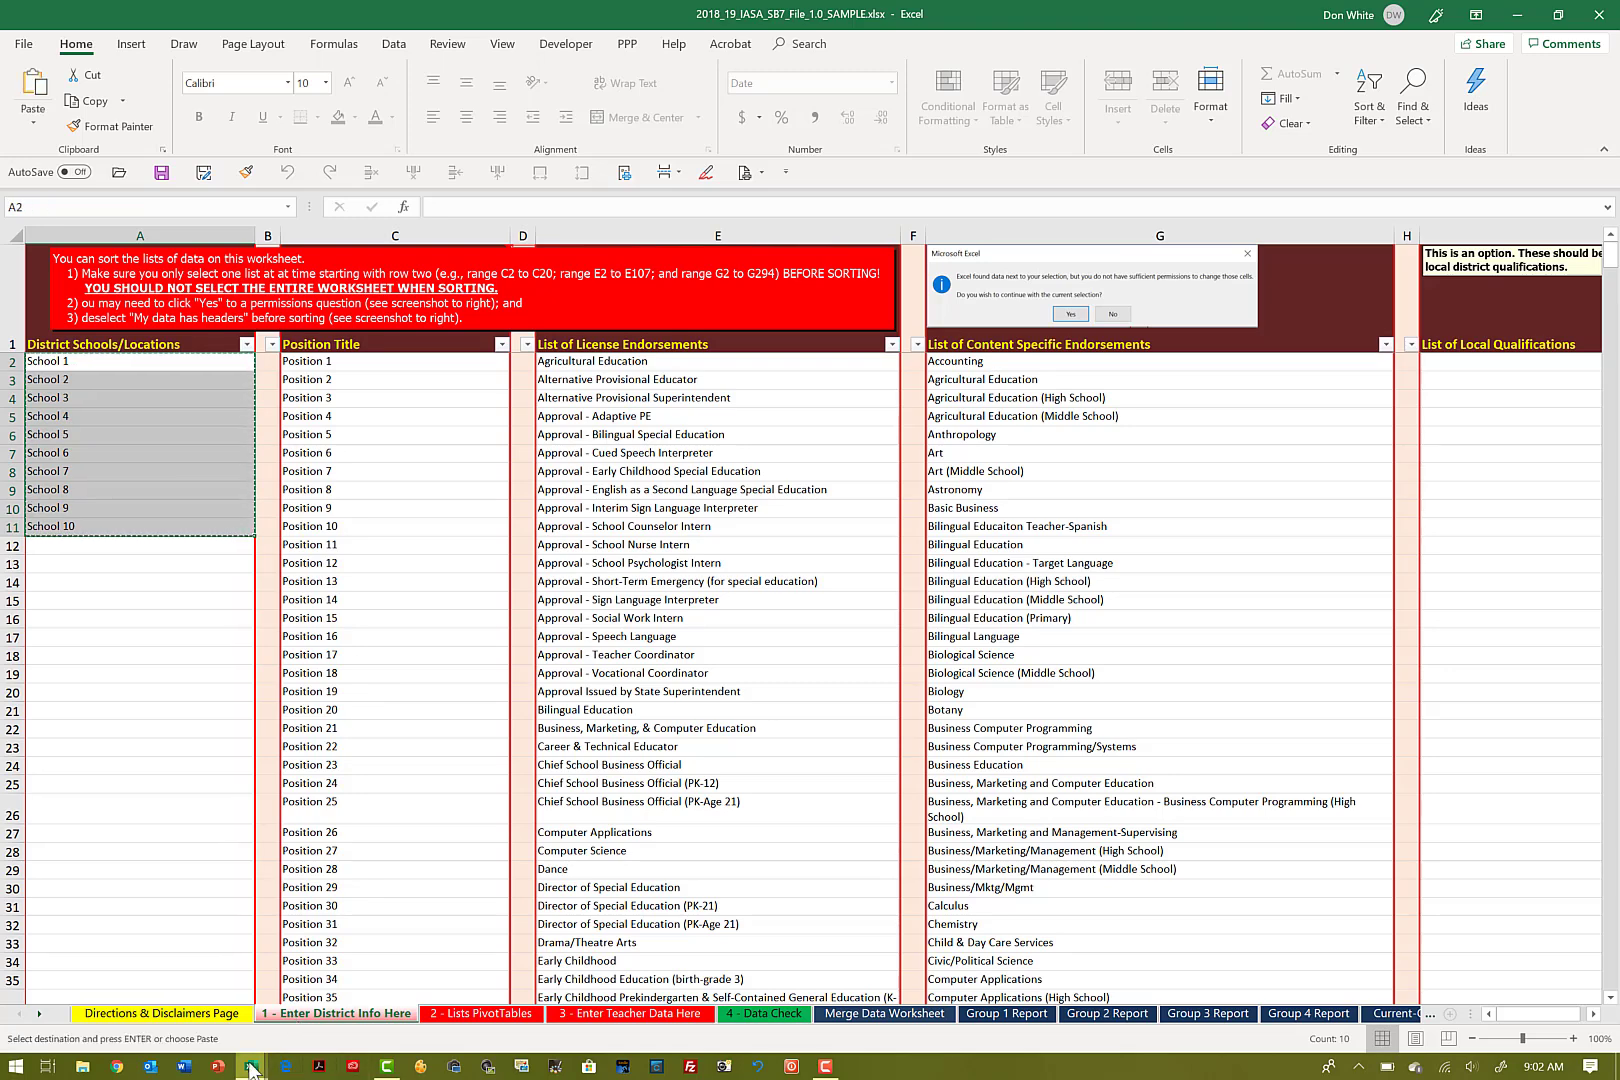
Step: Paste the copied school names as values only into A2 of the 1 - Enter District Info Here sheet in the 2019_20 workbook
mouse_move(251, 1066)
click(299, 1021)
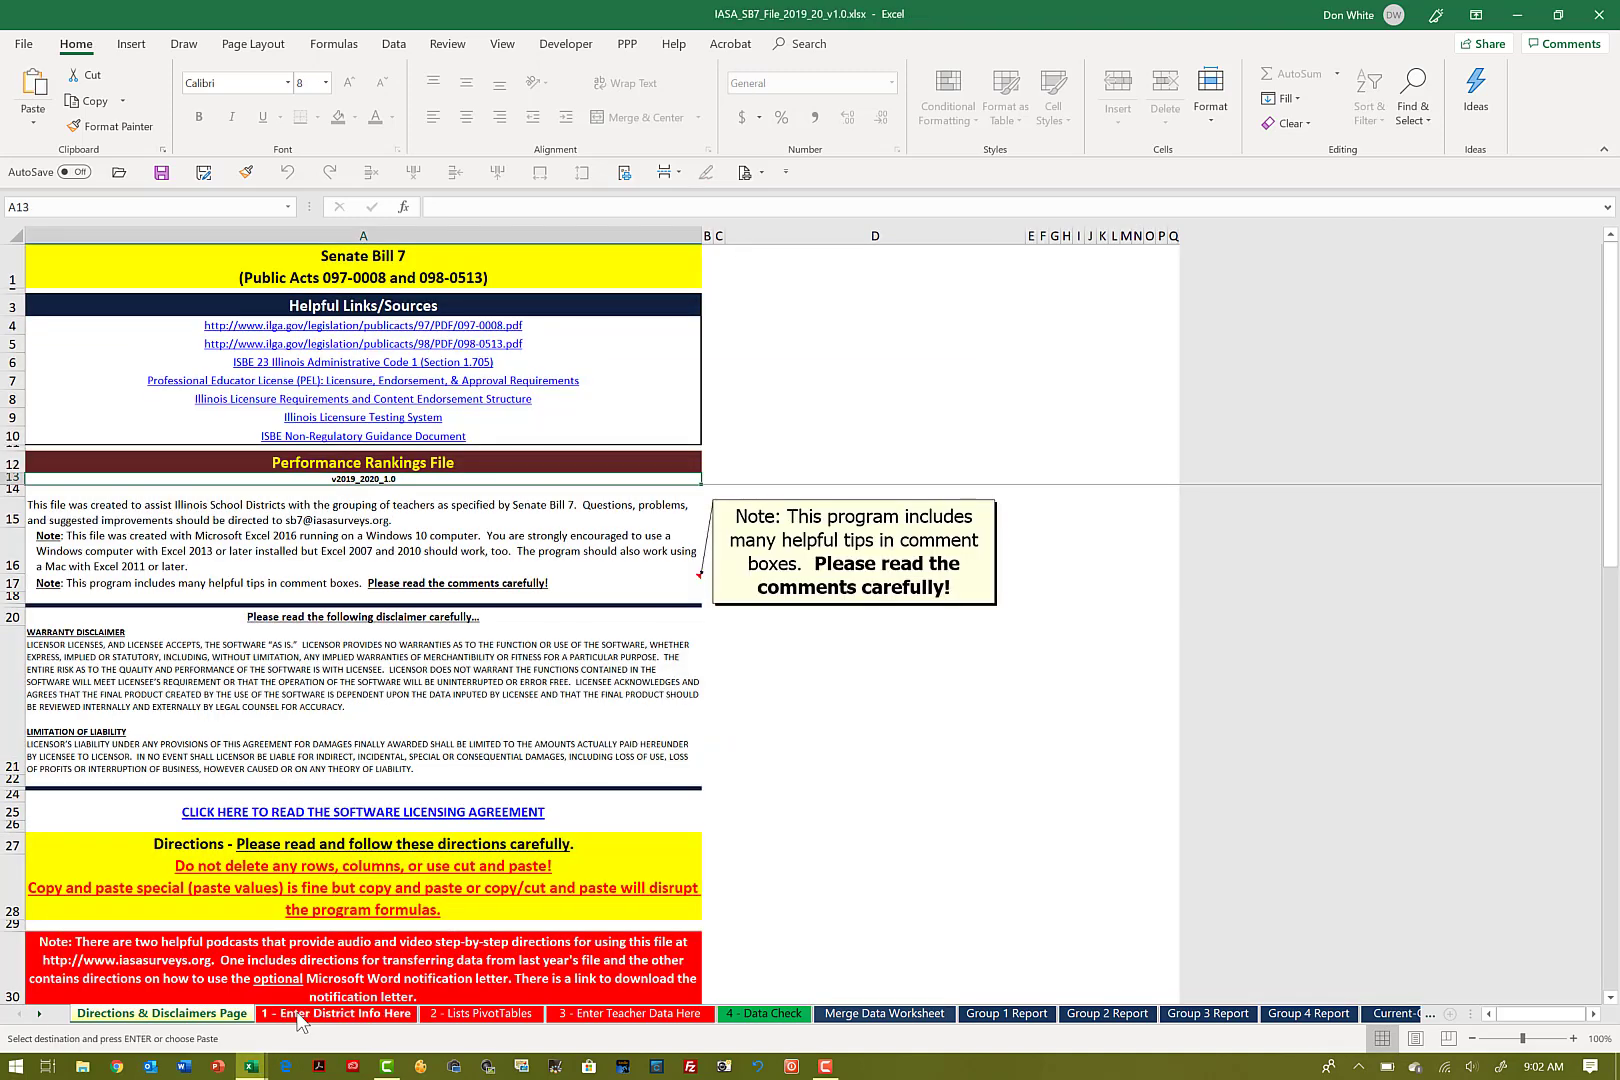
click(305, 1014)
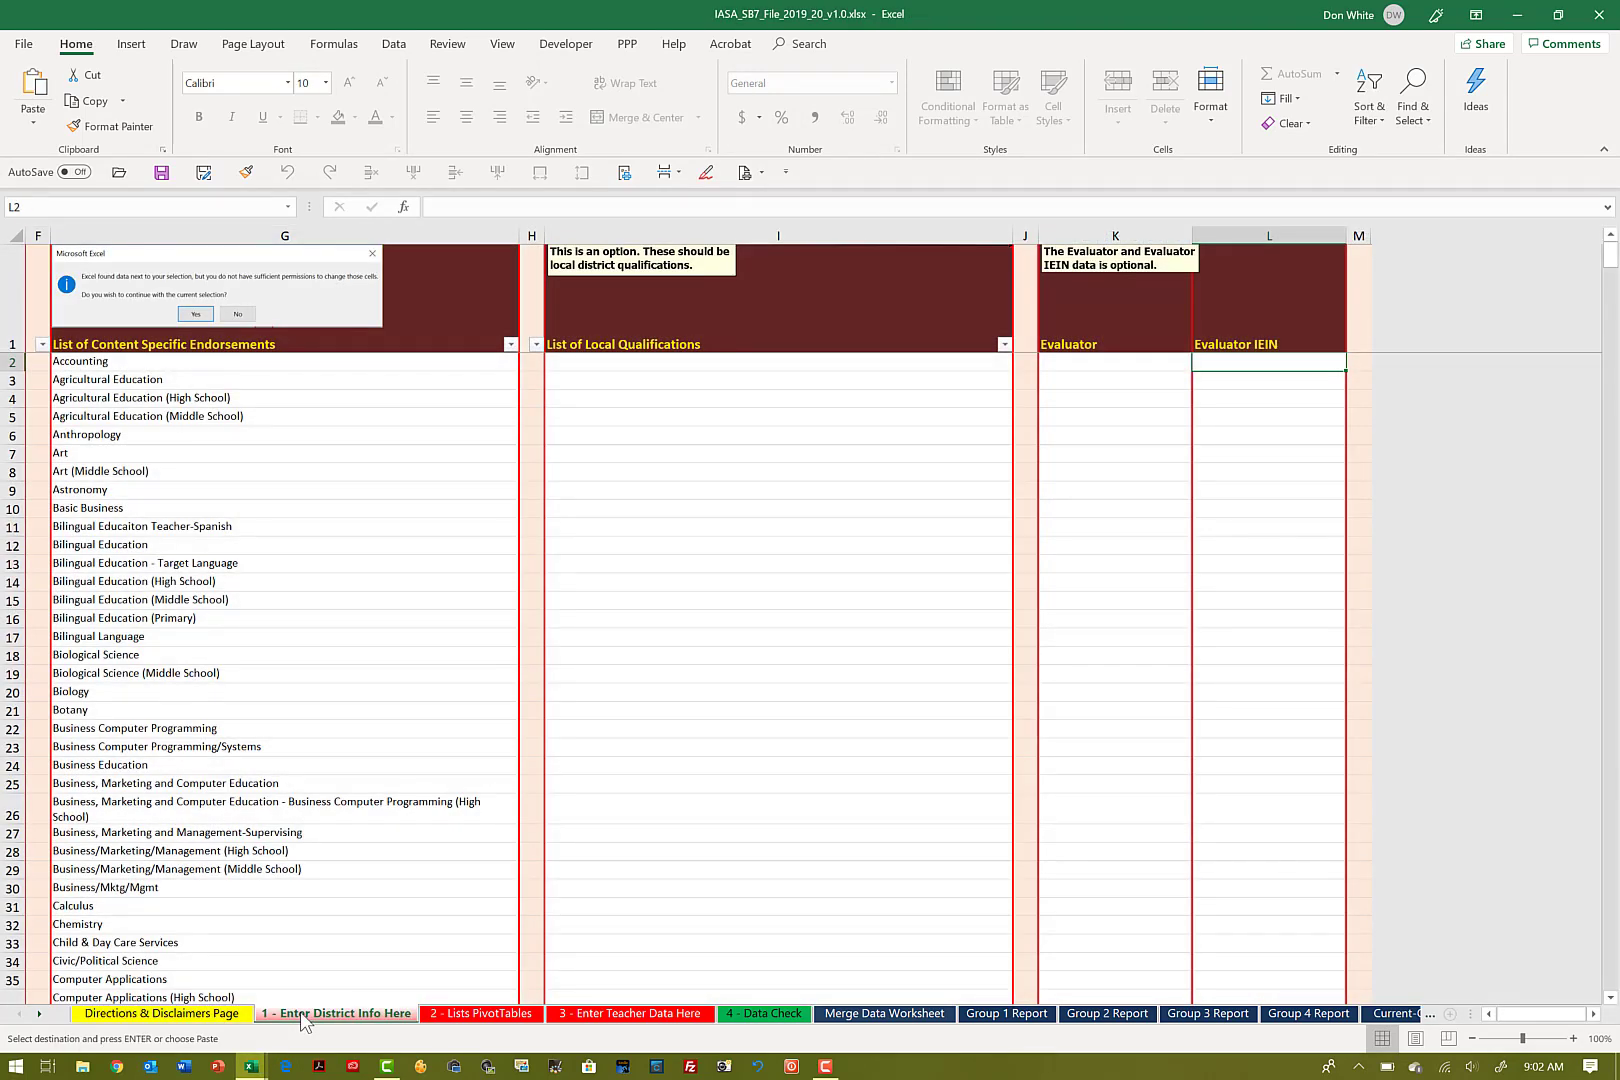
key(Left)
key(Left)
key(Left)
key(Left)
key(Left)
key(Left)
key(Left)
key(Left)
key(Left)
key(Left)
key(Left)
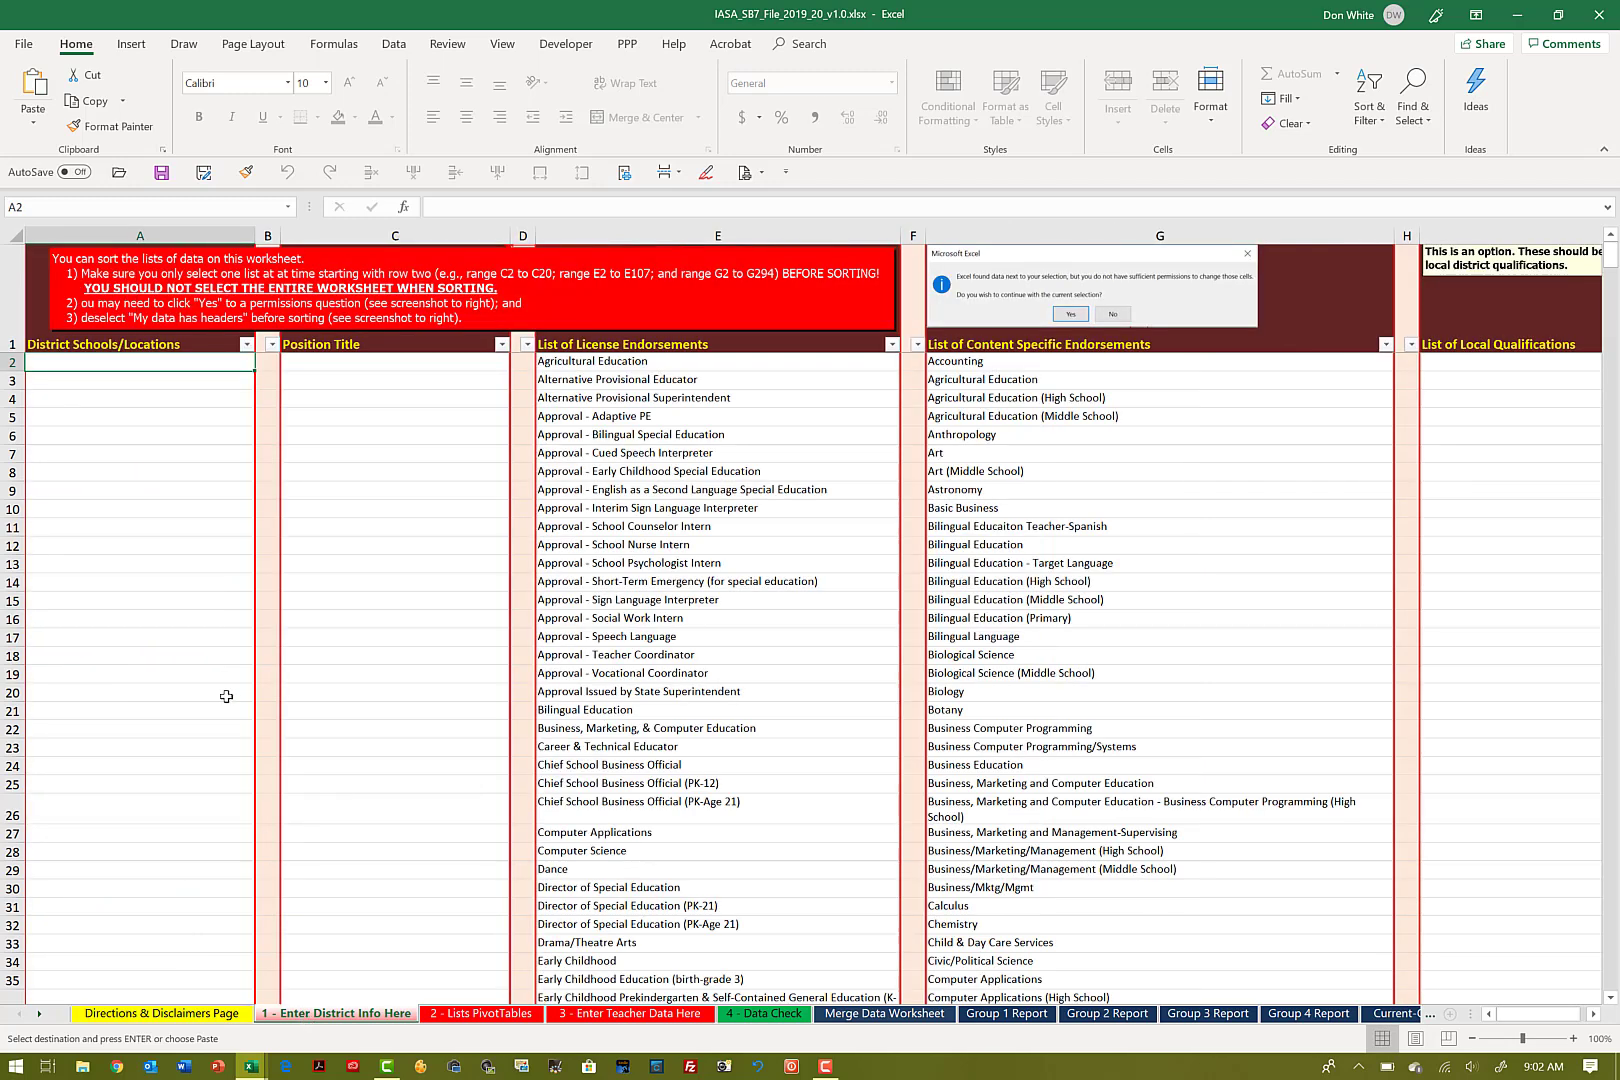
right_click(114, 364)
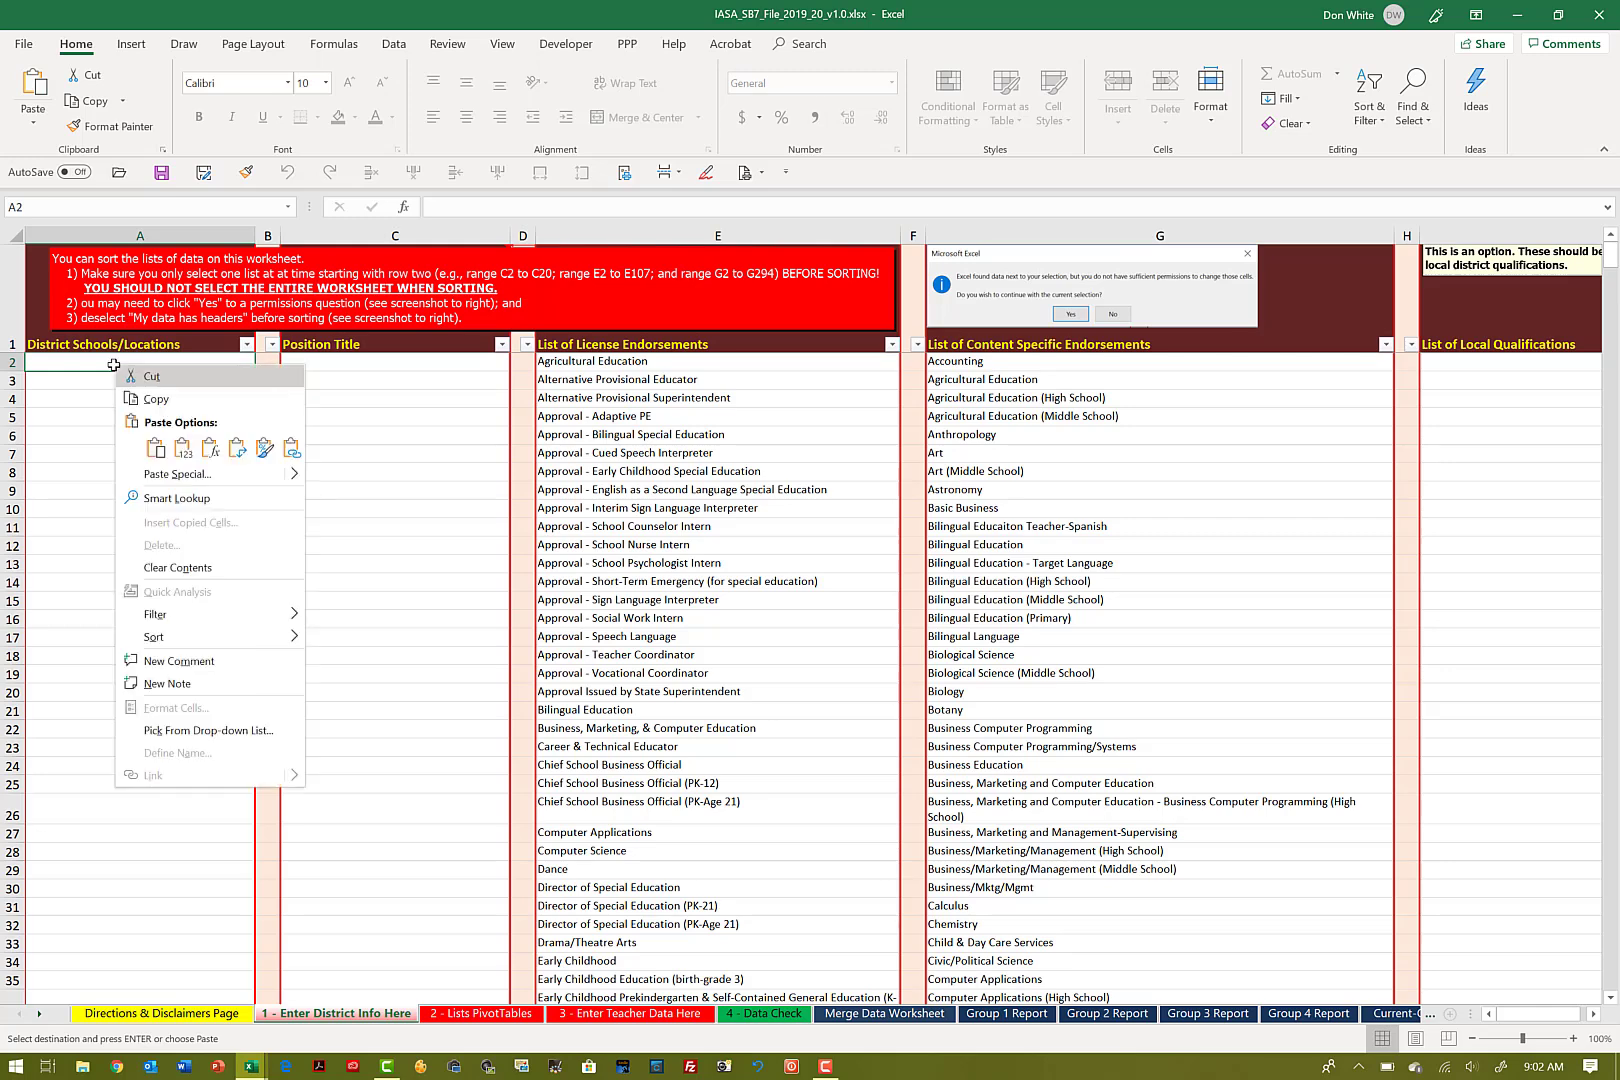
click(183, 448)
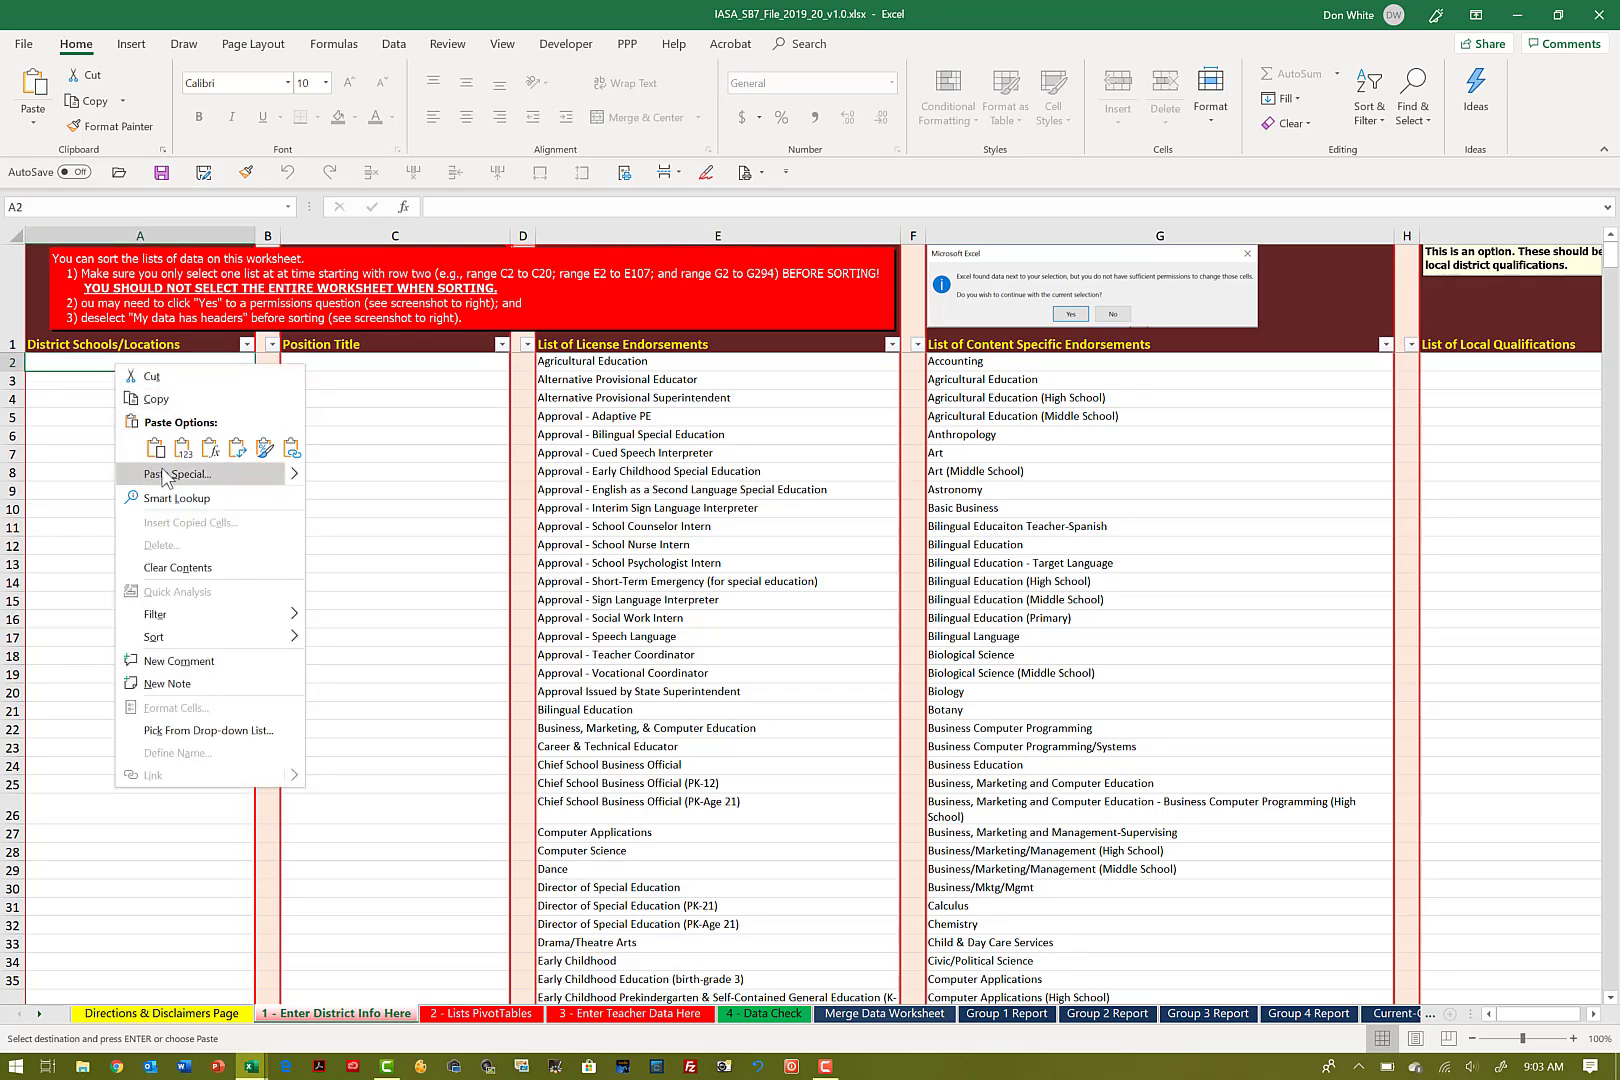
mouse_move(289, 473)
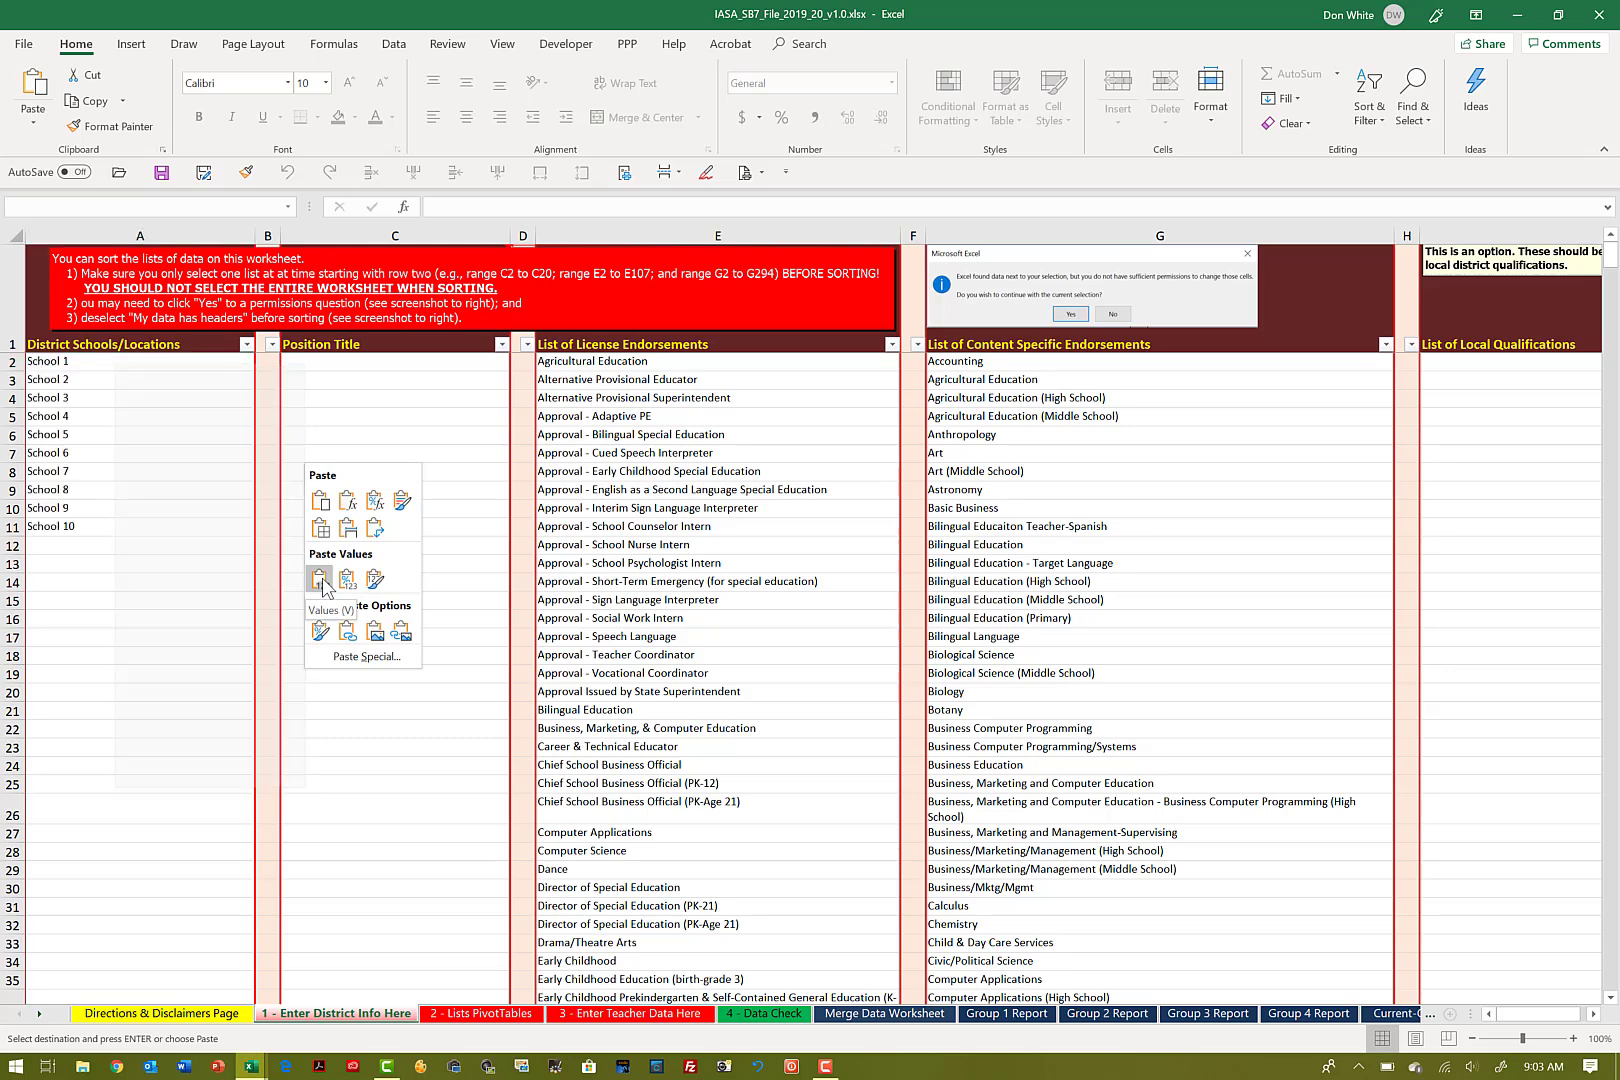
click(36, 128)
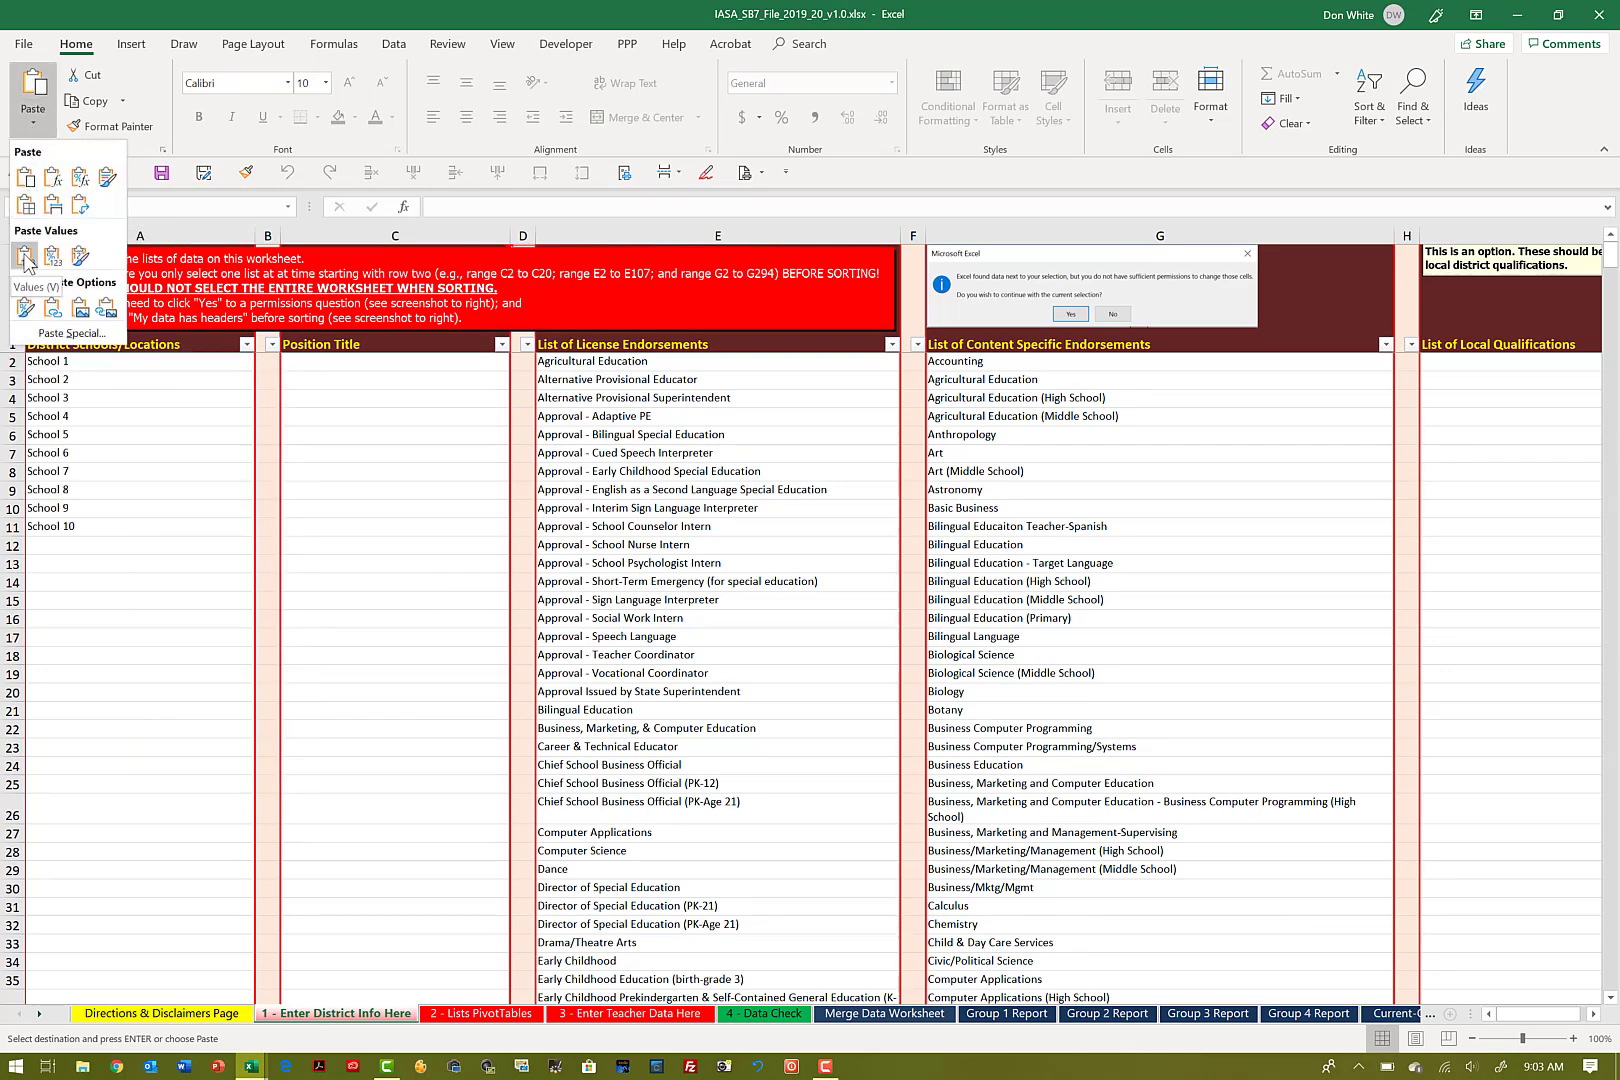
click(52, 334)
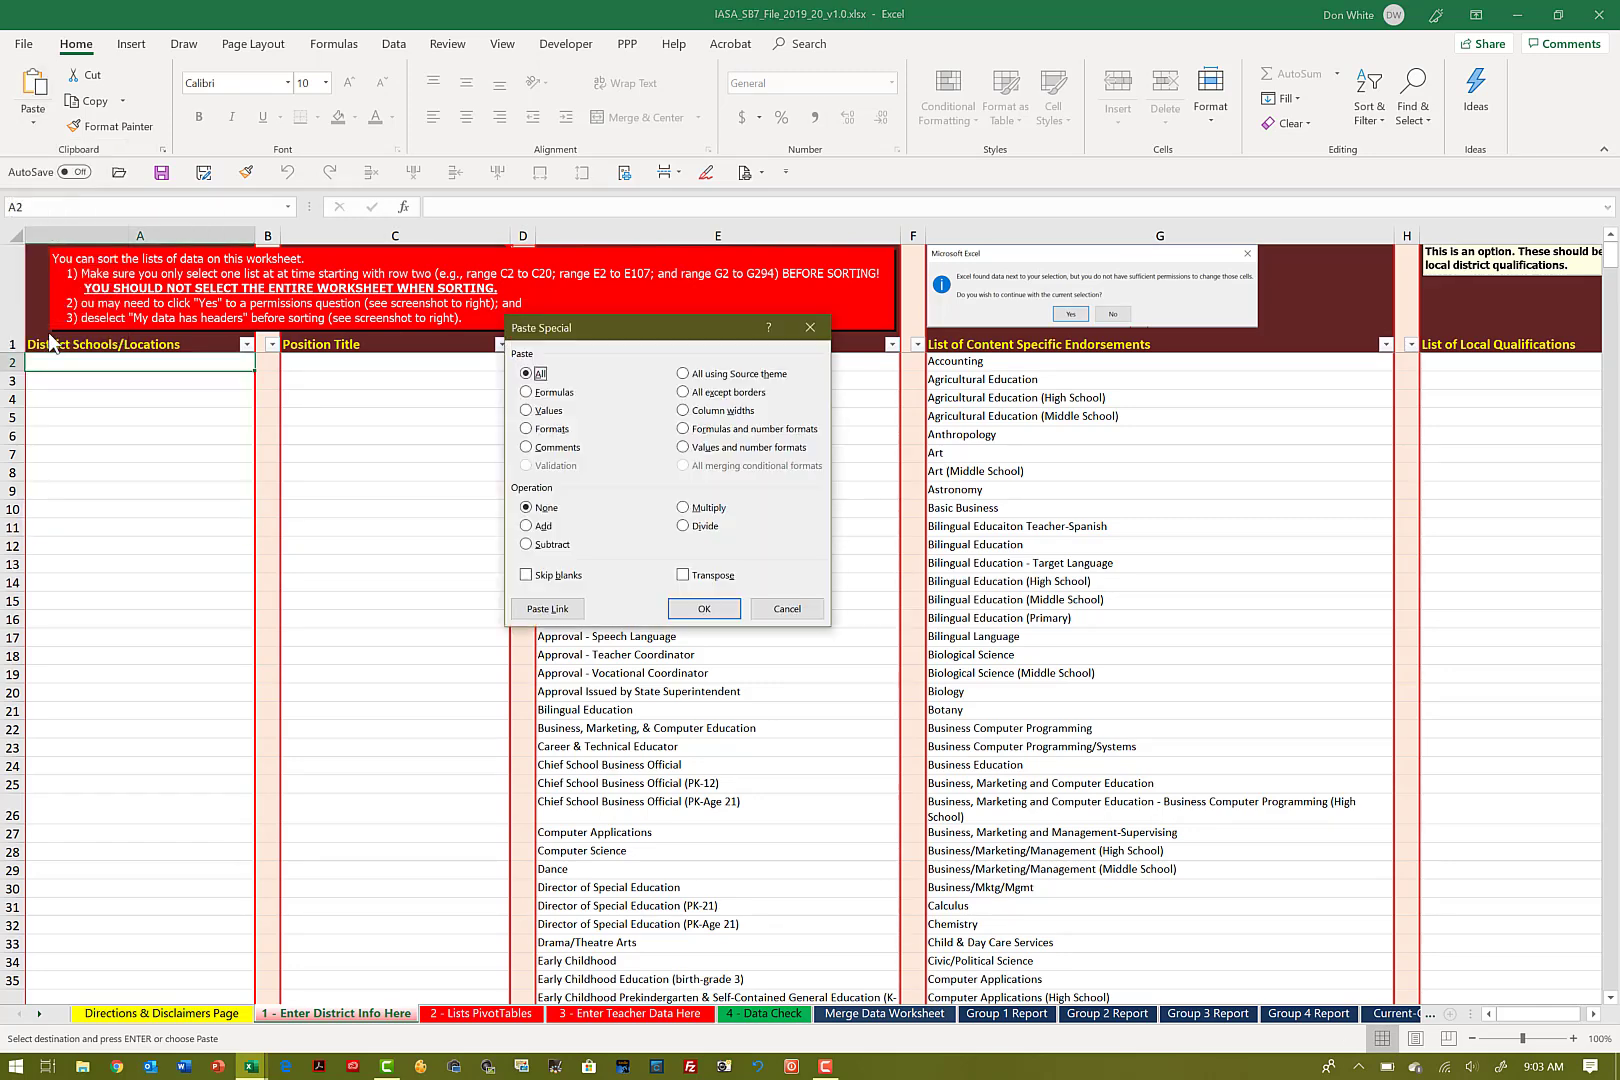
click(527, 412)
click(704, 608)
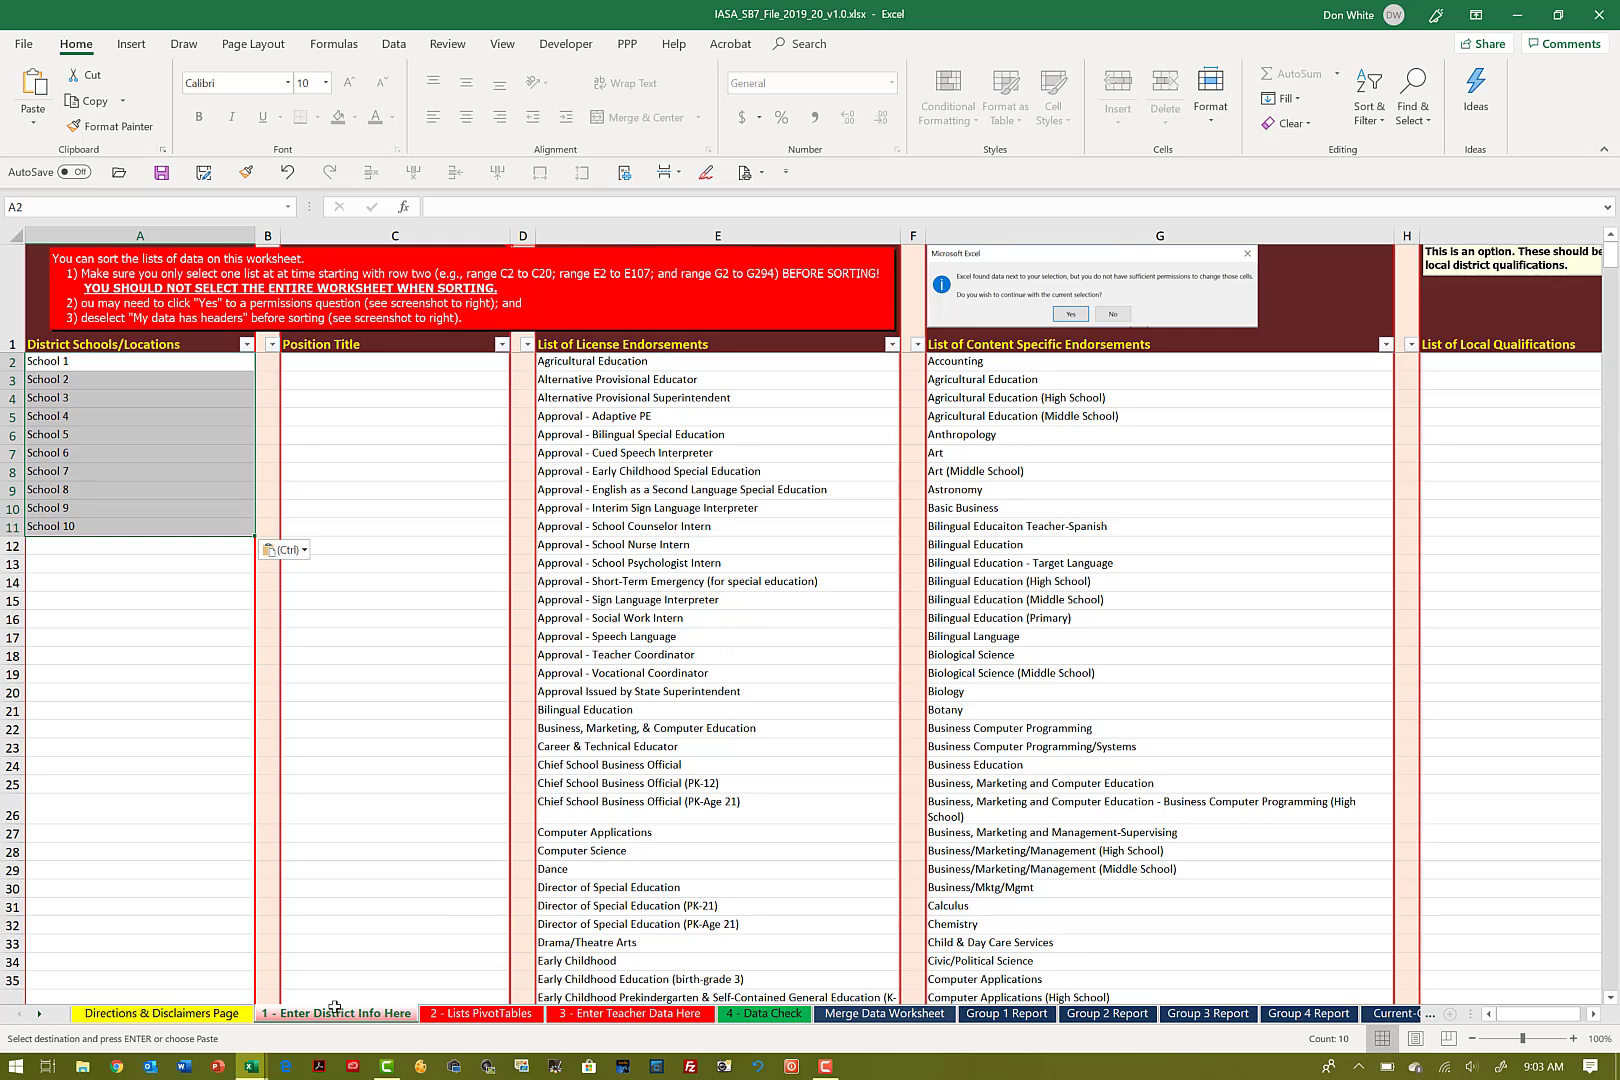
Step: Copy the Position Title list in the 2018_19 sample workbook, starting at C2 and including the blank rows beneath the last position
mouse_move(253, 1068)
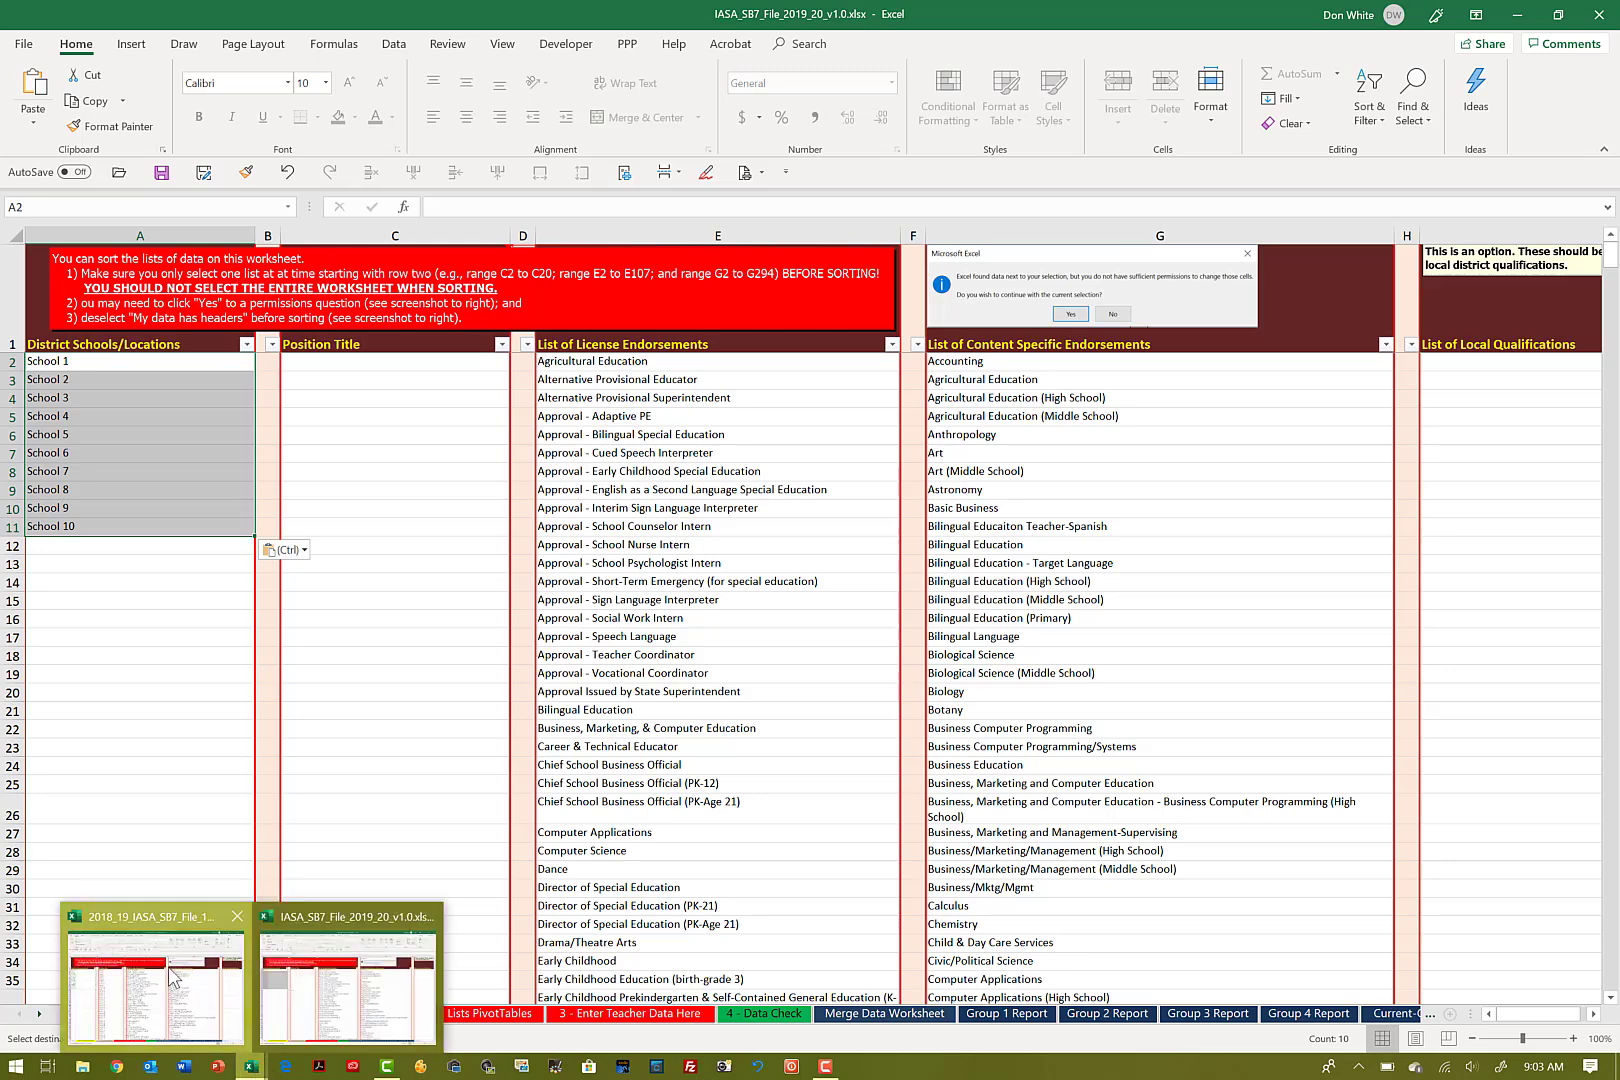
click(178, 980)
click(312, 366)
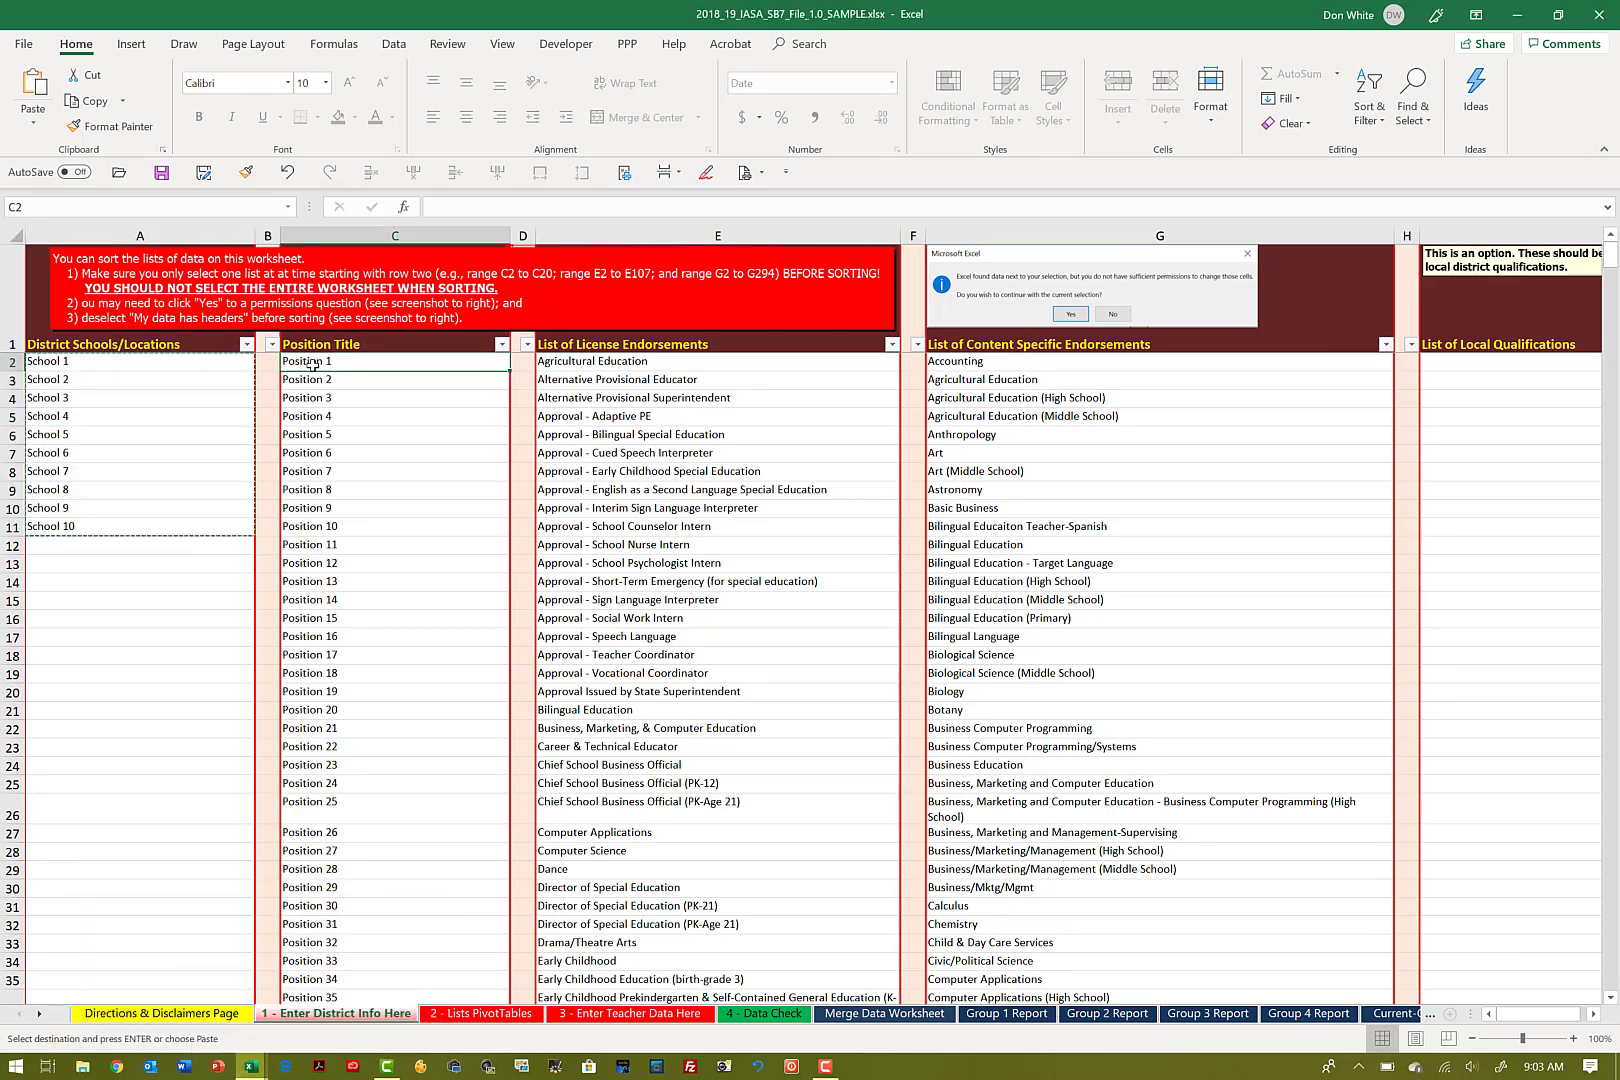
key(shift+Down)
key(shift+Down)
key(shift+Down)
key(shift+Down)
key(shift+Down)
key(shift+Down)
key(shift+Down)
key(shift+Down)
key(shift+Down)
key(shift+Down)
key(shift+Down)
key(shift+Down)
key(shift+Down)
key(shift+Down)
key(shift+Down)
key(shift+Down)
key(shift+Down)
key(shift+Down)
key(shift+Down)
key(shift+Down)
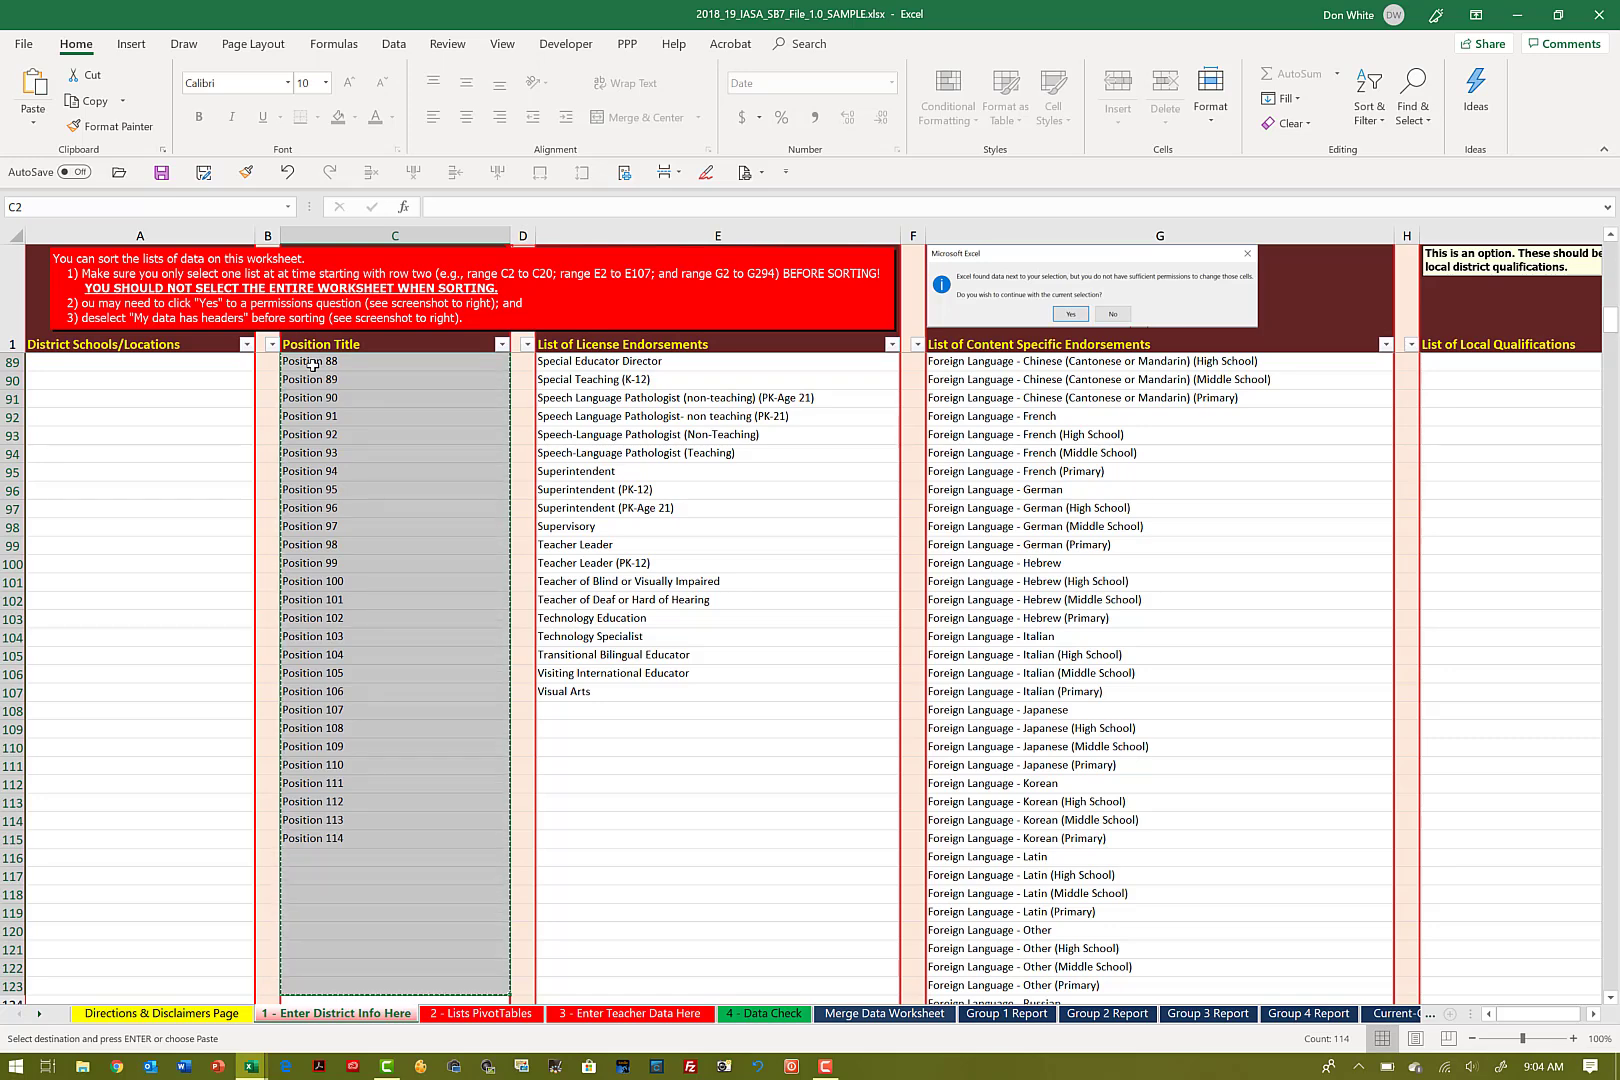
Step: Paste the copied position titles as values only into C2 of the 2019_20 workbook
key(alt+Tab)
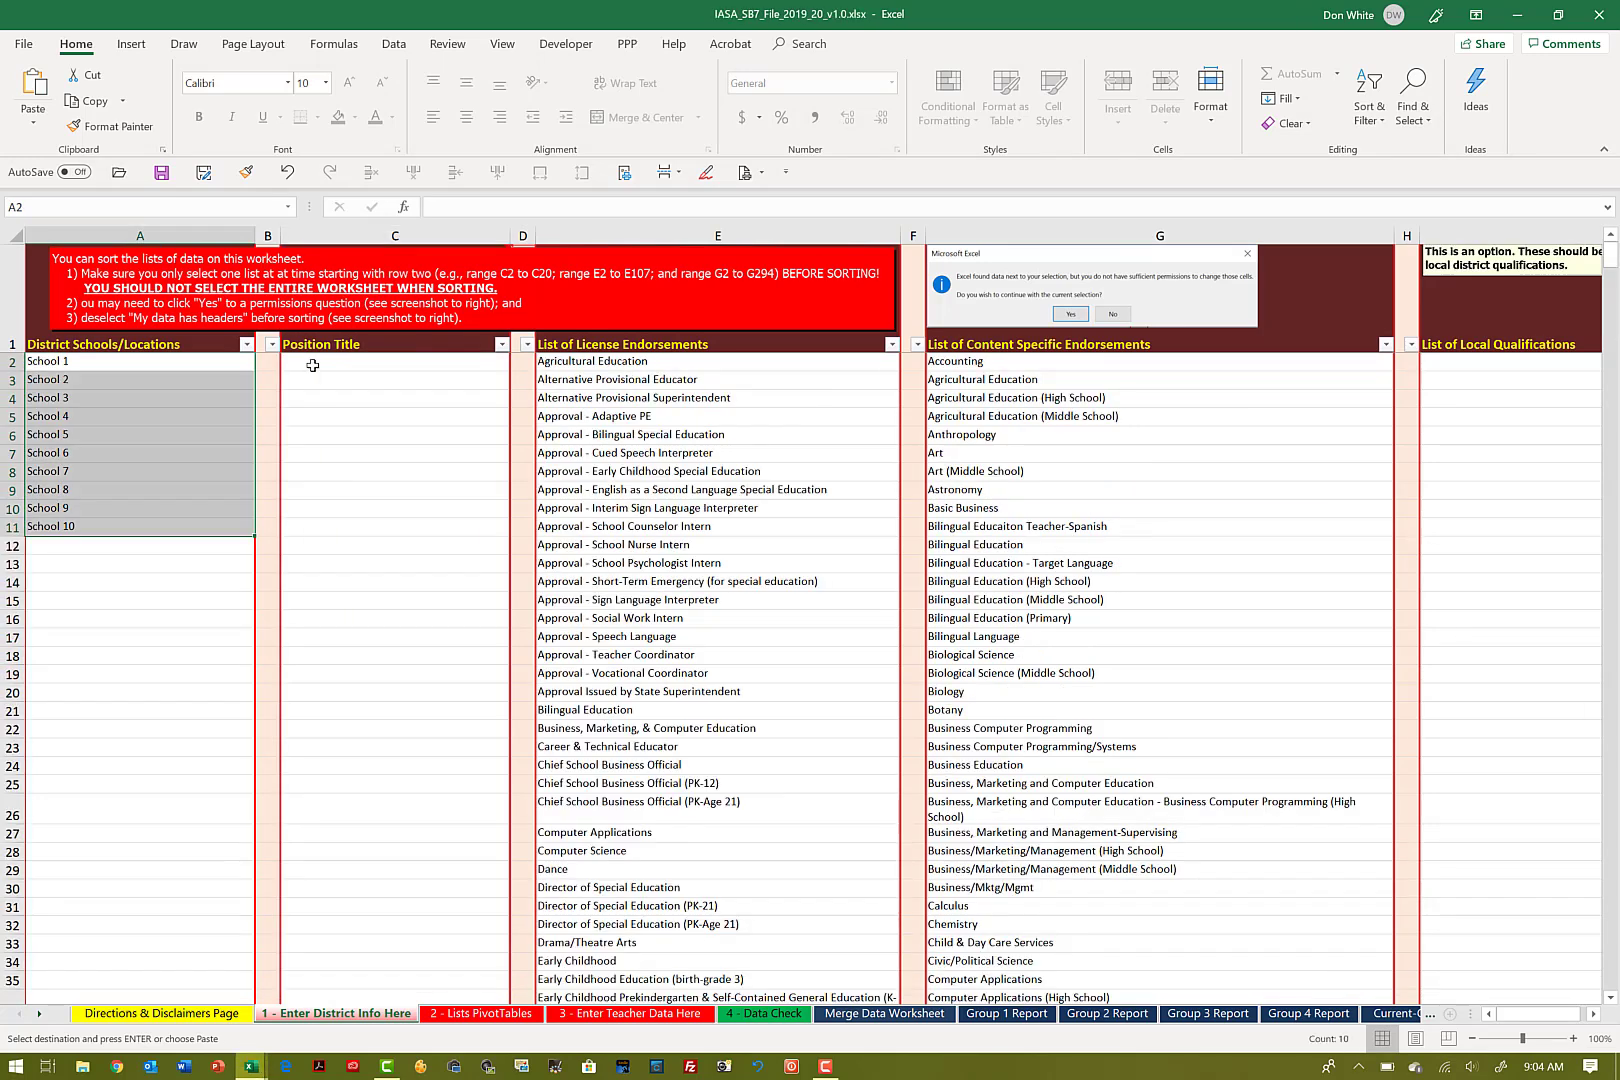
right_click(313, 366)
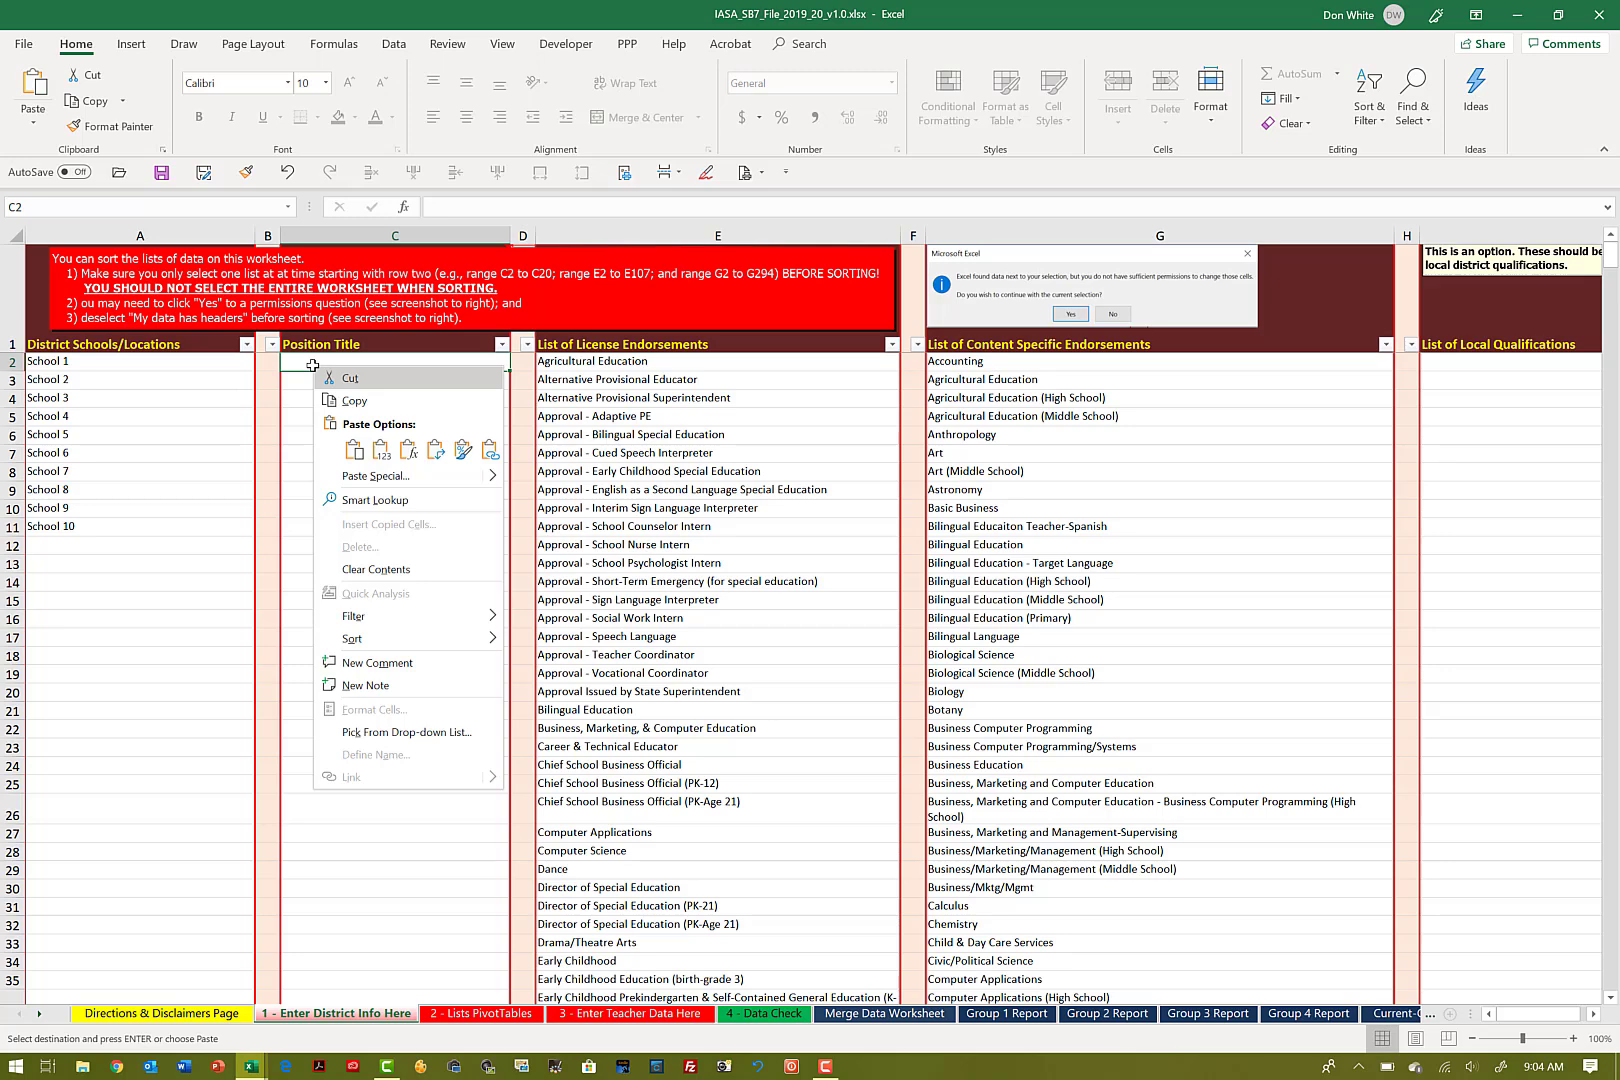
click(381, 451)
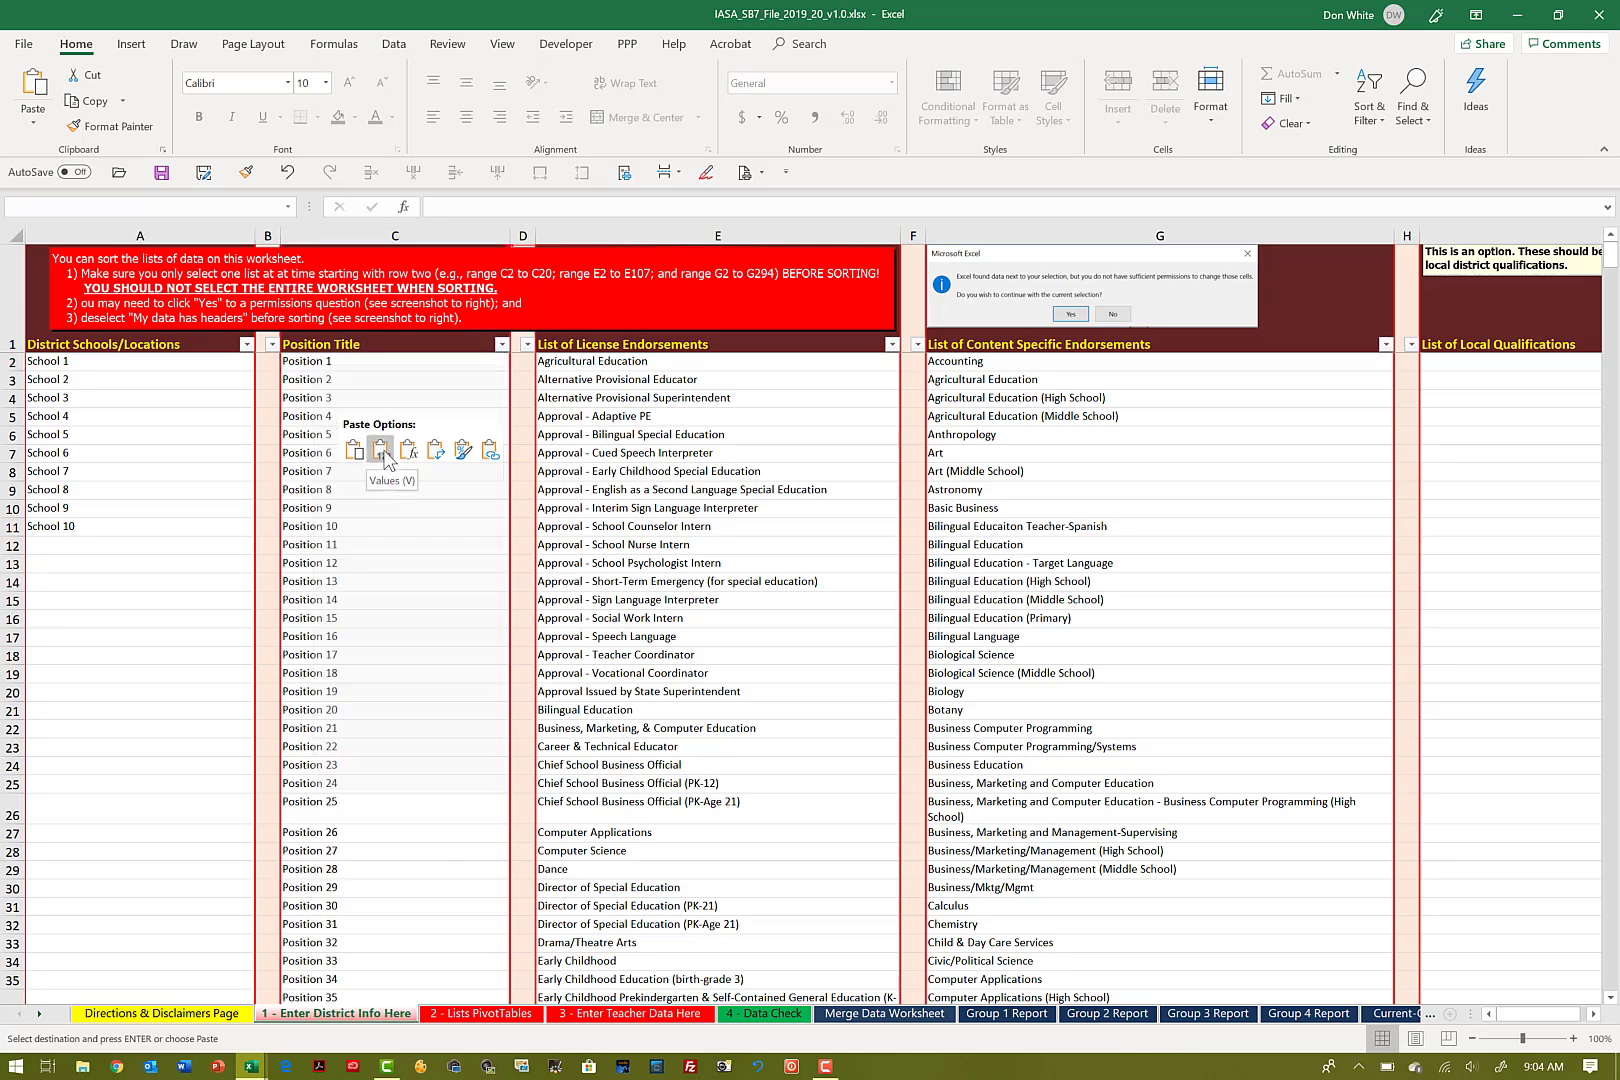
click(381, 451)
Step: Examine the license endorsement, content specific endorsement, local qualification and evaluator columns in the 2019_20 workbook
click(634, 360)
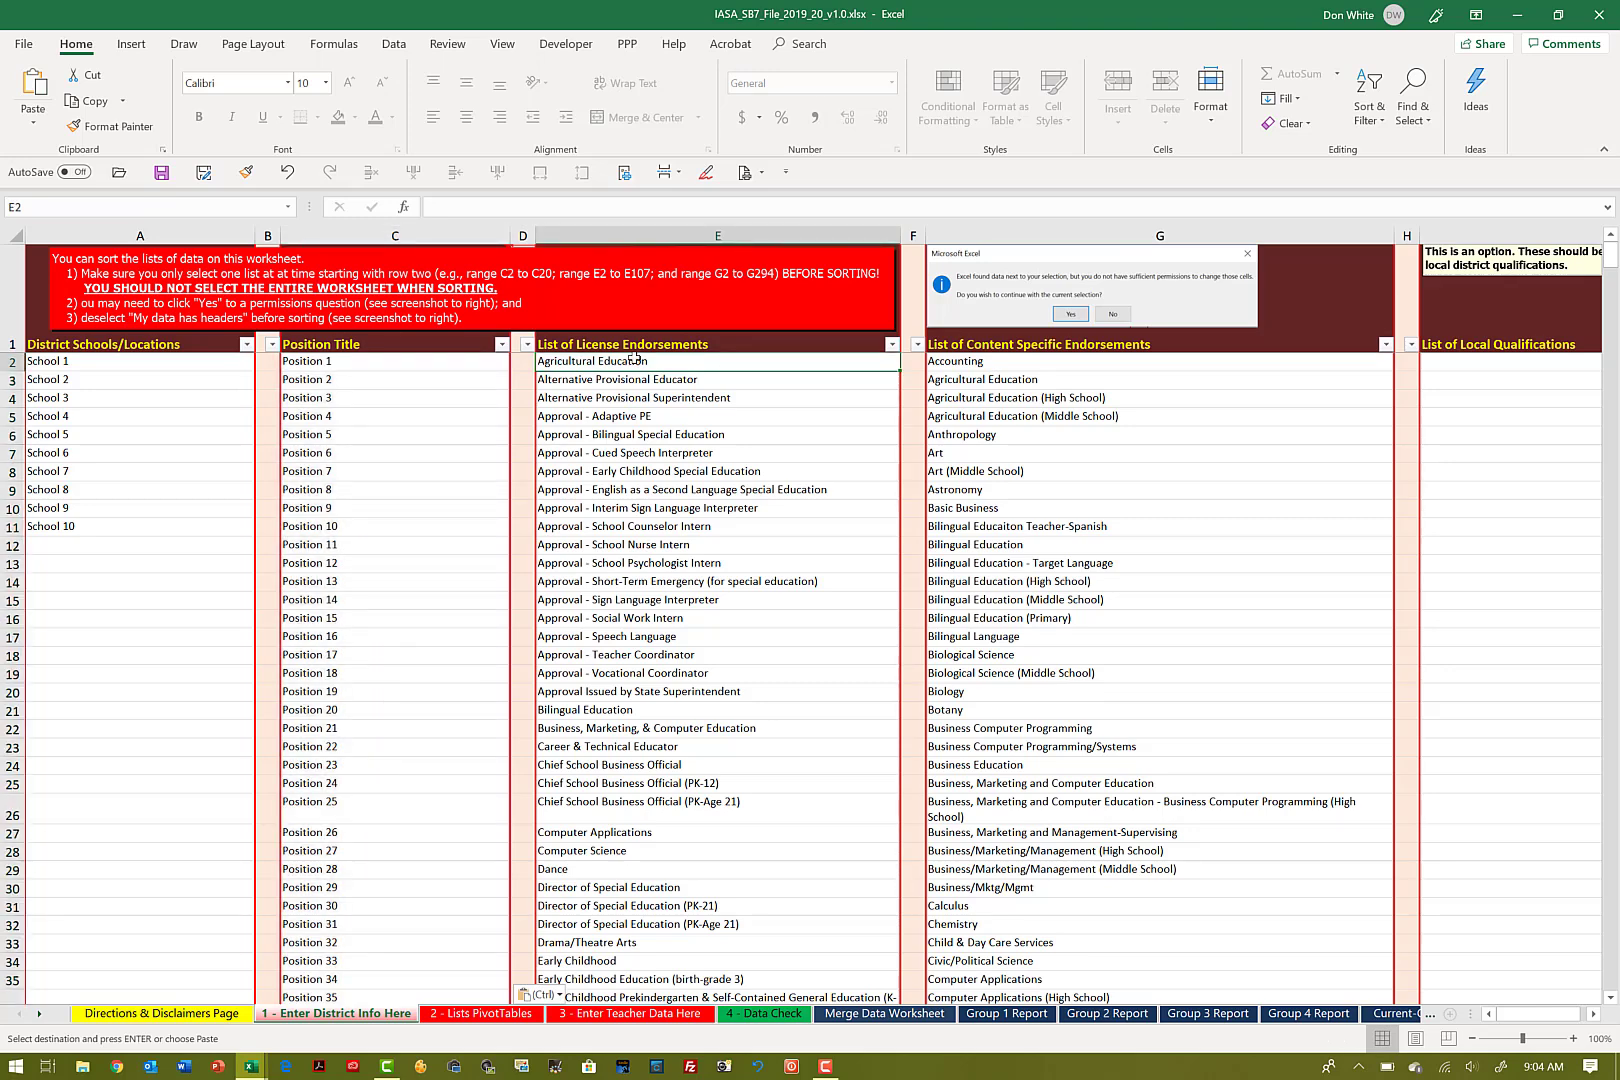
key(Right)
key(Right)
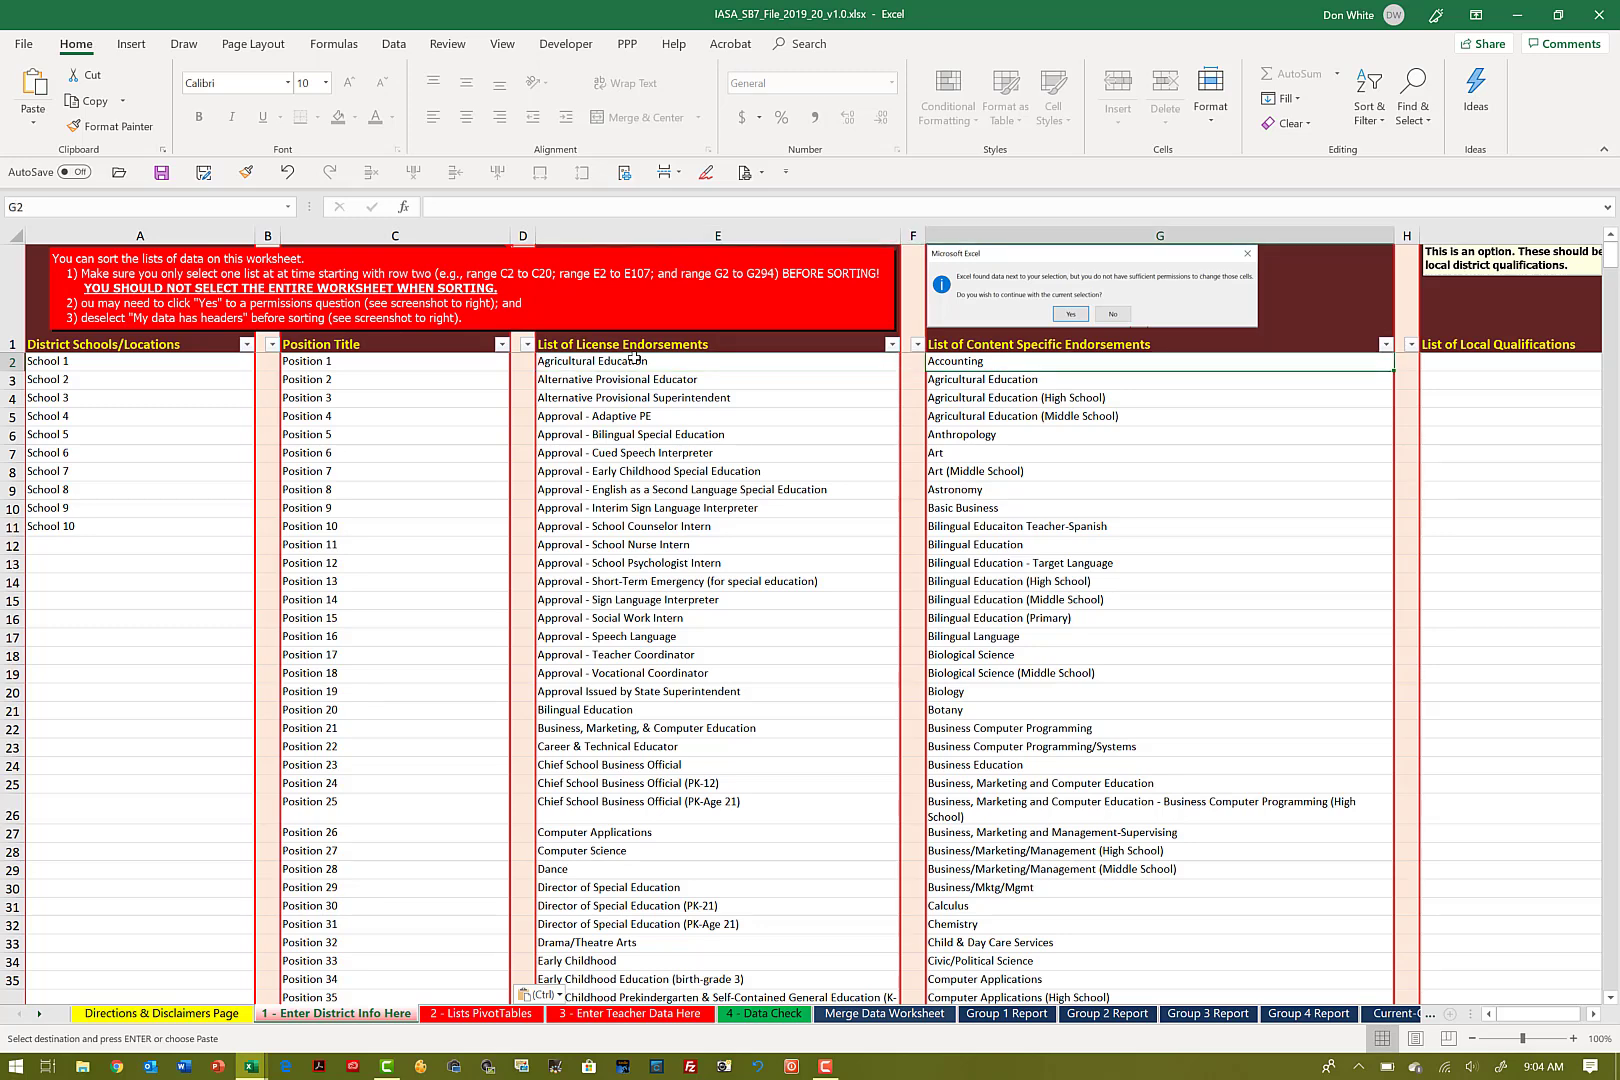
key(Right)
key(Right)
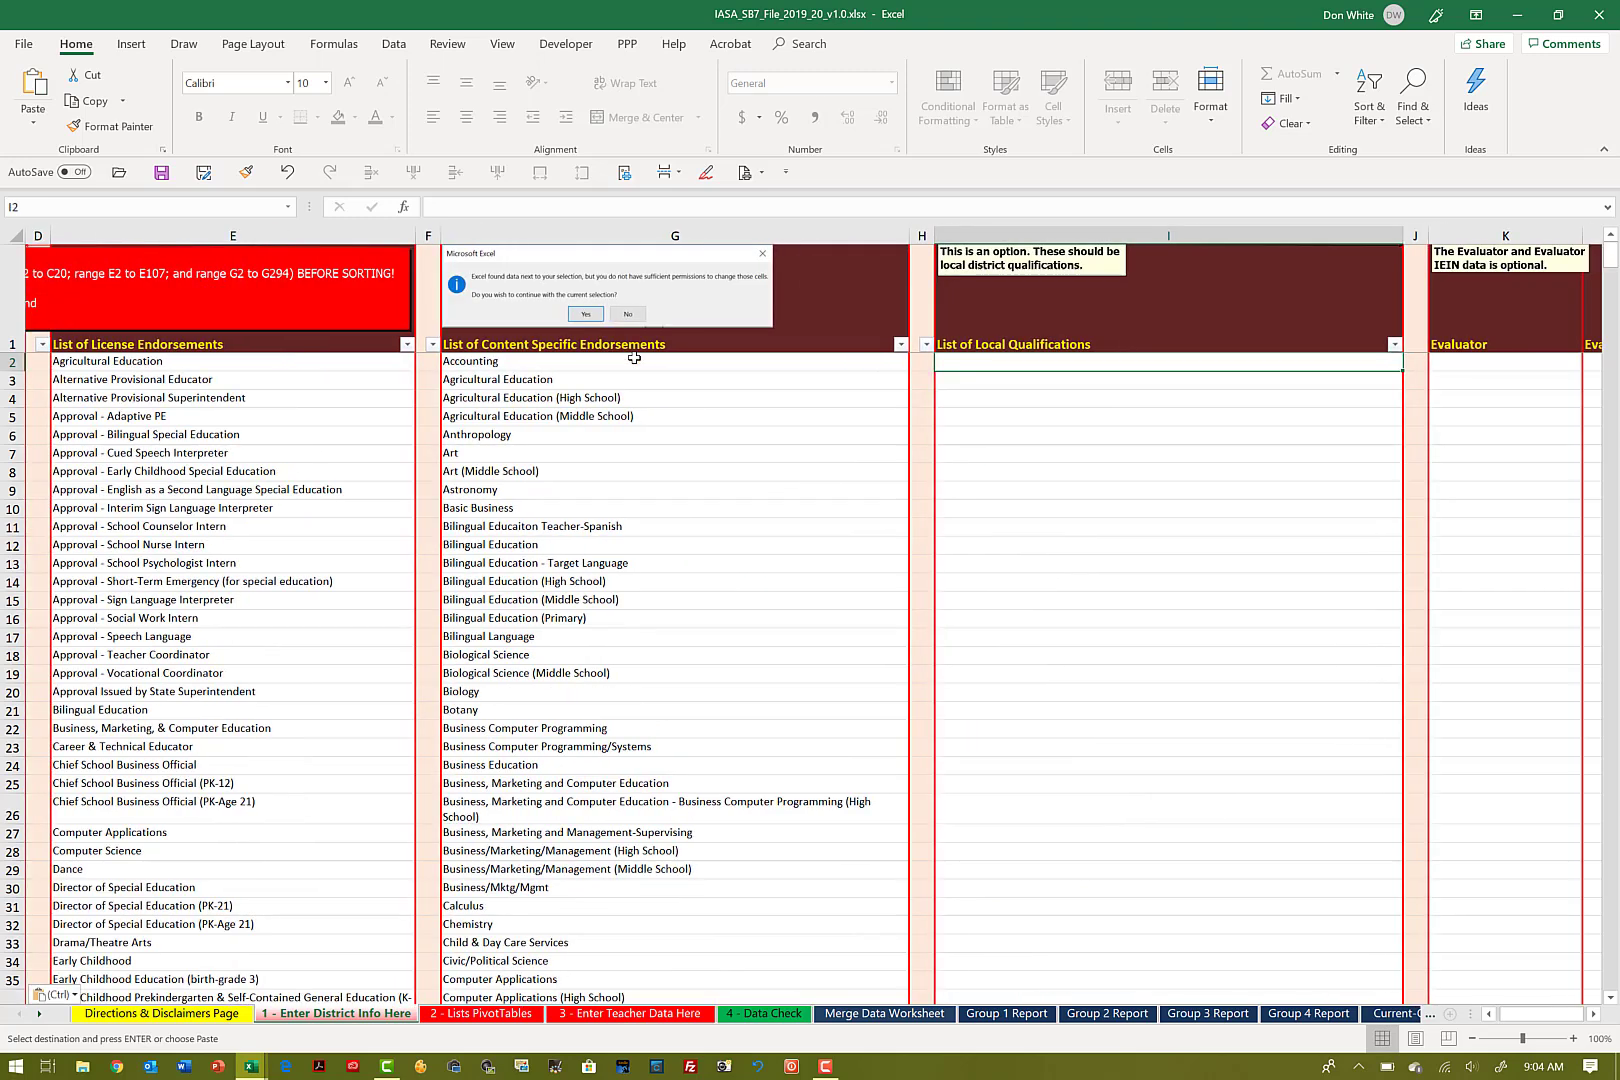
key(Right)
key(Right)
key(Right)
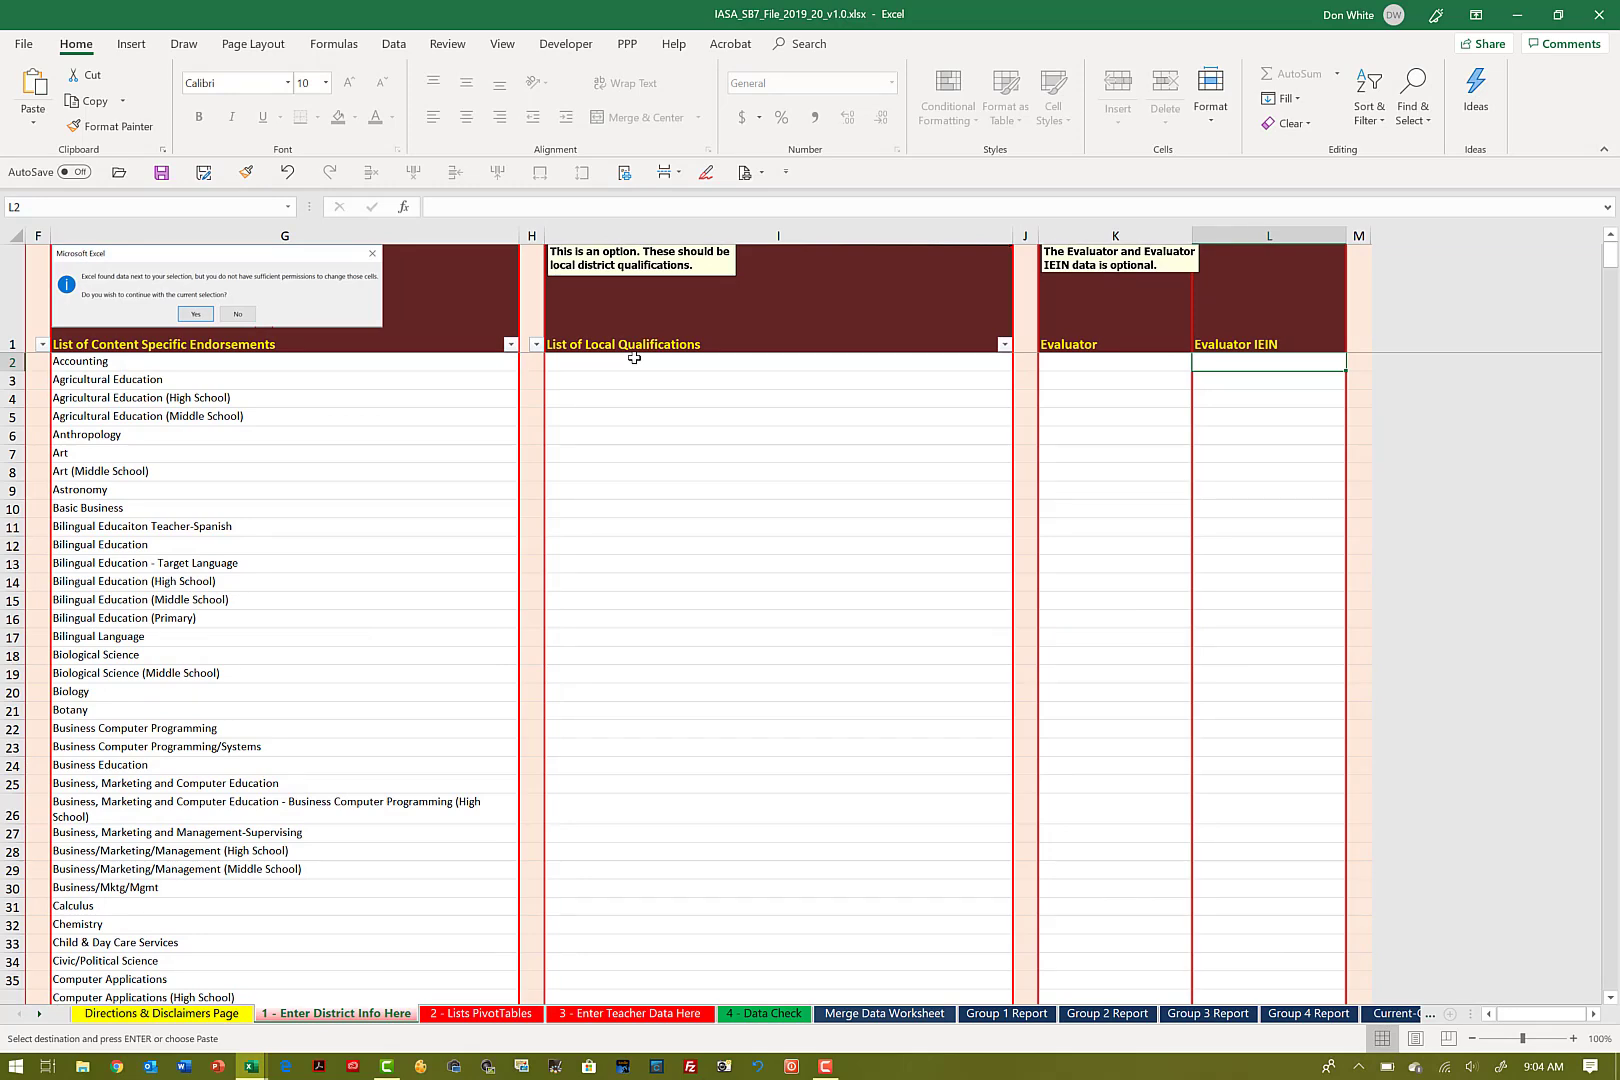
Step: Copy the Evaluator and Evaluator IEIN columns in the 2018_19 sample workbook, starting at K2 and including blank rows beneath the last evaluator
key(alt+Tab)
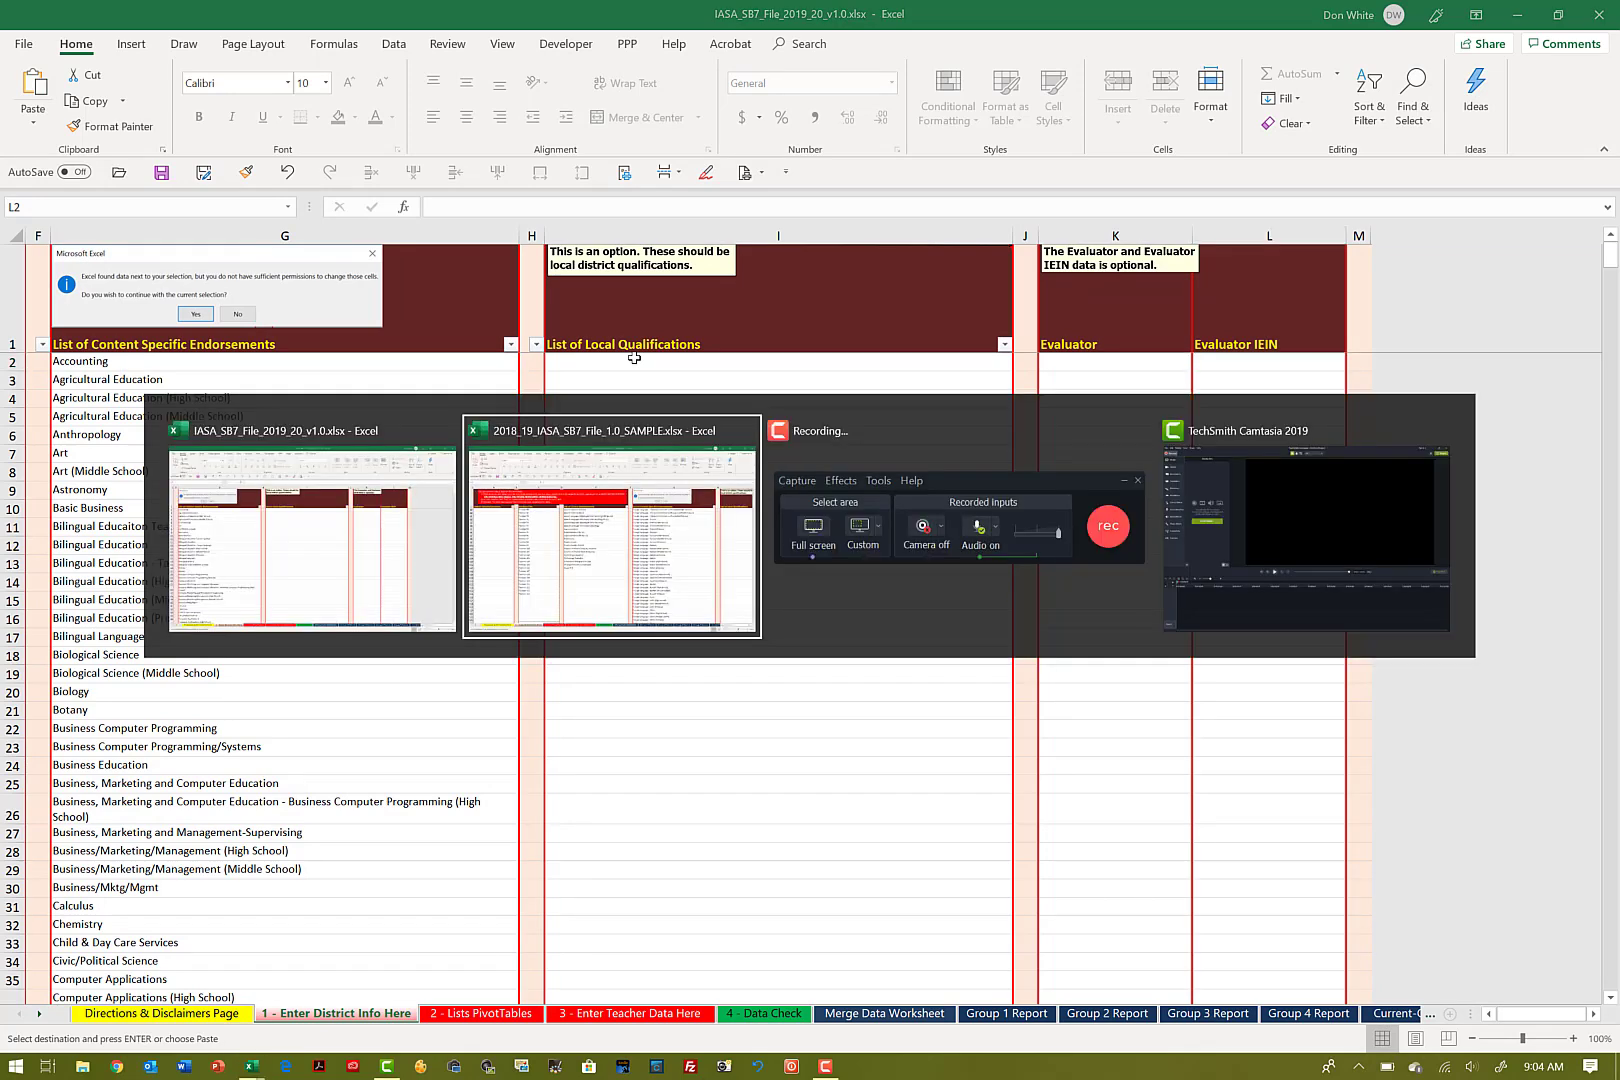
key(Right)
key(Right)
key(Right)
key(Right)
key(Right)
key(Right)
key(Right)
key(Right)
key(Right)
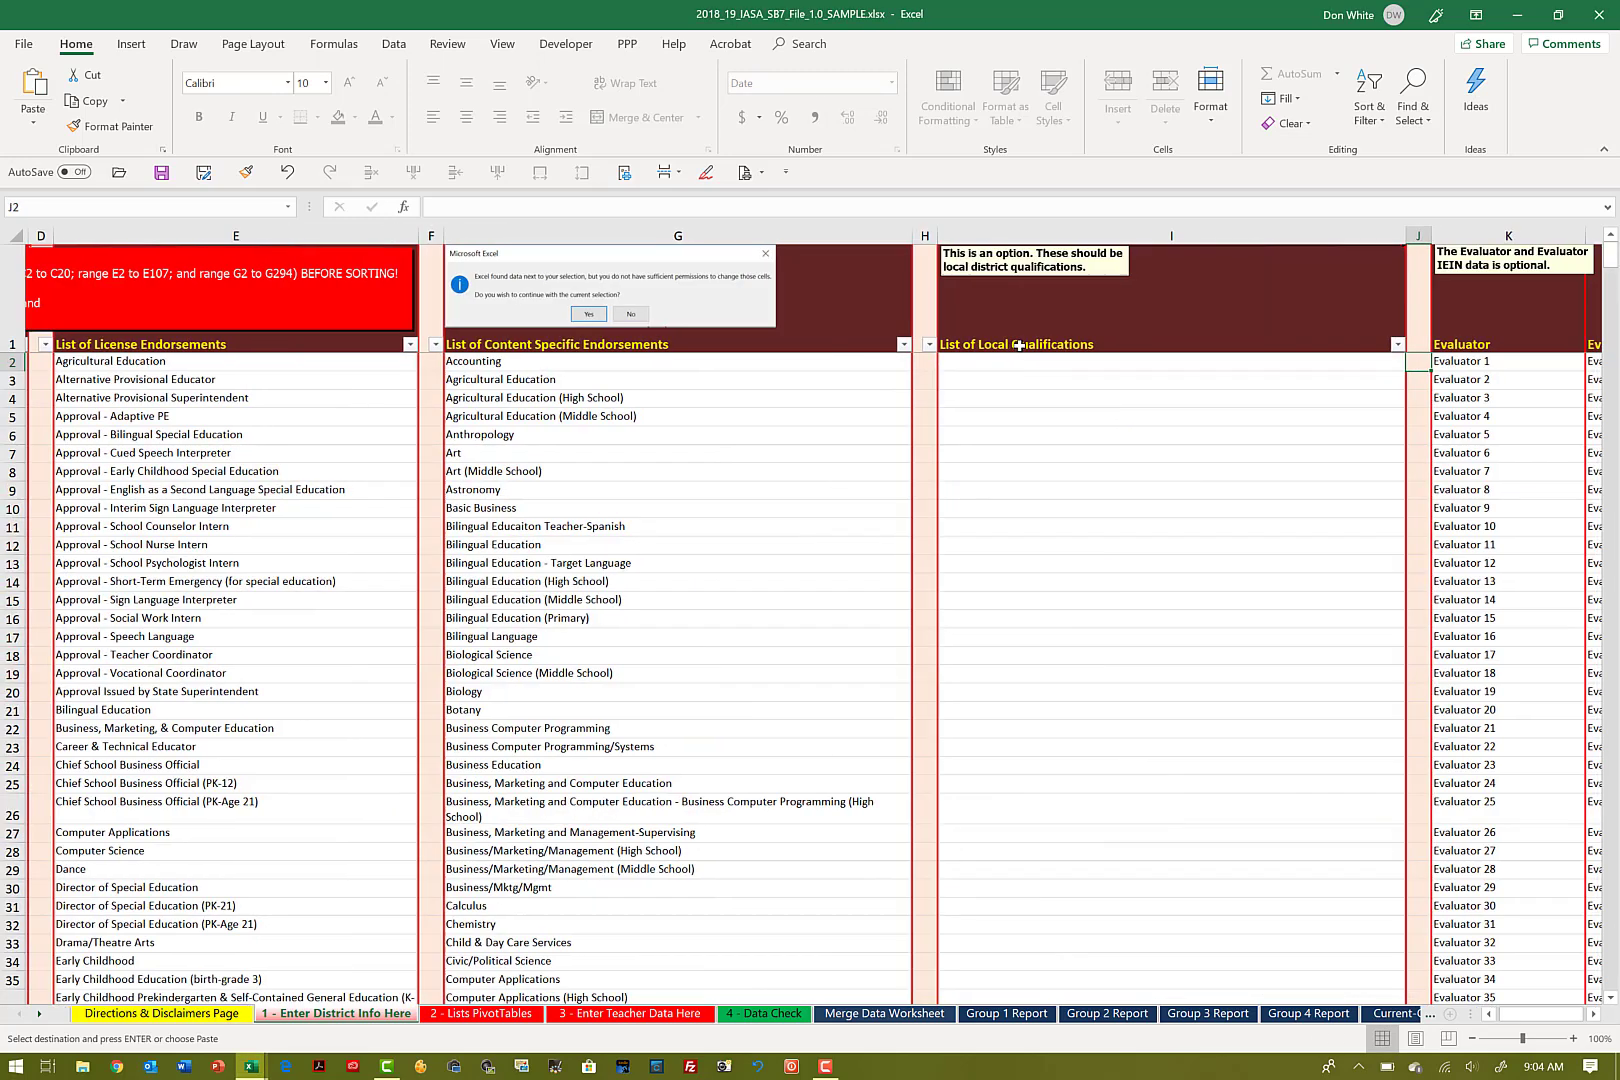
key(Left)
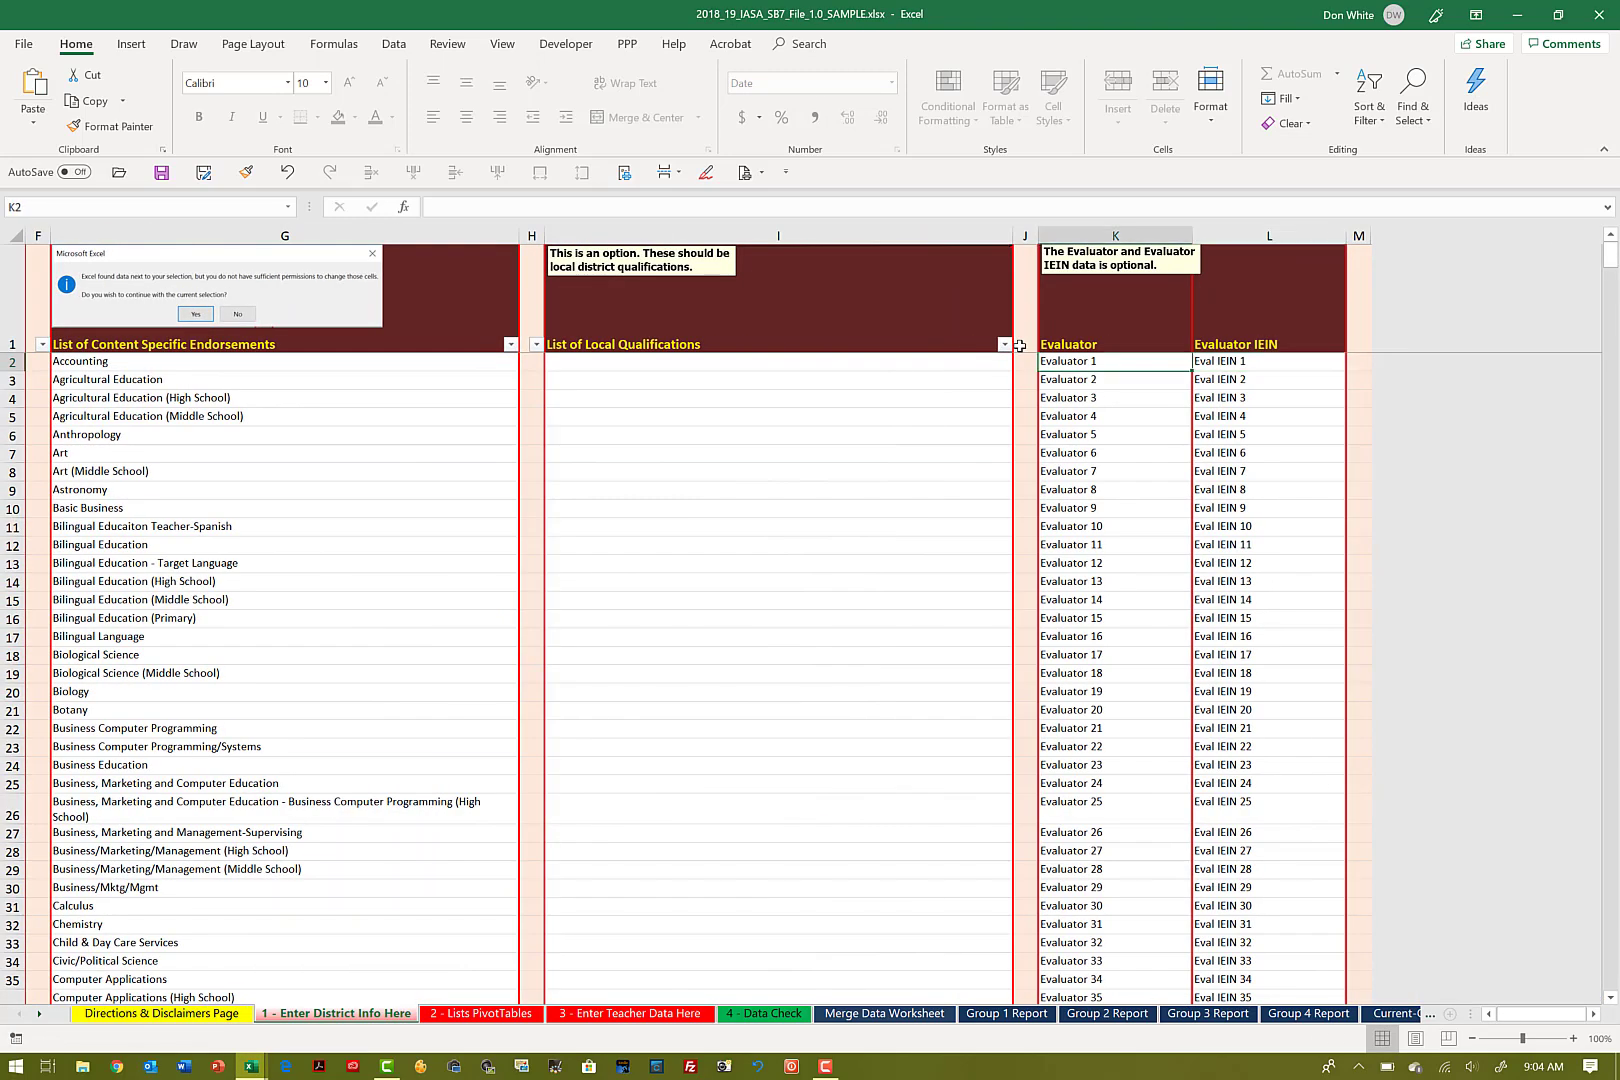
key(shift+Right)
key(shift+Down)
key(shift+Down)
key(shift+Down)
key(shift+Down)
key(shift+Down)
key(shift+Down)
key(shift+Down)
key(shift+Down)
key(shift+Down)
key(shift+Down)
key(shift+Down)
key(shift+Down)
key(shift+Down)
key(shift+Down)
key(shift+Down)
key(shift+Down)
key(shift+Down)
key(shift+Down)
key(shift+Down)
key(shift+Down)
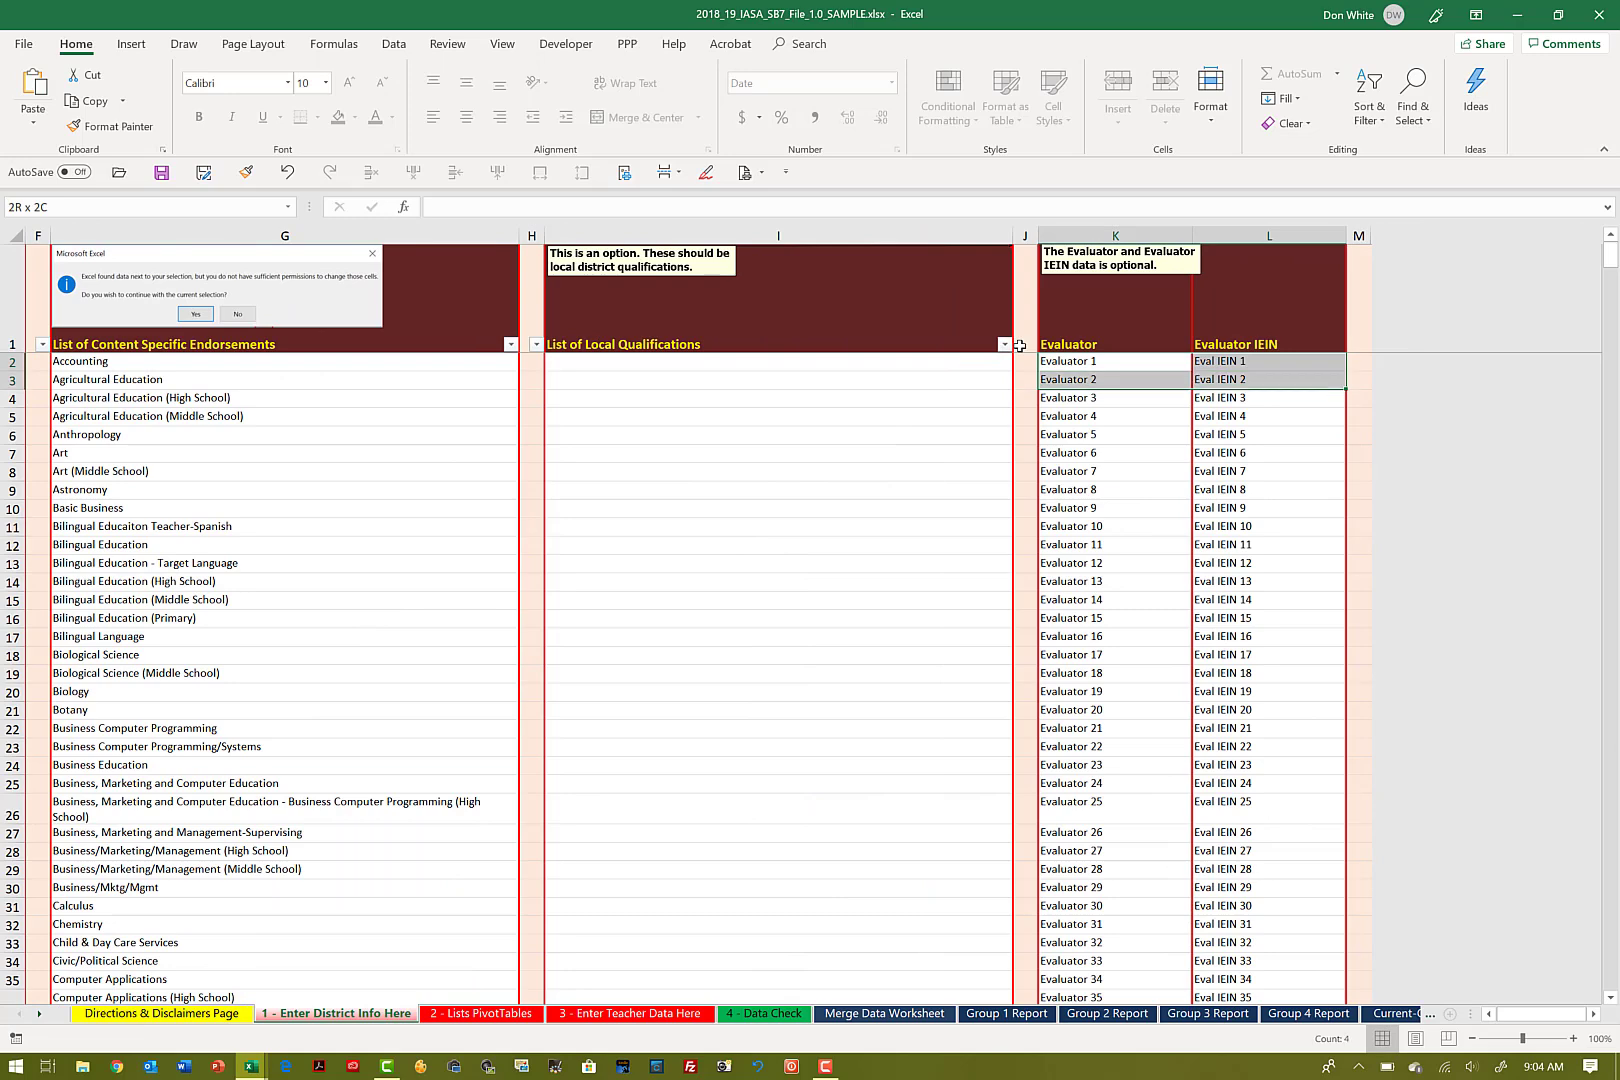
key(shift+Down)
key(shift+Down)
key(shift+Down)
key(shift+Down)
key(shift+Down)
key(shift+Down)
key(shift+Down)
key(shift+Down)
key(shift+Down)
key(shift+Down)
key(shift+Down)
key(shift+Down)
key(shift+Down)
key(shift+Down)
key(shift+Down)
key(shift+Down)
key(shift+Down)
key(shift+Down)
key(shift+Down)
key(shift+Down)
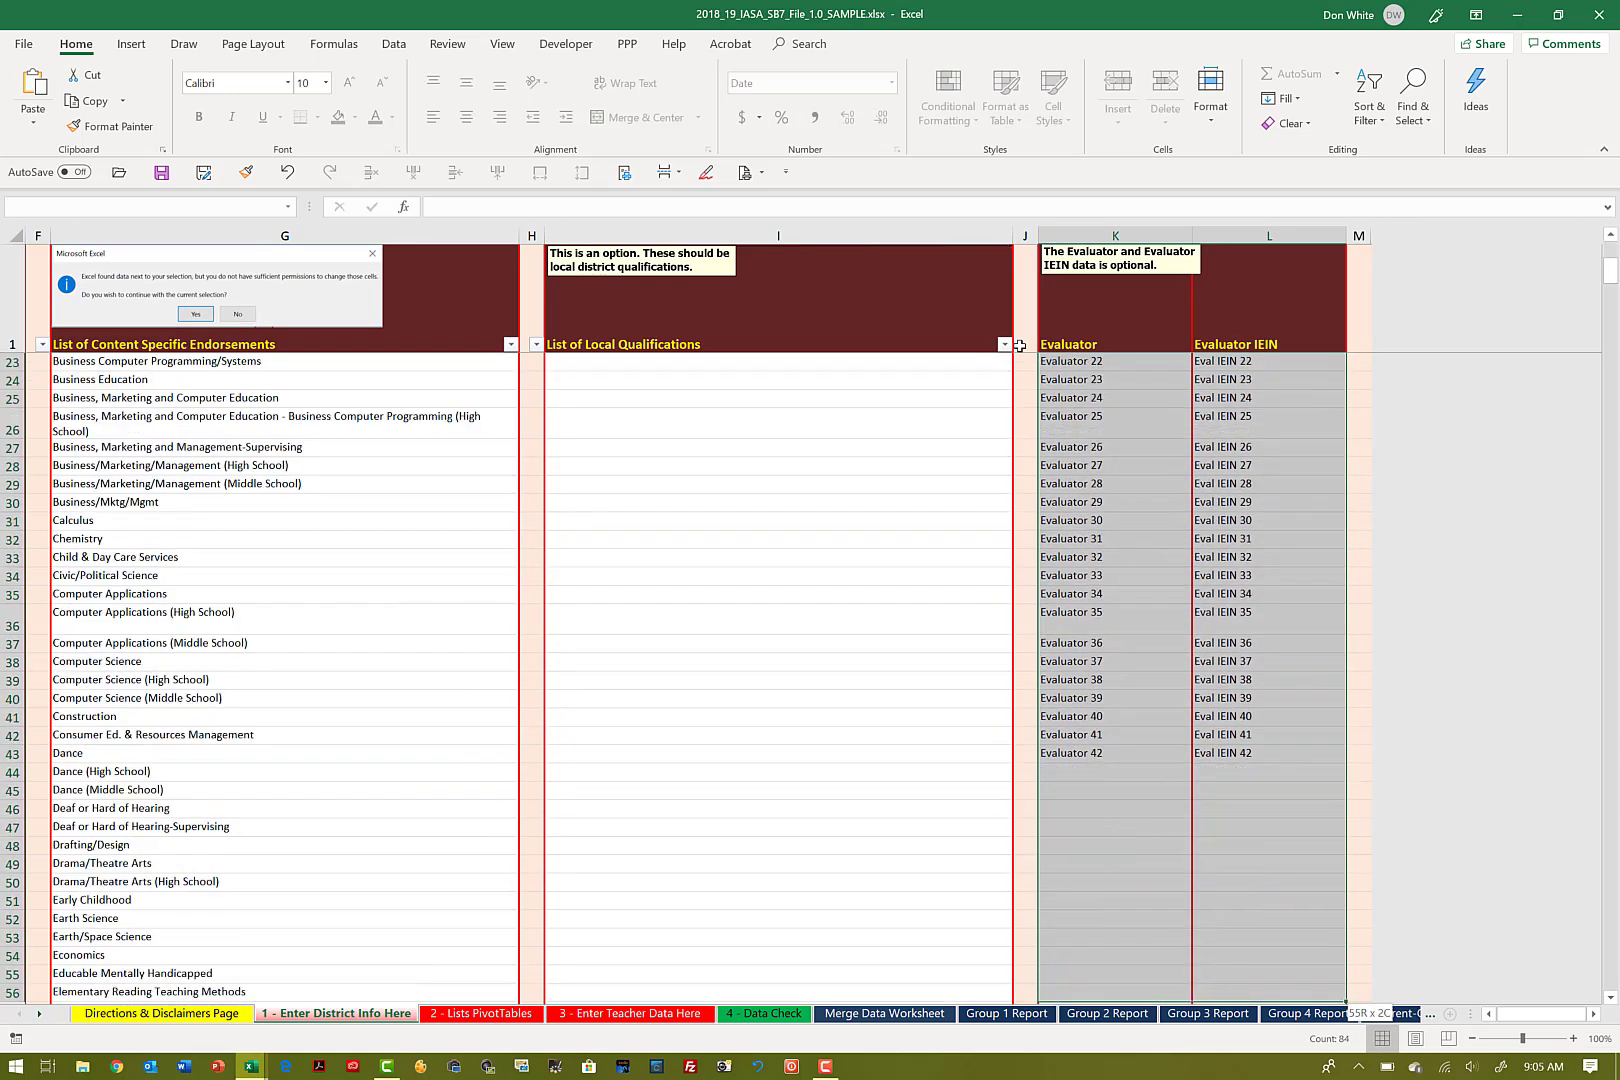
key(ctrl+c)
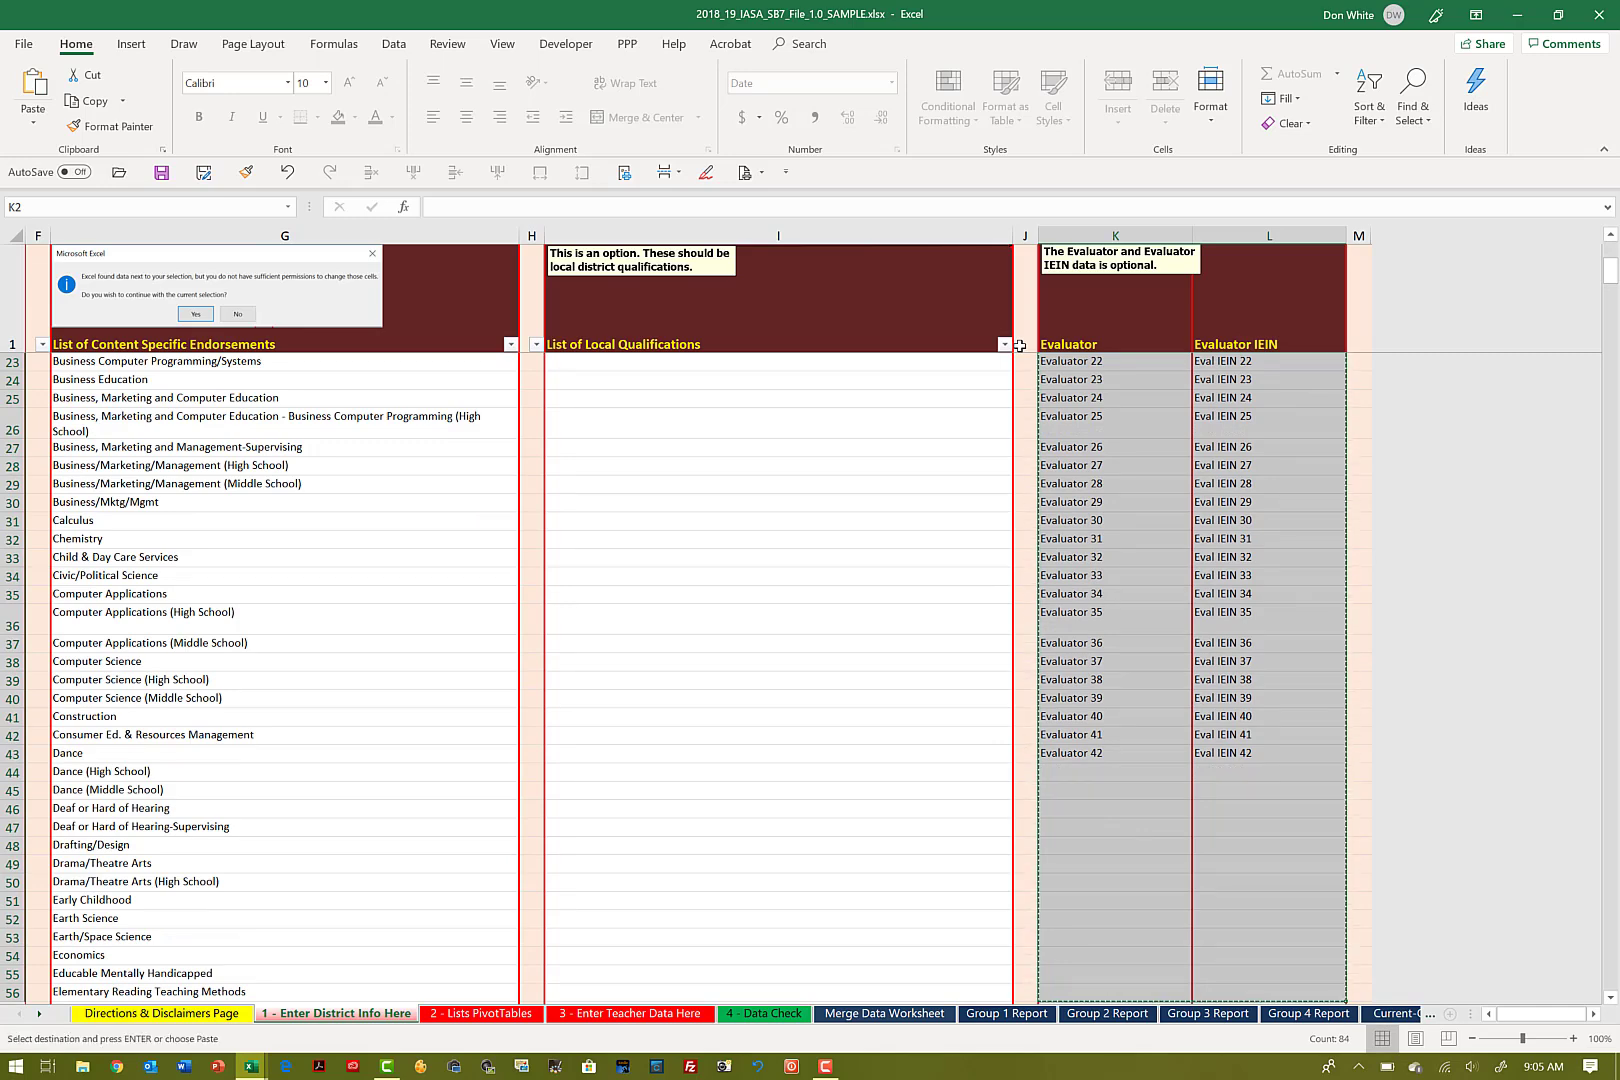
Step: Paste the copied evaluators and IEINs as values only into K2 of the 2019_20 workbook and return to the start of row 2
key(alt+Tab)
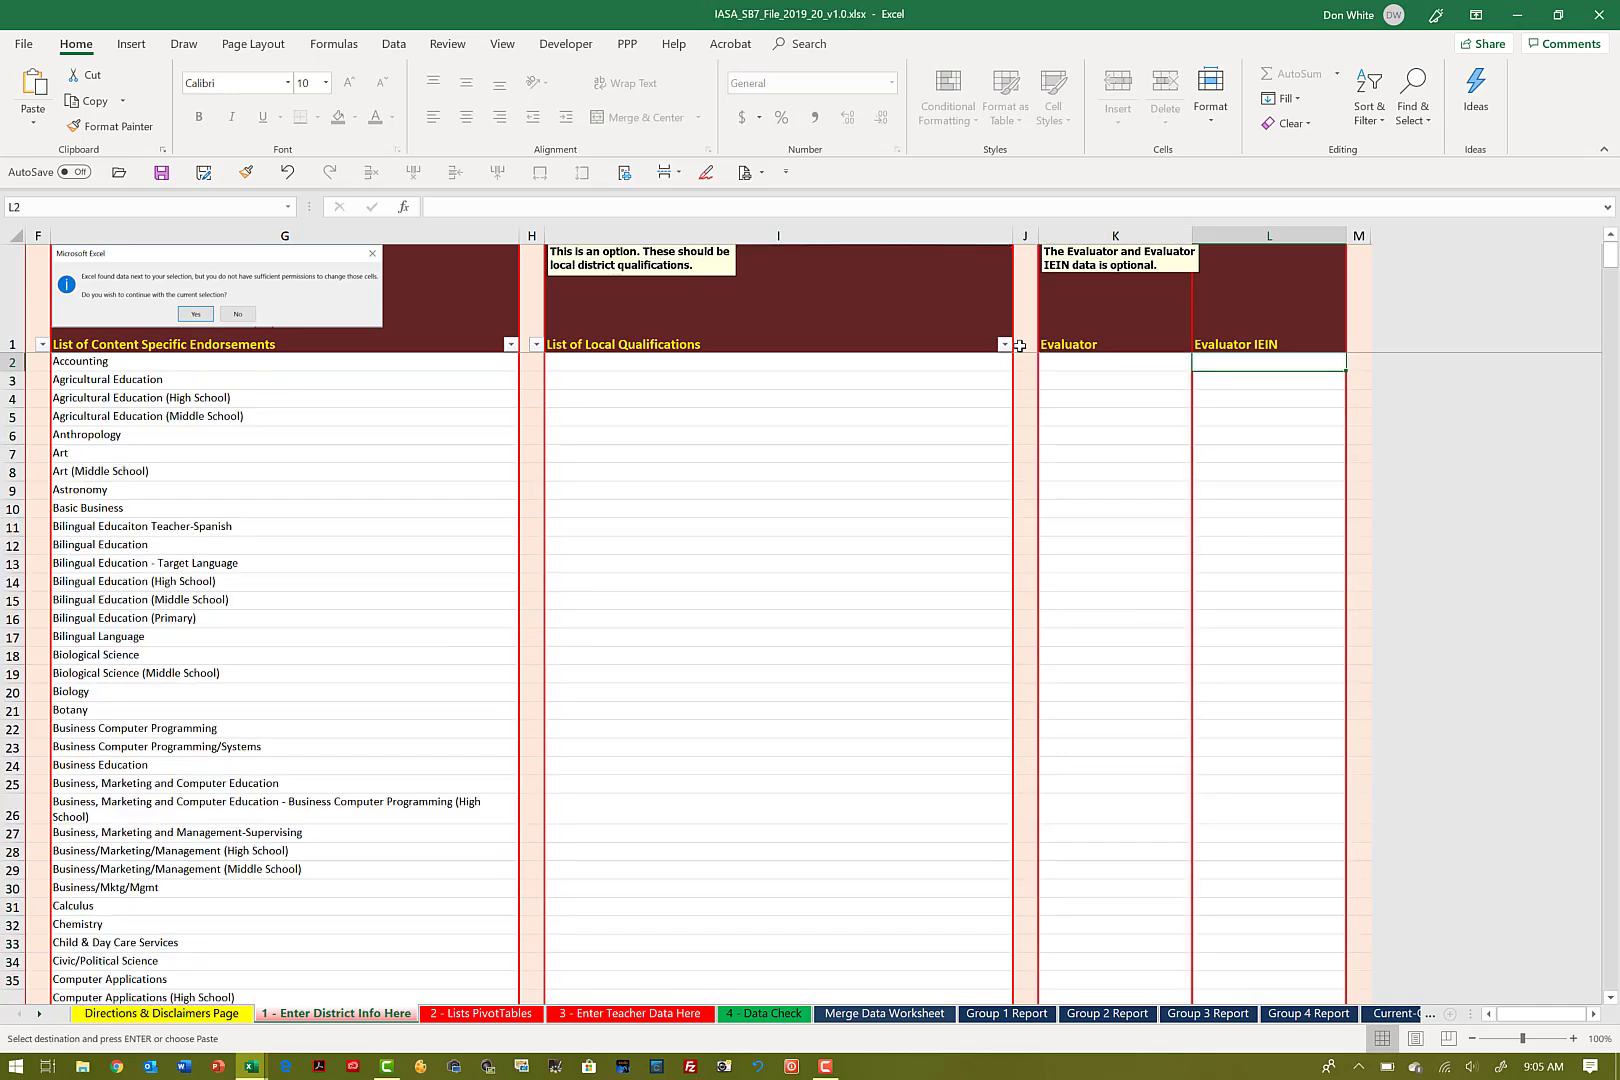
click(1099, 360)
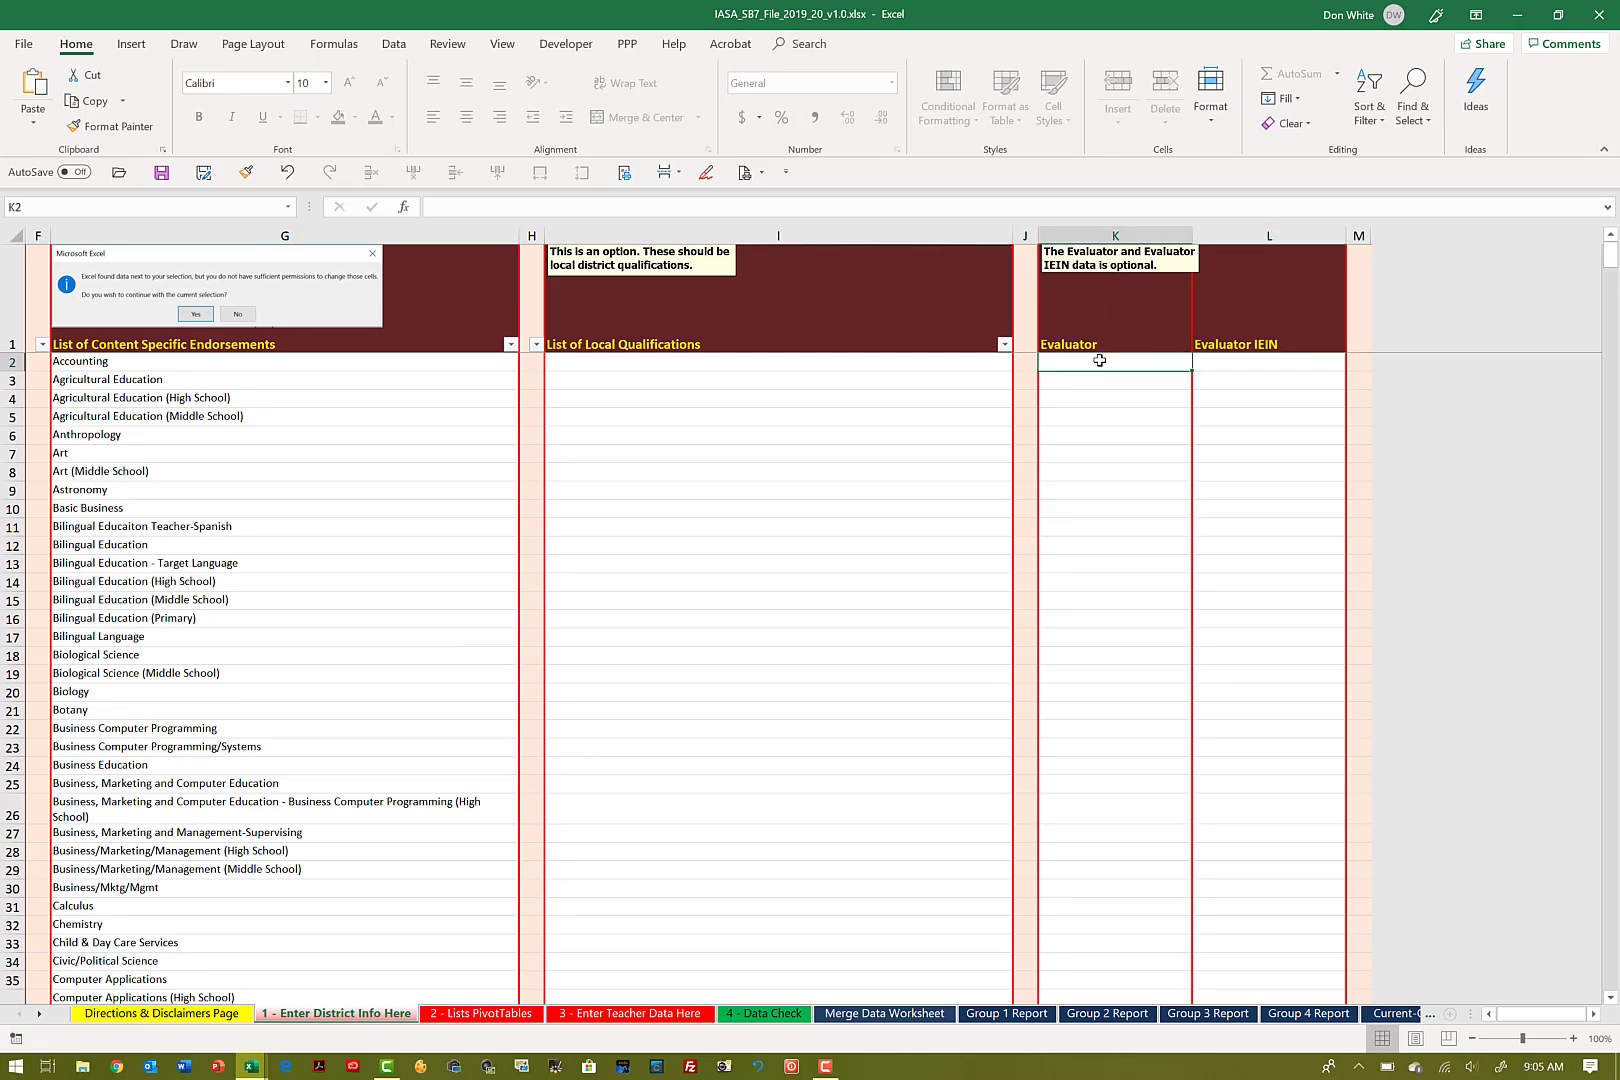
right_click(1099, 360)
click(1168, 446)
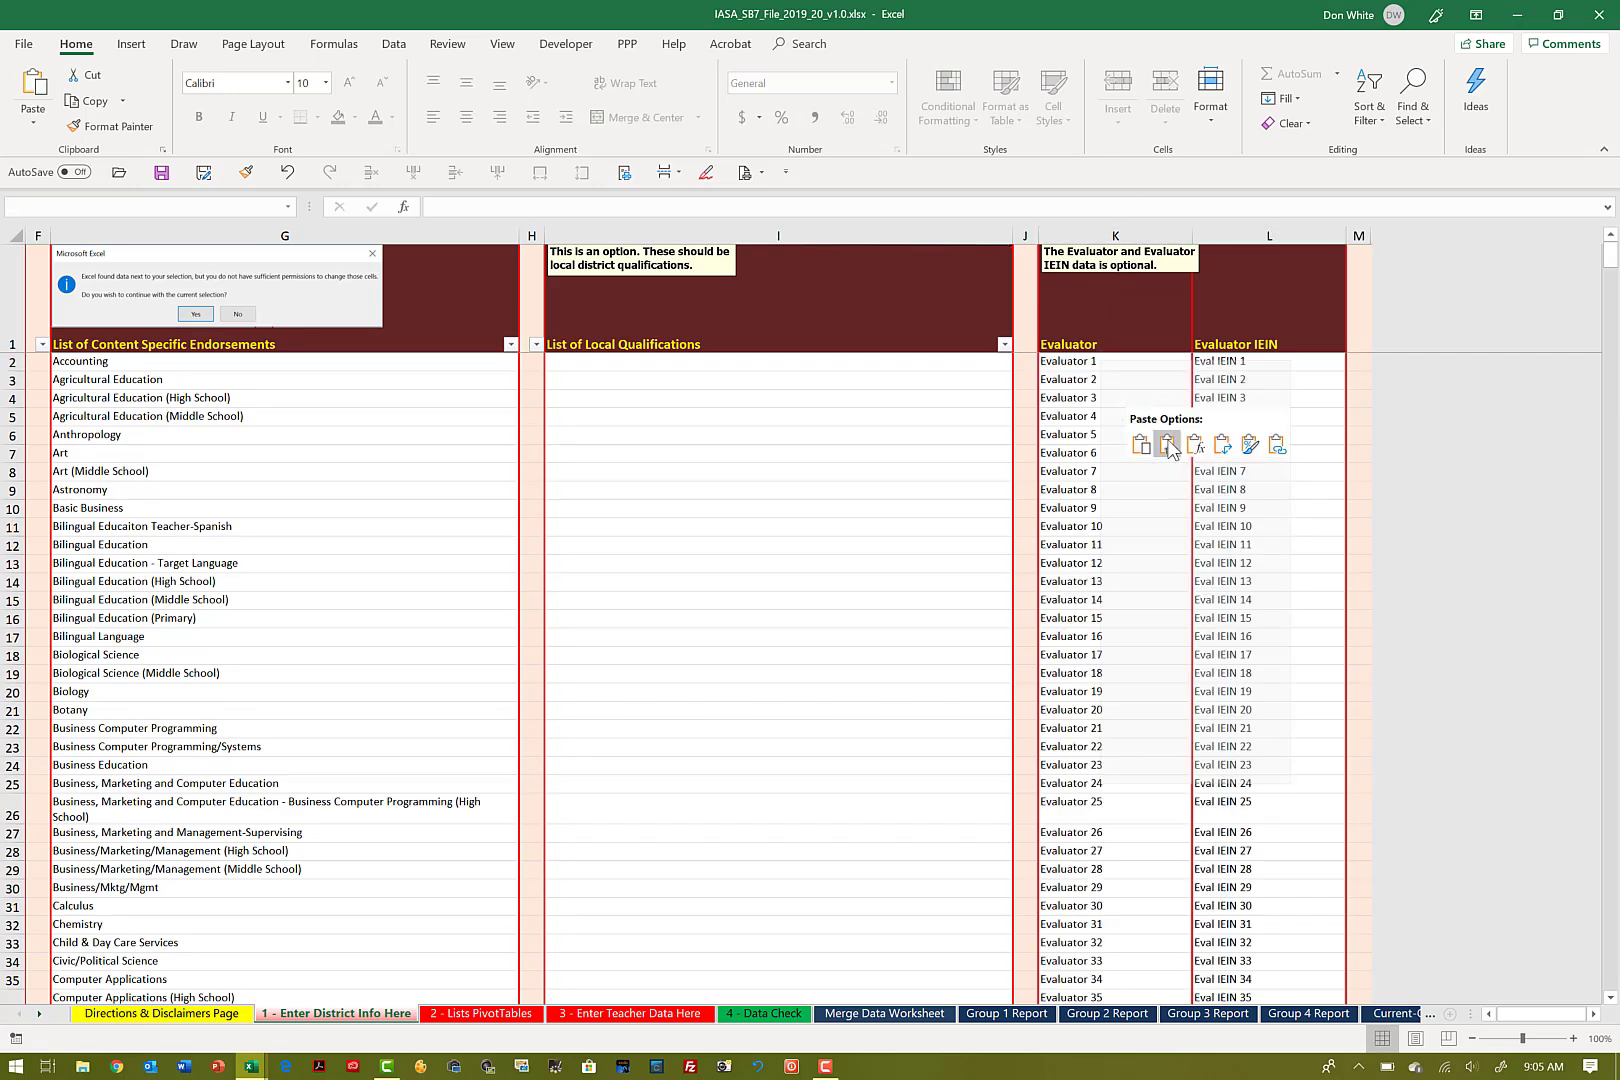
click(1168, 446)
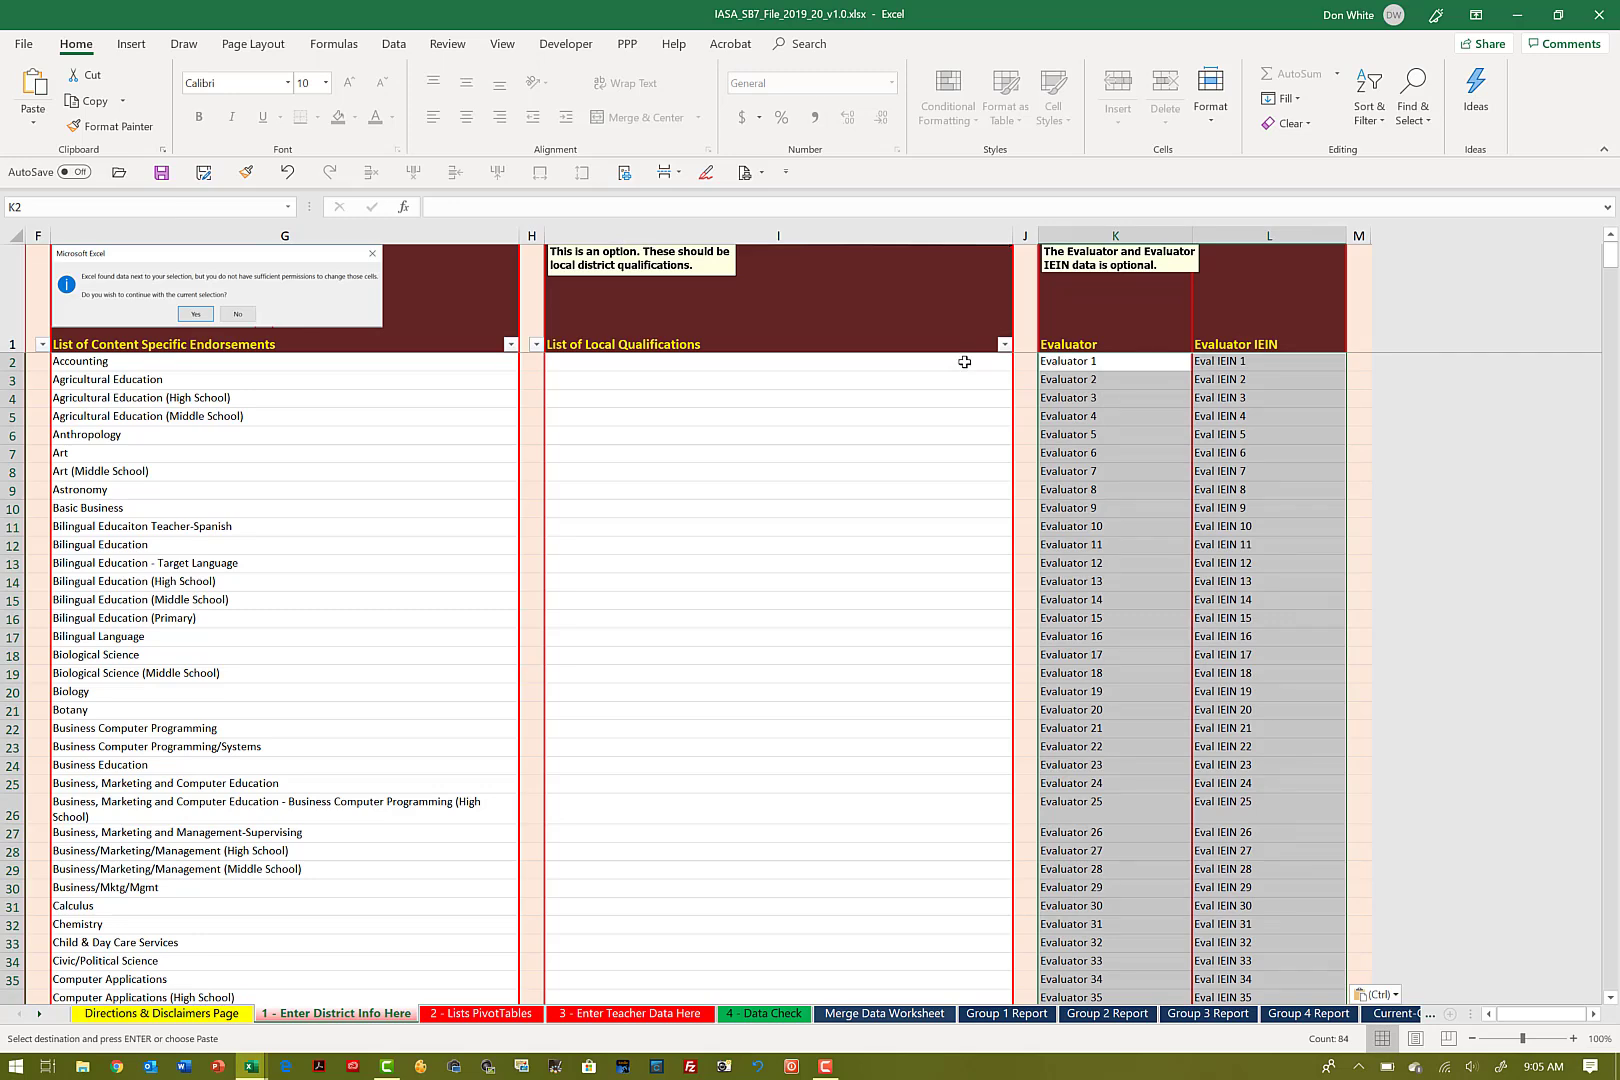
click(964, 362)
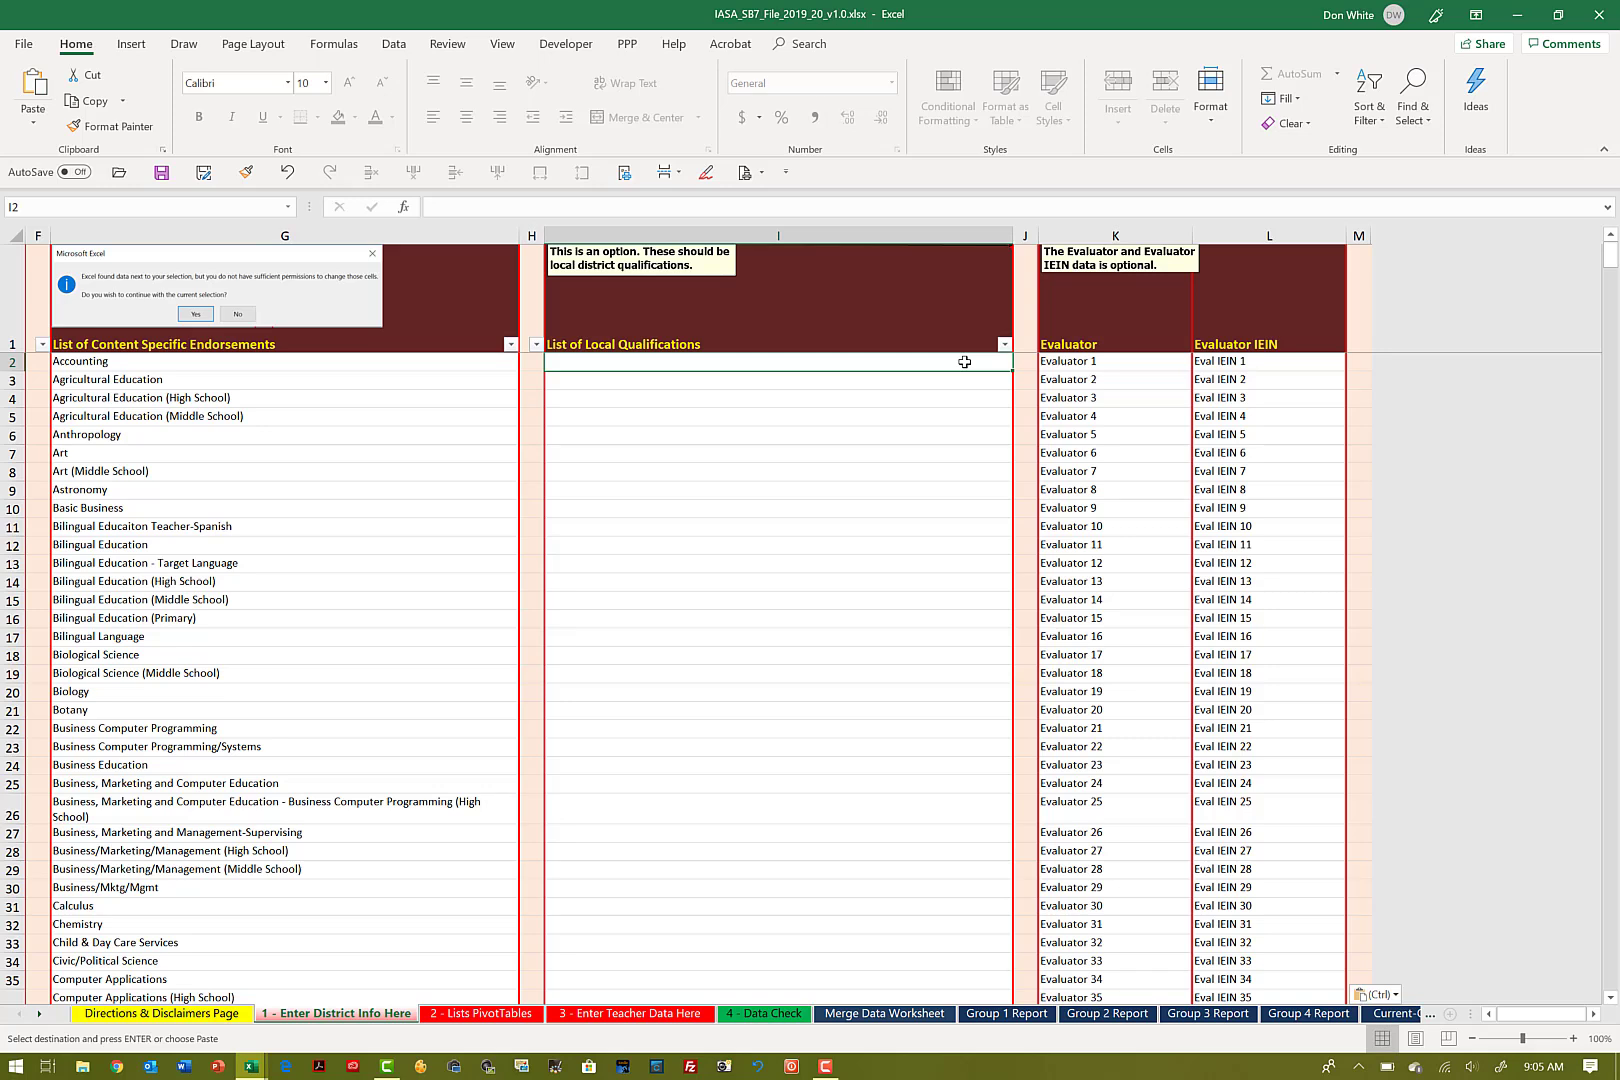
key(Home)
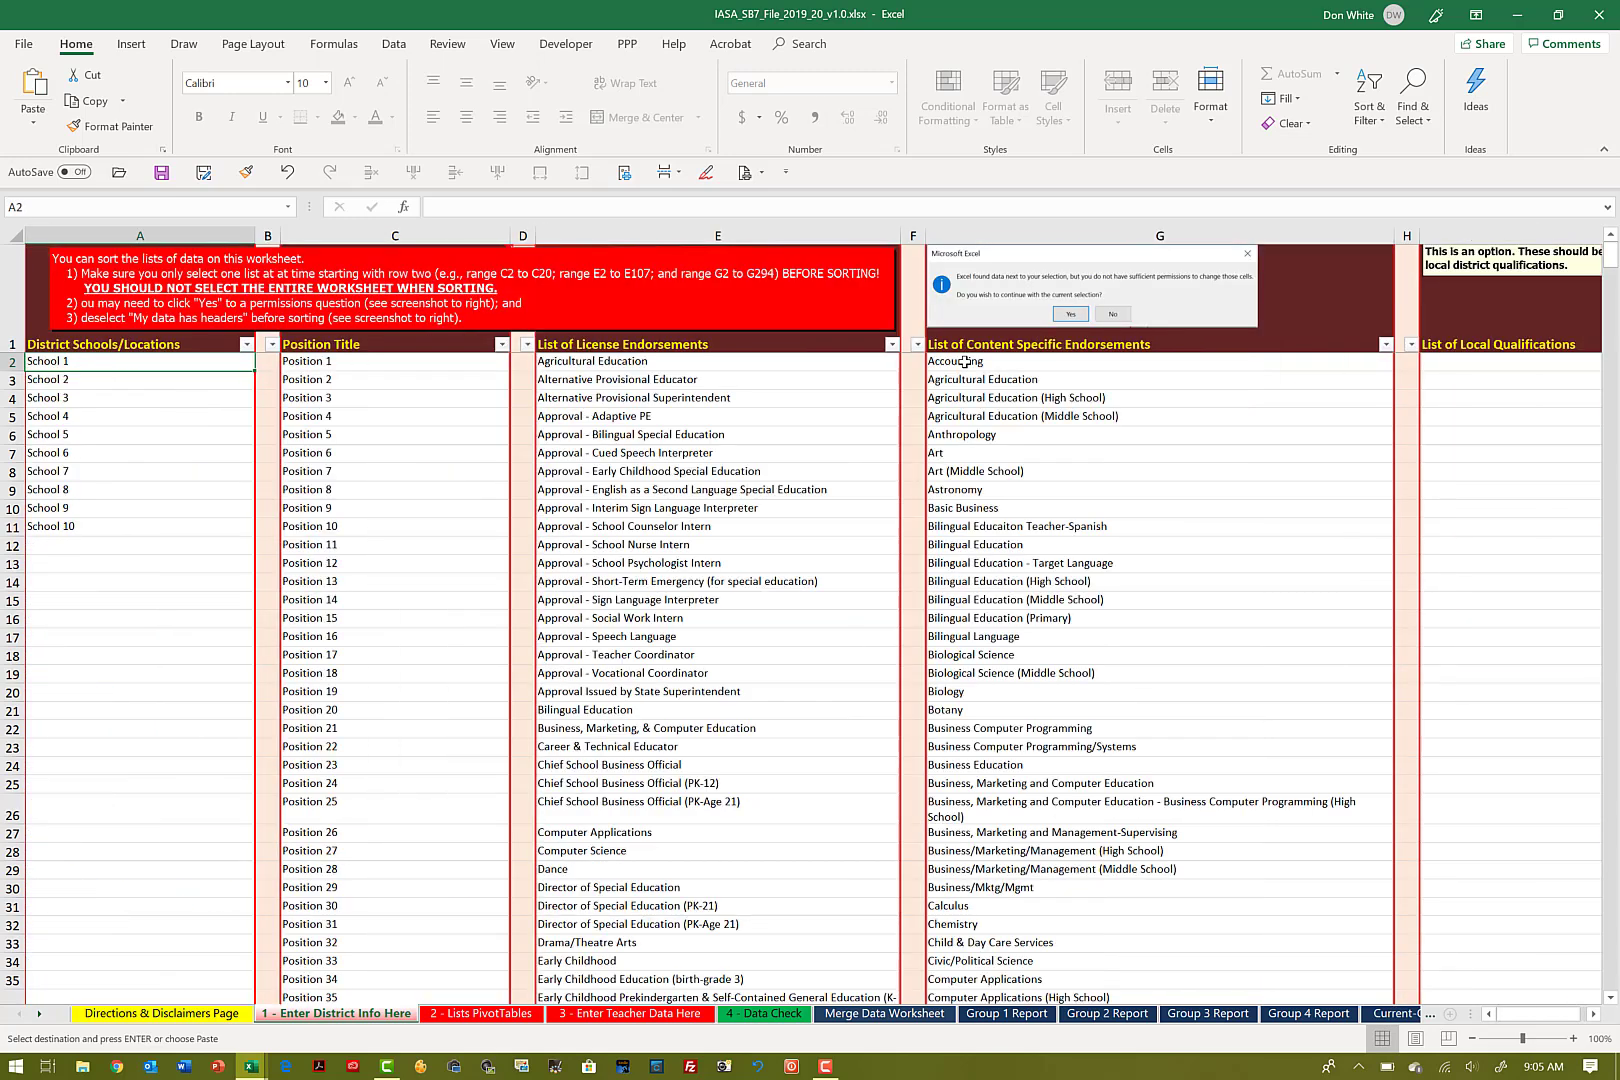
Step: Refresh all PivotTables from the Position Title header in A6 of the 2 - Lists PivotTables sheet
click(486, 1013)
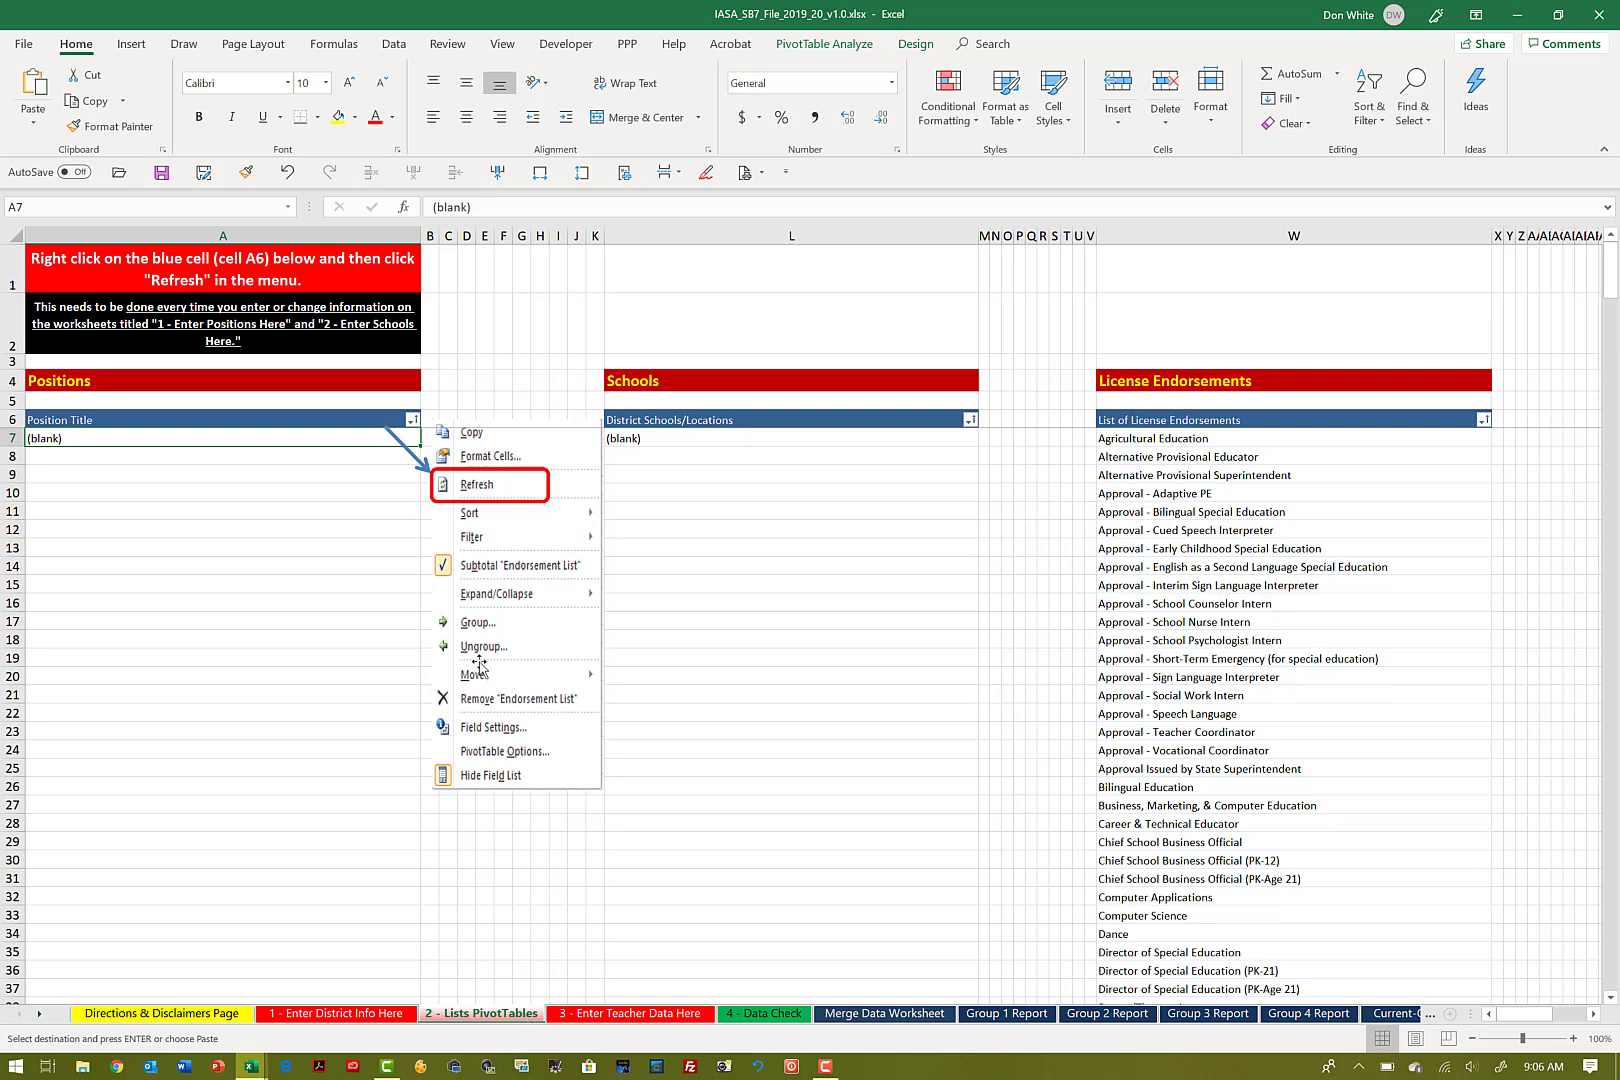
click(322, 418)
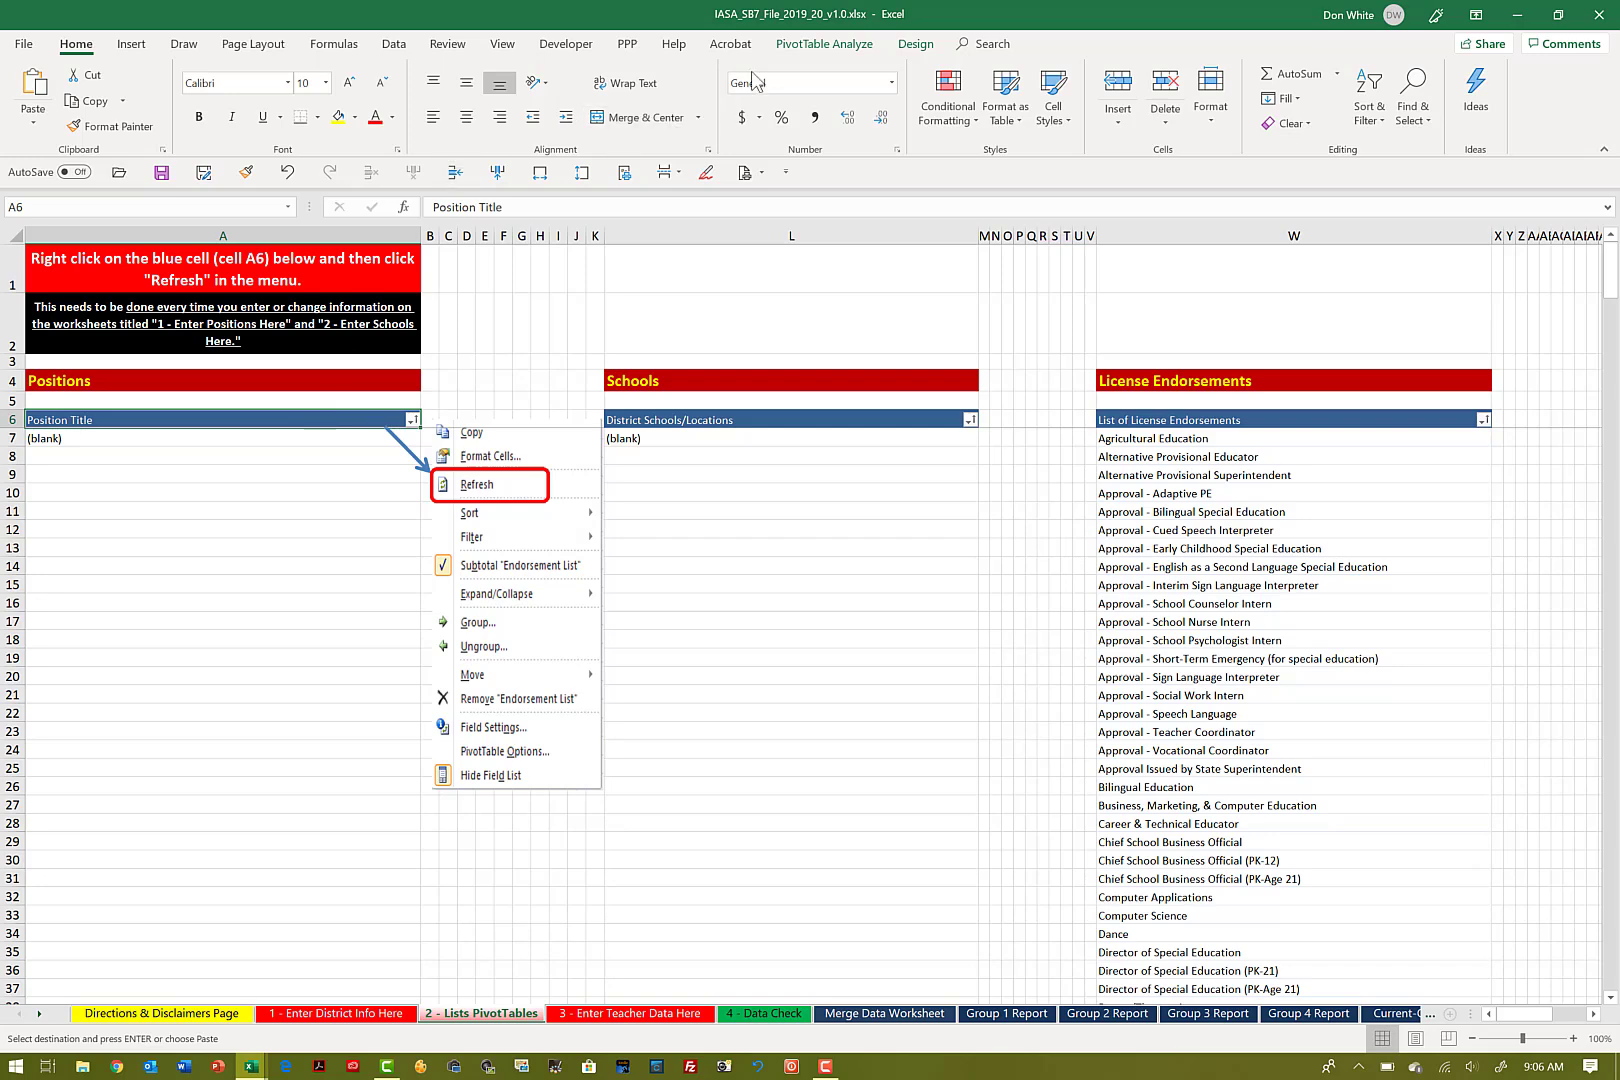
click(795, 45)
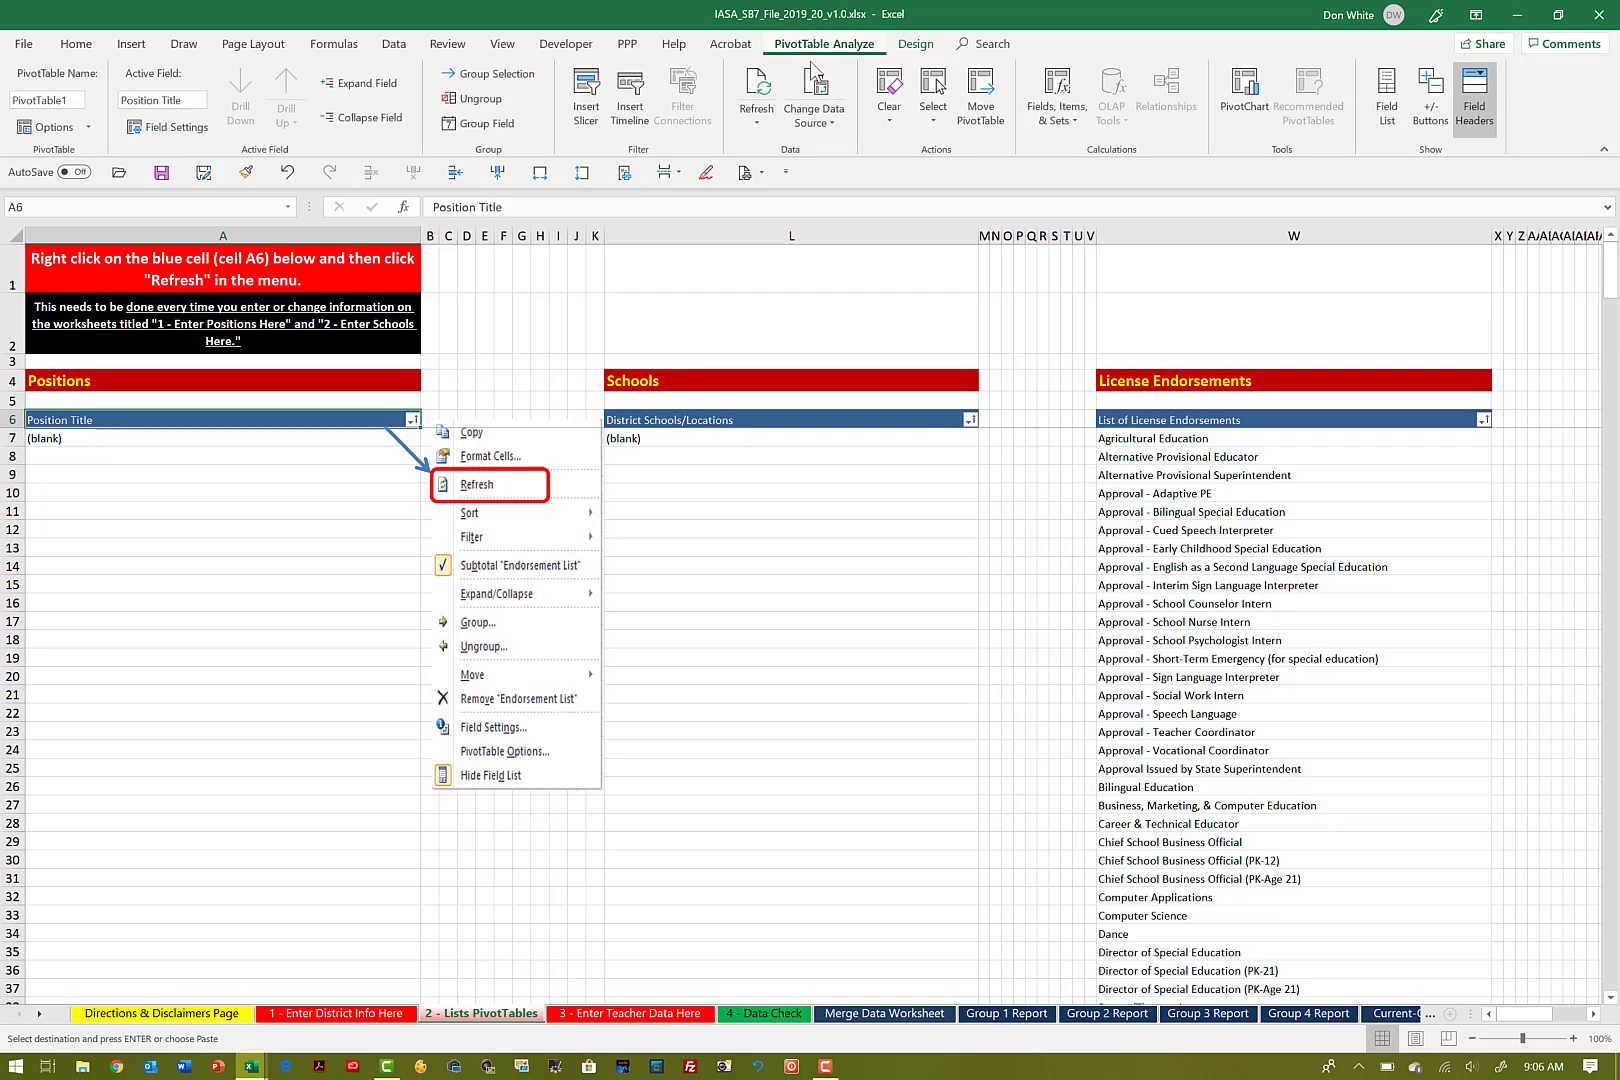
click(760, 125)
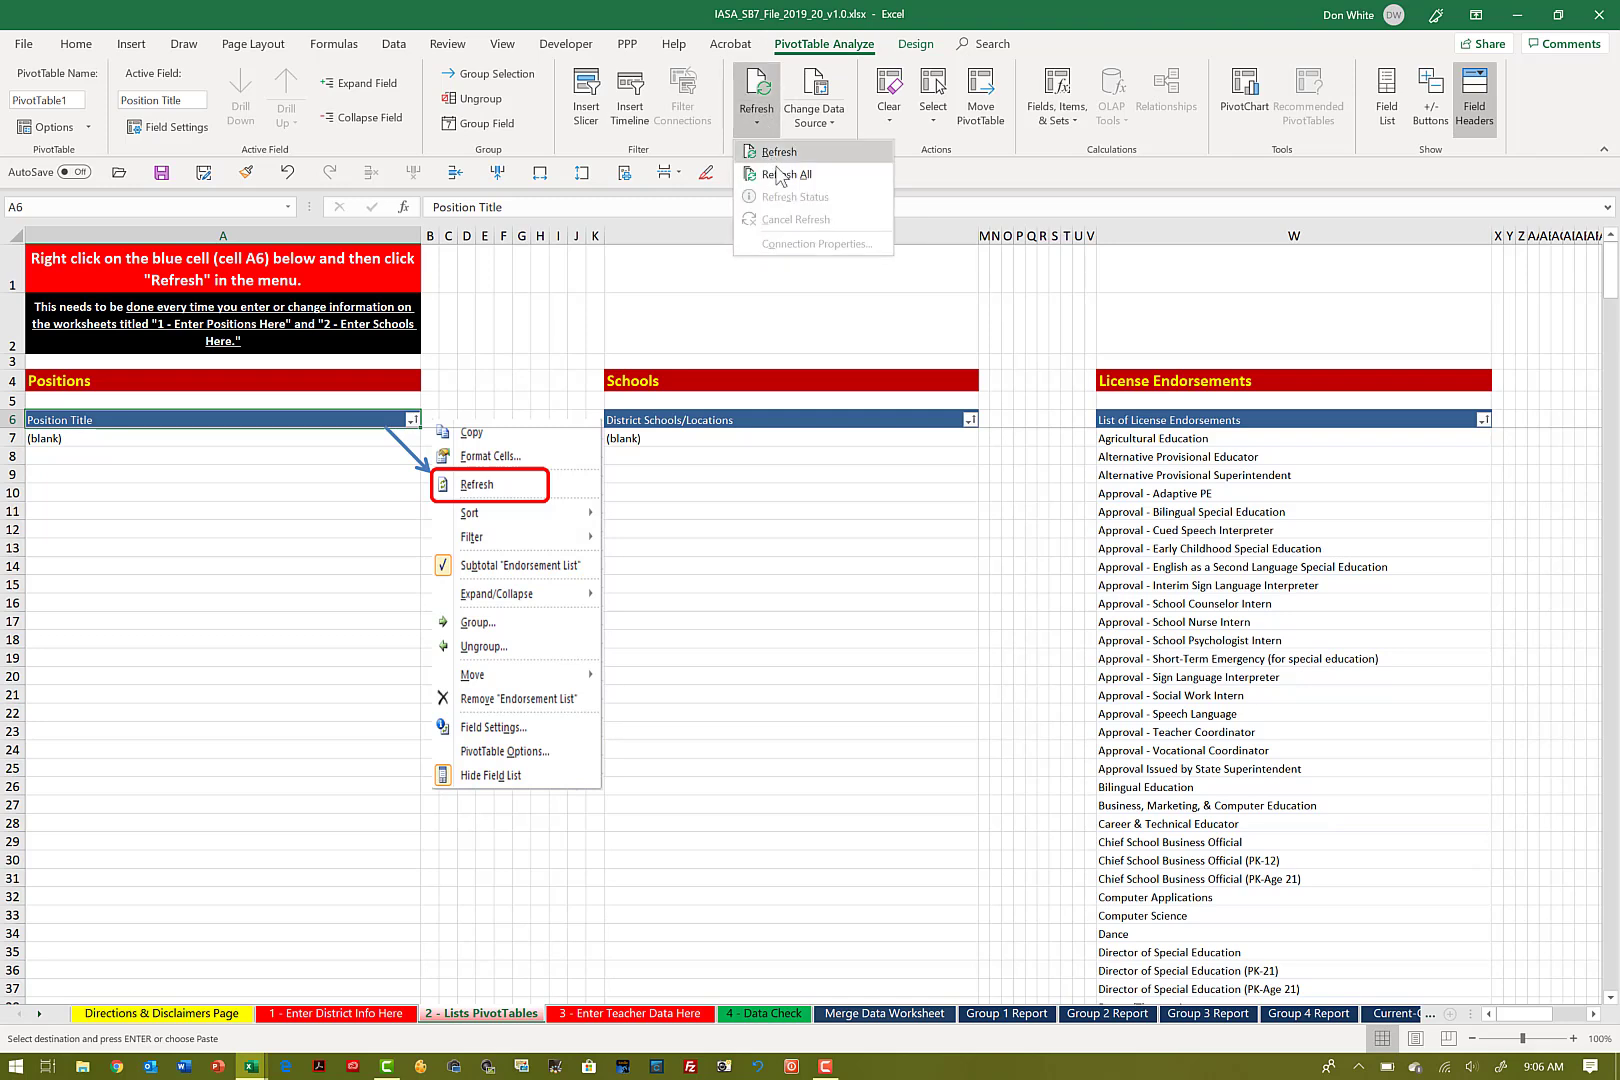
click(784, 176)
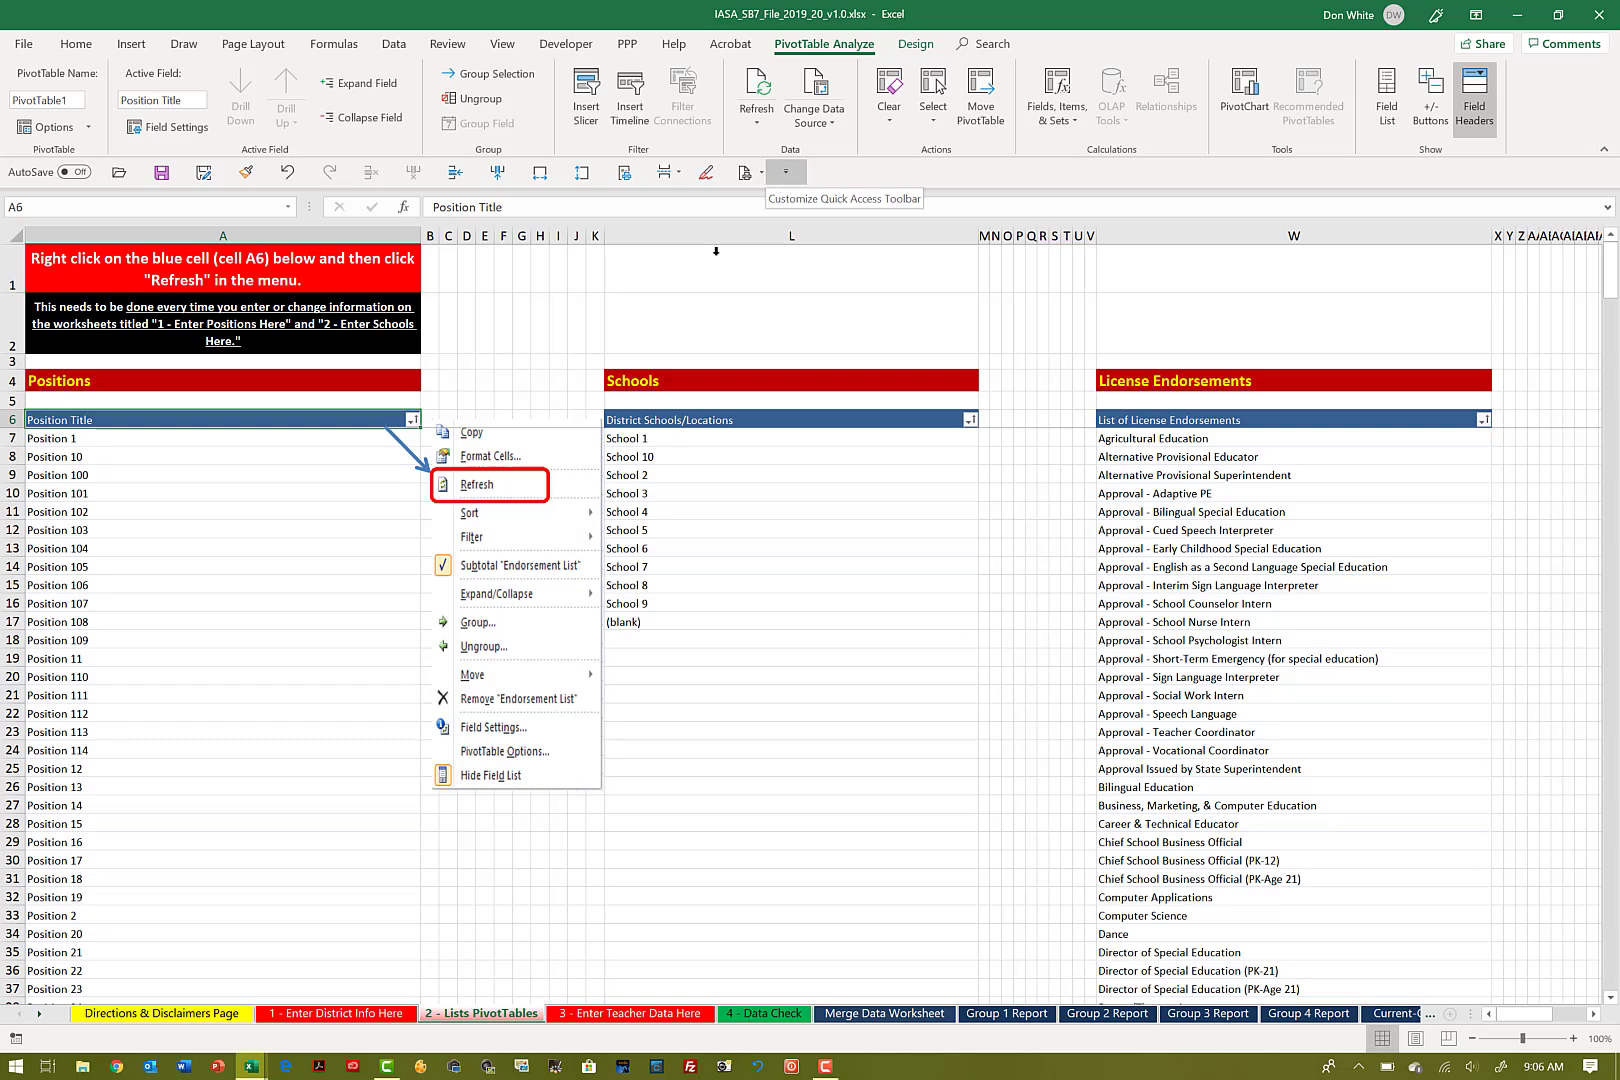
Step: Revisit the 1 - Enter District Info Here sheet and refresh all PivotTables on 2 - Lists PivotTables once more
click(347, 1014)
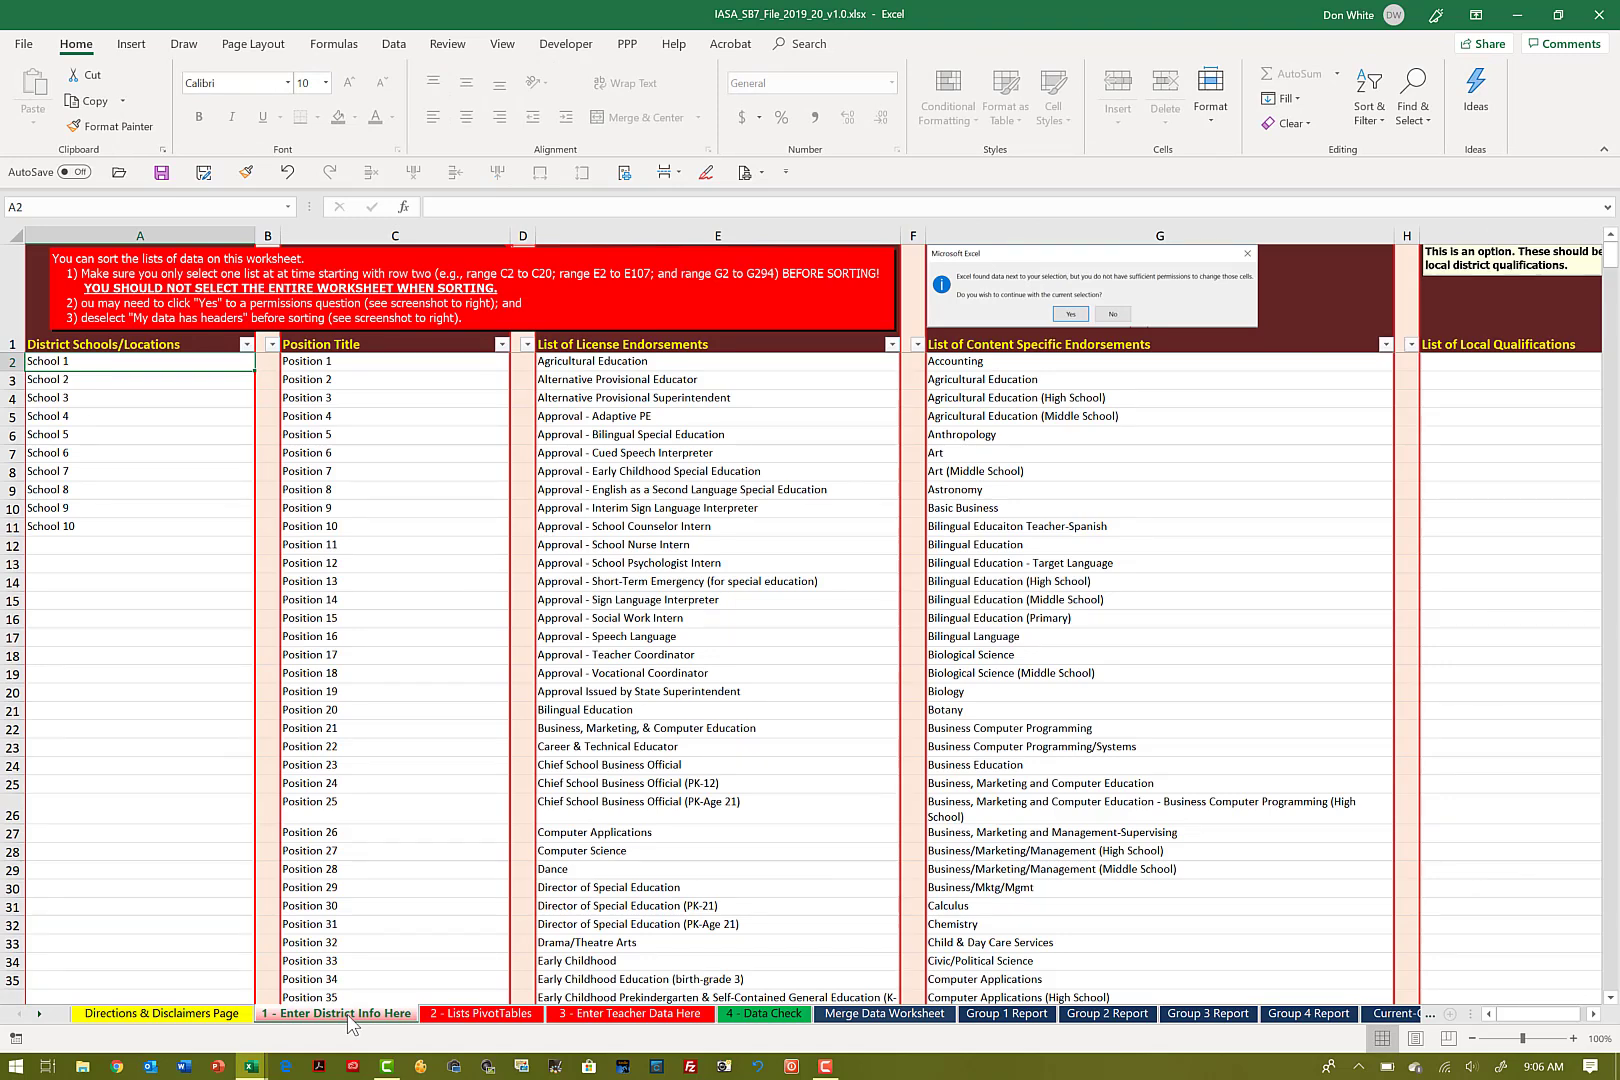
click(439, 1013)
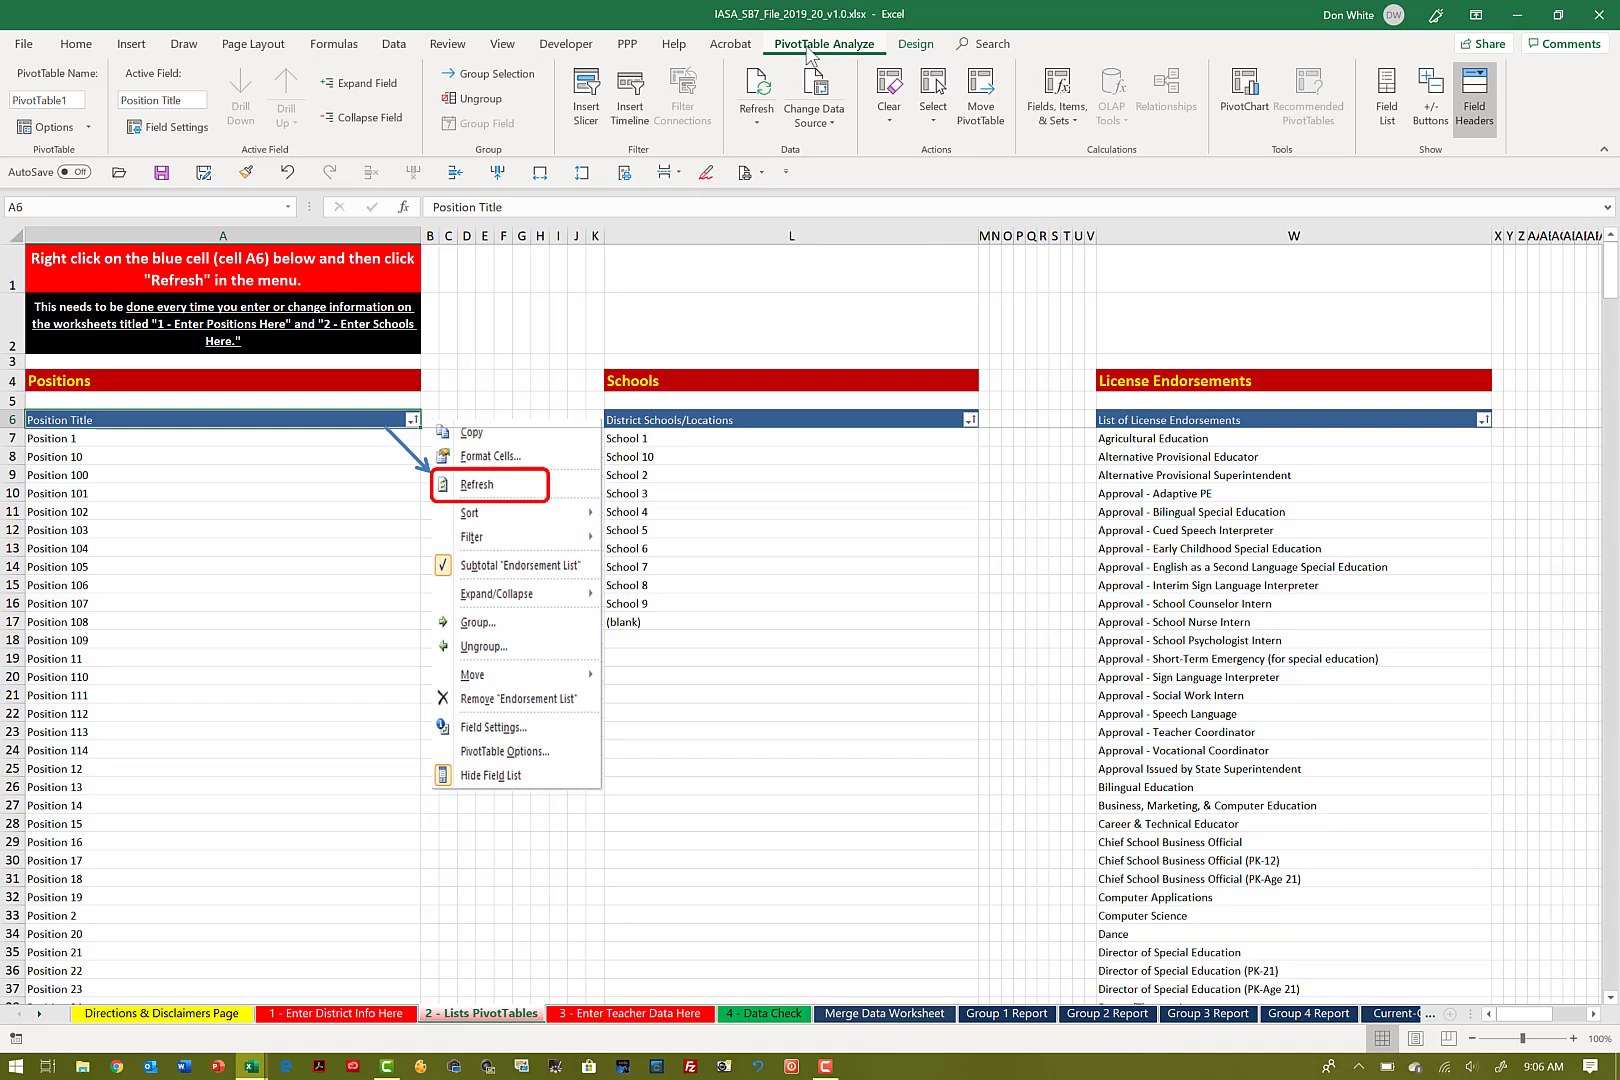
click(753, 126)
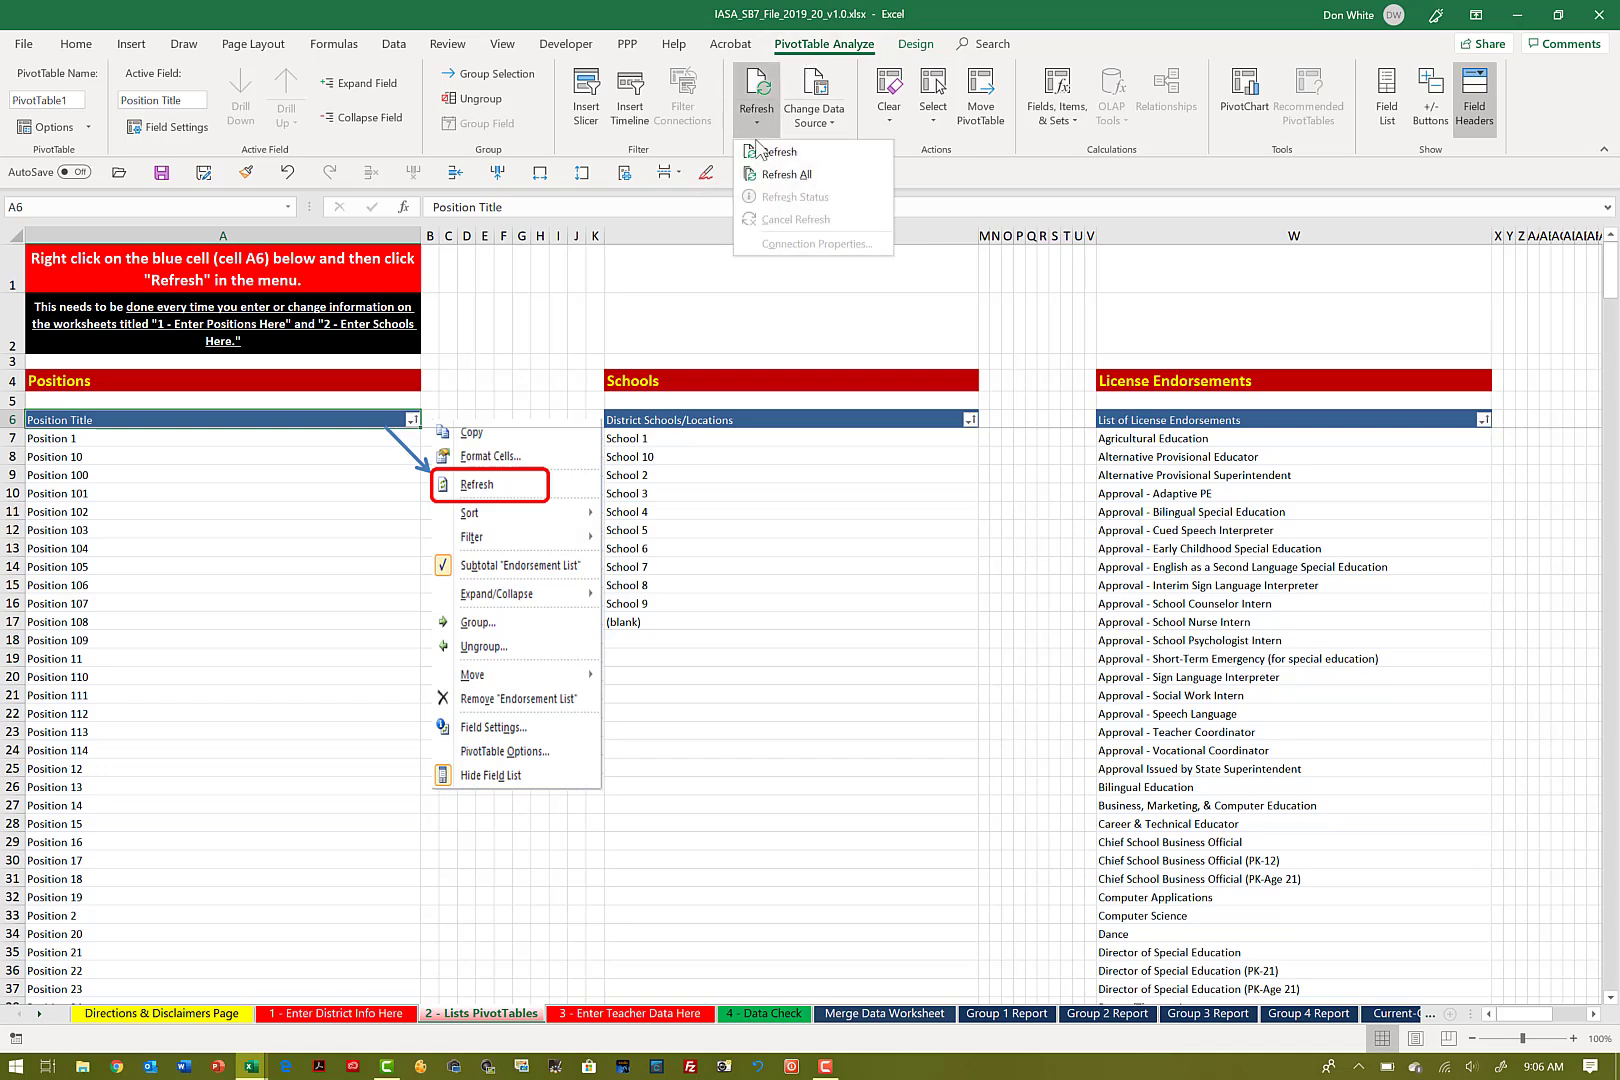
click(775, 176)
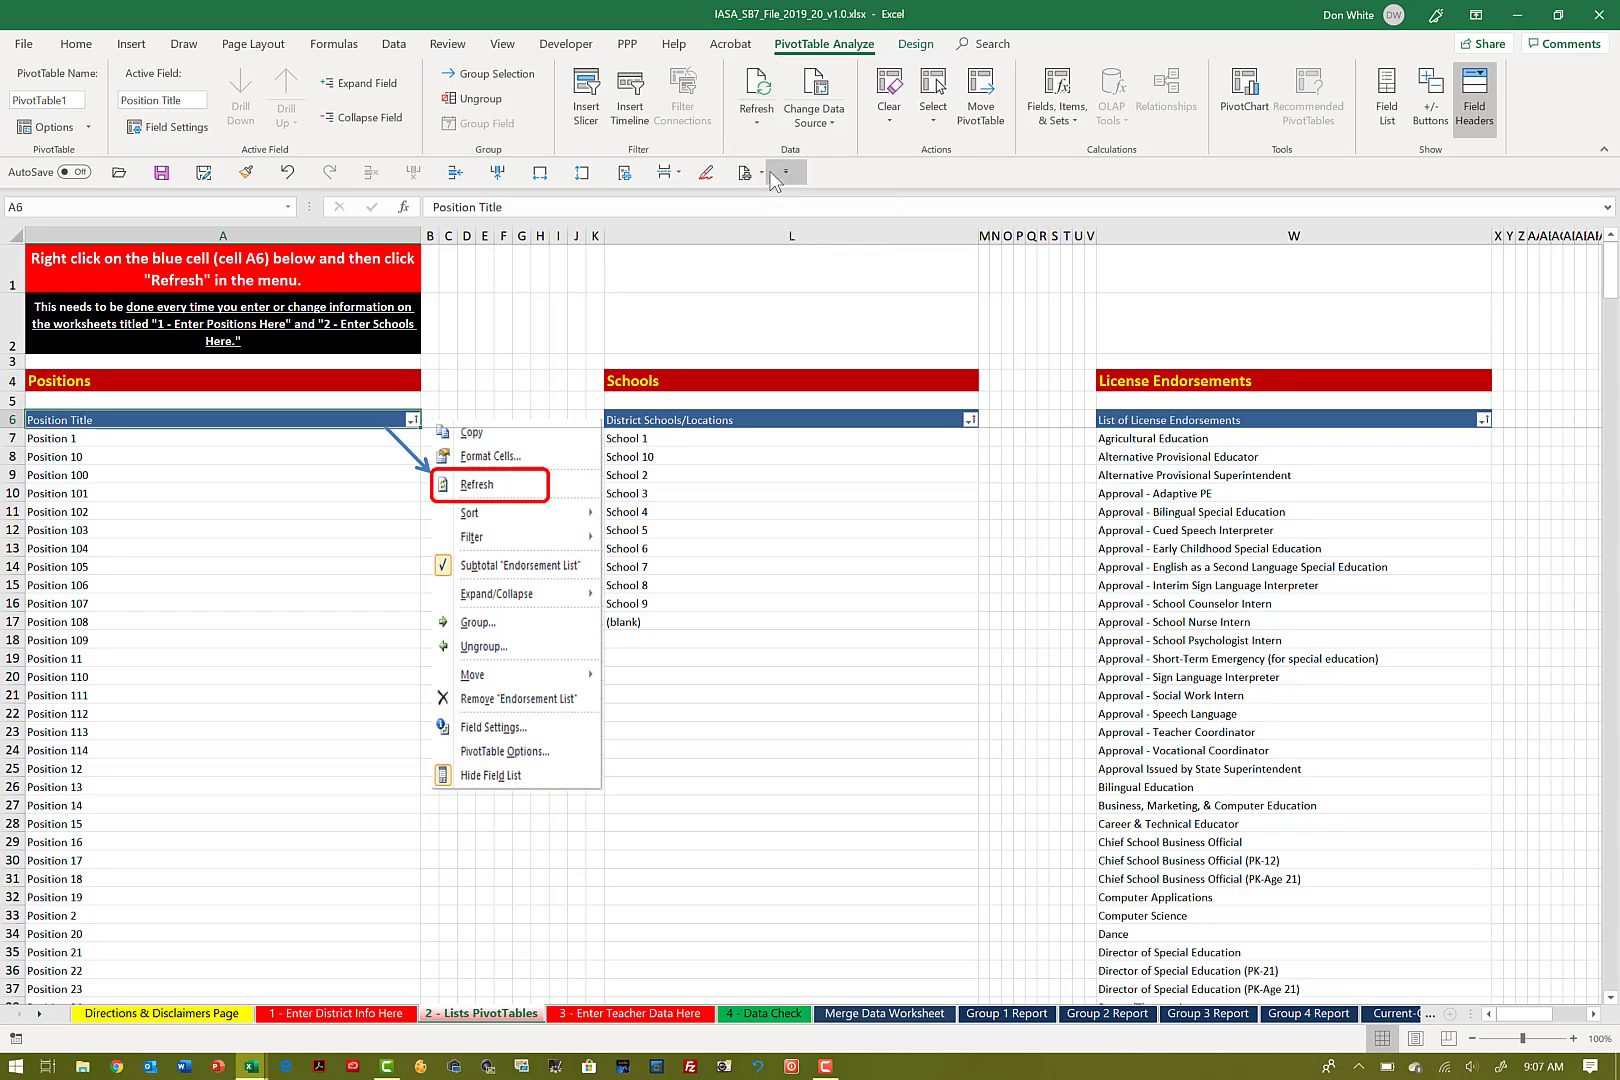
Step: Examine the 3 - Enter Teacher Data Here columns through the 11th previous evaluation rating in BO, including the rating options in BO2
click(638, 1014)
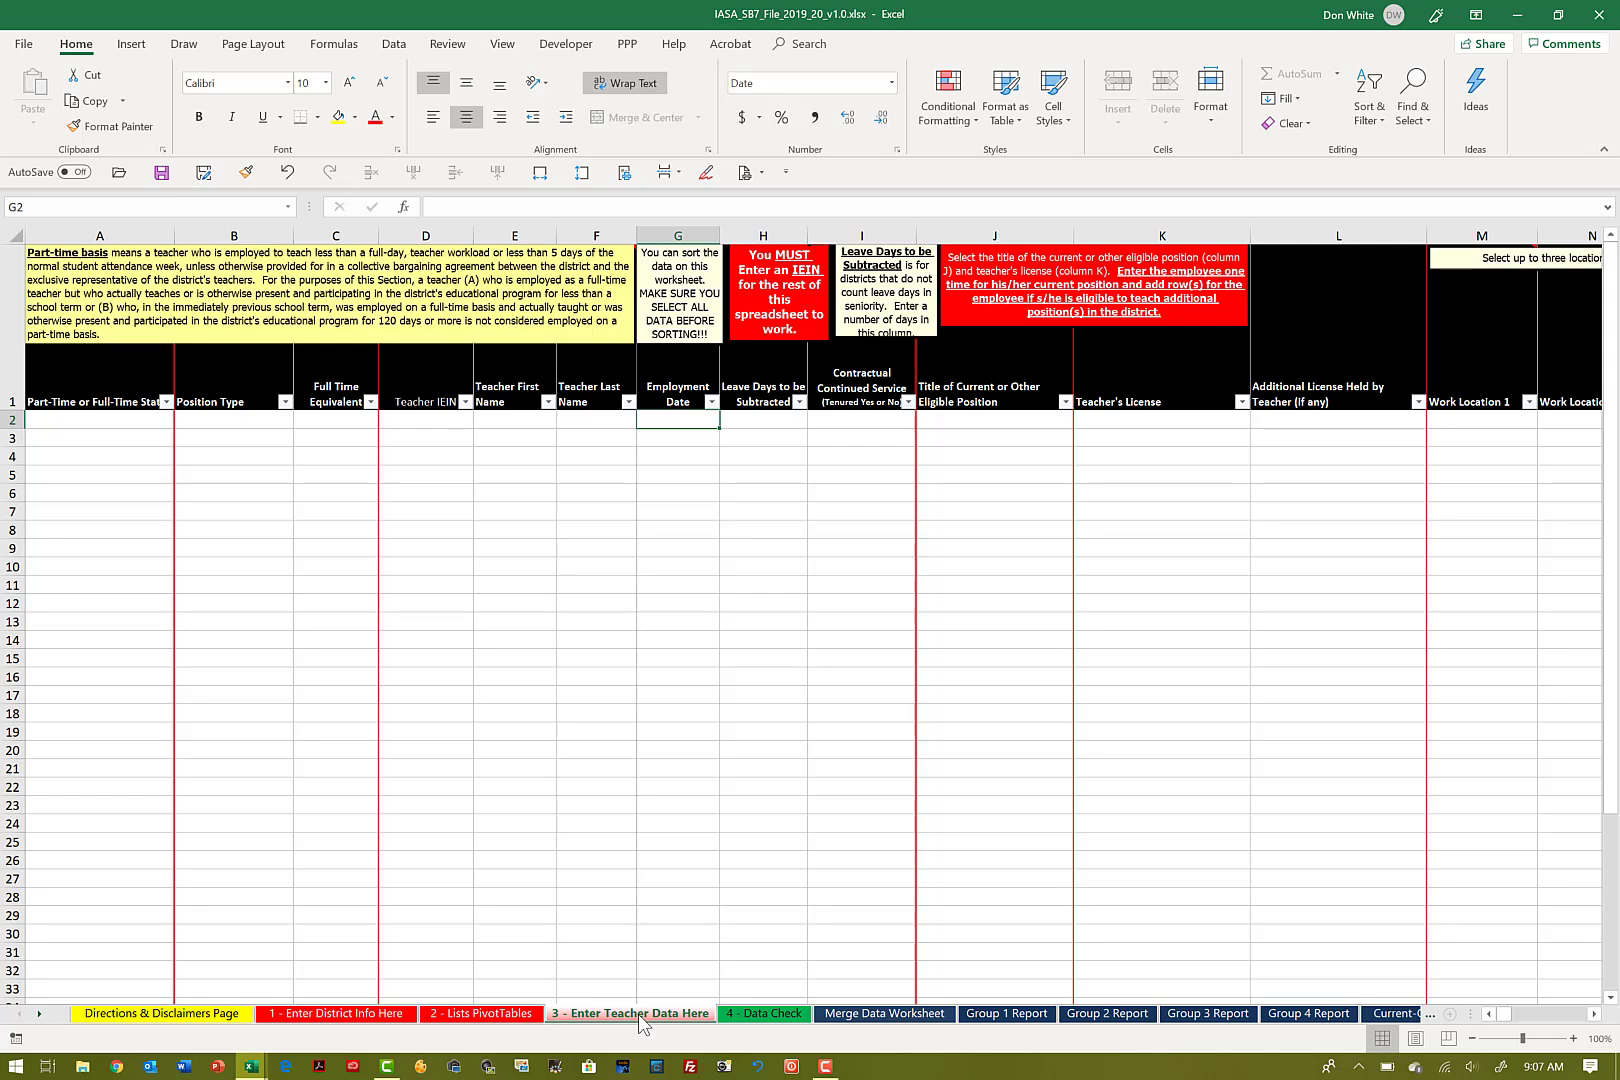
key(Right)
key(Right)
key(Right)
key(Right)
key(Right)
key(Right)
key(Right)
key(Right)
key(Right)
key(Right)
key(Right)
key(Right)
key(Right)
key(Right)
key(Right)
key(Right)
key(Right)
key(Right)
key(Right)
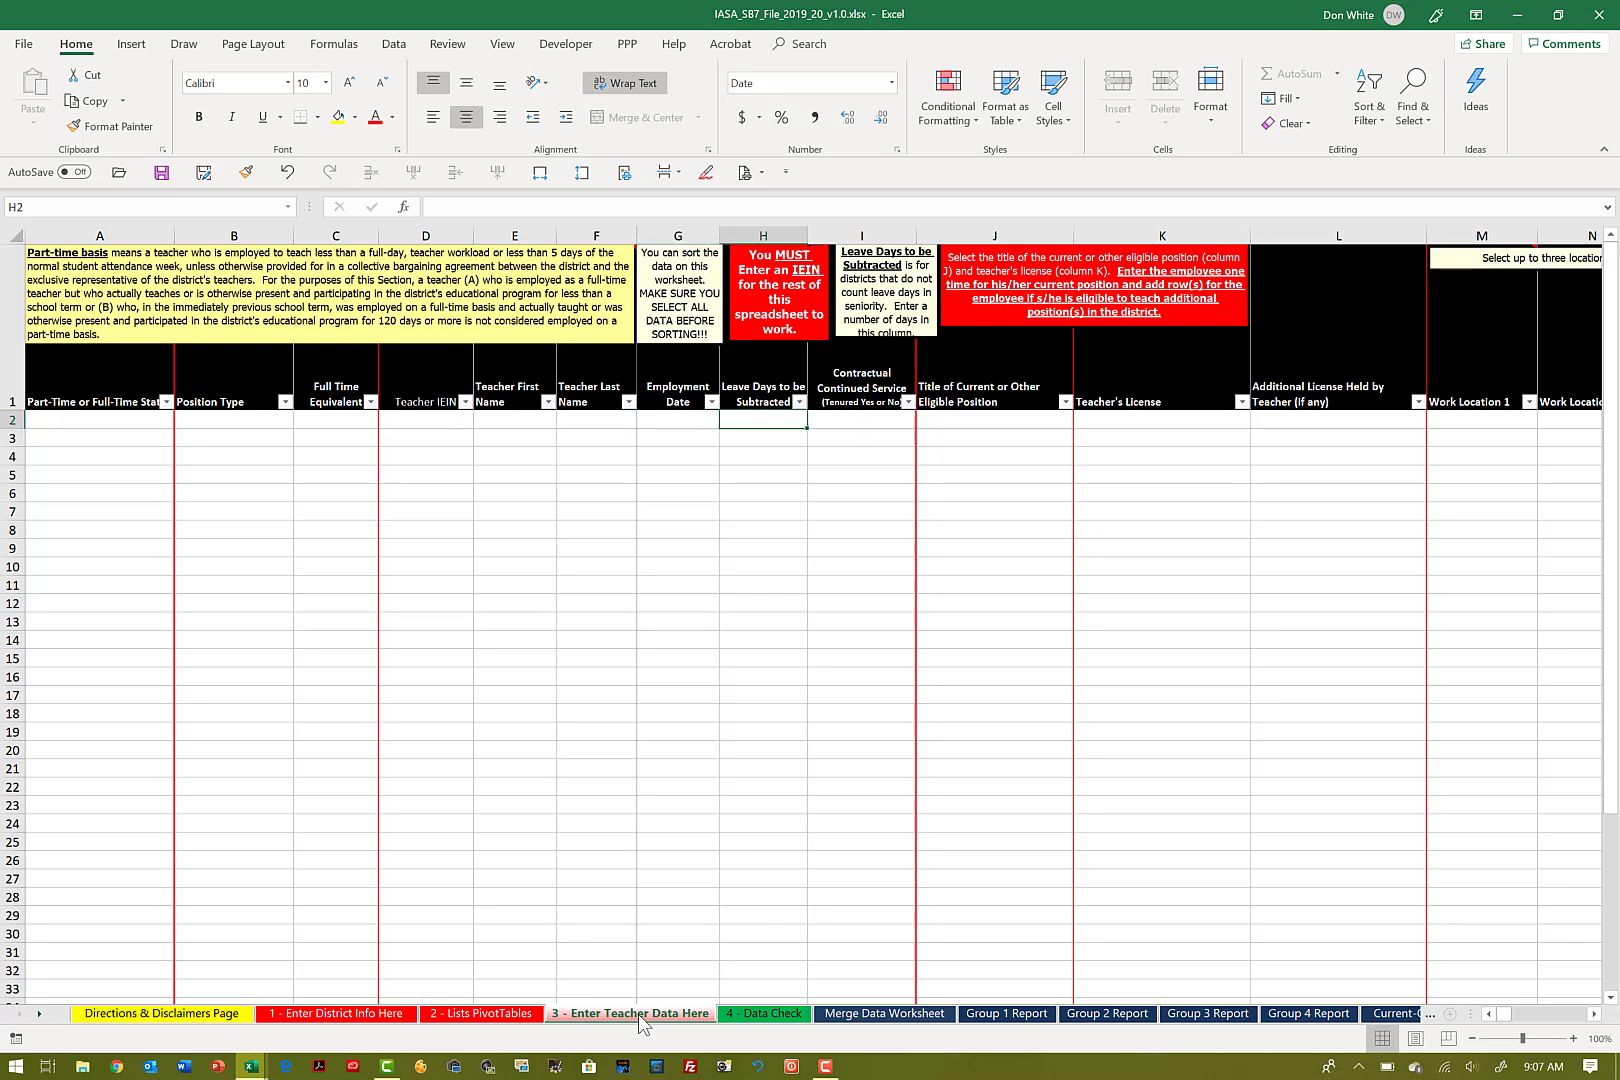
key(Right)
key(Right)
key(Right)
key(Right)
key(Right)
key(Right)
key(Right)
key(Right)
key(Right)
key(Right)
key(Right)
key(Right)
key(Right)
key(Right)
key(Right)
key(Right)
key(Right)
key(Right)
key(Right)
key(Right)
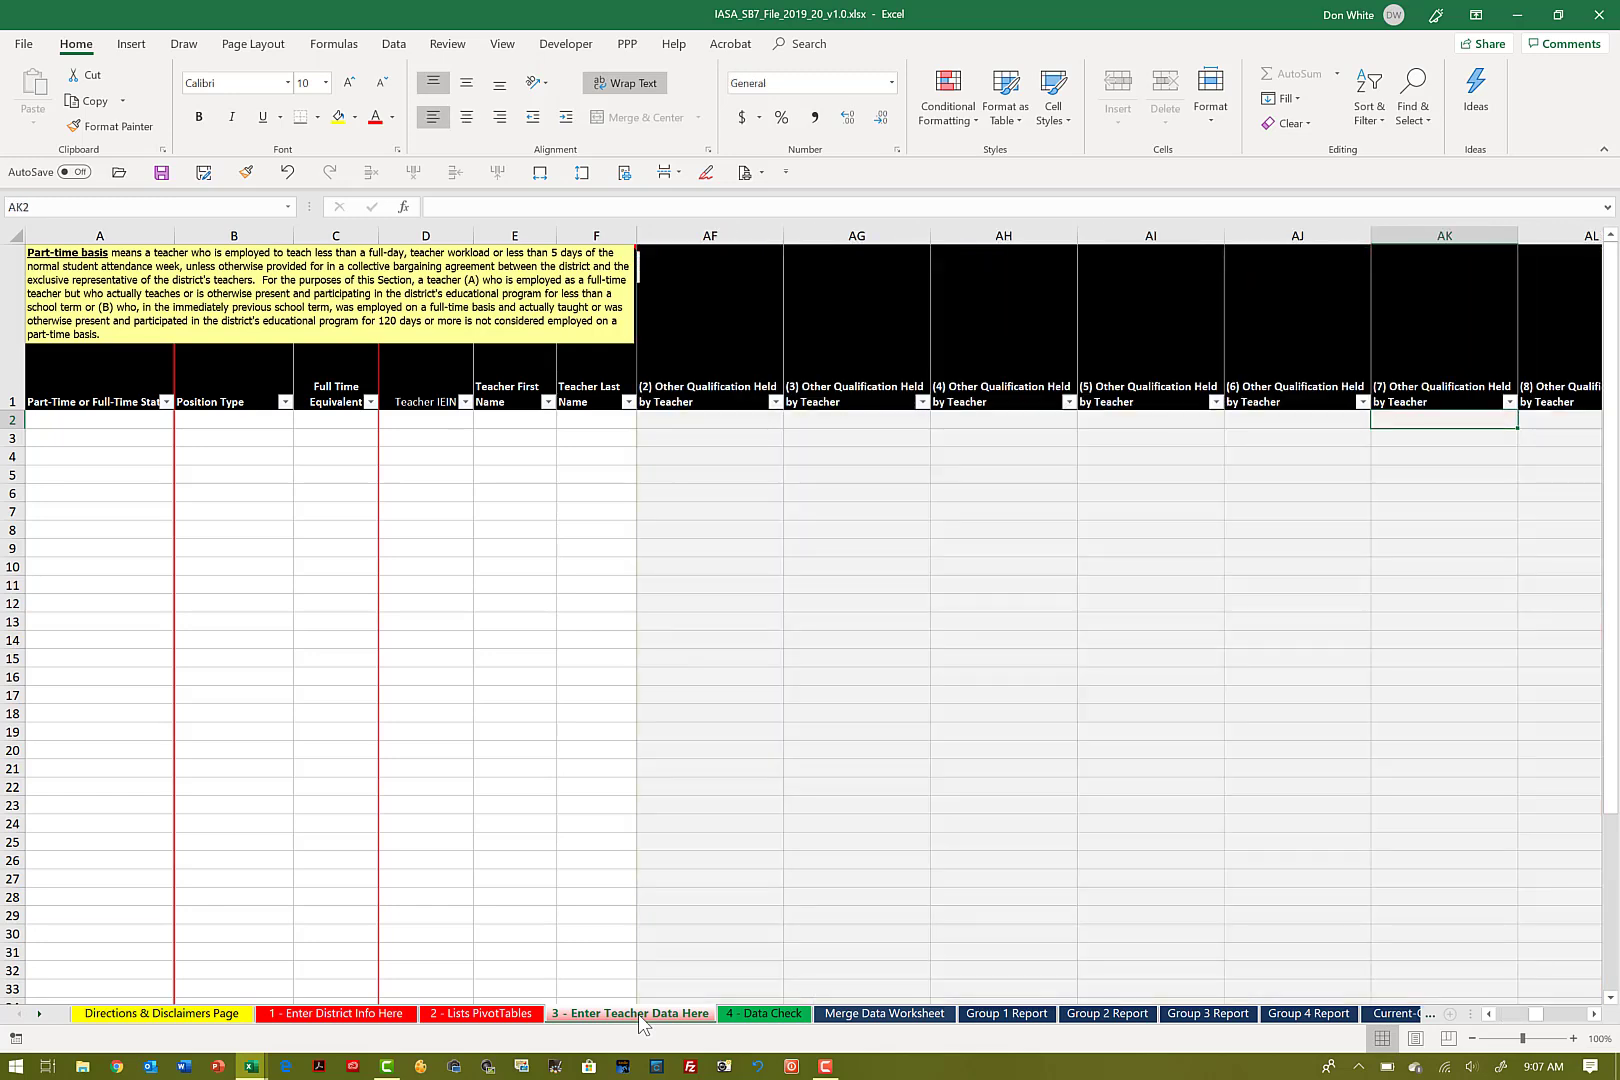
key(Right)
key(Right)
key(Right)
key(Right)
key(Right)
key(Right)
key(Right)
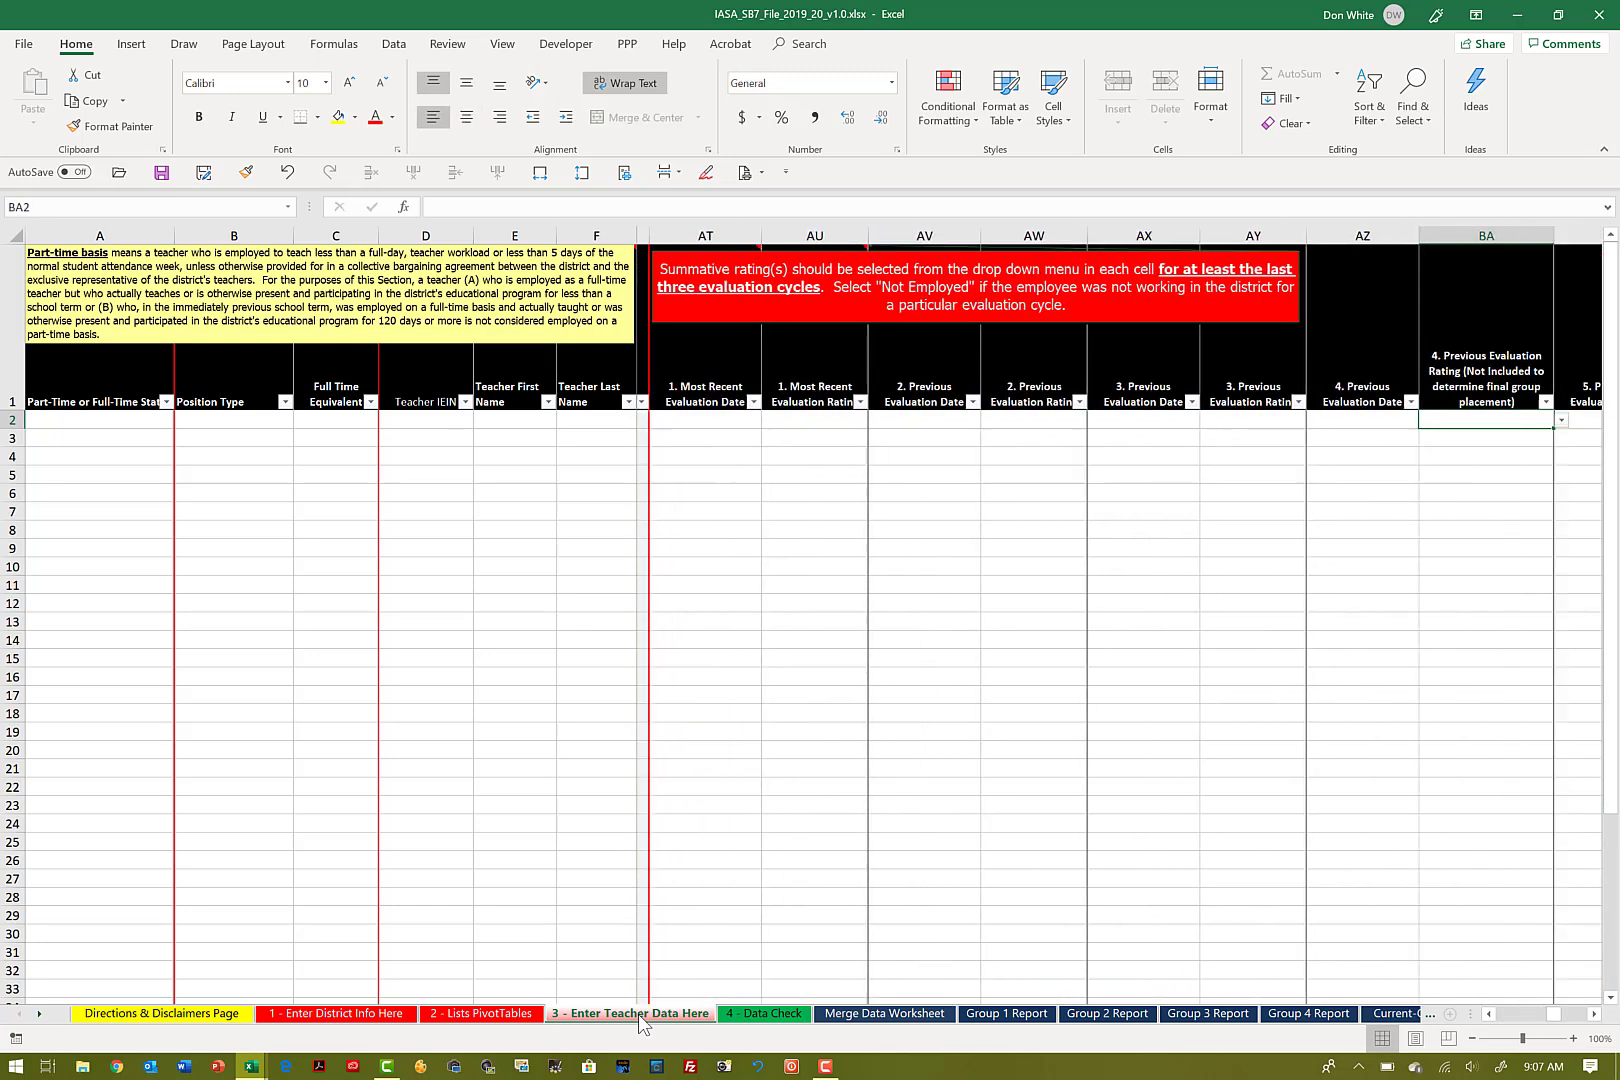
key(Right)
key(Right)
key(Right)
key(Right)
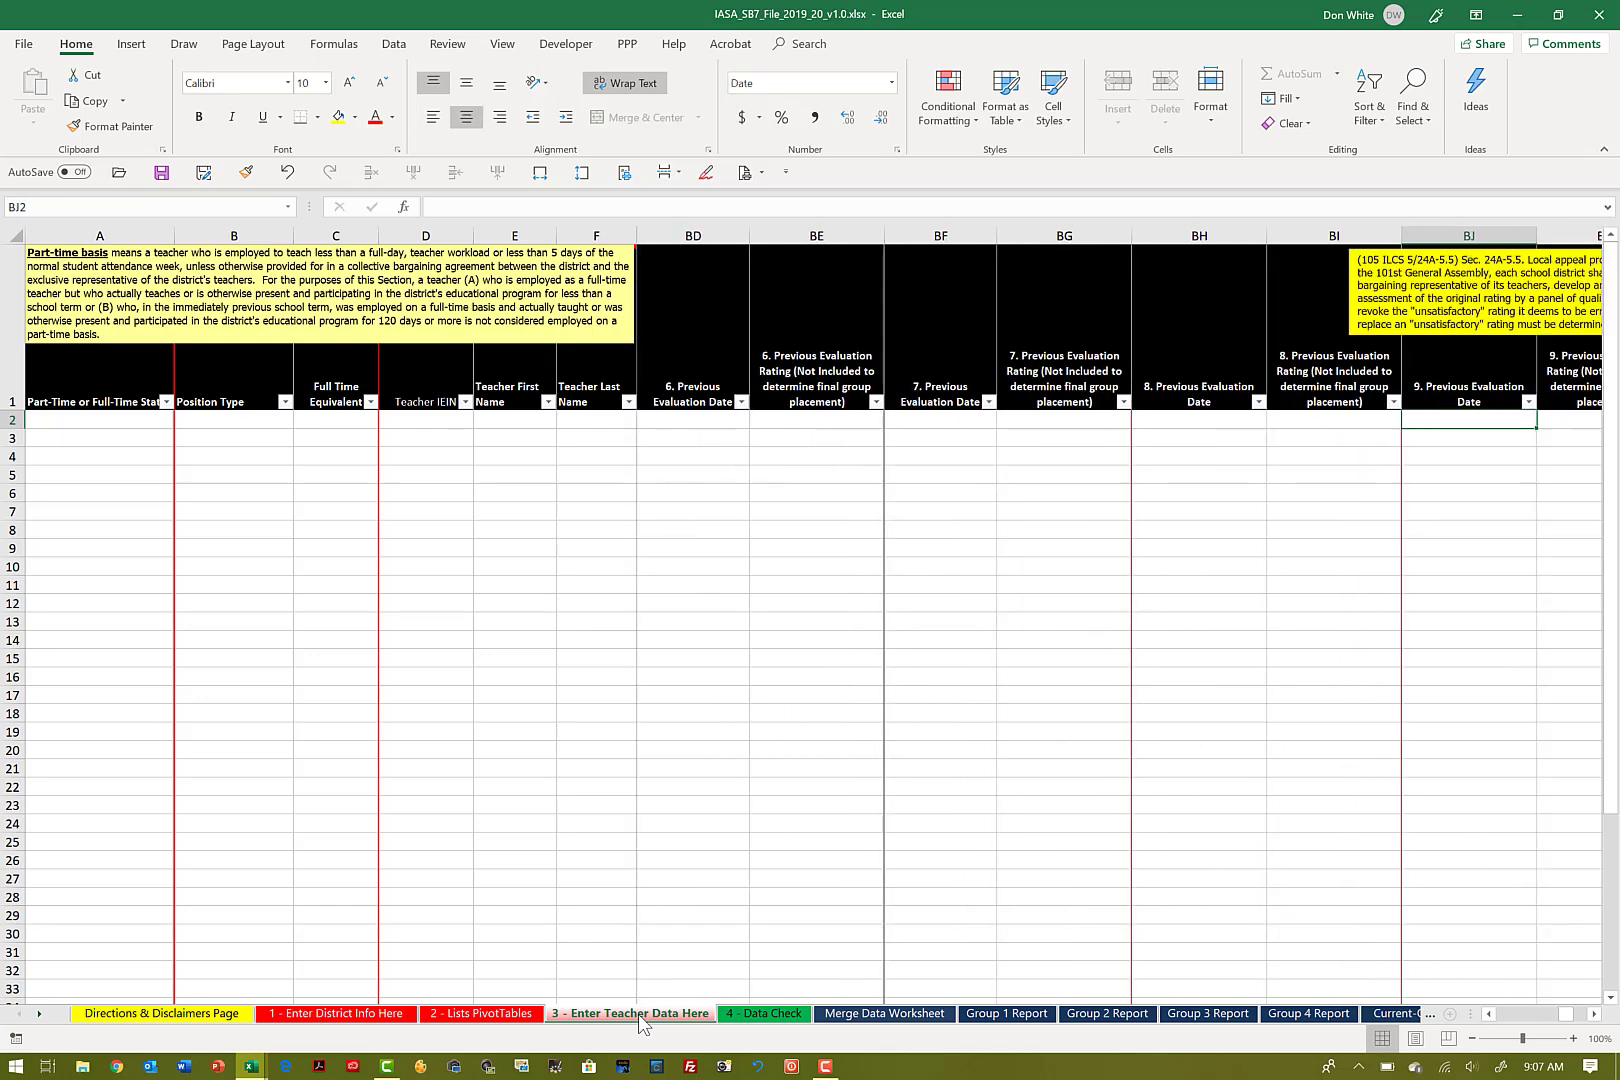
key(Right)
key(Right)
key(Right)
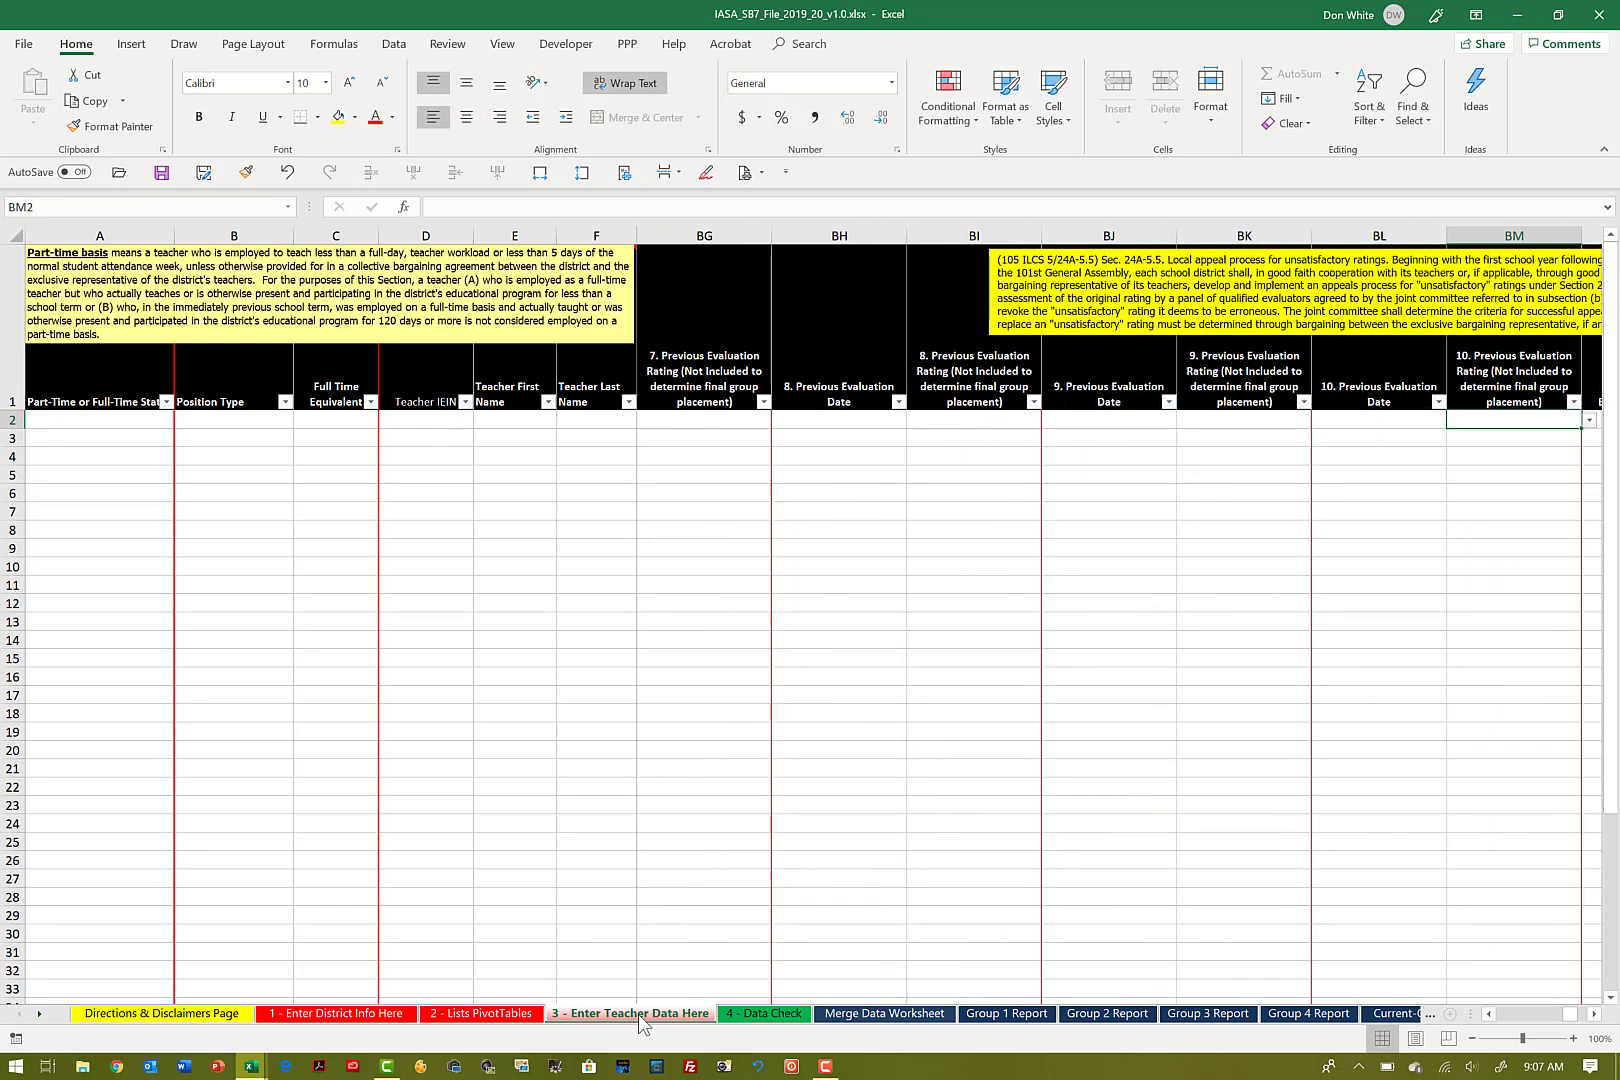
key(Right)
key(Right)
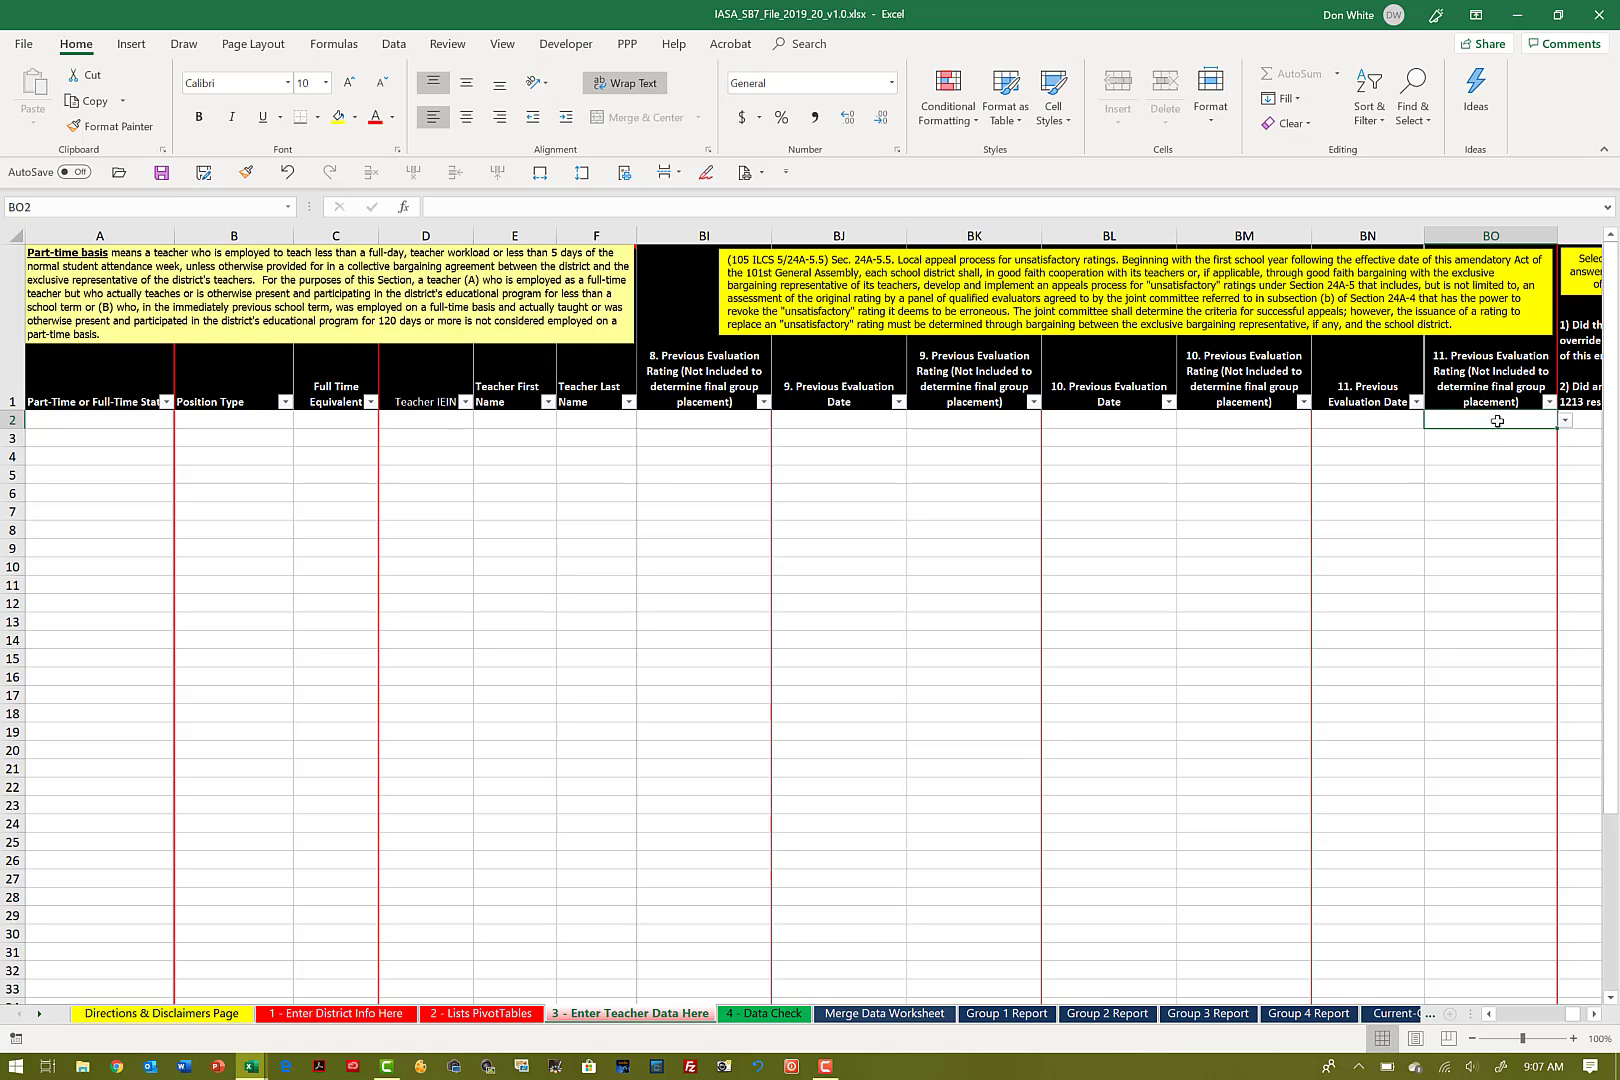
click(1565, 421)
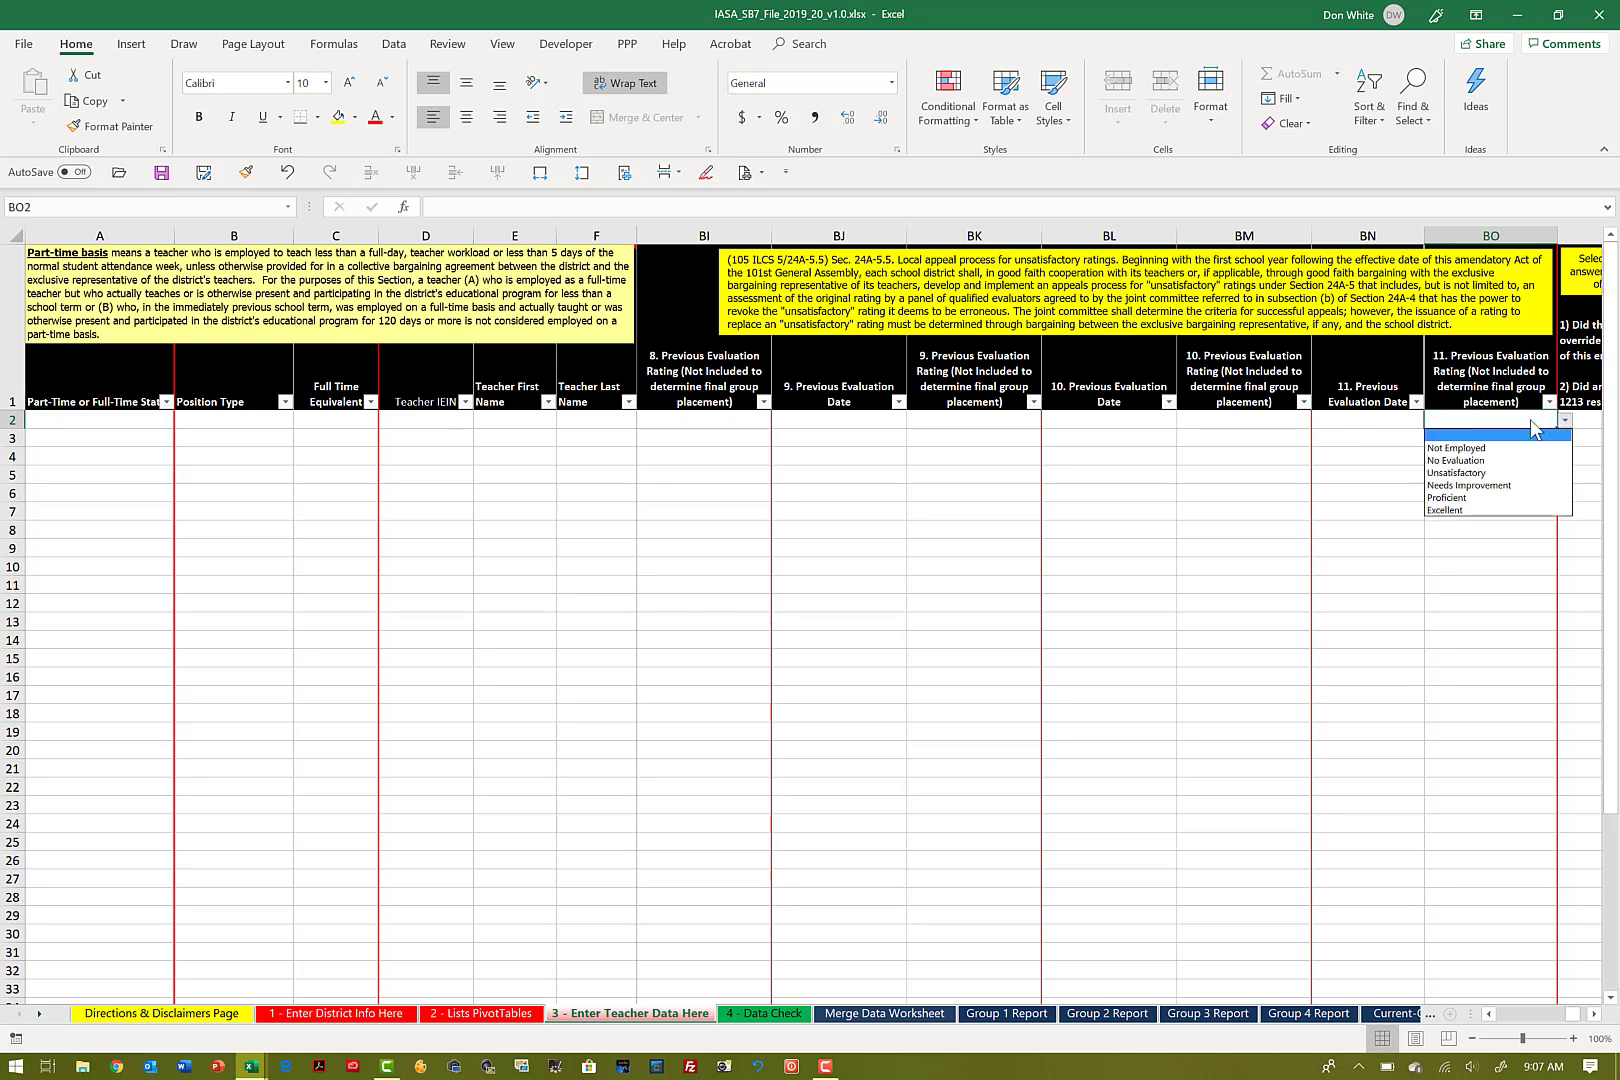
click(1517, 419)
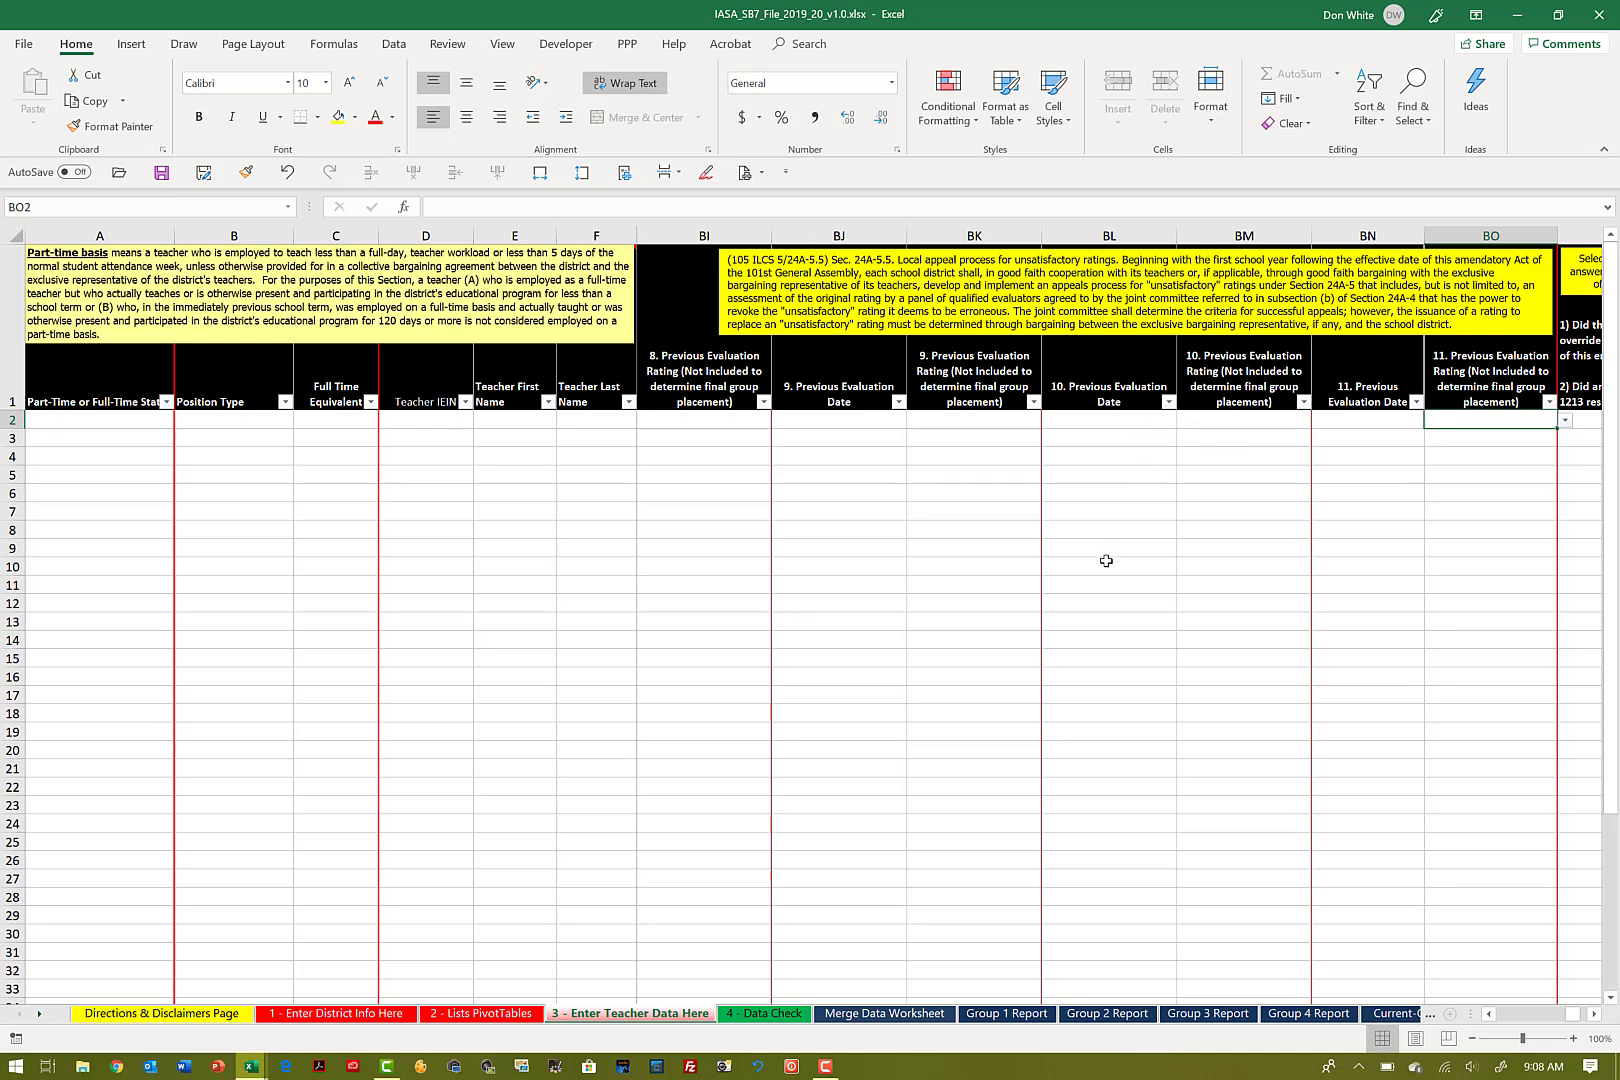
Step: Switch to the 2018_19 sample workbook and go to A2 of the 3 - Enter Teacher Data Here sheet
key(alt+Tab)
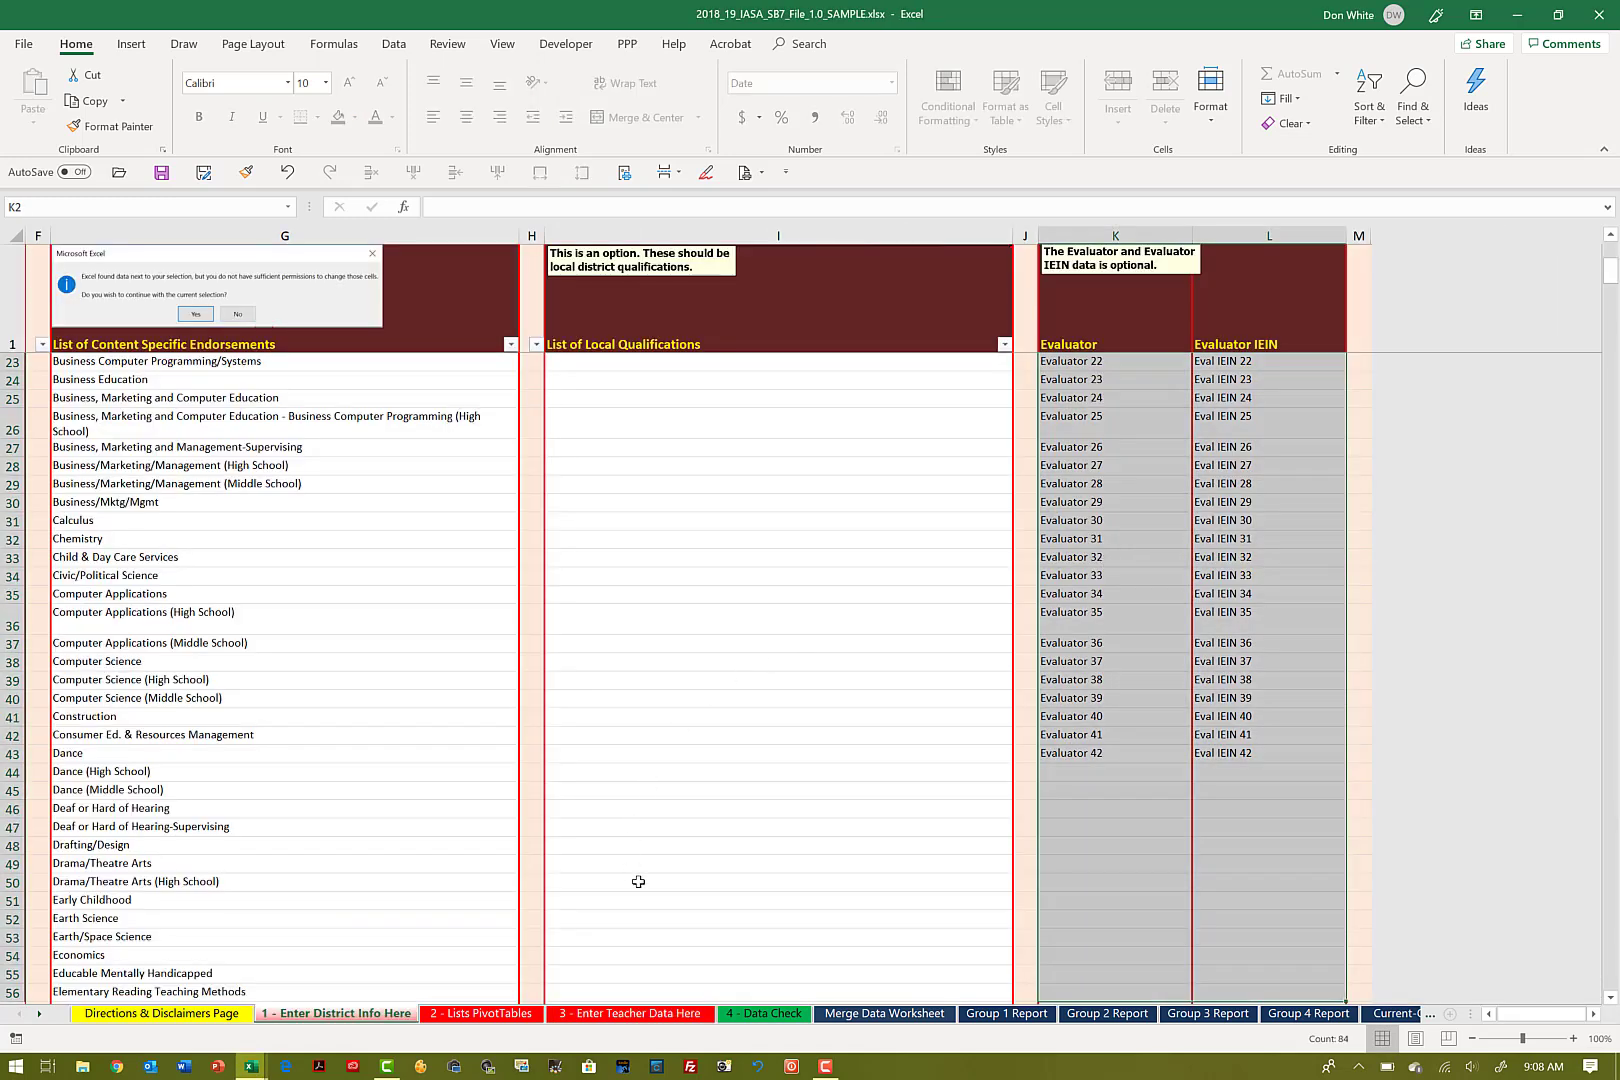
click(603, 1014)
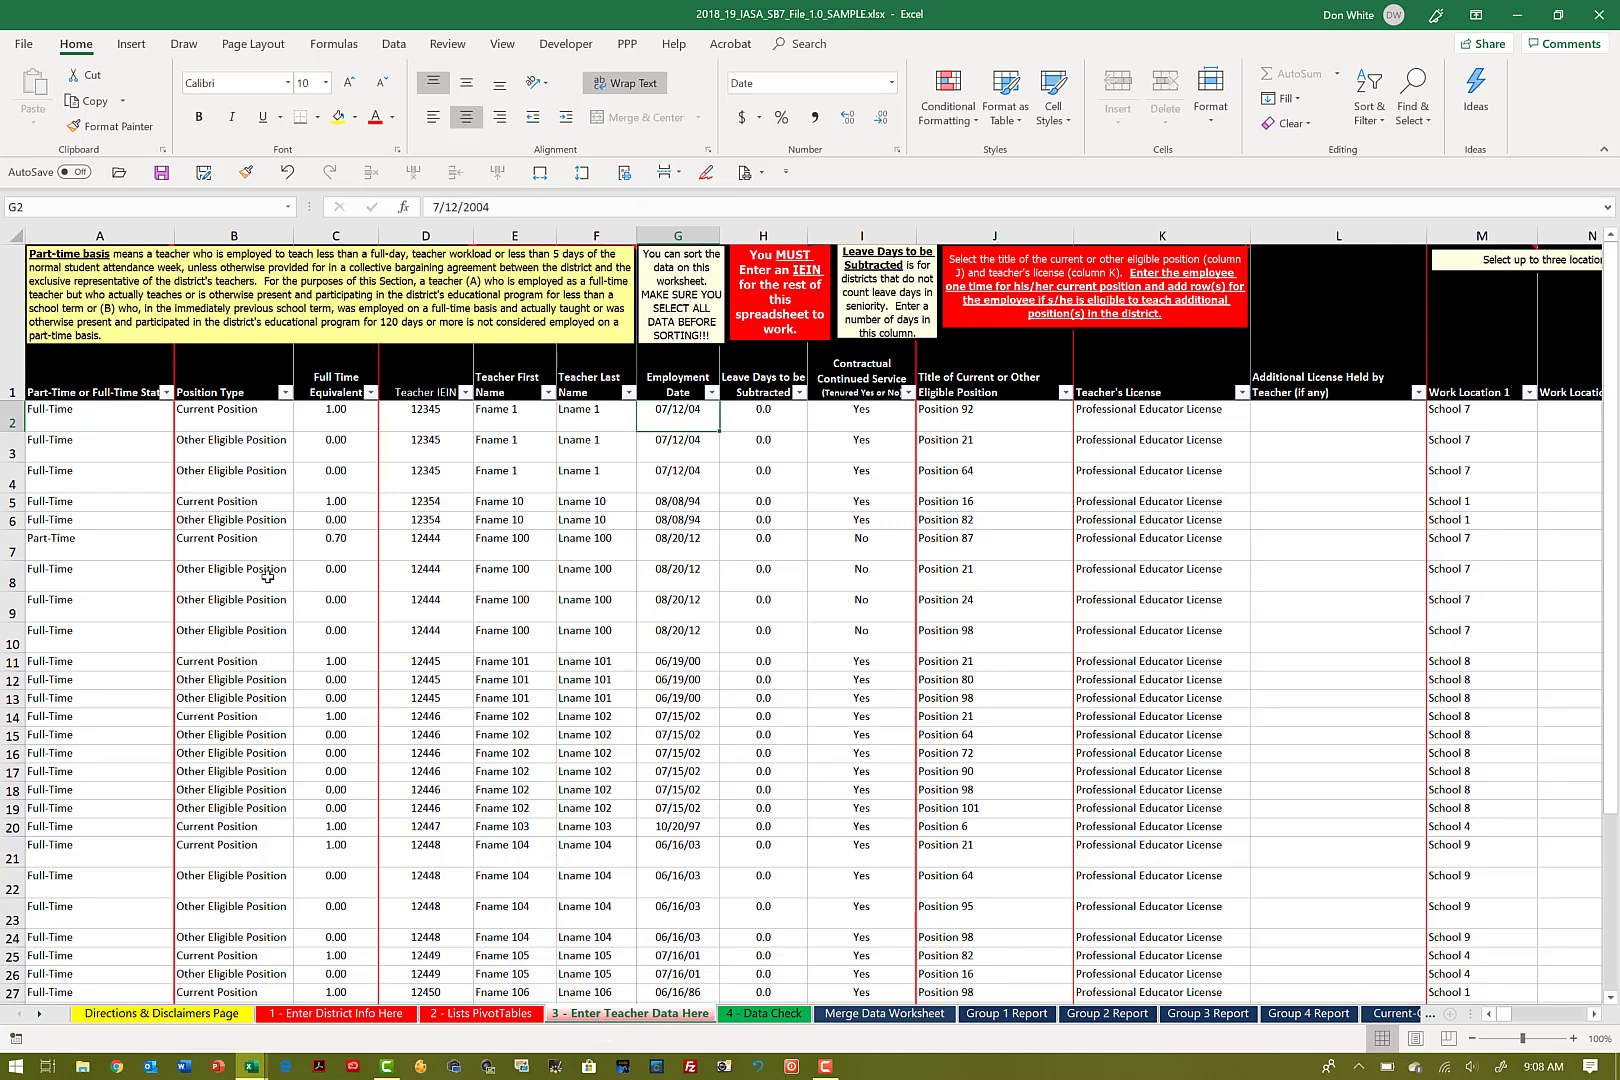
click(124, 411)
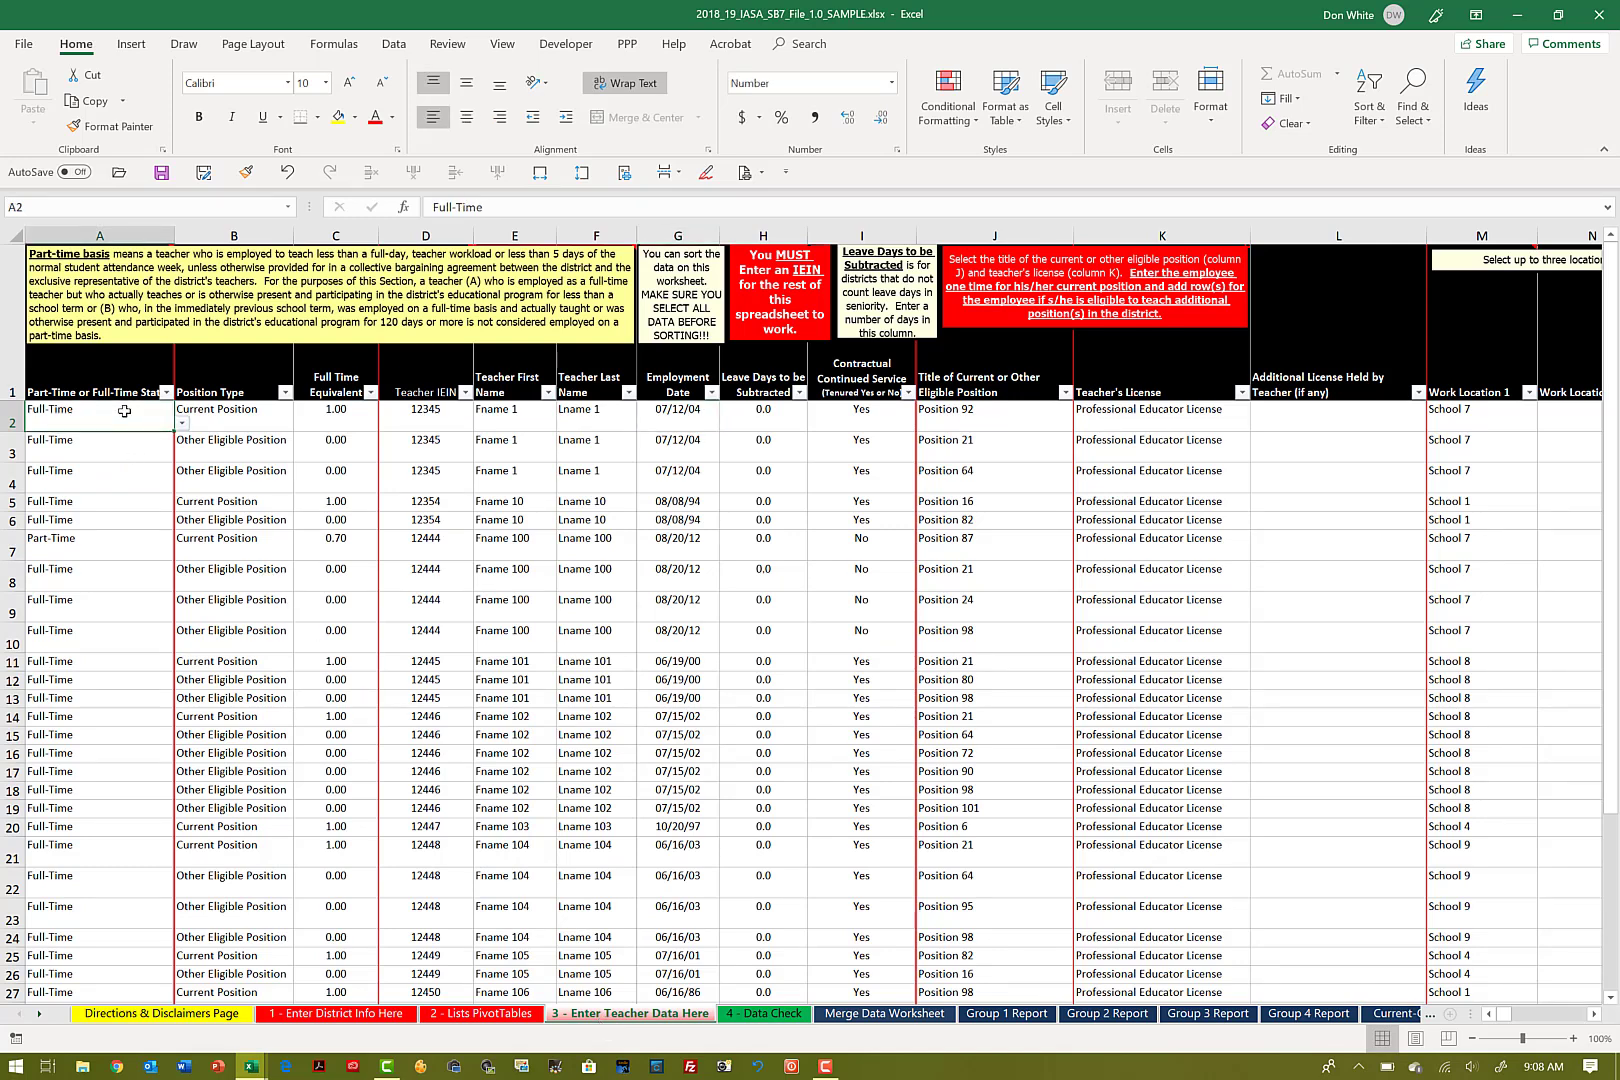
Step: Select row 2 from A through the 10th previous evaluation rating in column BM, leaving out the Joint Committee override column
key(shift+Right)
key(shift+Right)
key(shift+Right)
key(shift+Right)
key(shift+Right)
key(shift+Right)
key(shift+Right)
key(shift+Right)
key(shift+Right)
key(shift+Right)
key(shift+Right)
key(shift+Right)
key(shift+Right)
key(shift+Right)
key(shift+Right)
key(shift+Right)
key(shift+Right)
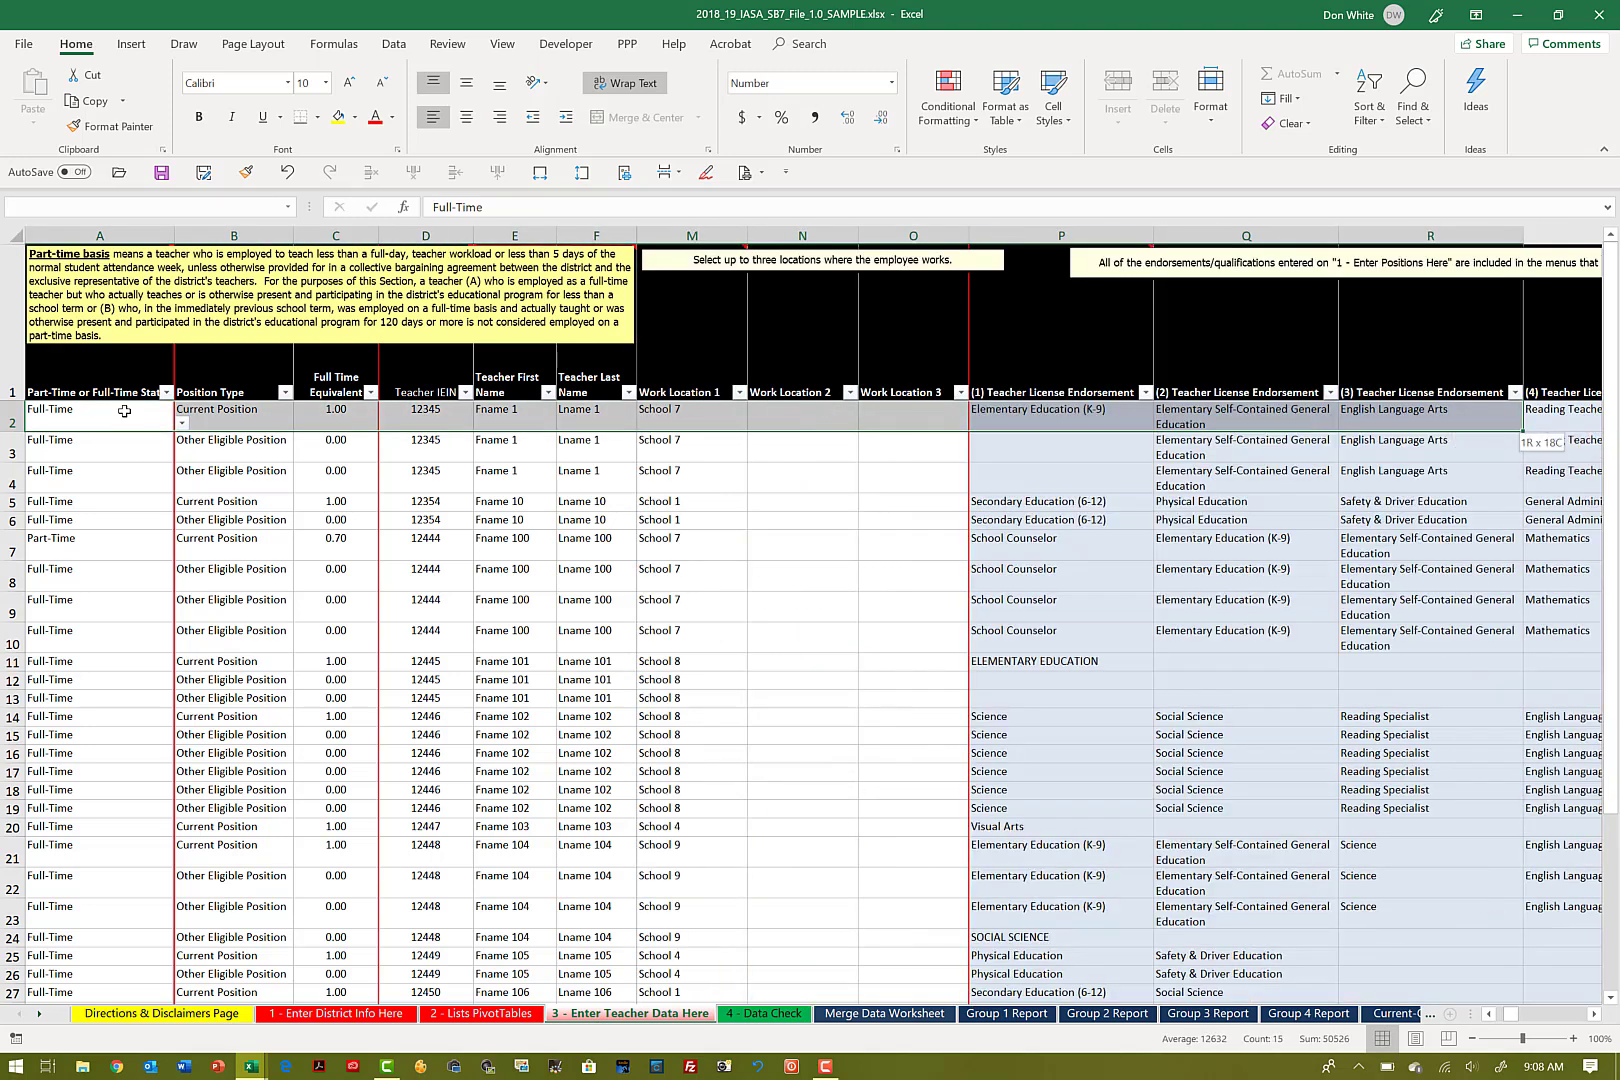
key(shift+Right)
key(shift+Right)
key(shift+Right)
key(shift+Right)
key(shift+Right)
key(shift+Right)
key(shift+Right)
key(shift+Right)
key(shift+Right)
key(shift+Right)
key(shift+Right)
key(shift+Right)
key(shift+Right)
key(shift+Right)
key(shift+Right)
key(shift+Right)
key(shift+Right)
key(shift+Right)
key(shift+Right)
key(shift+Right)
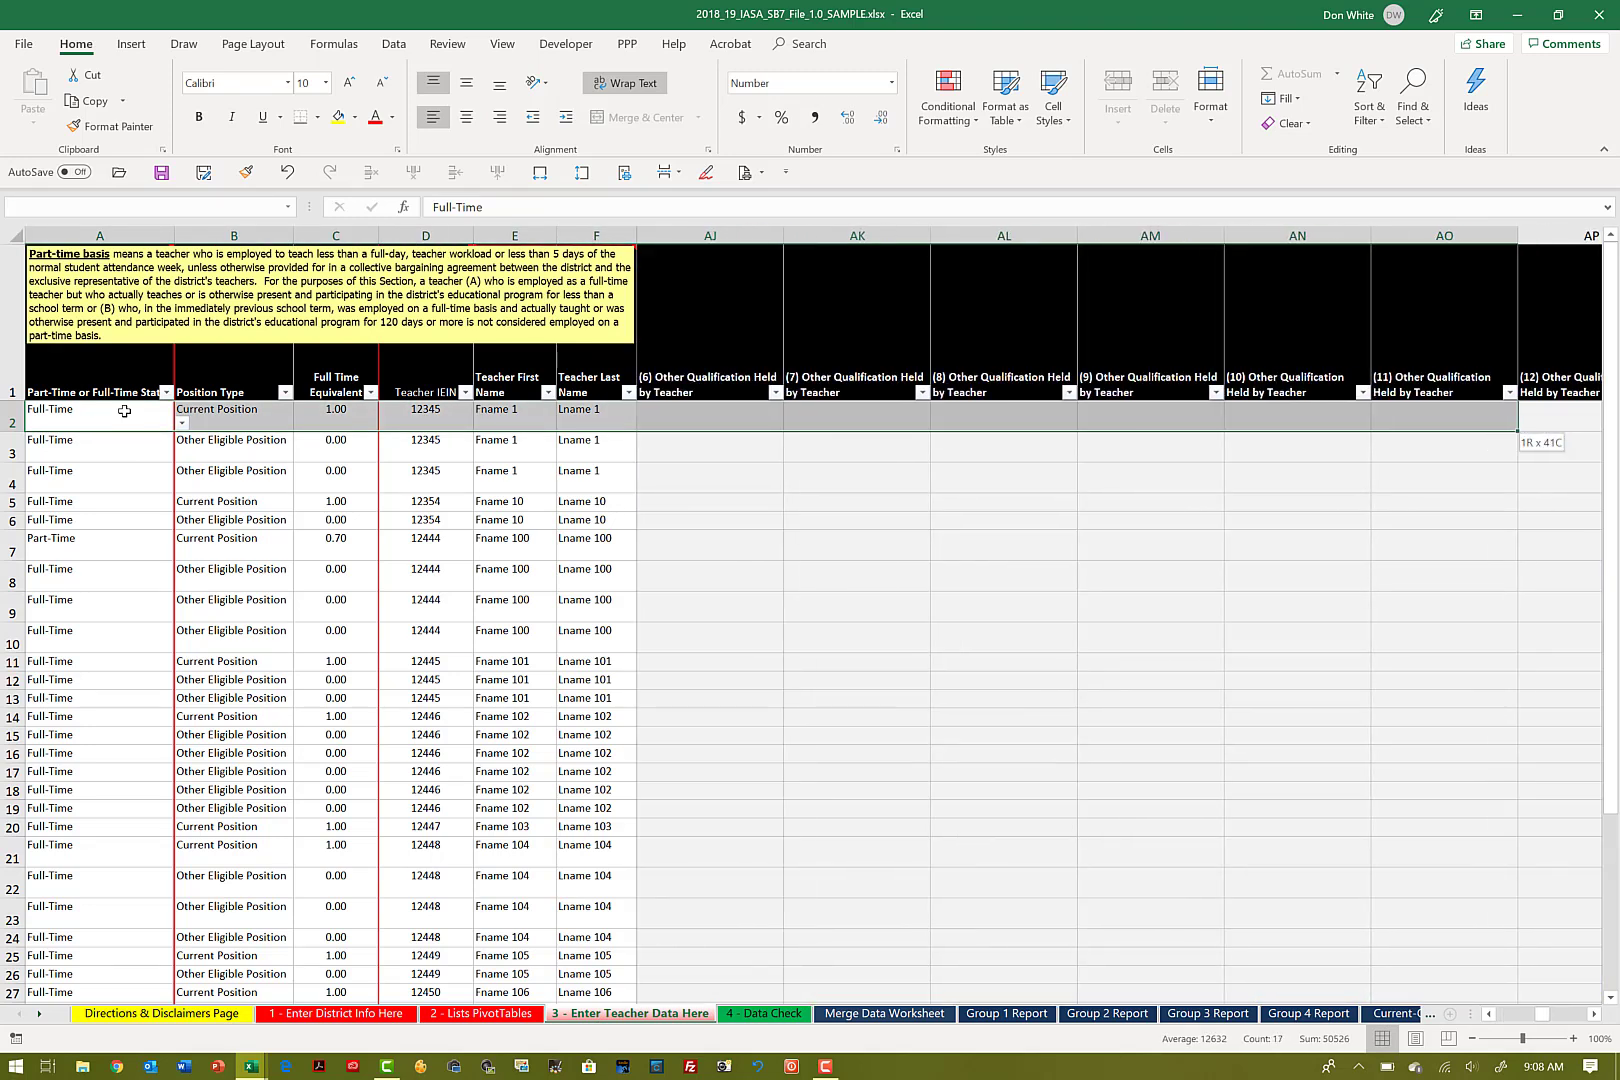
key(shift+Right)
key(shift+Right)
key(shift+Right)
key(shift+Right)
key(shift+Right)
key(shift+Right)
key(shift+Right)
key(shift+Right)
key(shift+Right)
key(shift+Right)
key(shift+Right)
key(shift+Right)
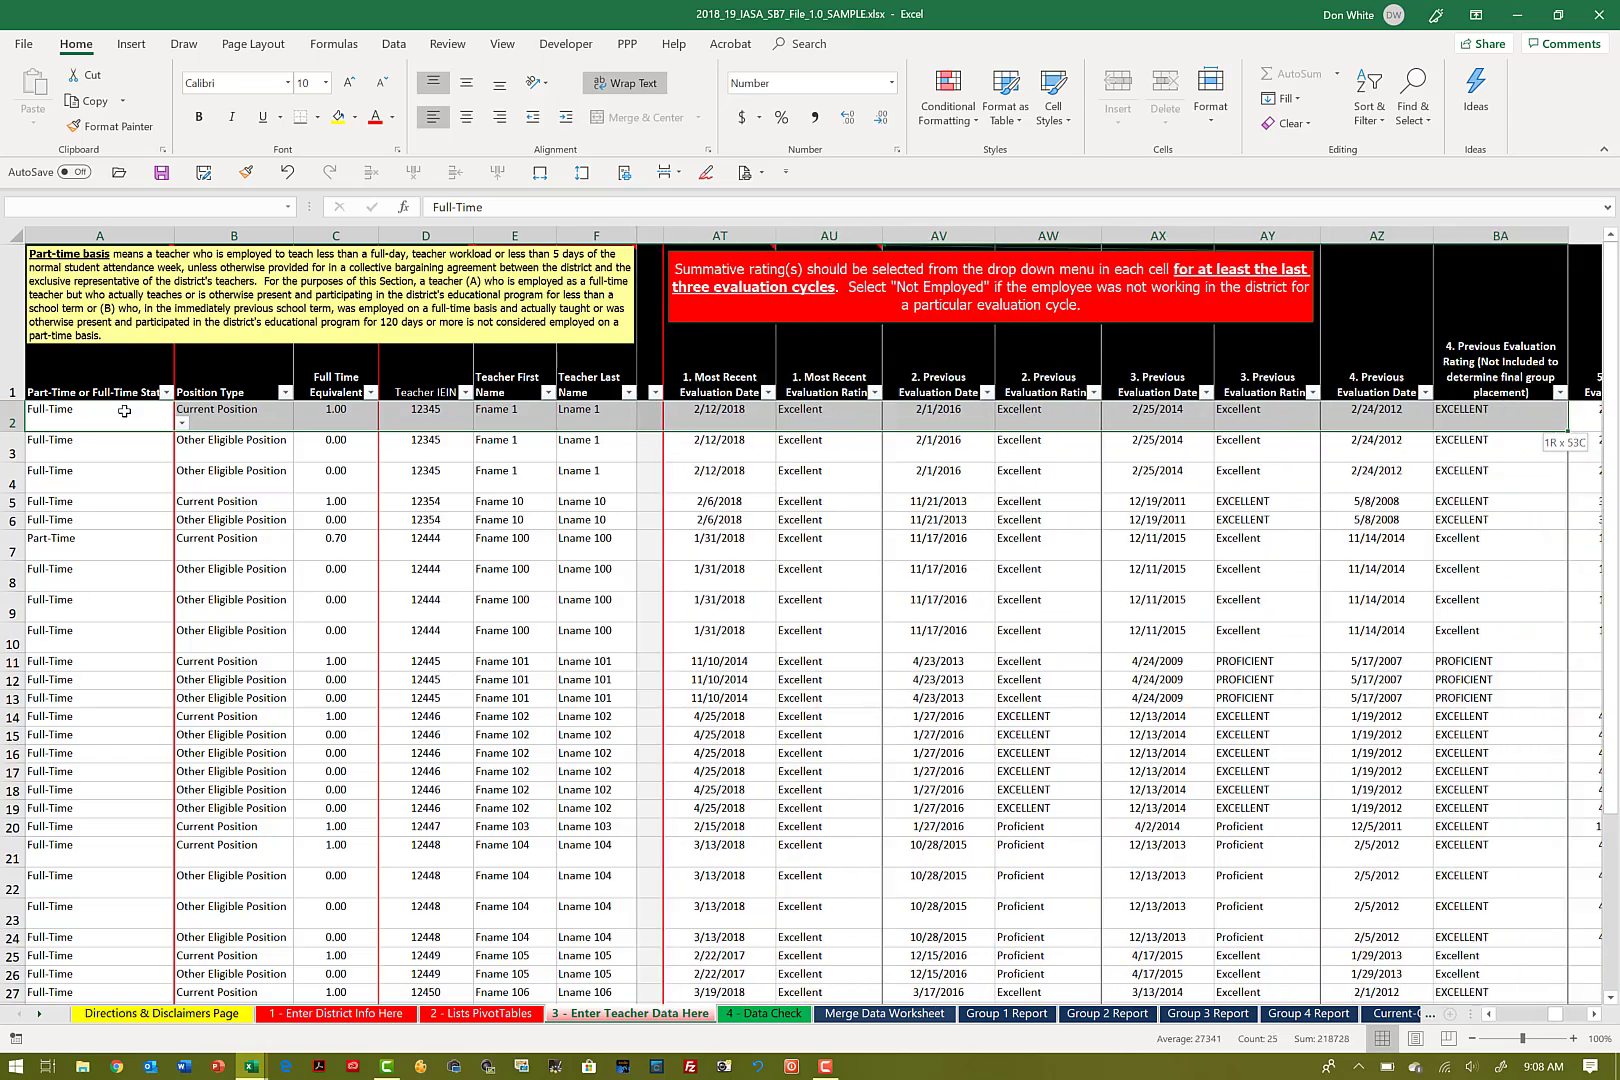
key(shift+Right)
key(shift+Right)
key(shift+Right)
key(shift+Right)
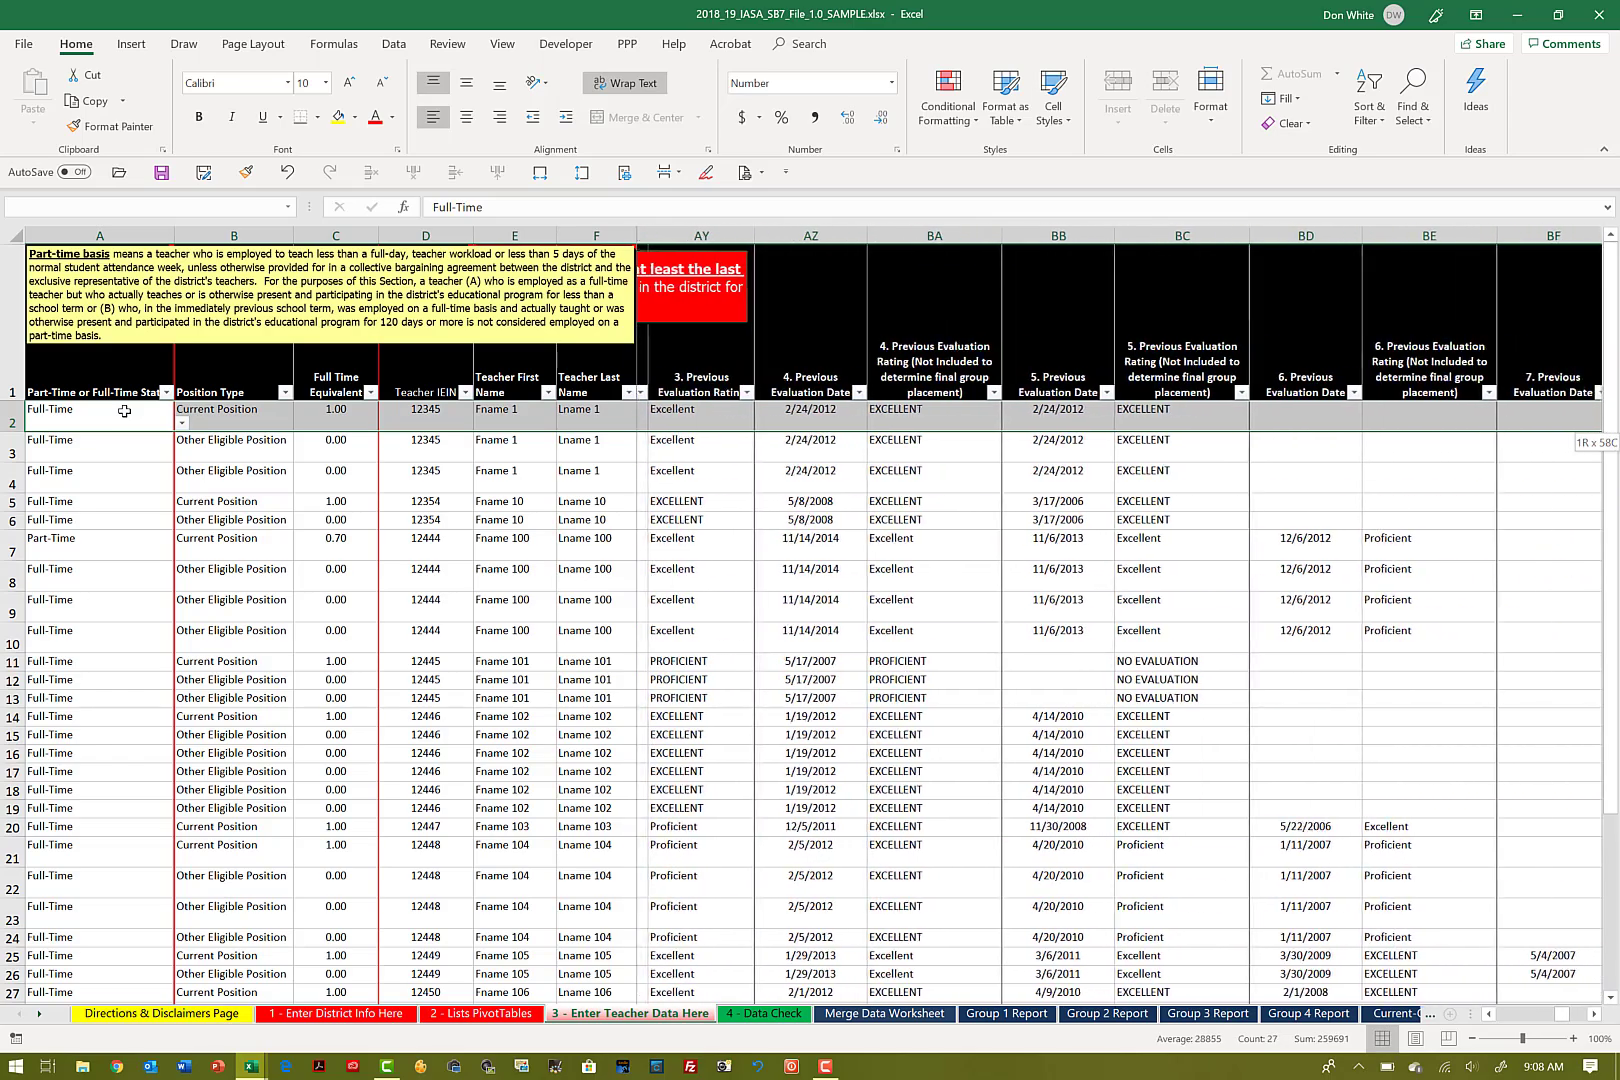
key(shift+Right)
key(shift+Right)
key(shift+Right)
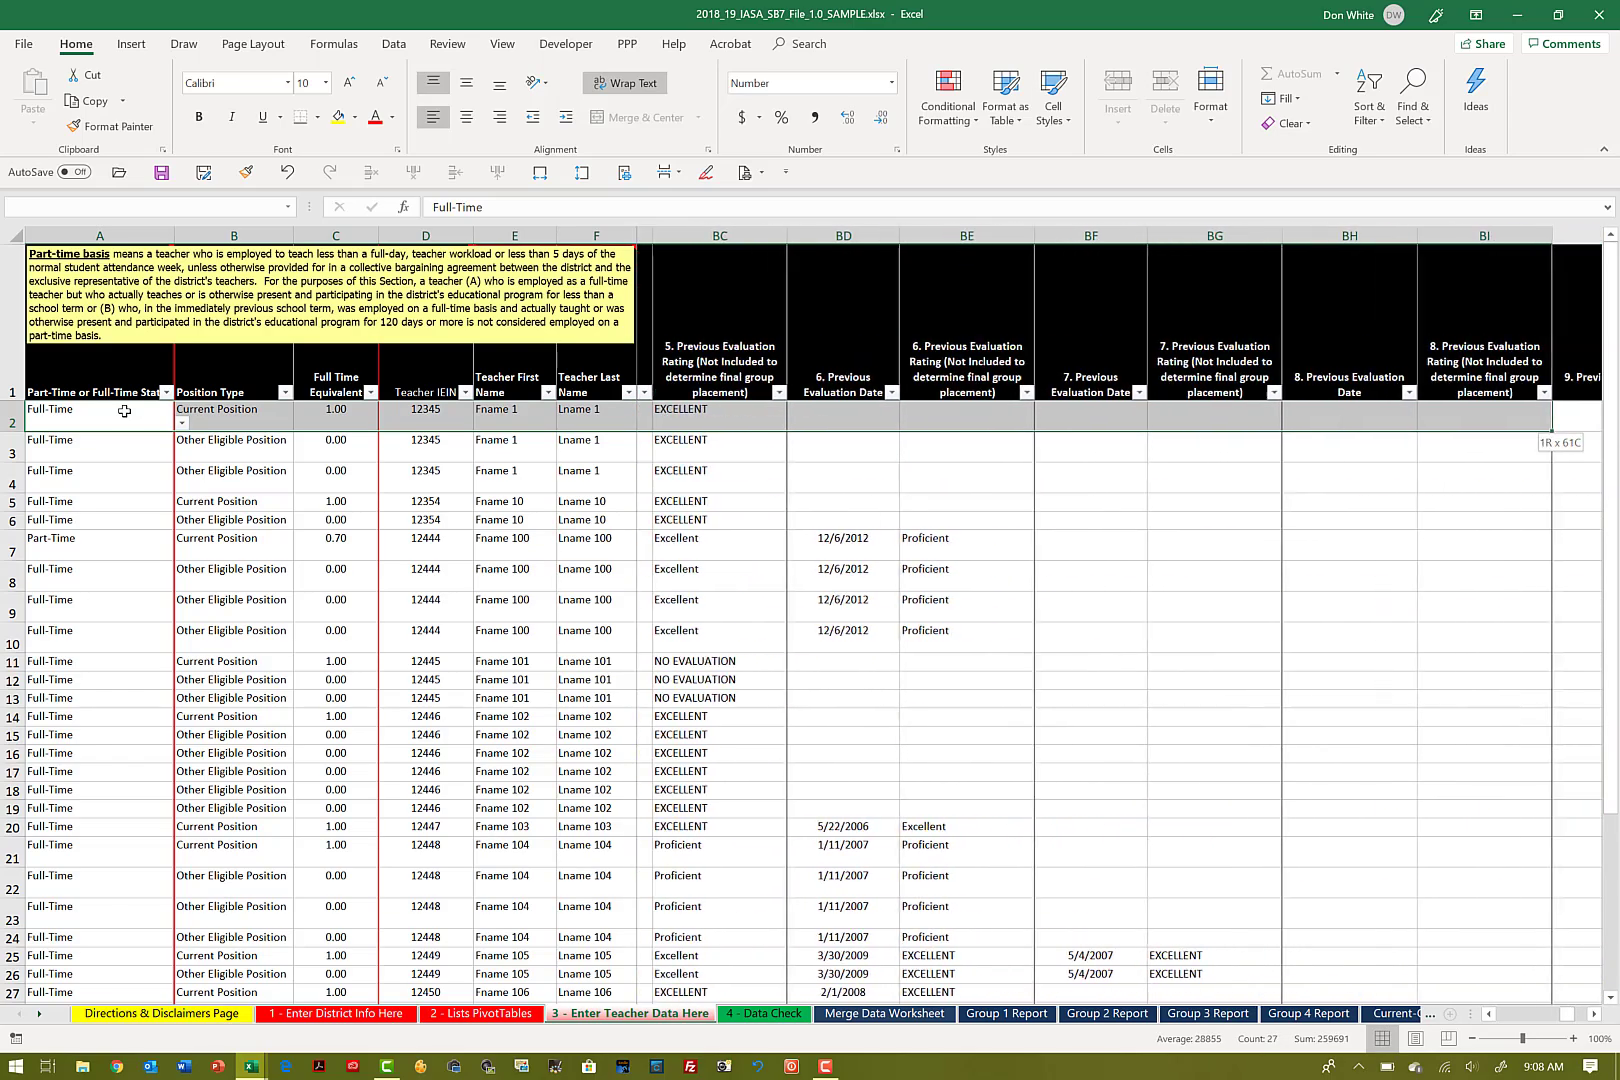
key(shift+Right)
key(shift+Right)
key(shift+Right)
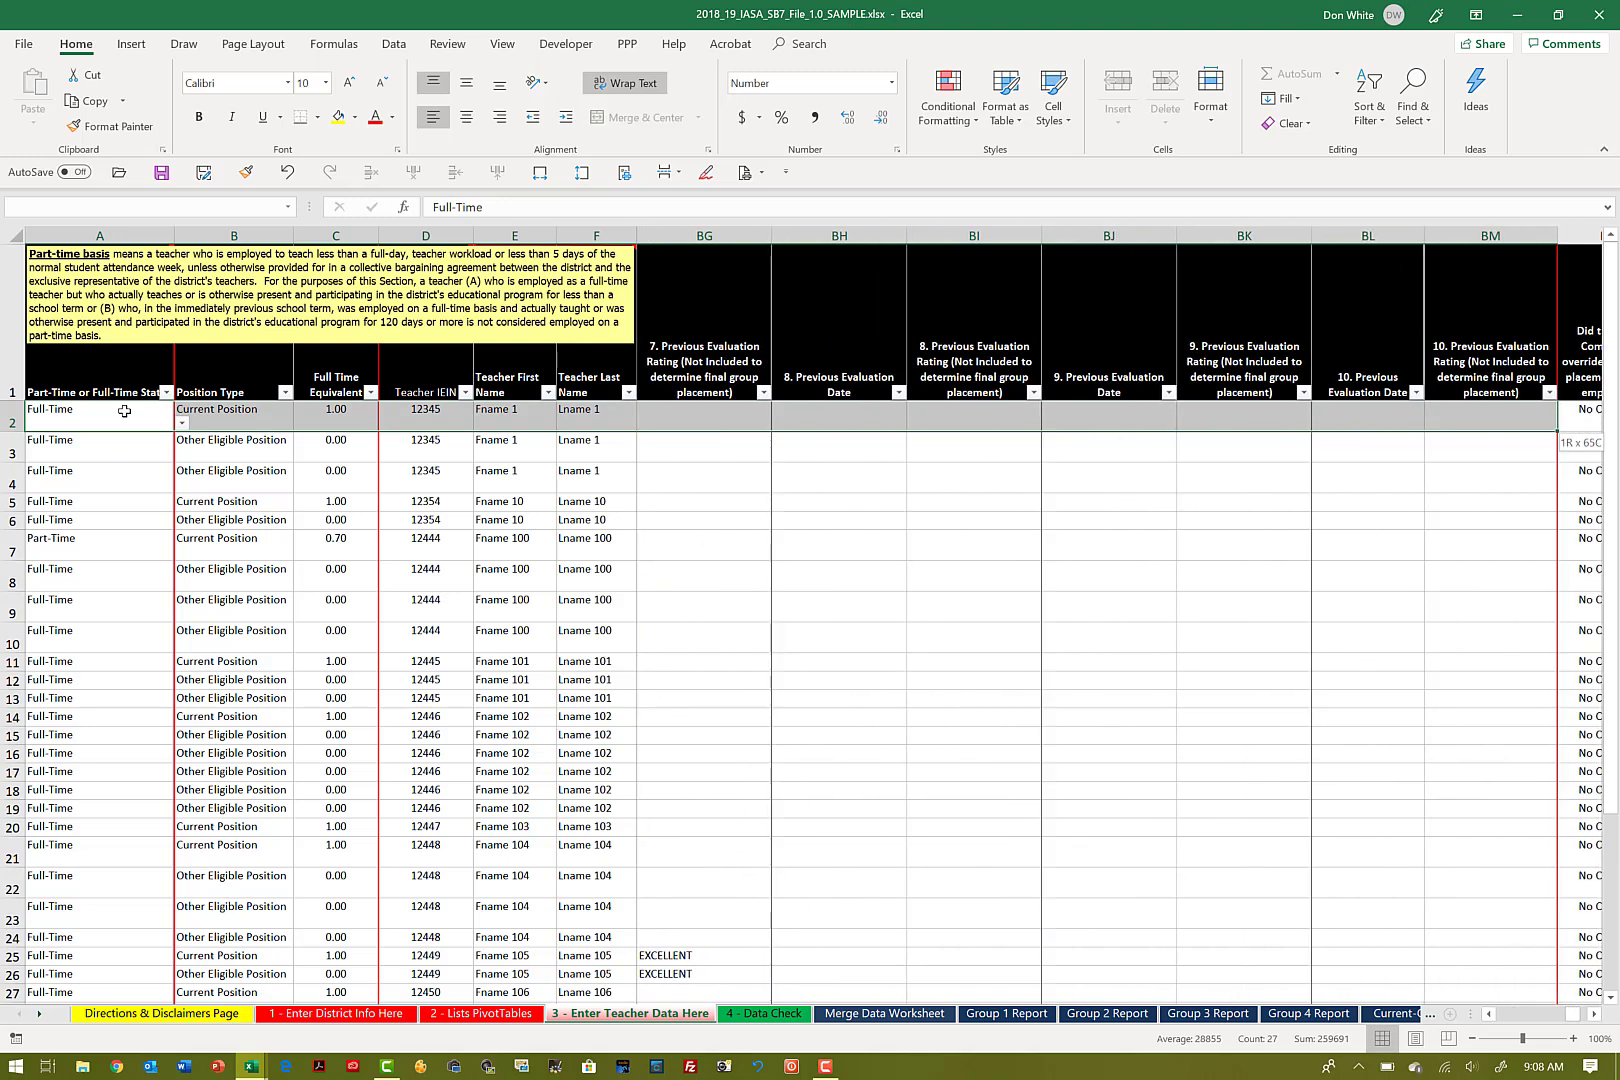
key(shift+Right)
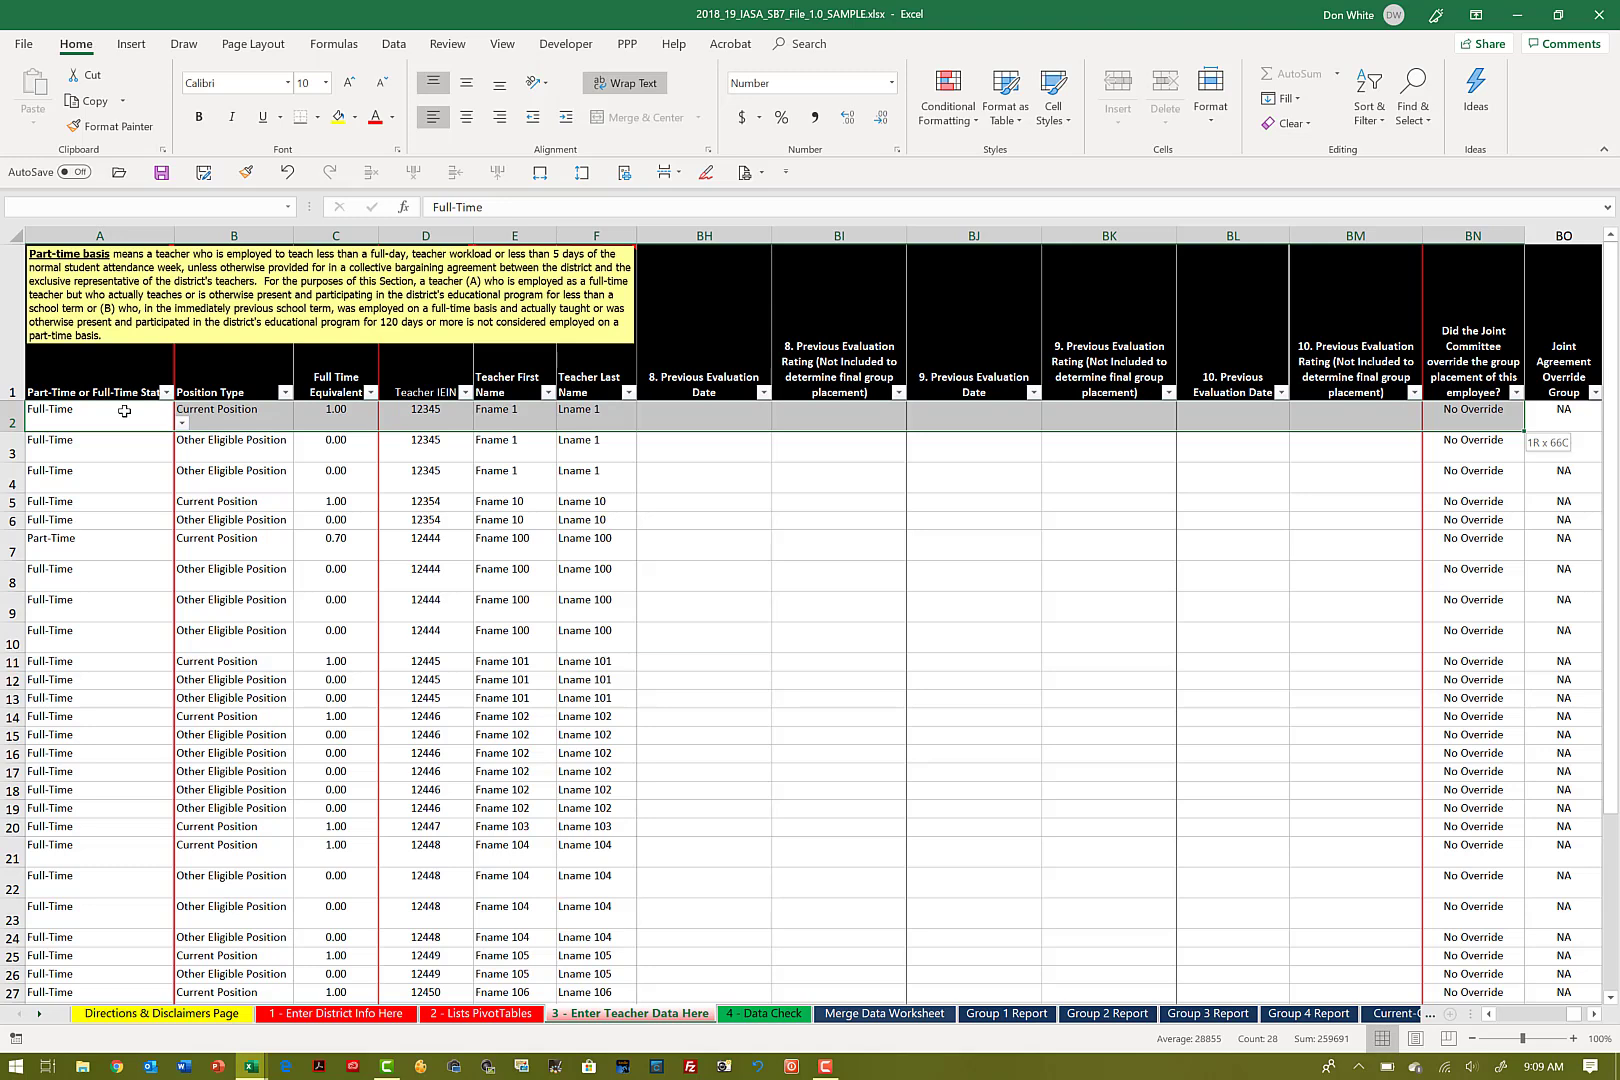
key(shift+Left)
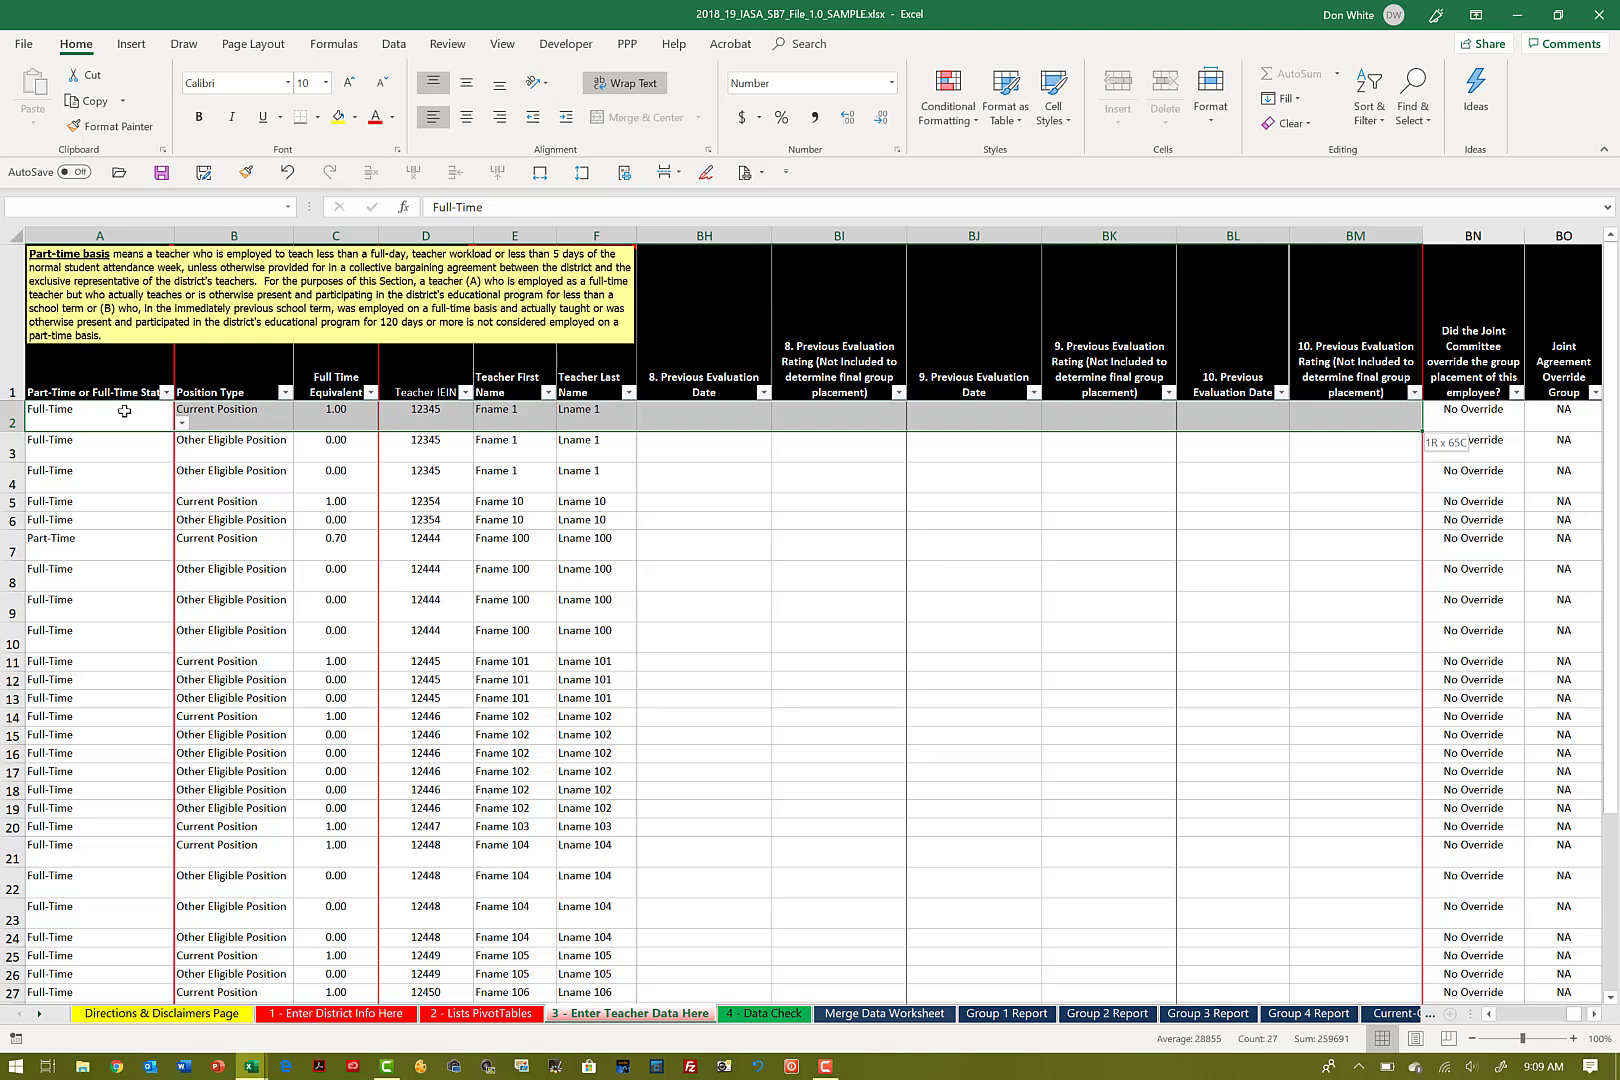
Step: Examine the override, employment status, evaluation cycle and evaluator columns BN through BR, then return the selection's end to BM
key(shift+Right)
key(shift+Right)
key(shift+Right)
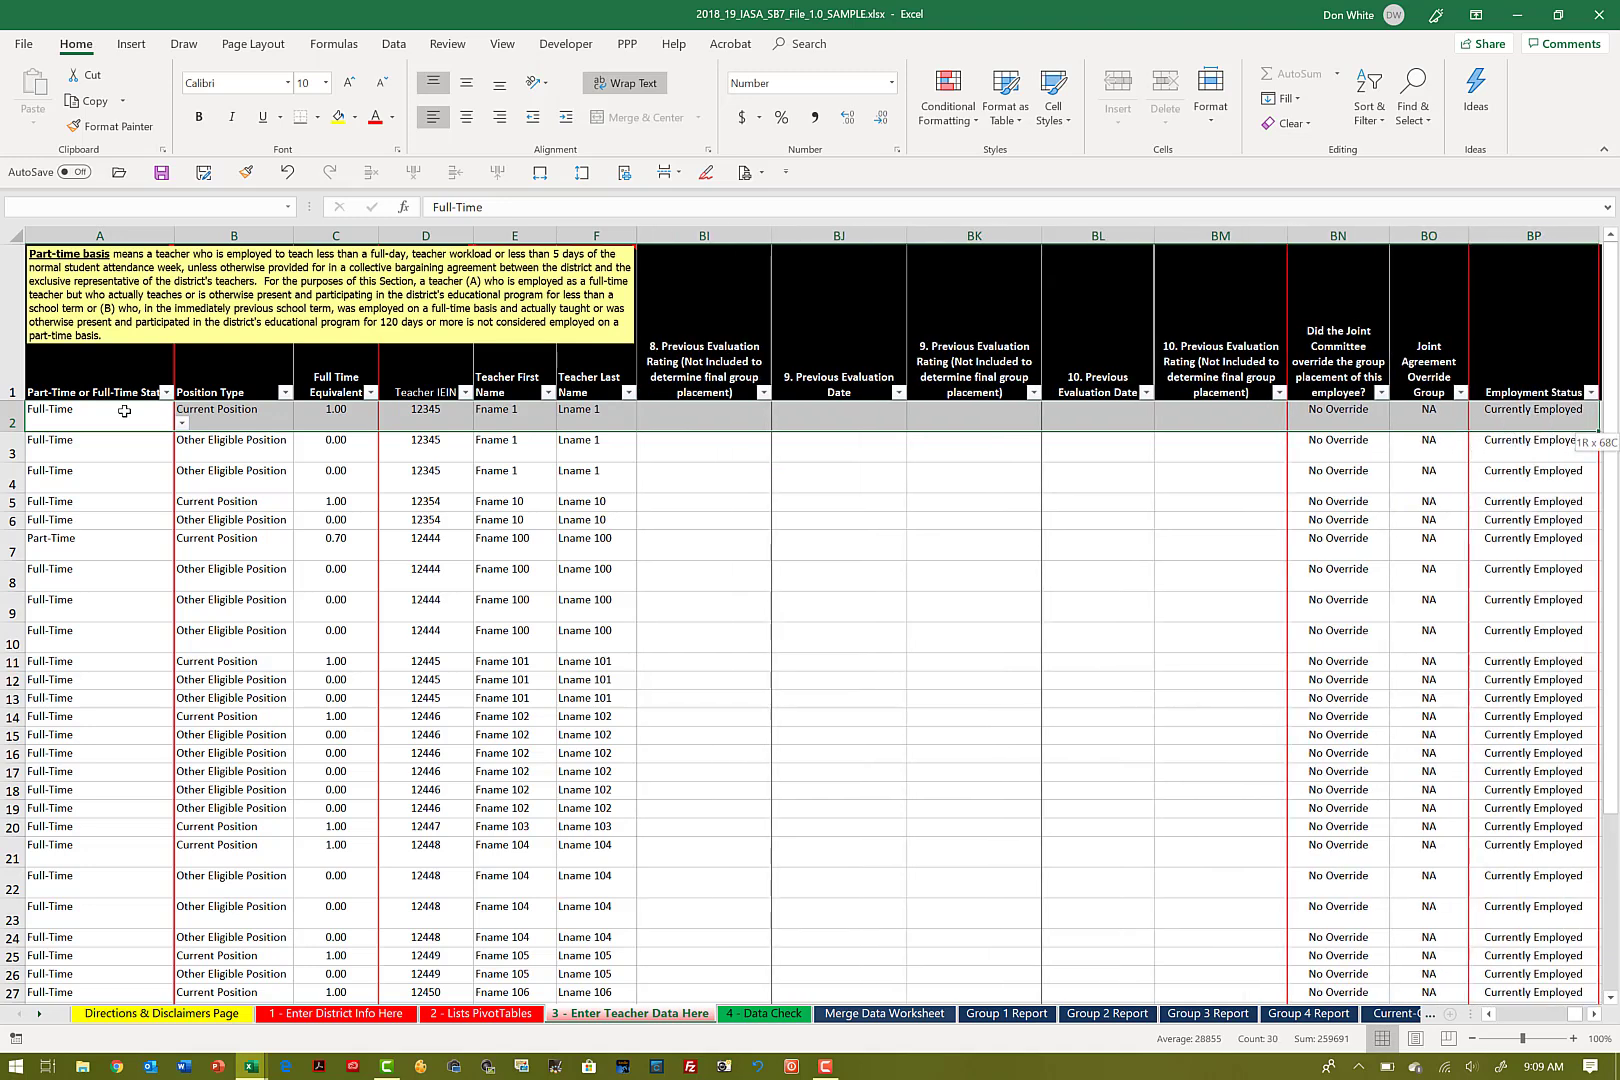
key(shift+Right)
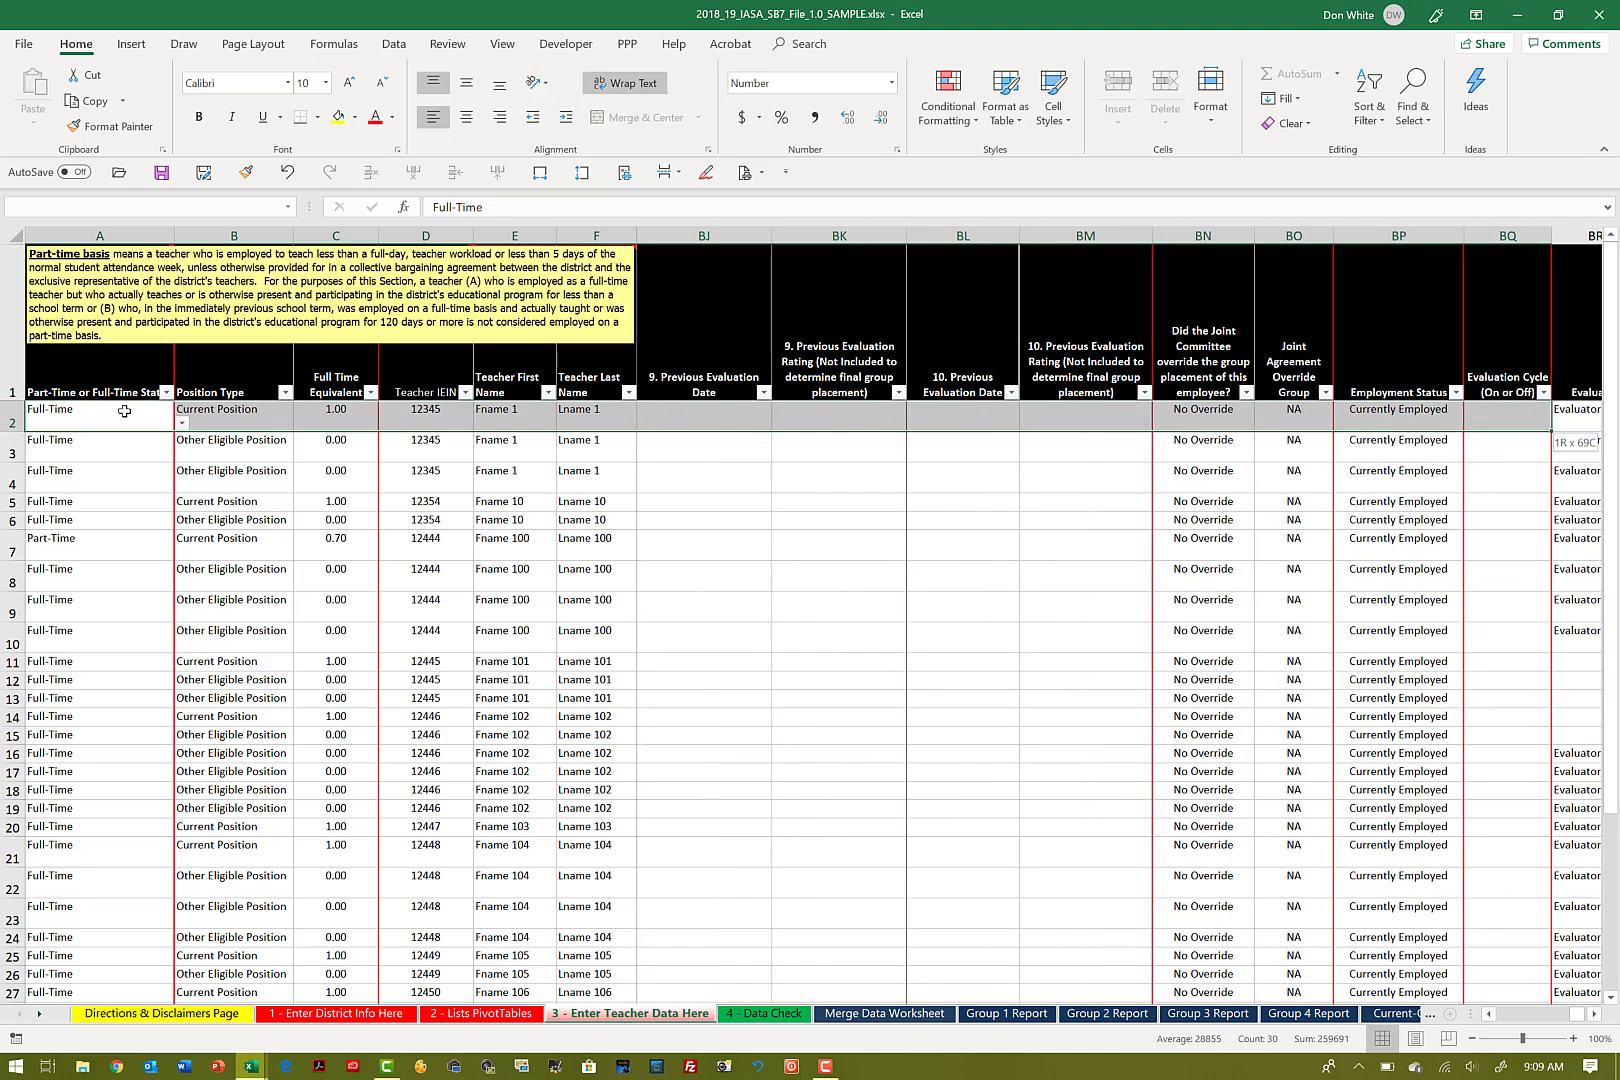
key(shift+Right)
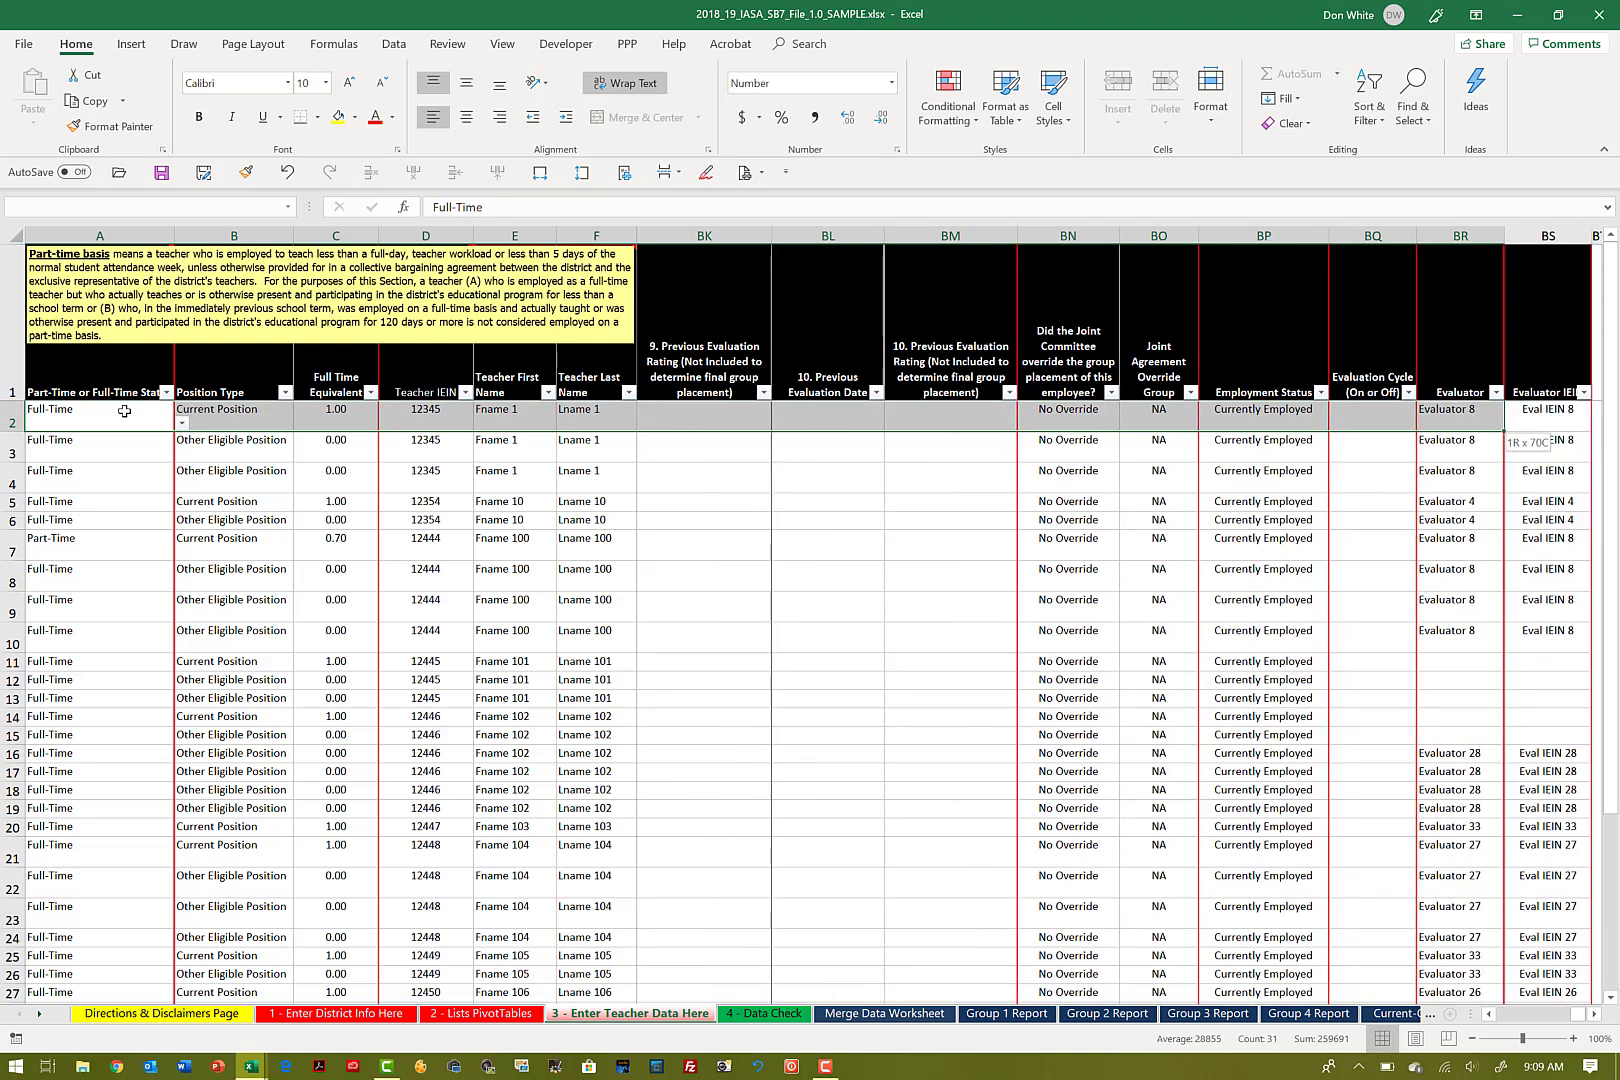
key(shift+Left)
key(shift+Left)
key(shift+Left)
key(shift+Left)
key(shift+Left)
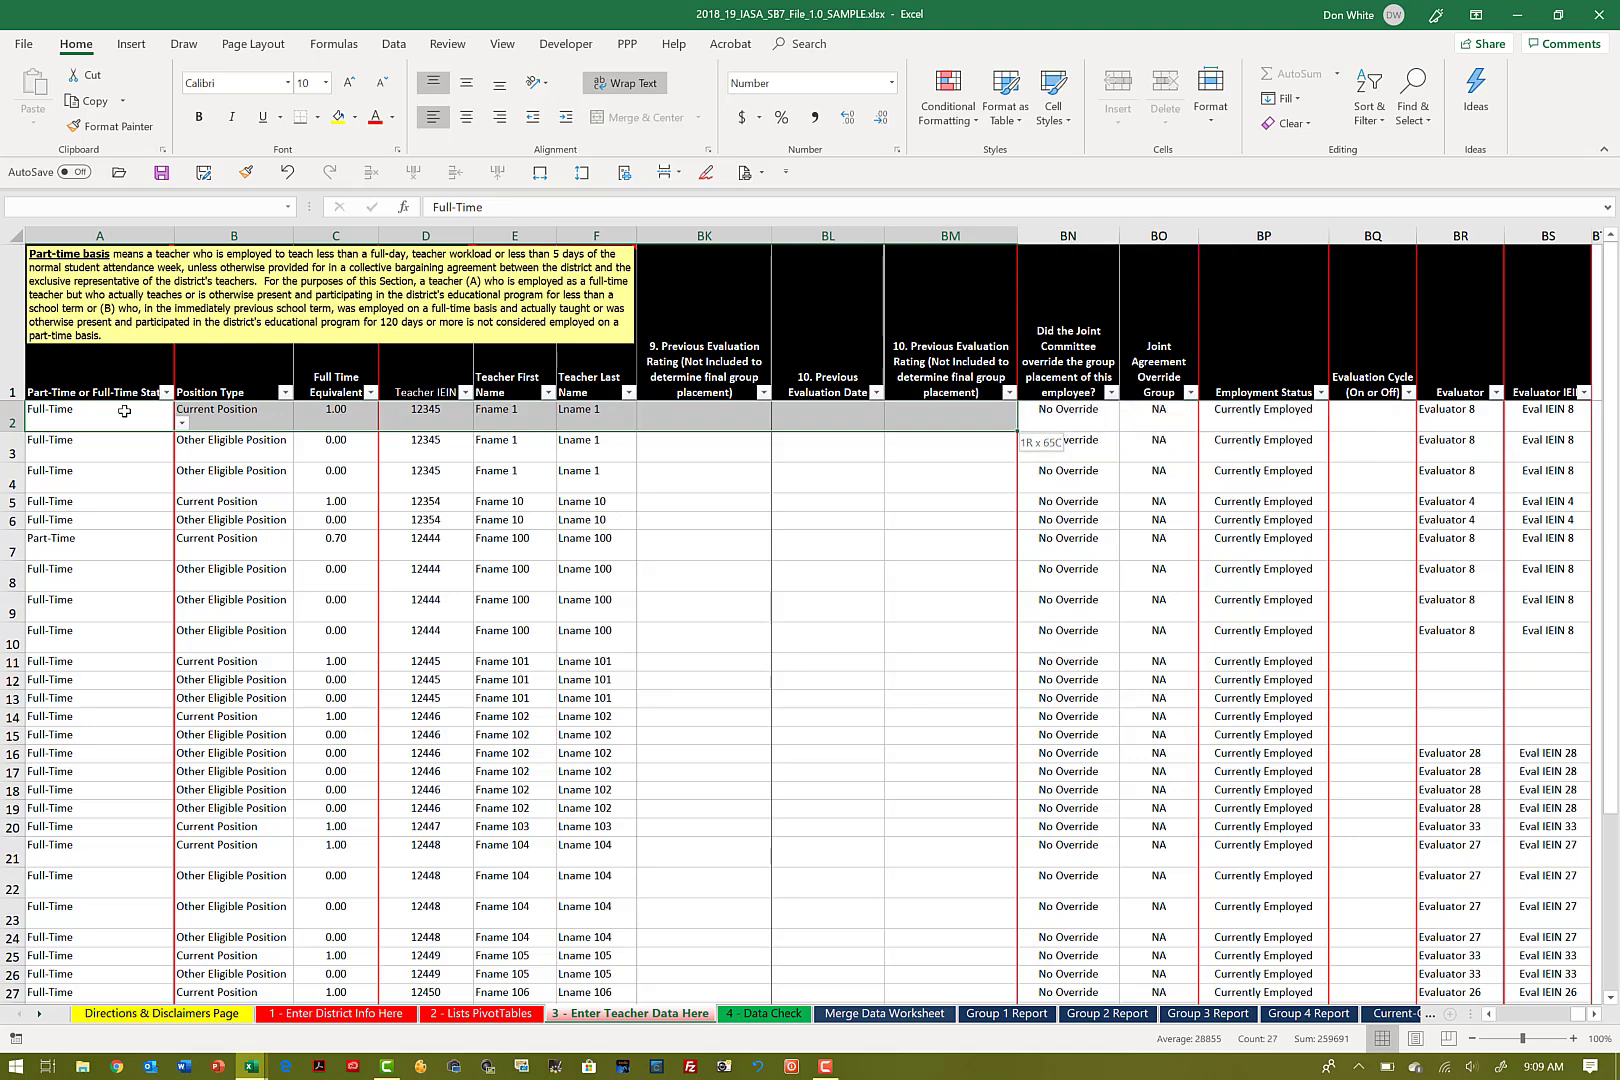
Step: Extend the selection down past the last teacher record to row 1257 and copy A2:BM1257
key(shift+Down)
key(shift+Down)
key(shift+Down)
key(shift+Down)
key(shift+Down)
key(shift+Down)
key(shift+Down)
key(shift+Down)
key(shift+Down)
key(shift+Down)
key(shift+Down)
key(shift+Down)
key(shift+Down)
key(shift+Down)
key(shift+Down)
key(shift+Down)
key(shift+Down)
key(shift+Down)
key(shift+Down)
key(shift+Down)
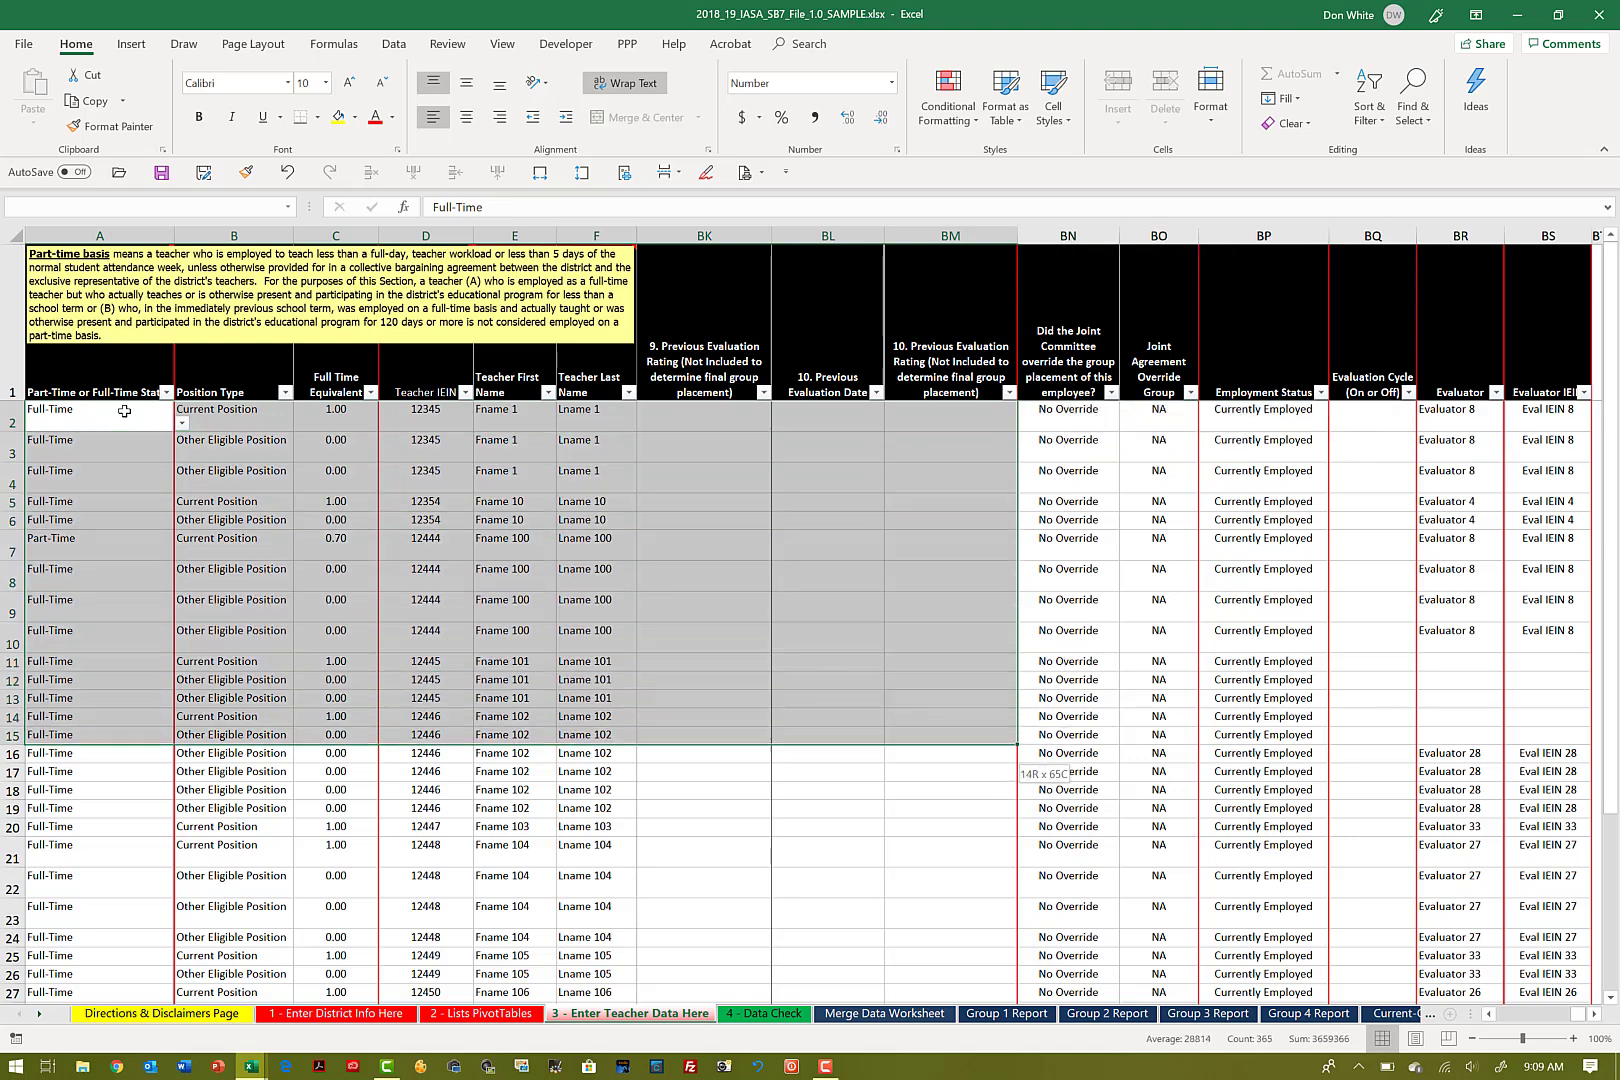
key(shift+Down)
key(shift+Down)
key(shift+Down)
key(shift+Down)
key(shift+Down)
key(shift+Down)
key(shift+Down)
key(shift+Down)
key(shift+Down)
key(shift+Down)
key(shift+Down)
key(shift+Down)
key(shift+Down)
key(shift+Down)
key(shift+Down)
key(shift+Down)
key(shift+Down)
key(shift+Down)
key(shift+Down)
key(shift+Down)
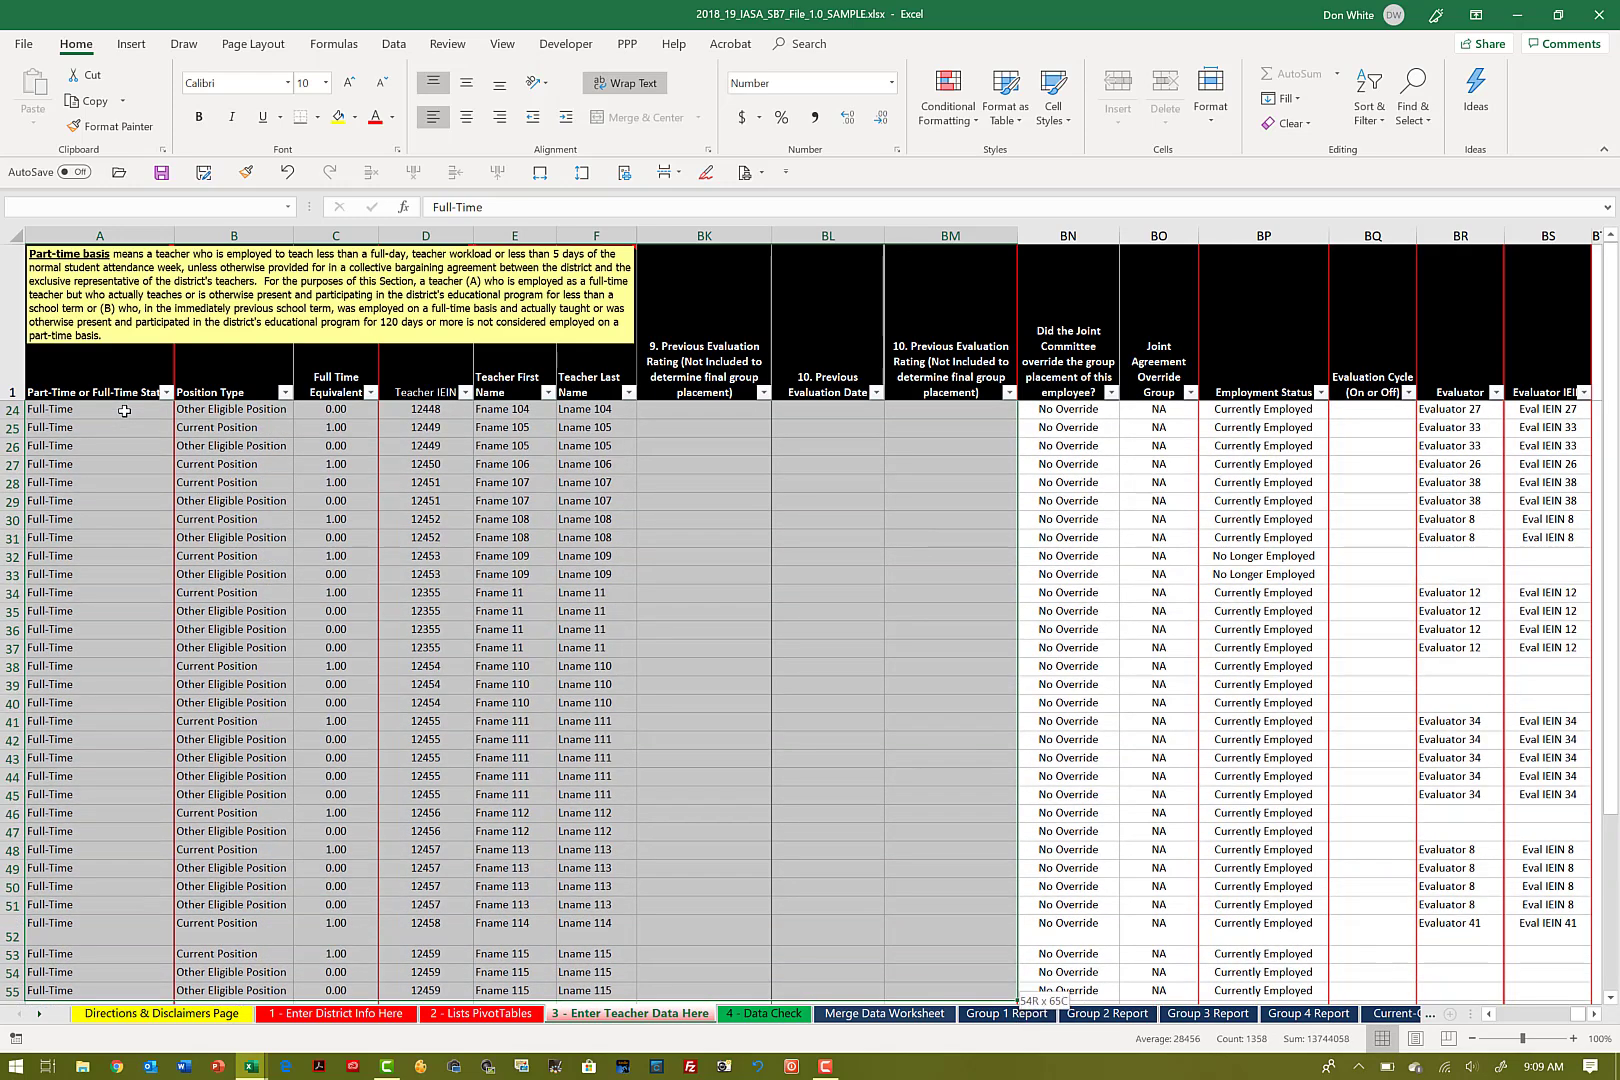
key(ctrl+shift+Down)
key(shift+Down)
key(shift+Down)
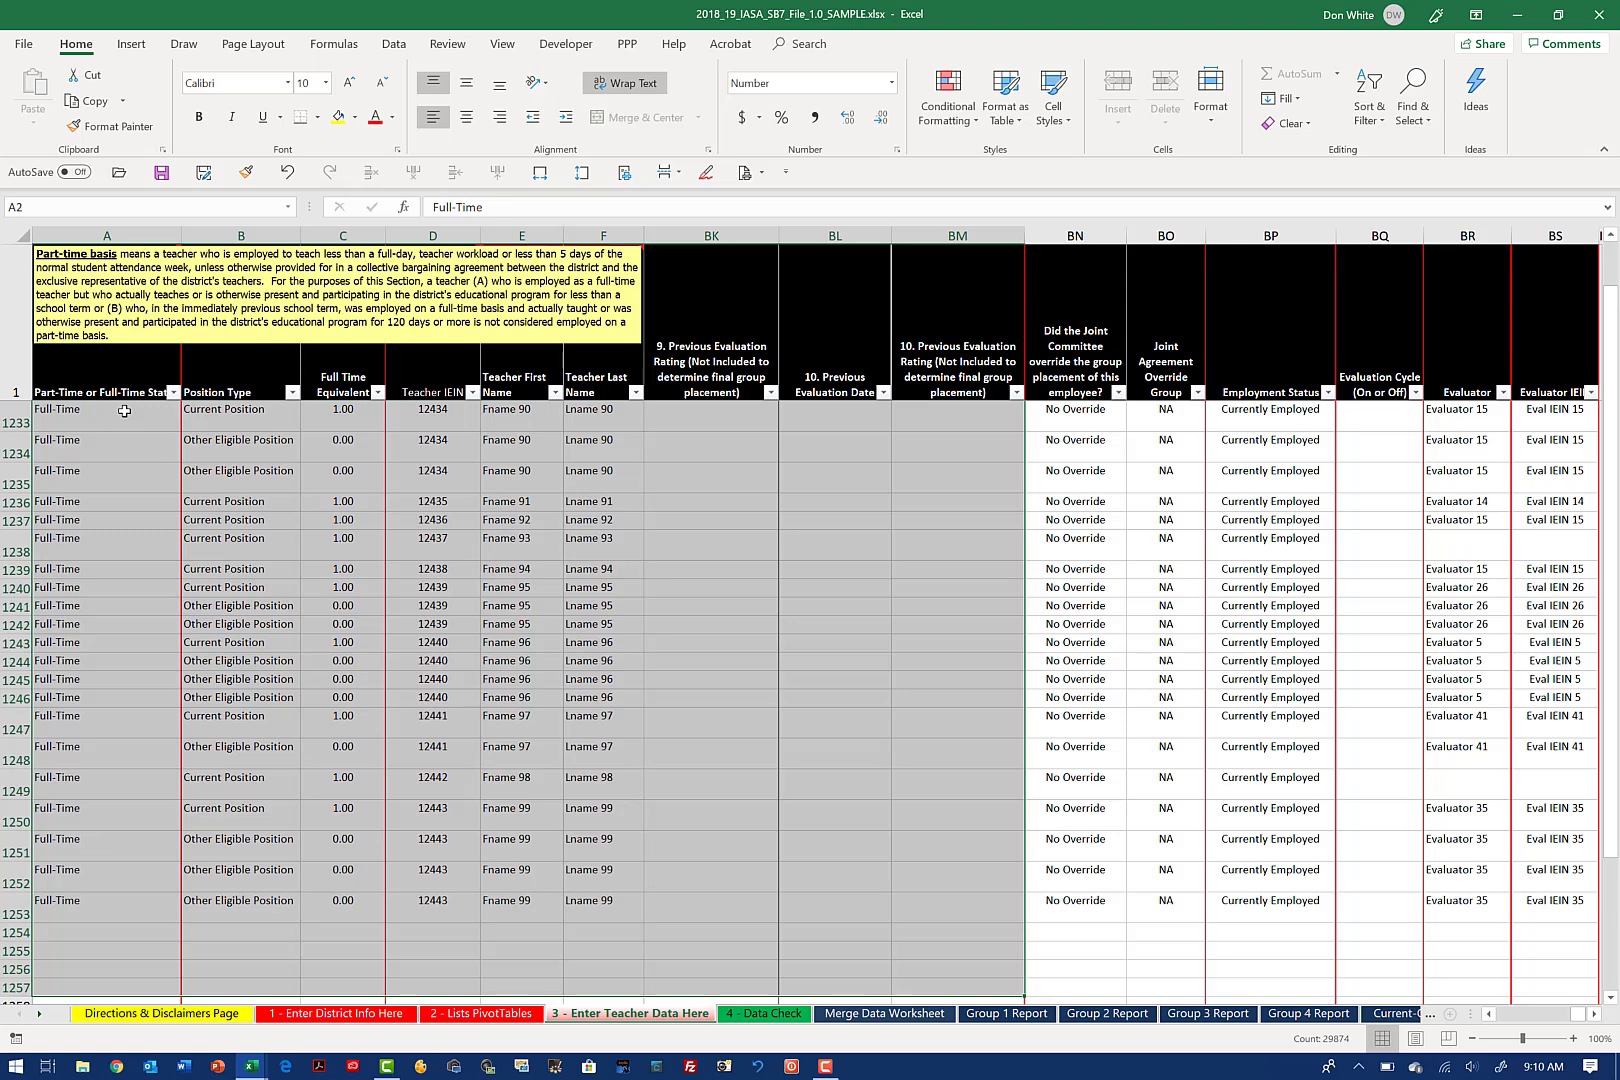
key(ctrl+c)
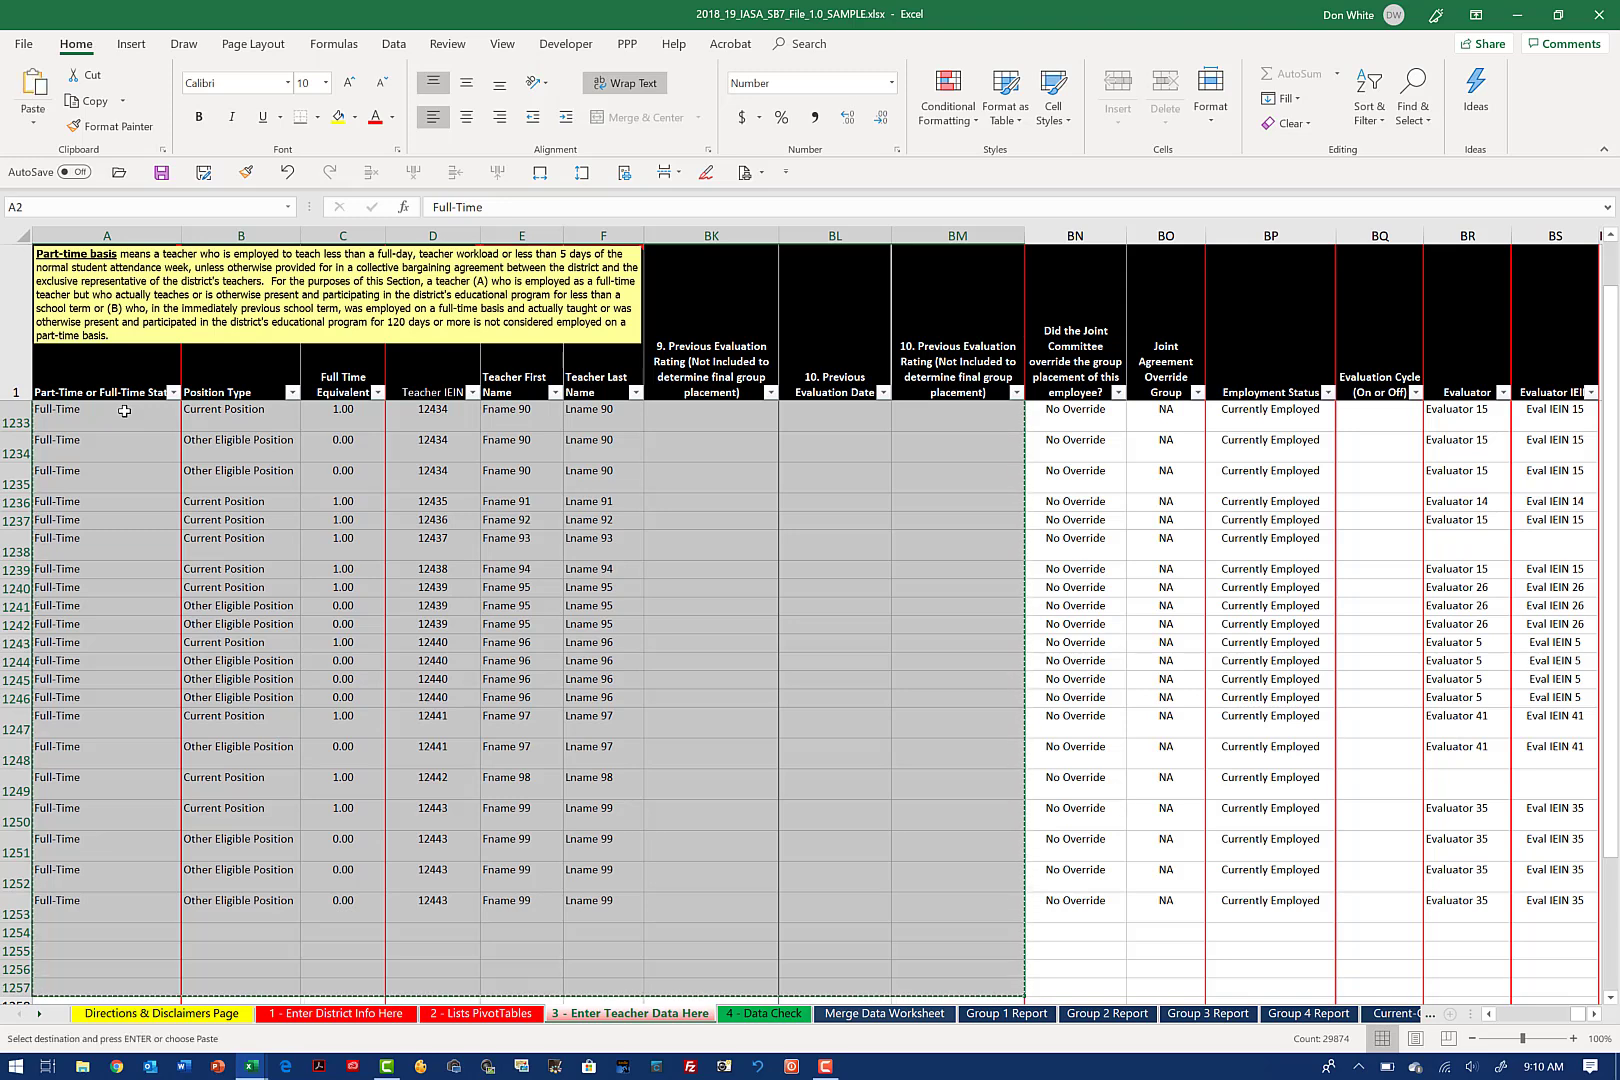
Step: Paste the copied teacher data as values only into A2 of 3 - Enter Teacher Data Here in the 2019_20 workbook
key(alt+Tab)
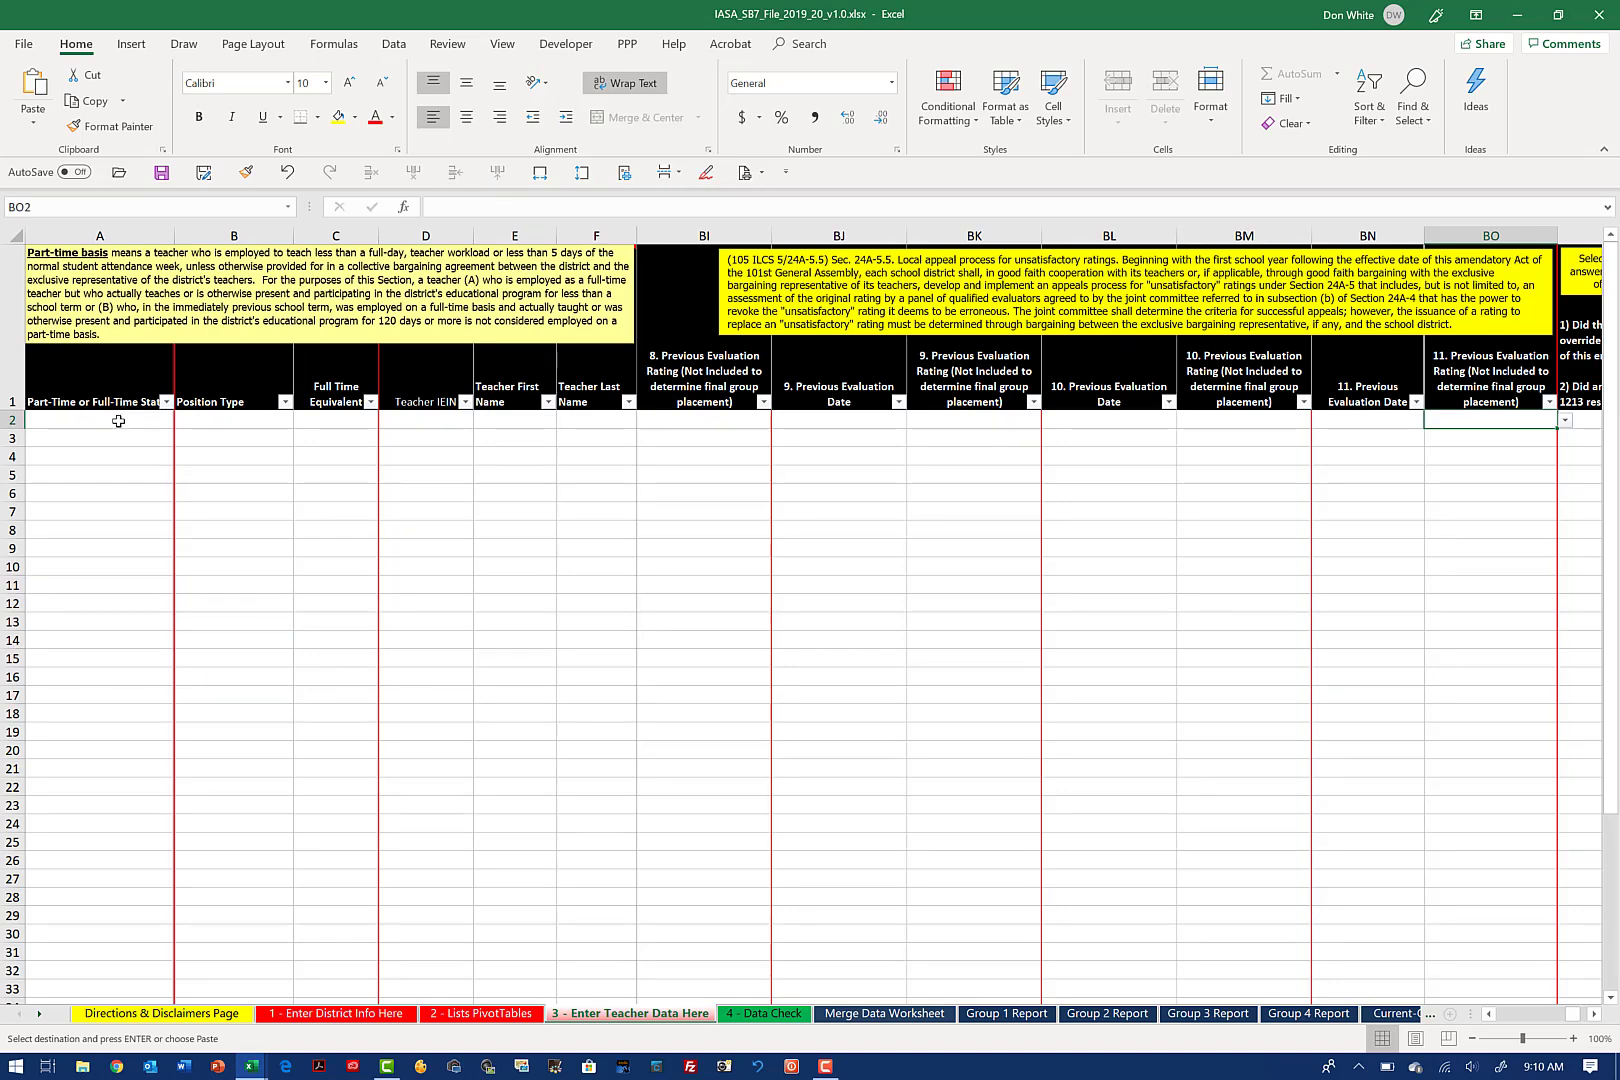
right_click(118, 421)
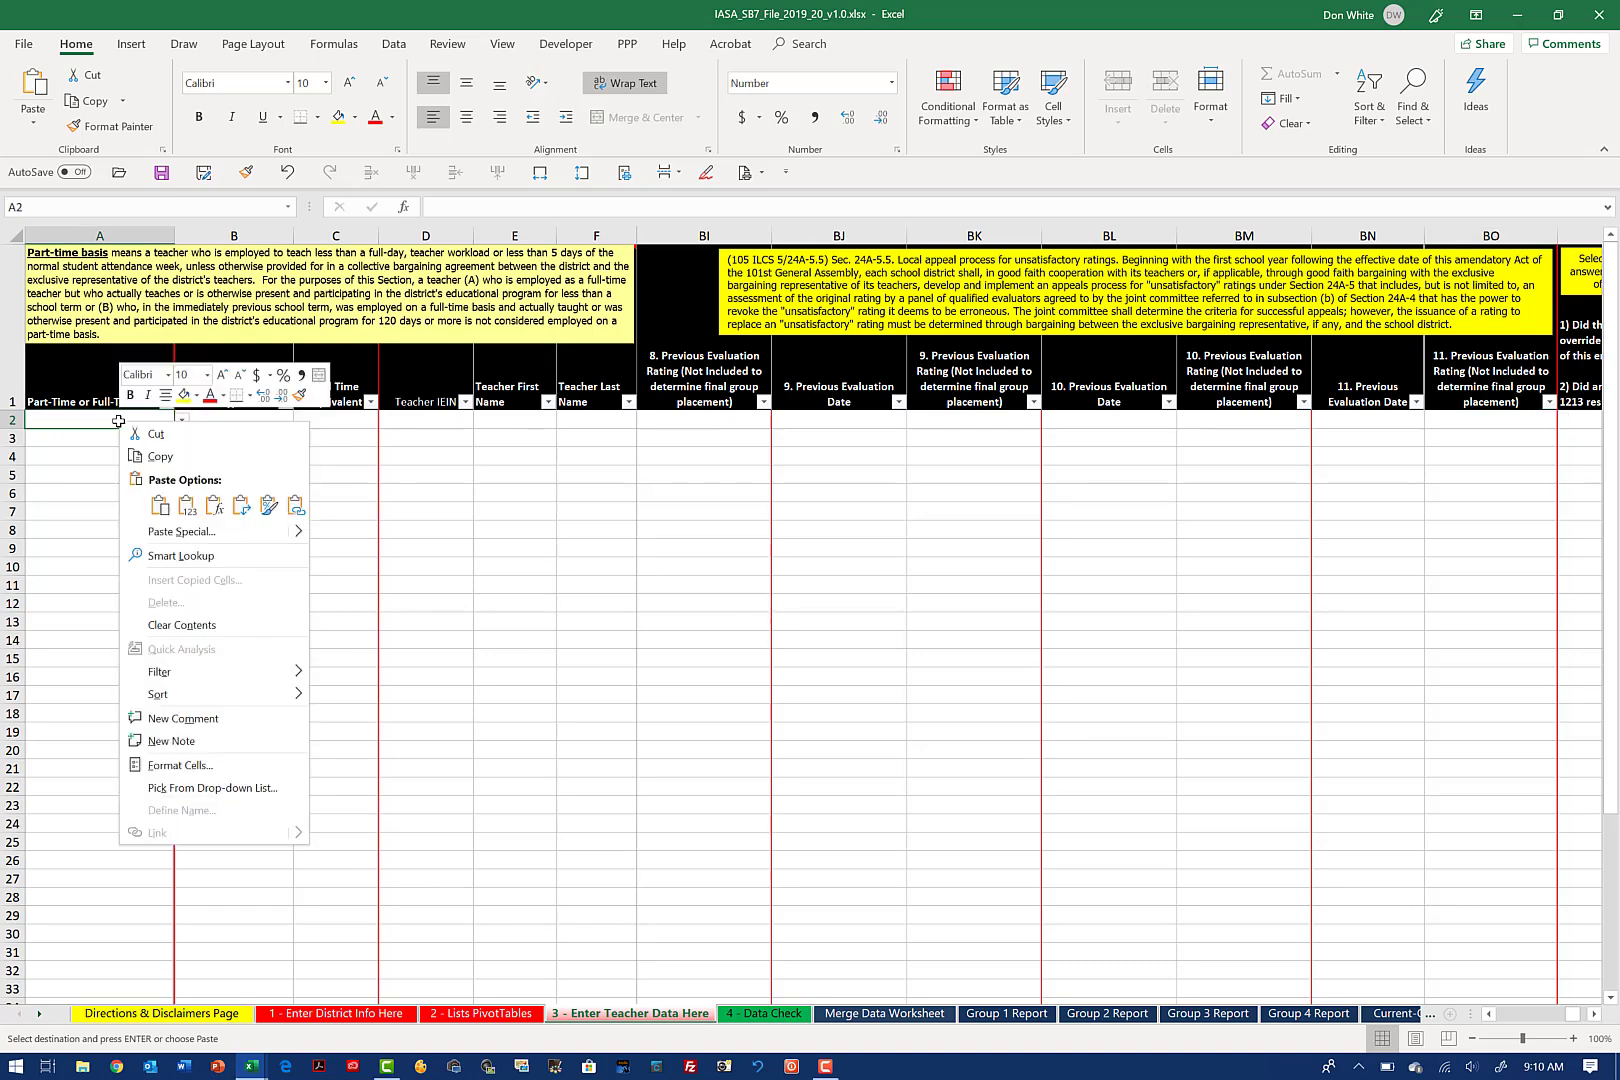
click(187, 505)
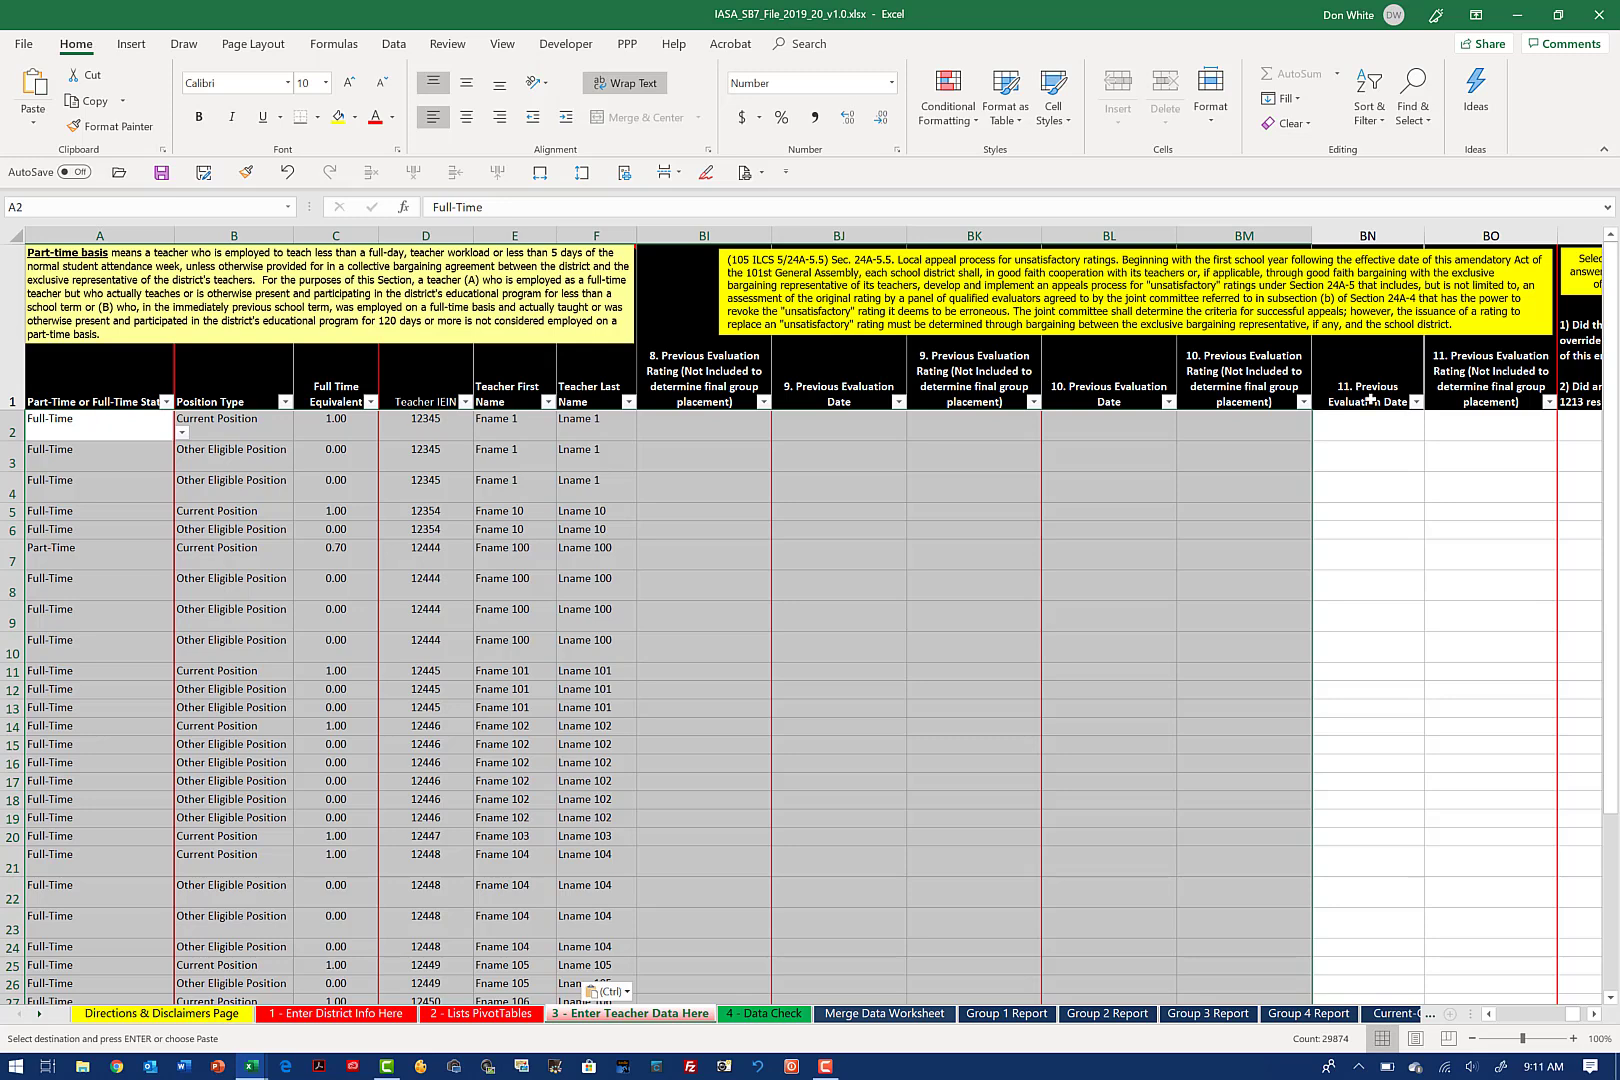
Step: Examine columns BP through BU, including the Evaluator IEIN formula in BU2 and the override questions in BP1, ending on BP2
click(1583, 380)
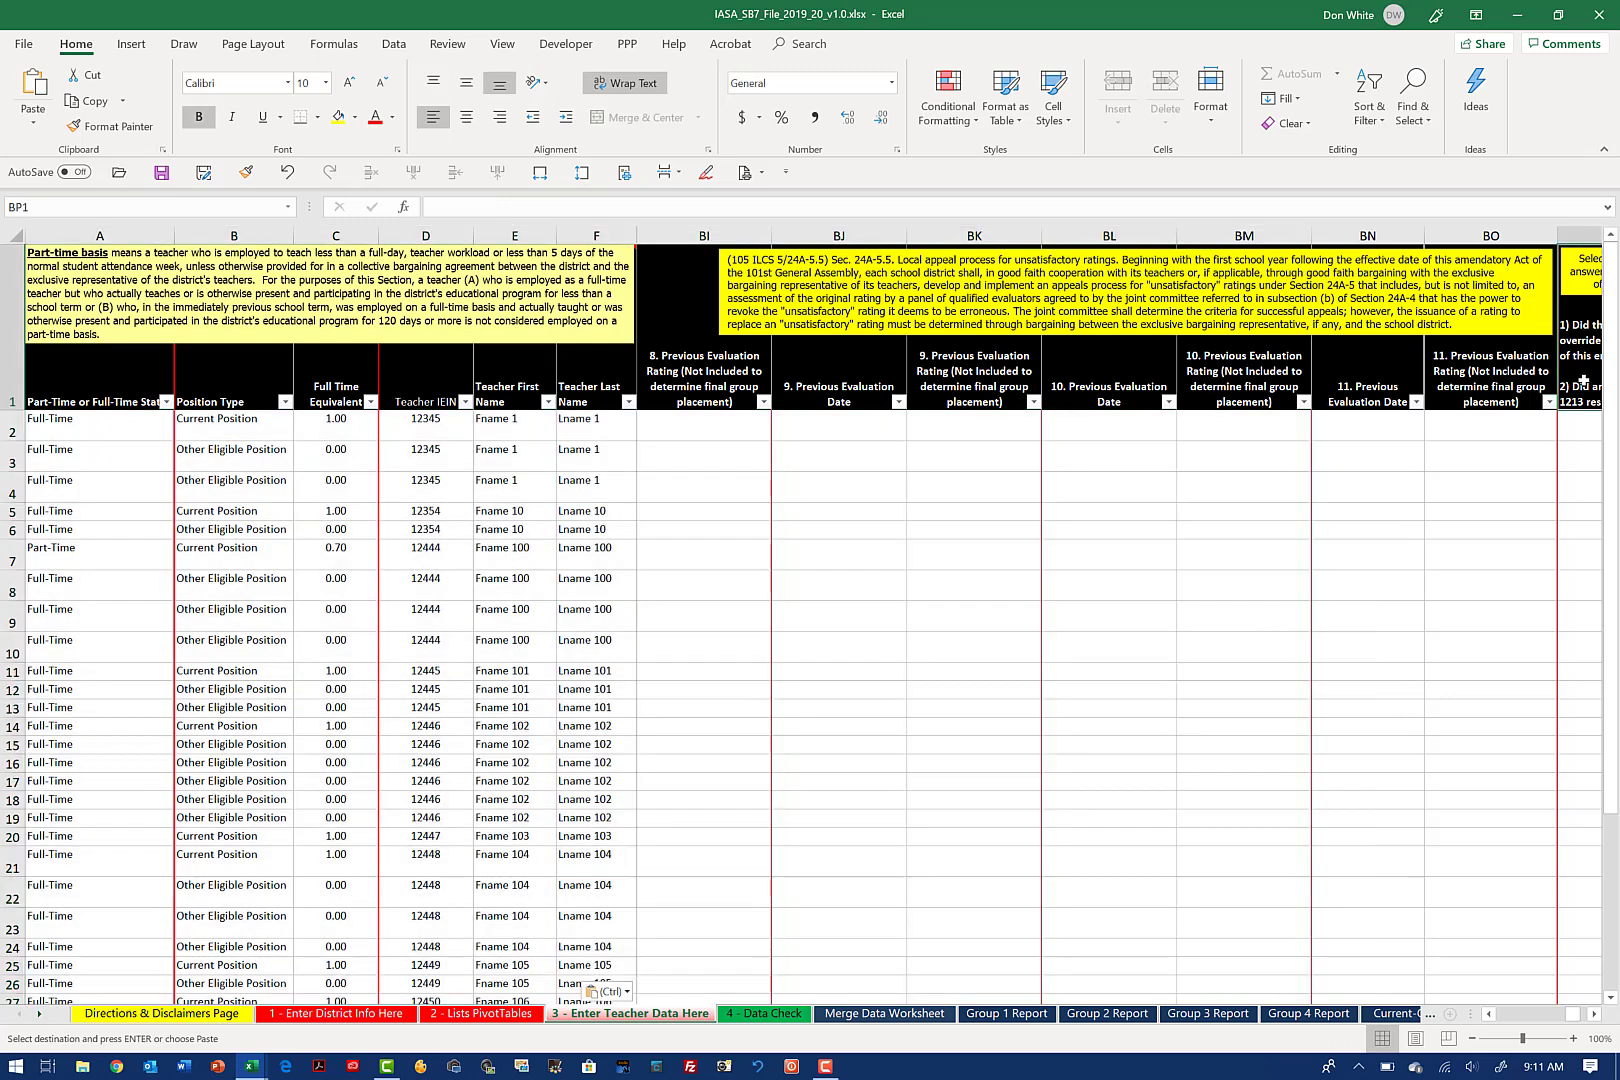
key(Down)
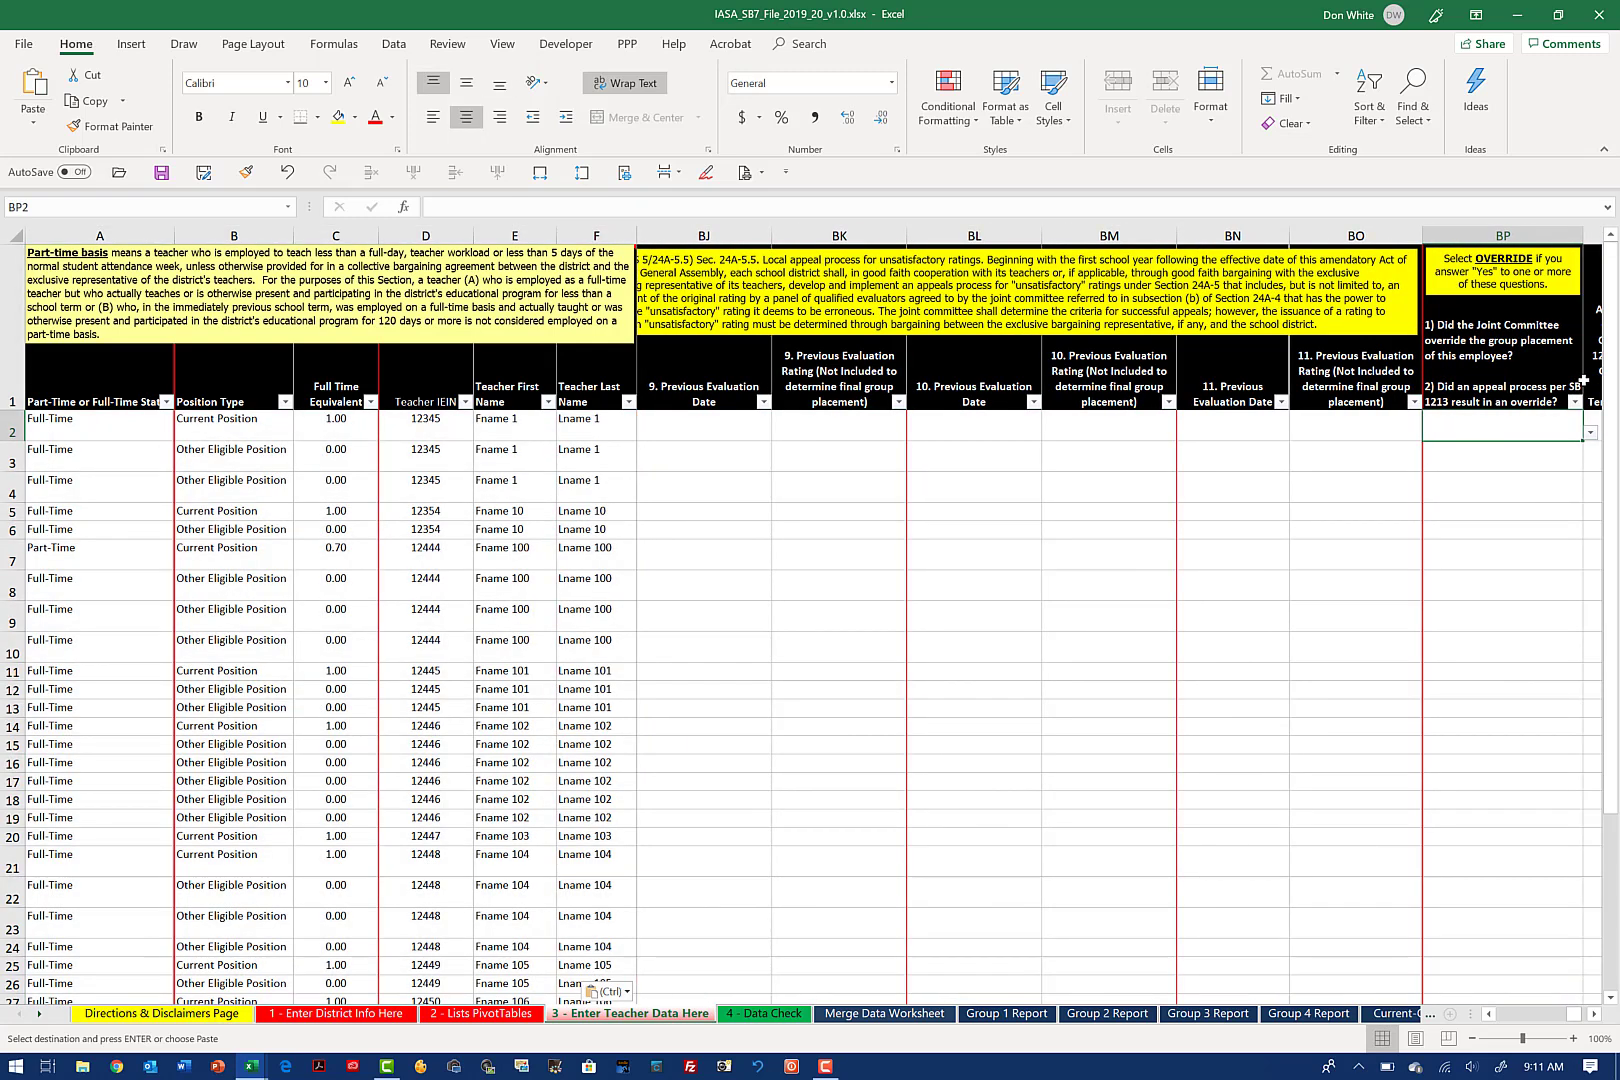
key(Right)
key(Right)
key(Right)
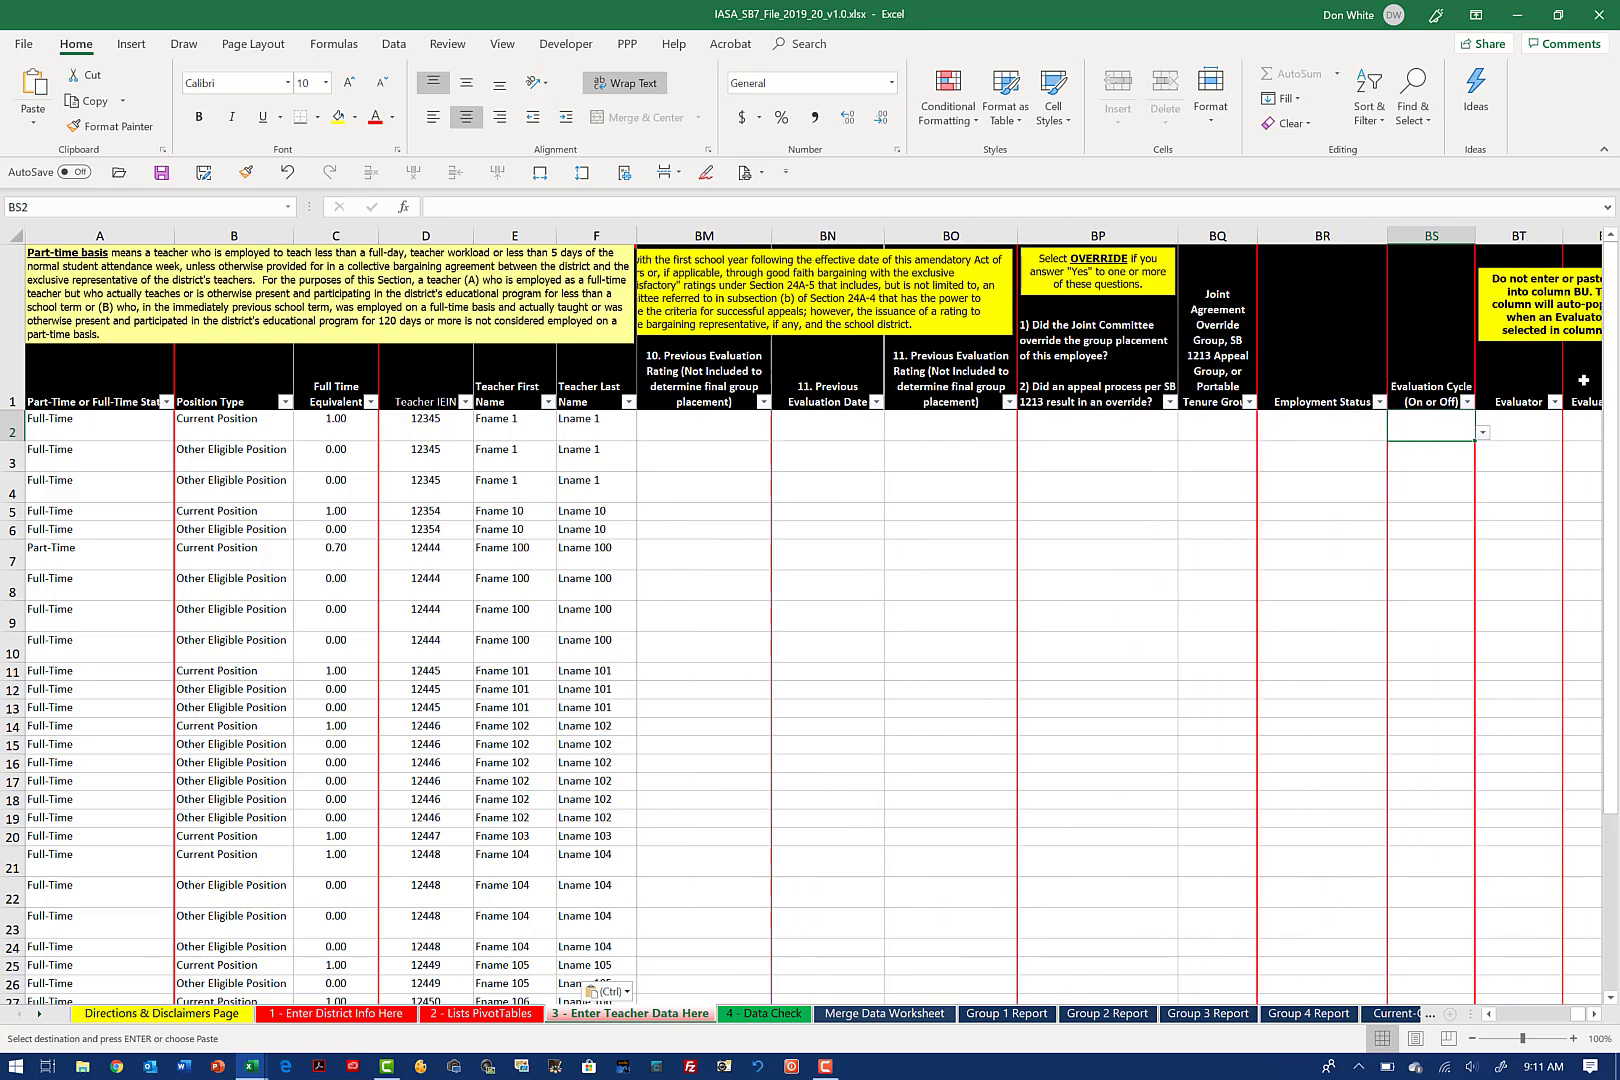
key(Right)
key(Right)
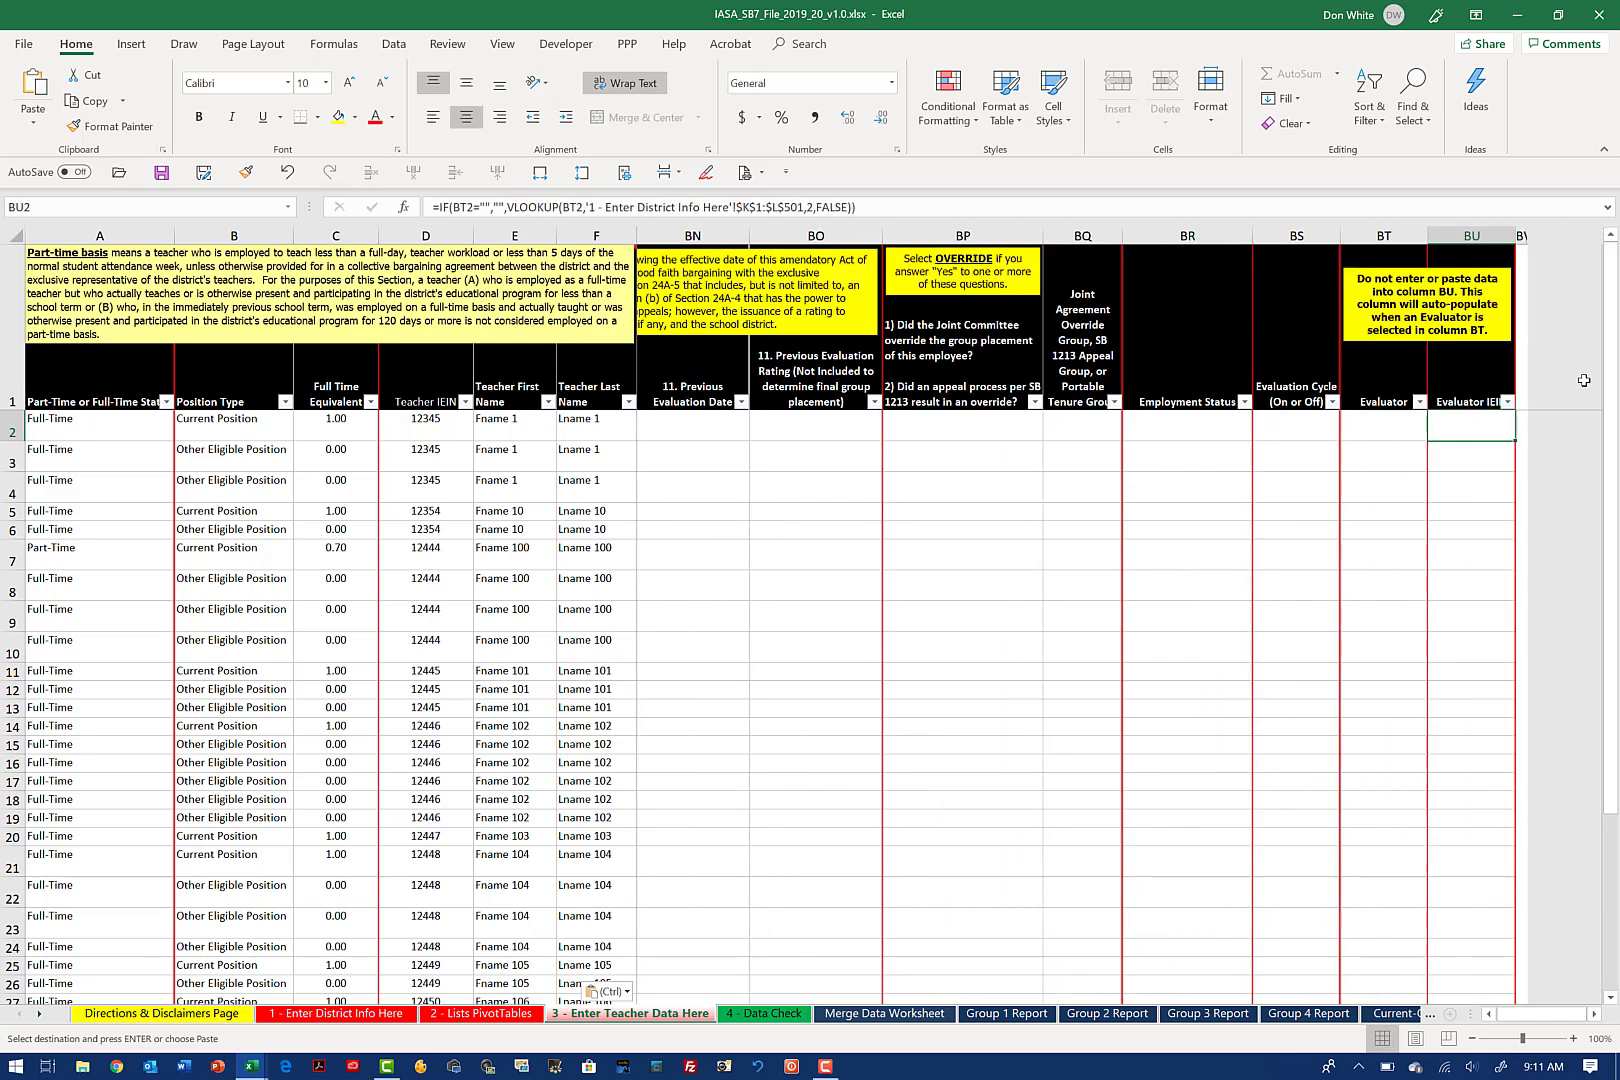
key(Left)
key(Left)
key(Left)
key(Left)
key(Left)
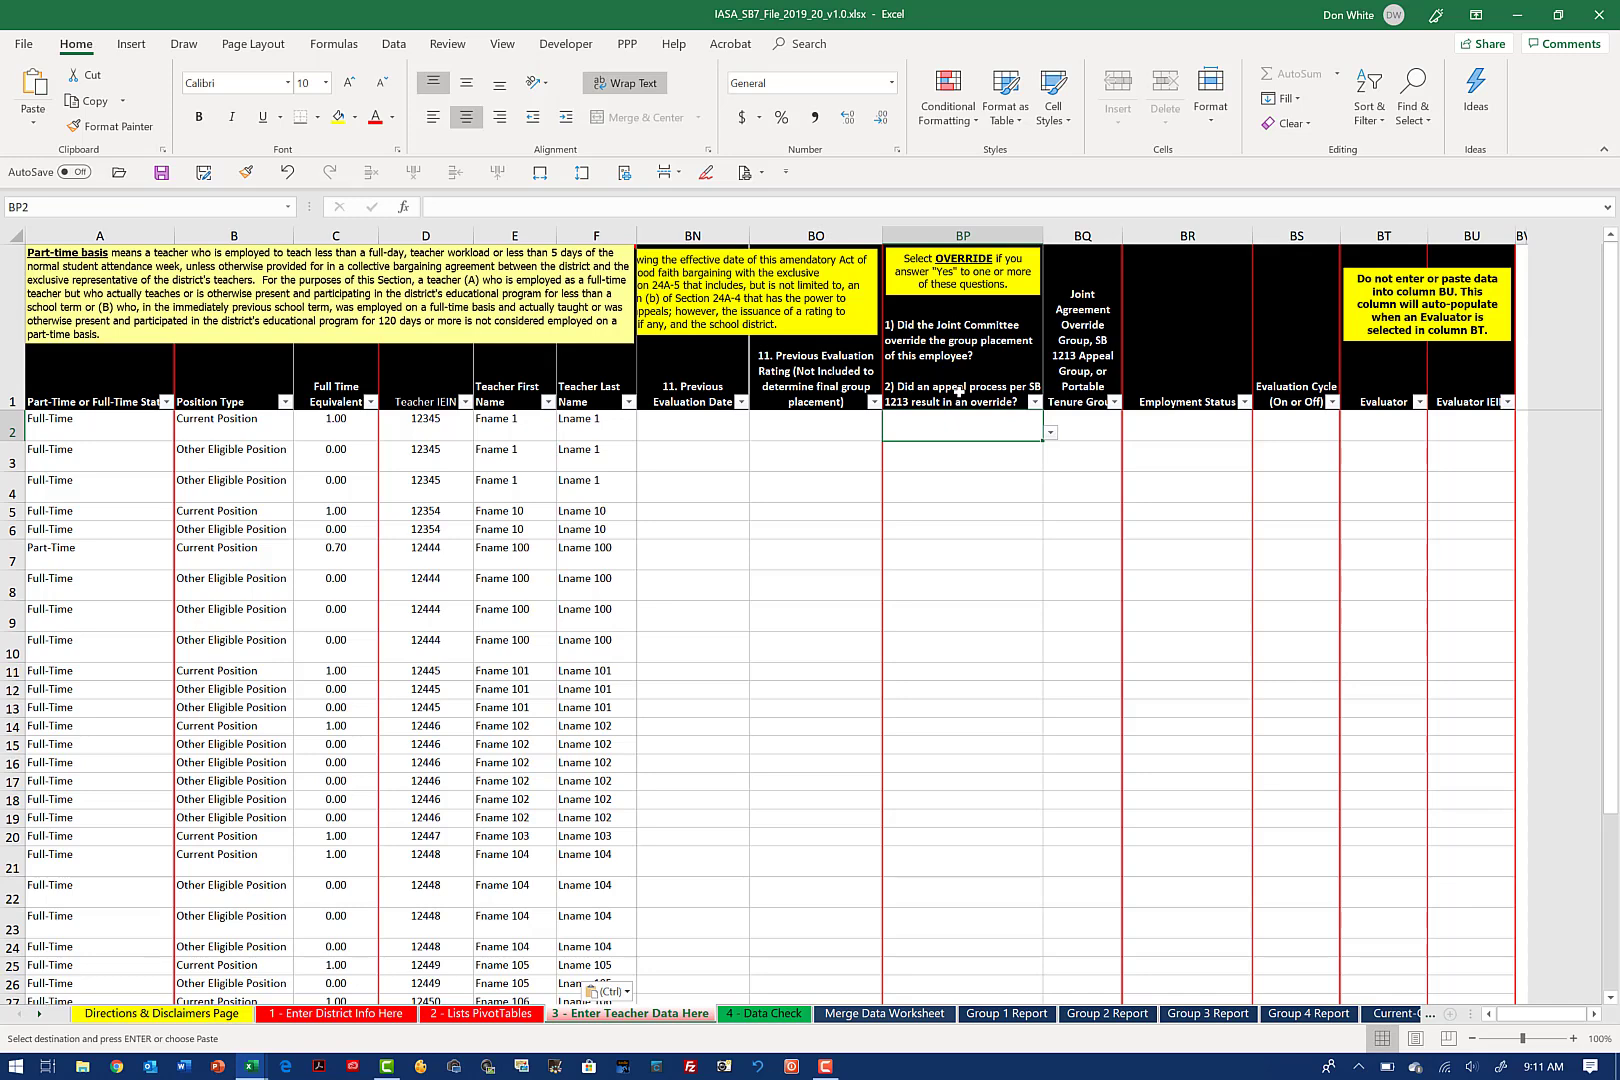
click(1003, 386)
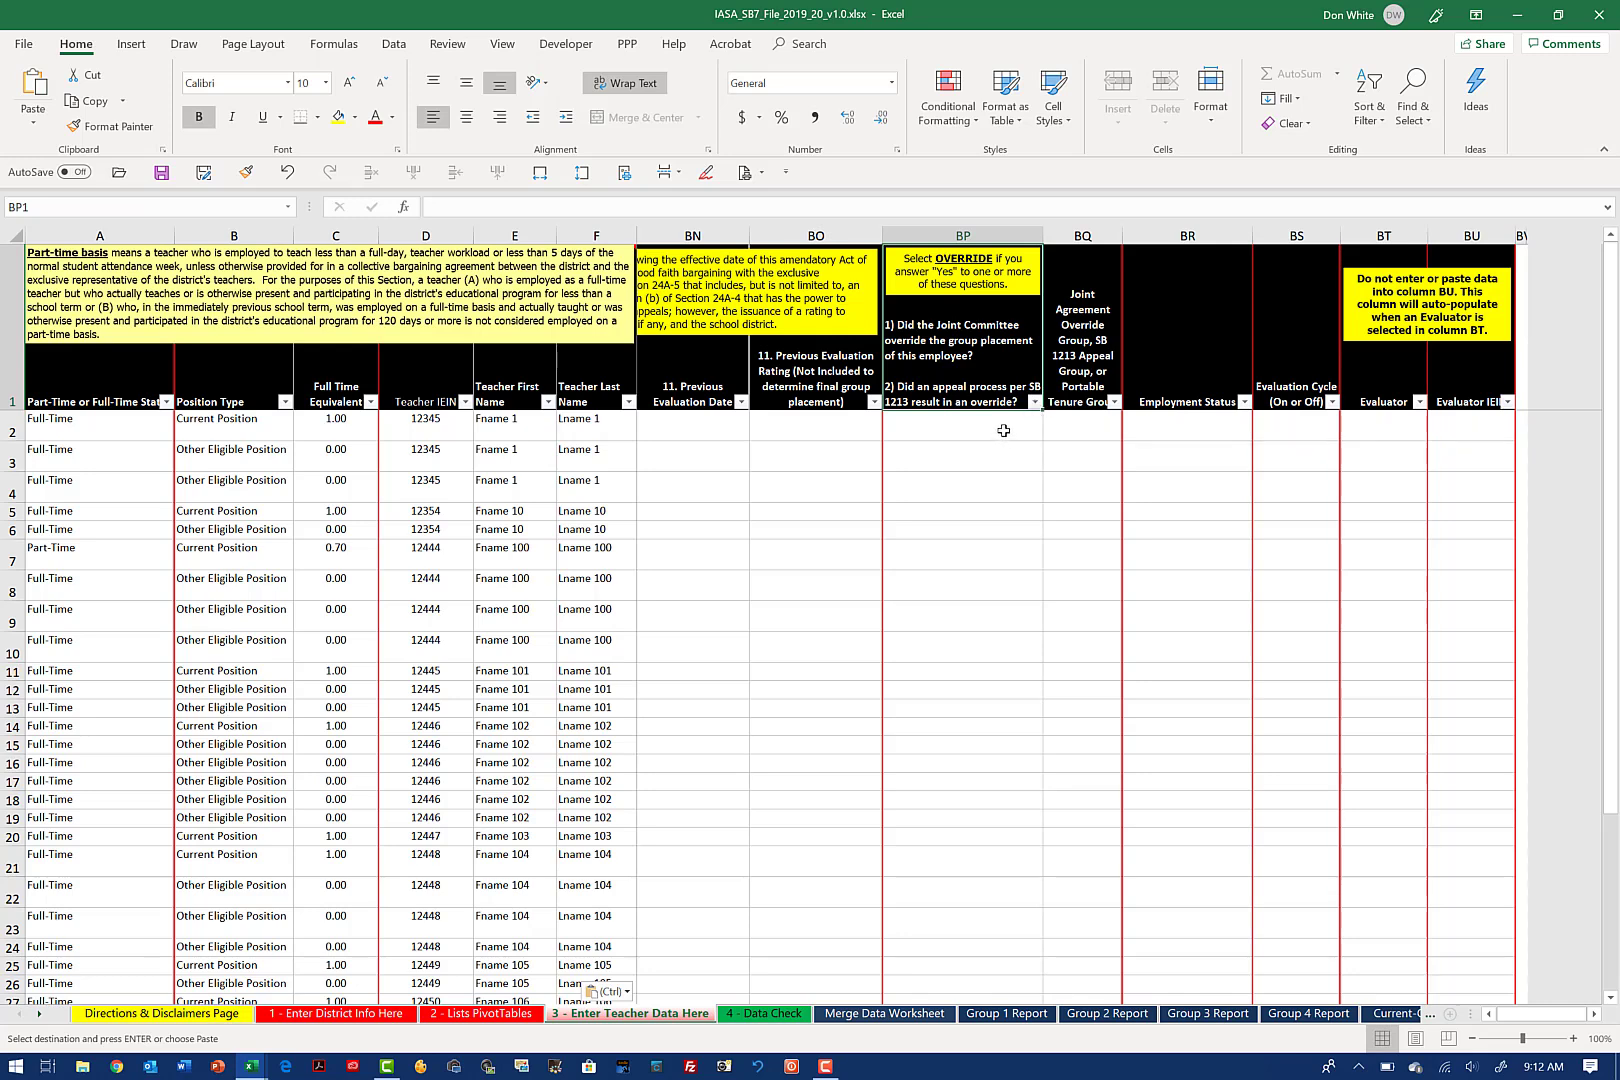
click(1003, 430)
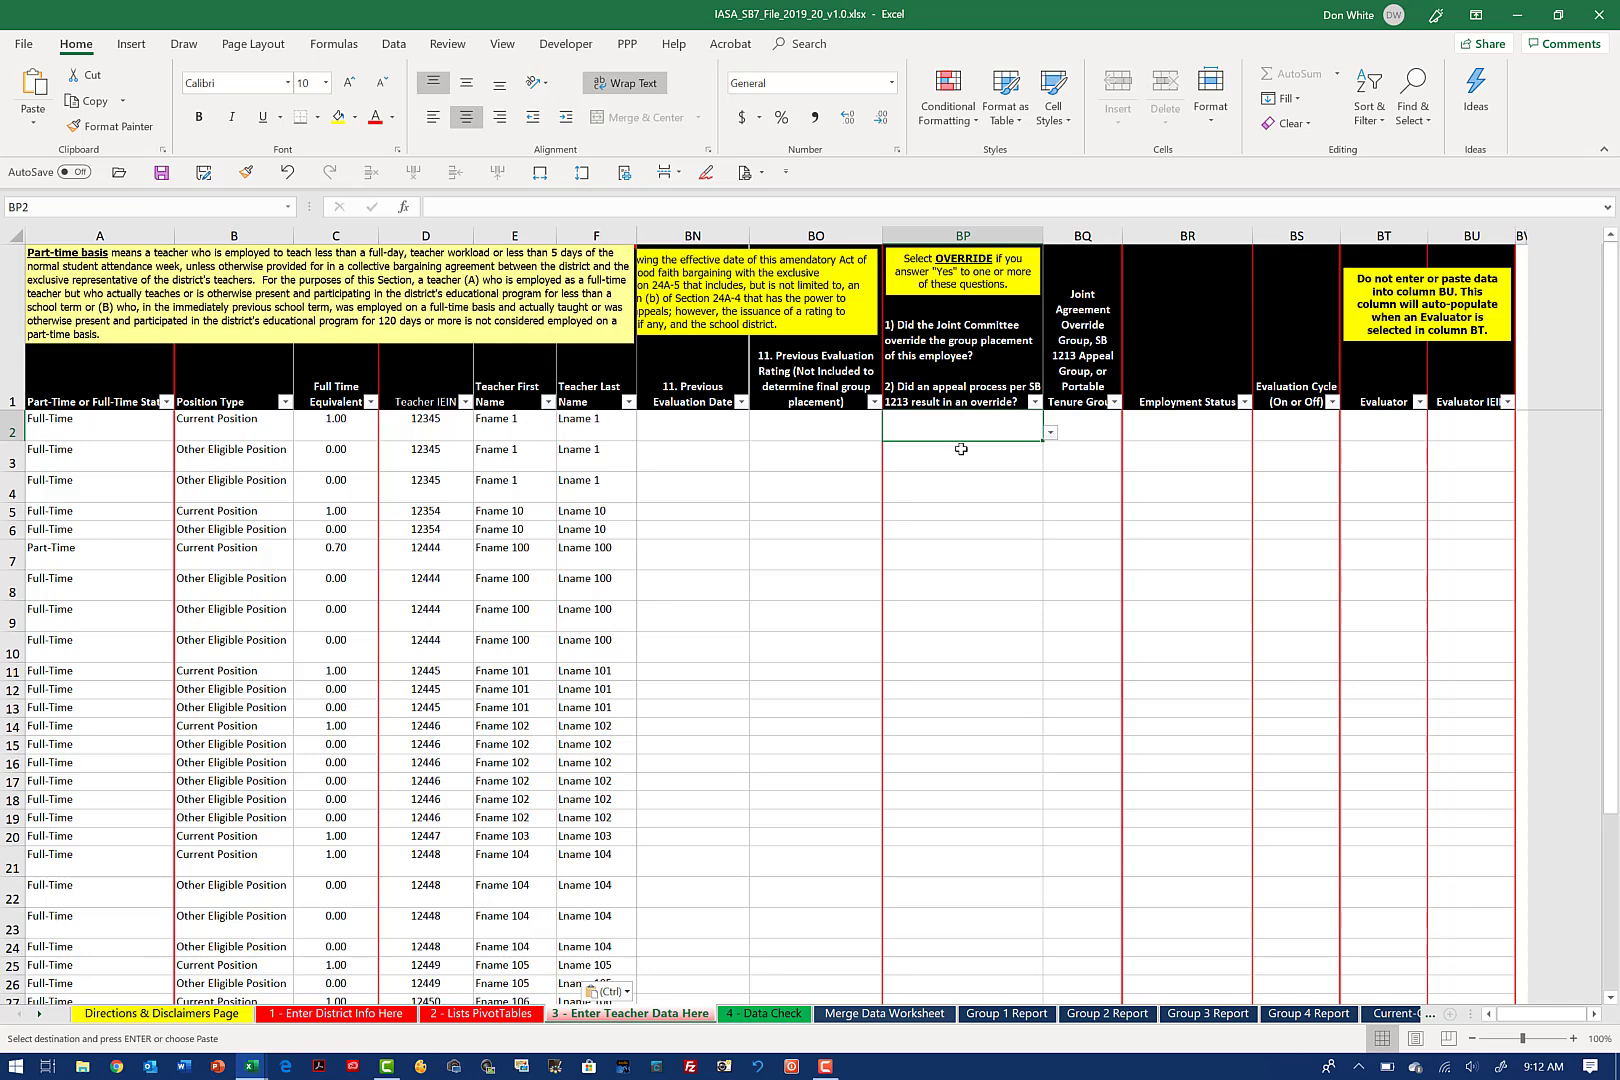
Step: Copy the override through evaluator data in BN2:BR1258 of the 2018_19 sample workbook and return to the 2019_20 workbook
key(alt+Tab)
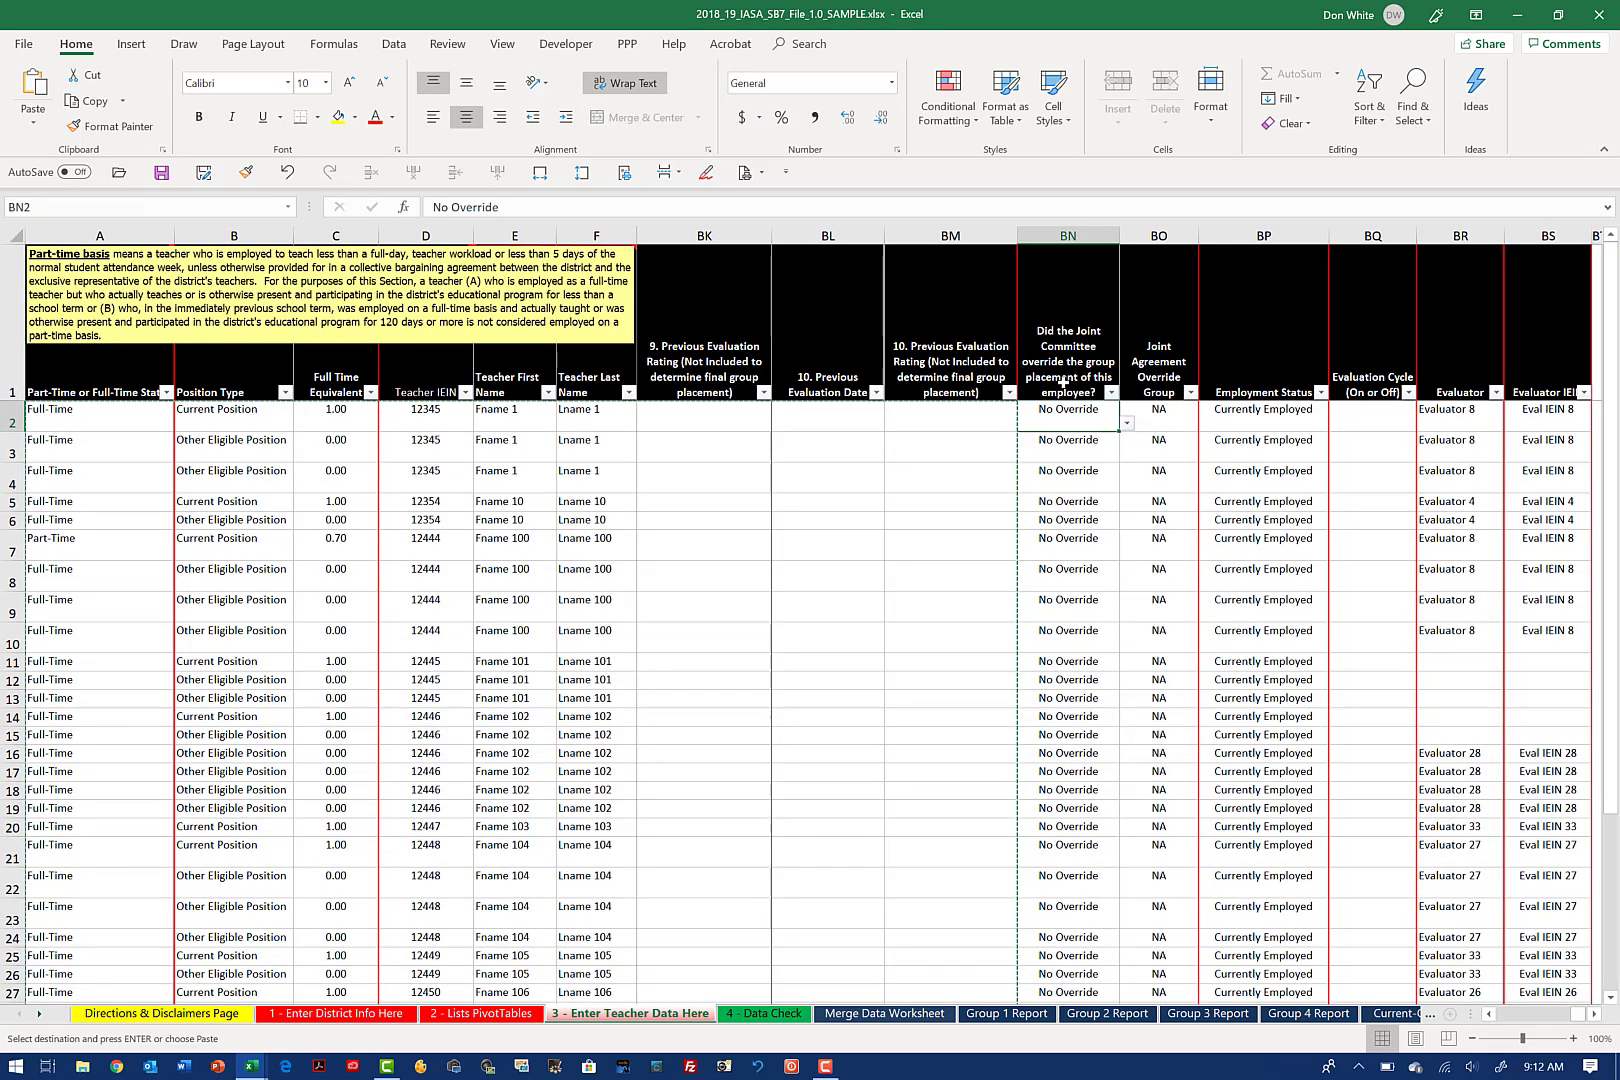
key(shift+Right)
key(shift+Right)
key(shift+Right)
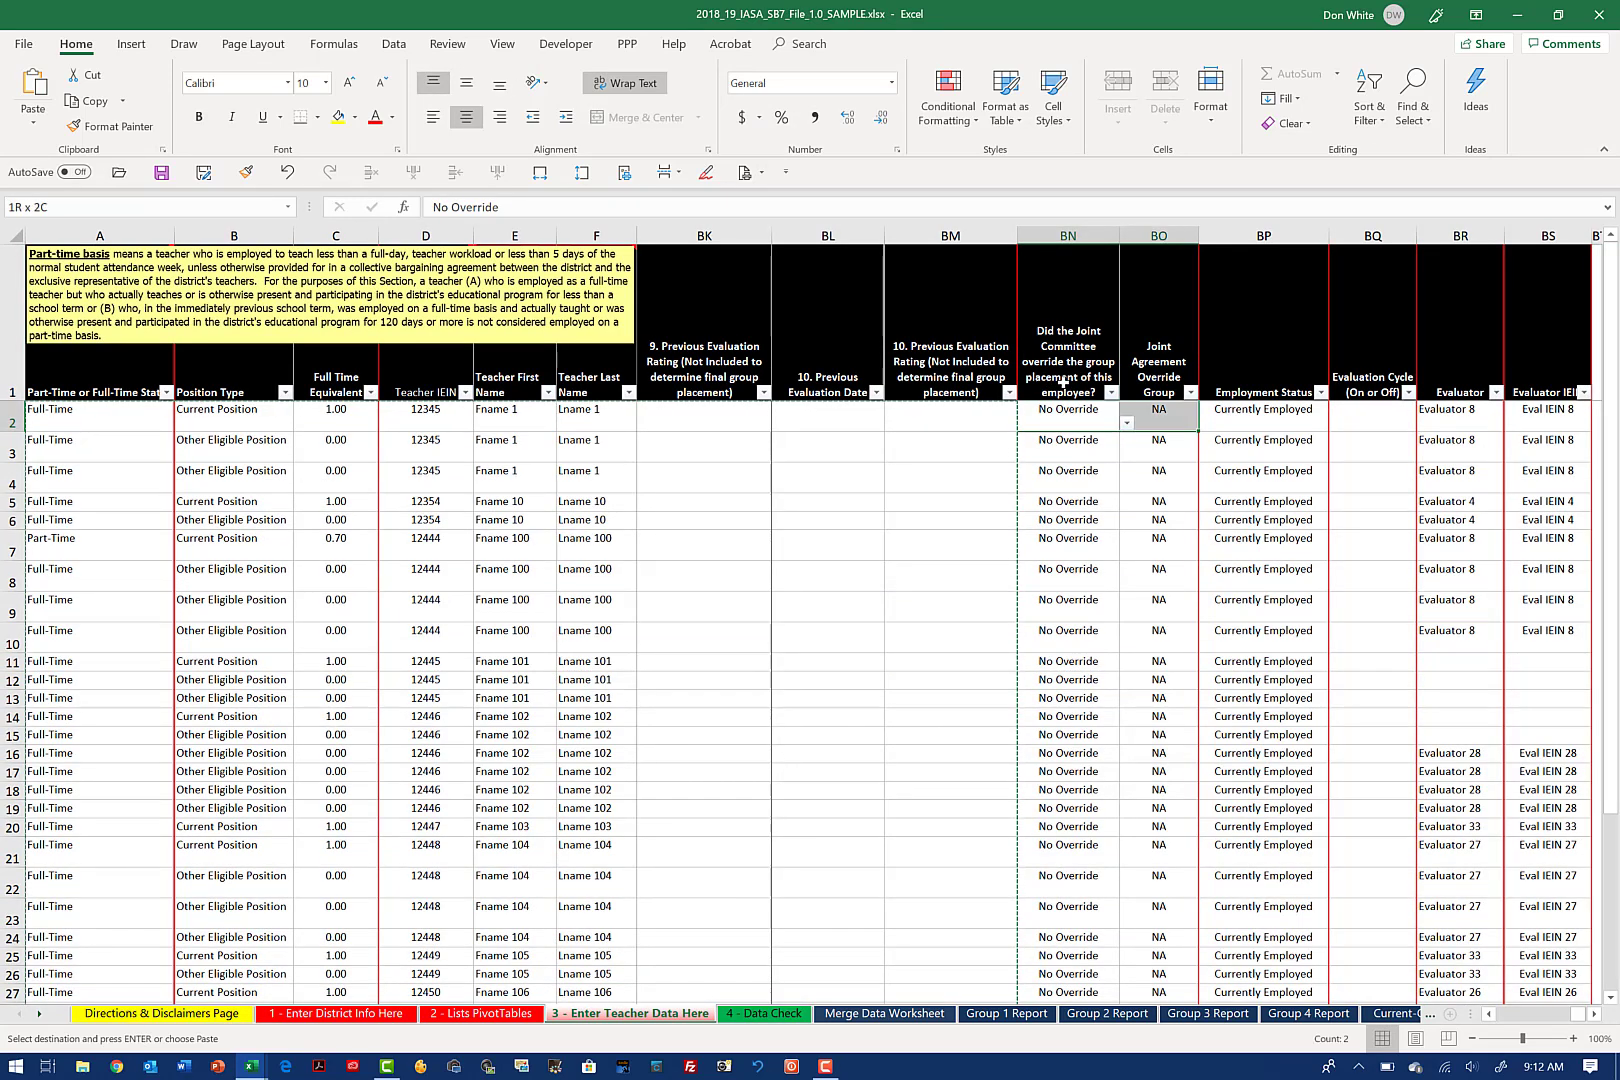
key(shift+Right)
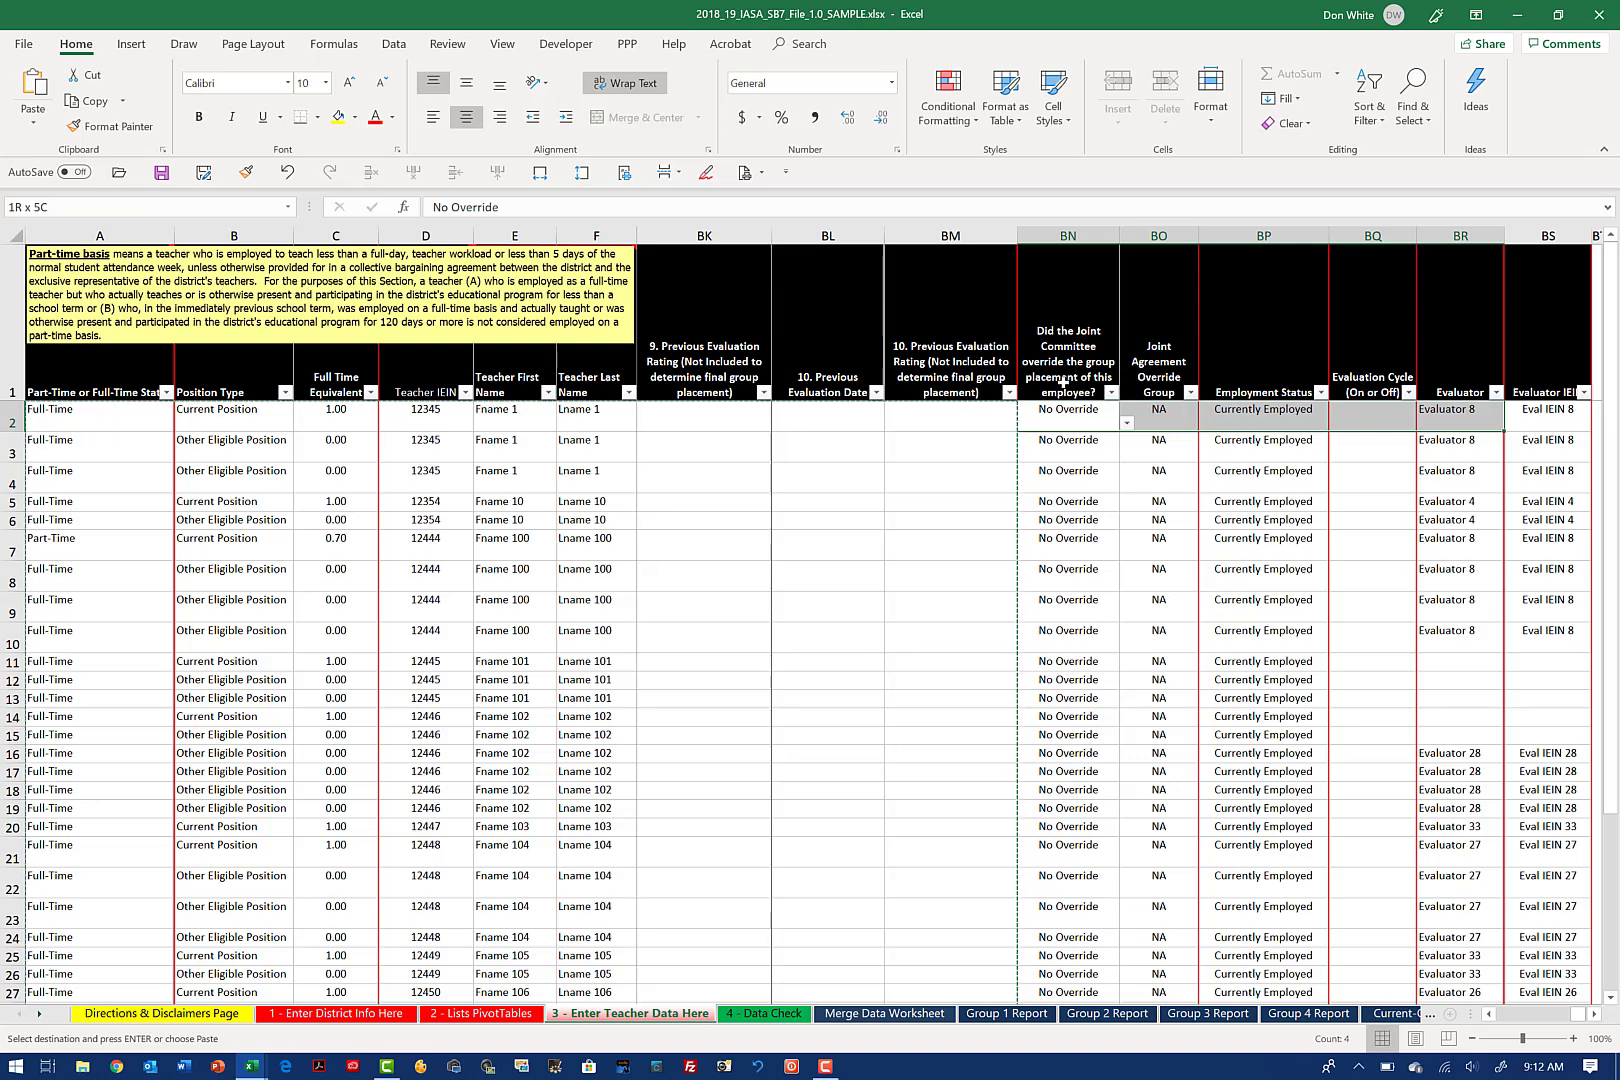
key(ctrl+shift+Down)
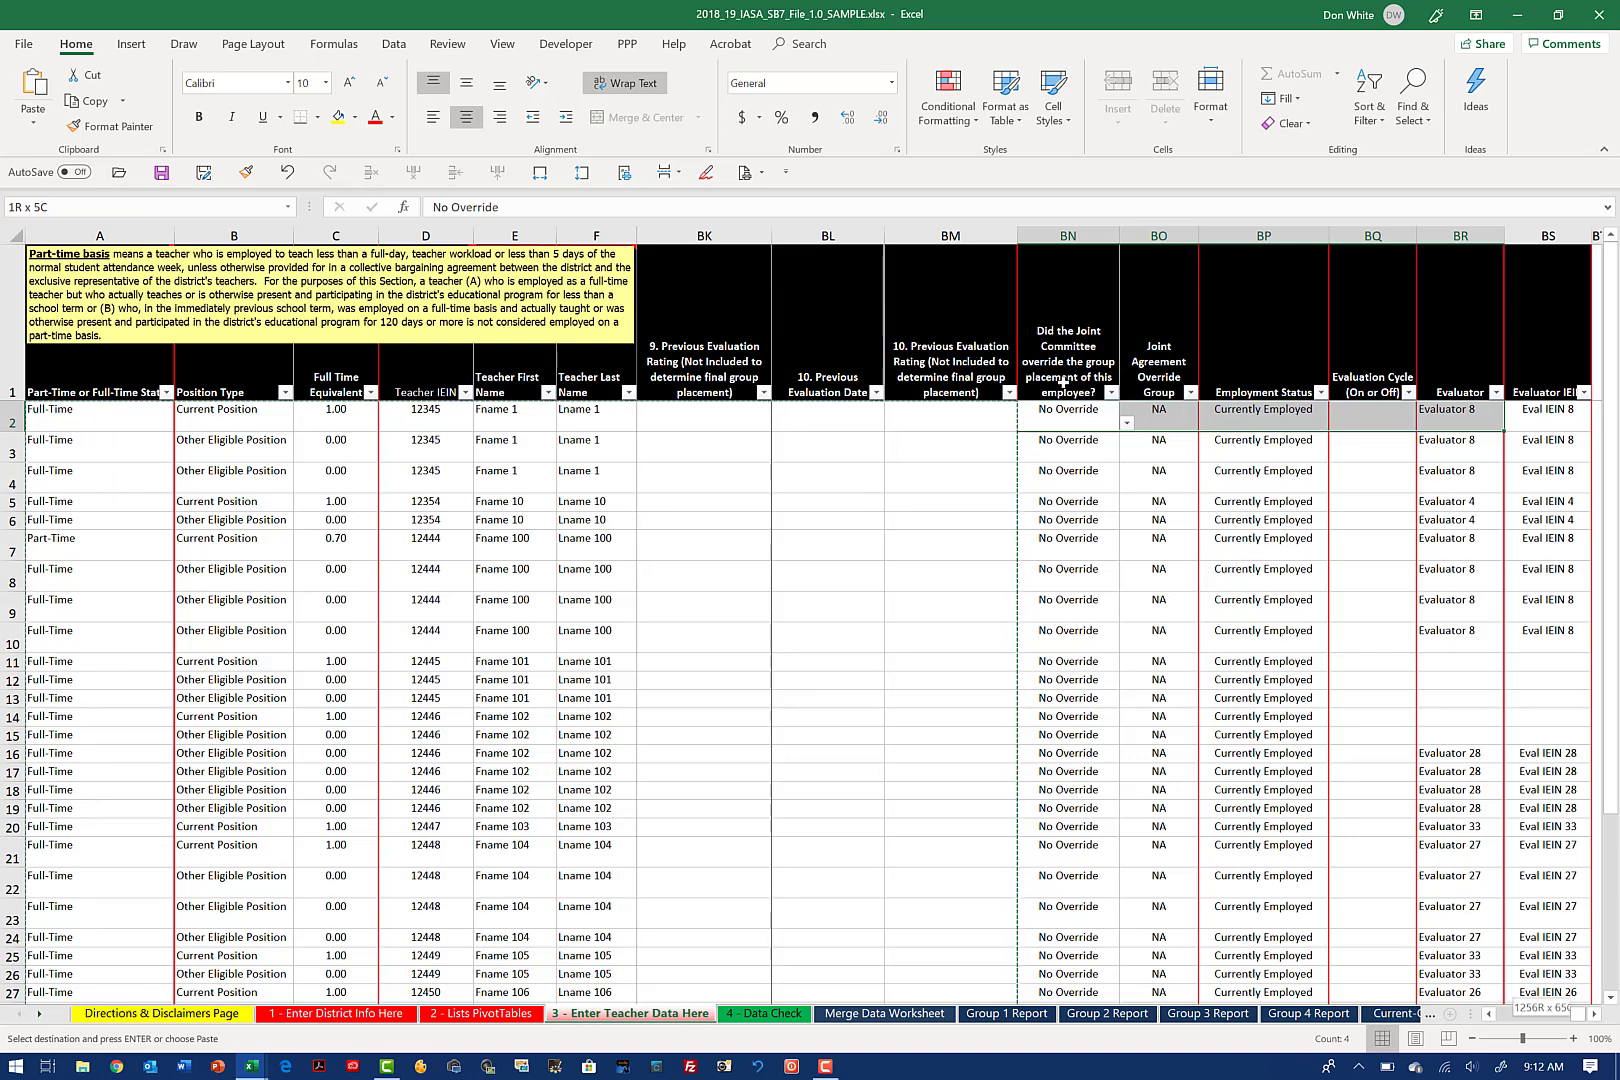
key(shift+Down)
key(shift+Down)
key(shift+Down)
key(shift+Down)
key(shift+Down)
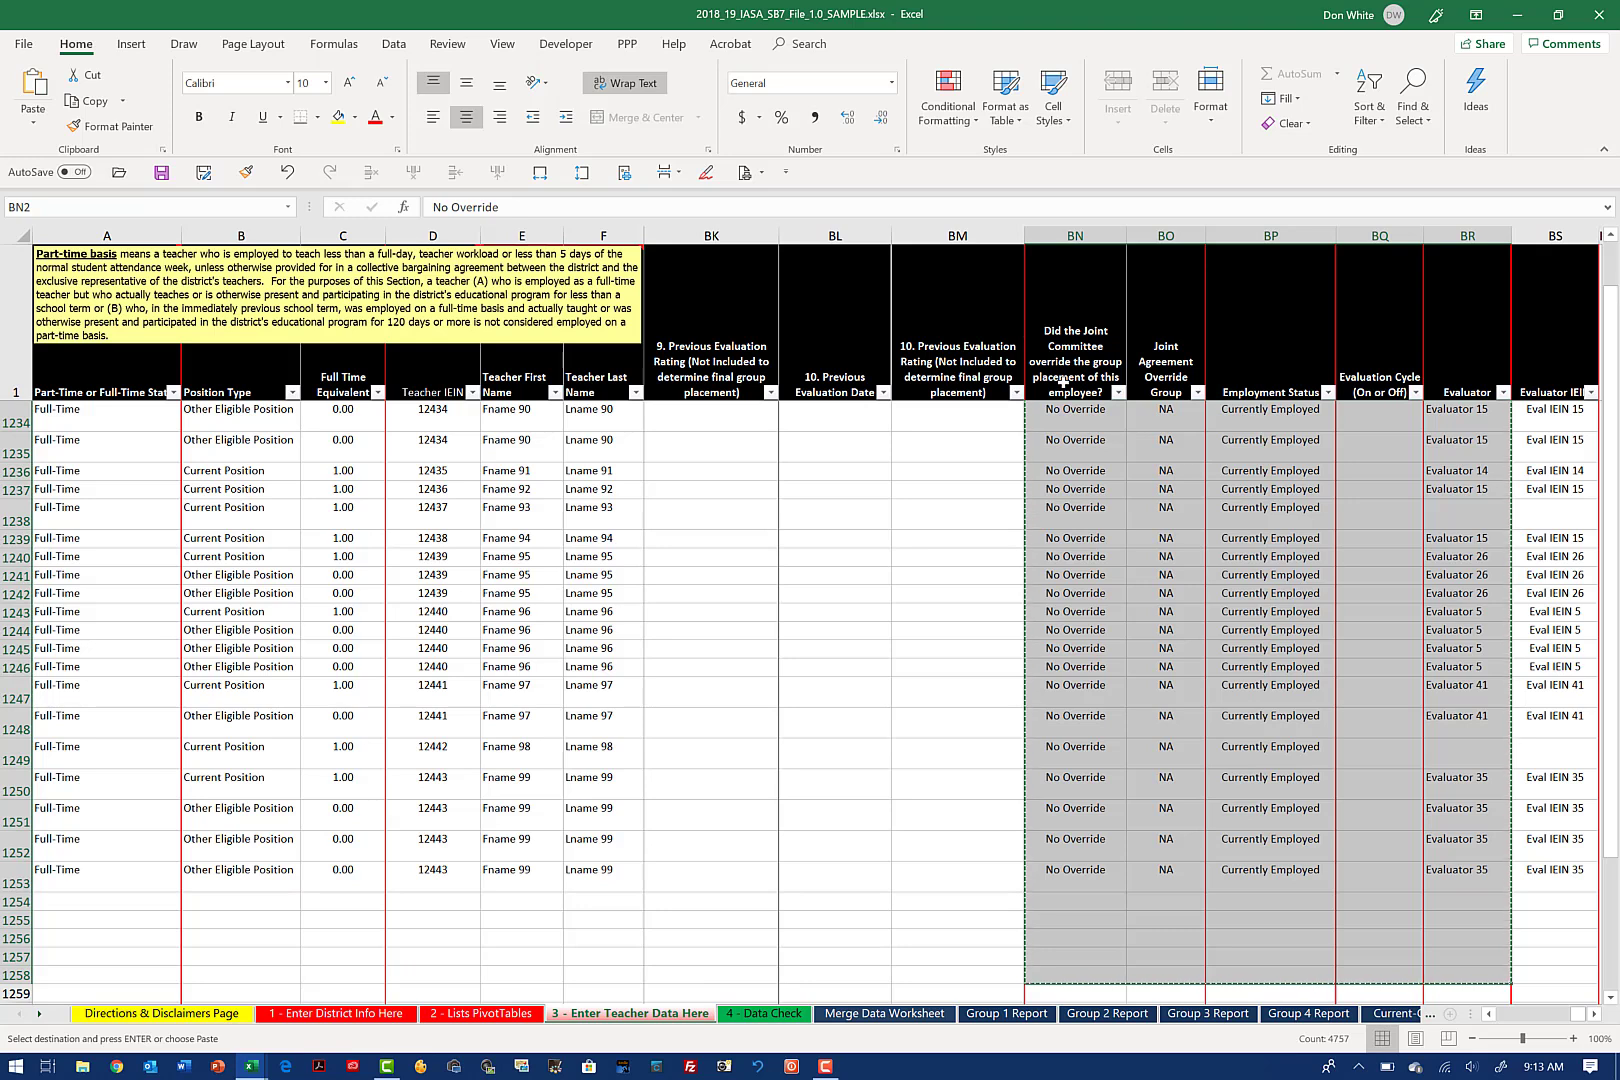
key(alt+Tab)
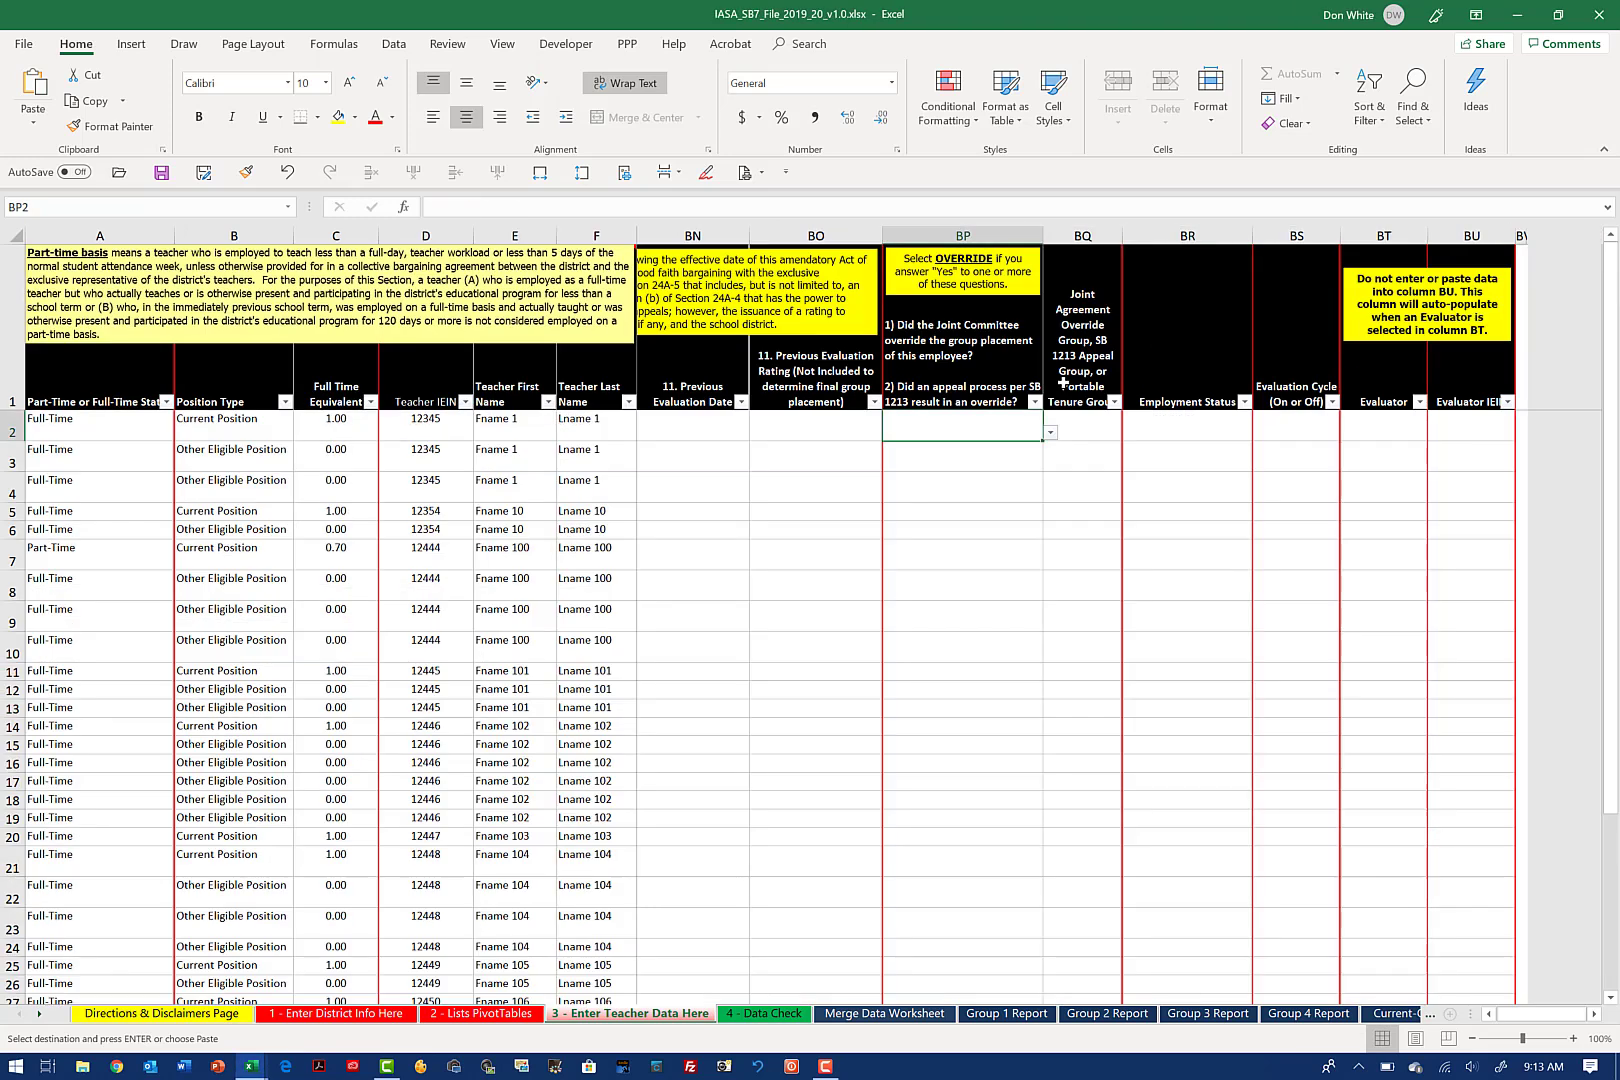
Step: Paste the copied override through evaluator data as values only into BP2 of the teacher data sheet
right_click(973, 426)
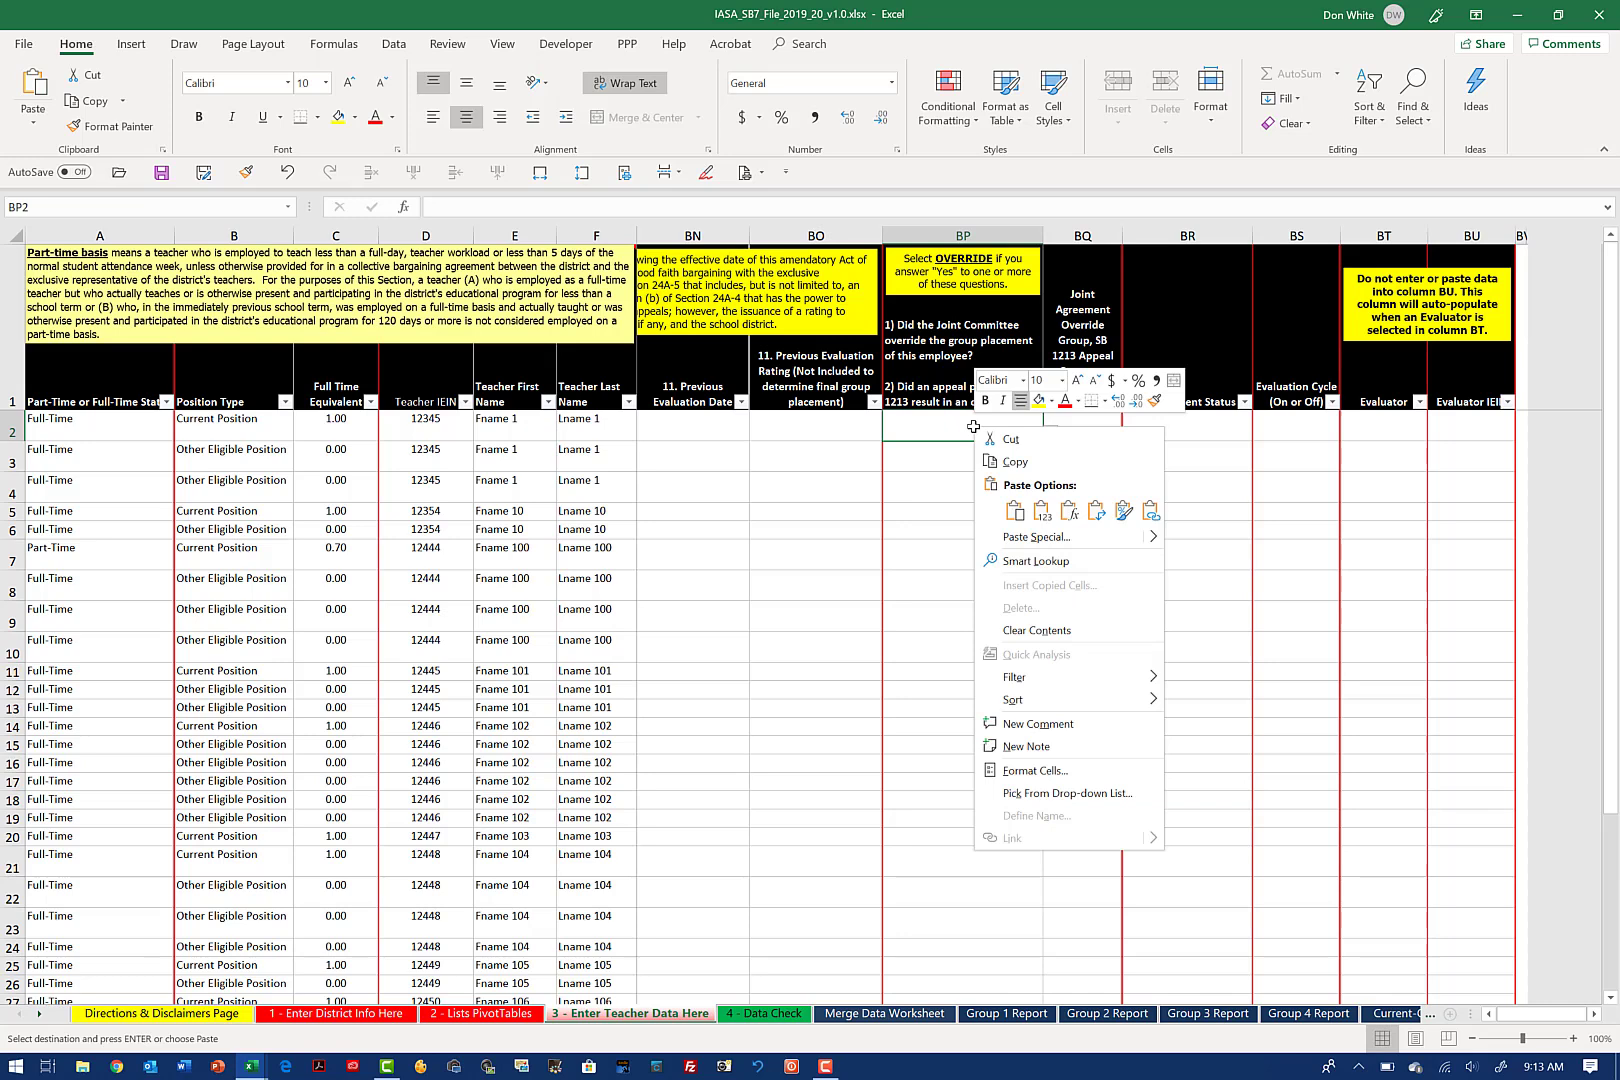
click(1042, 511)
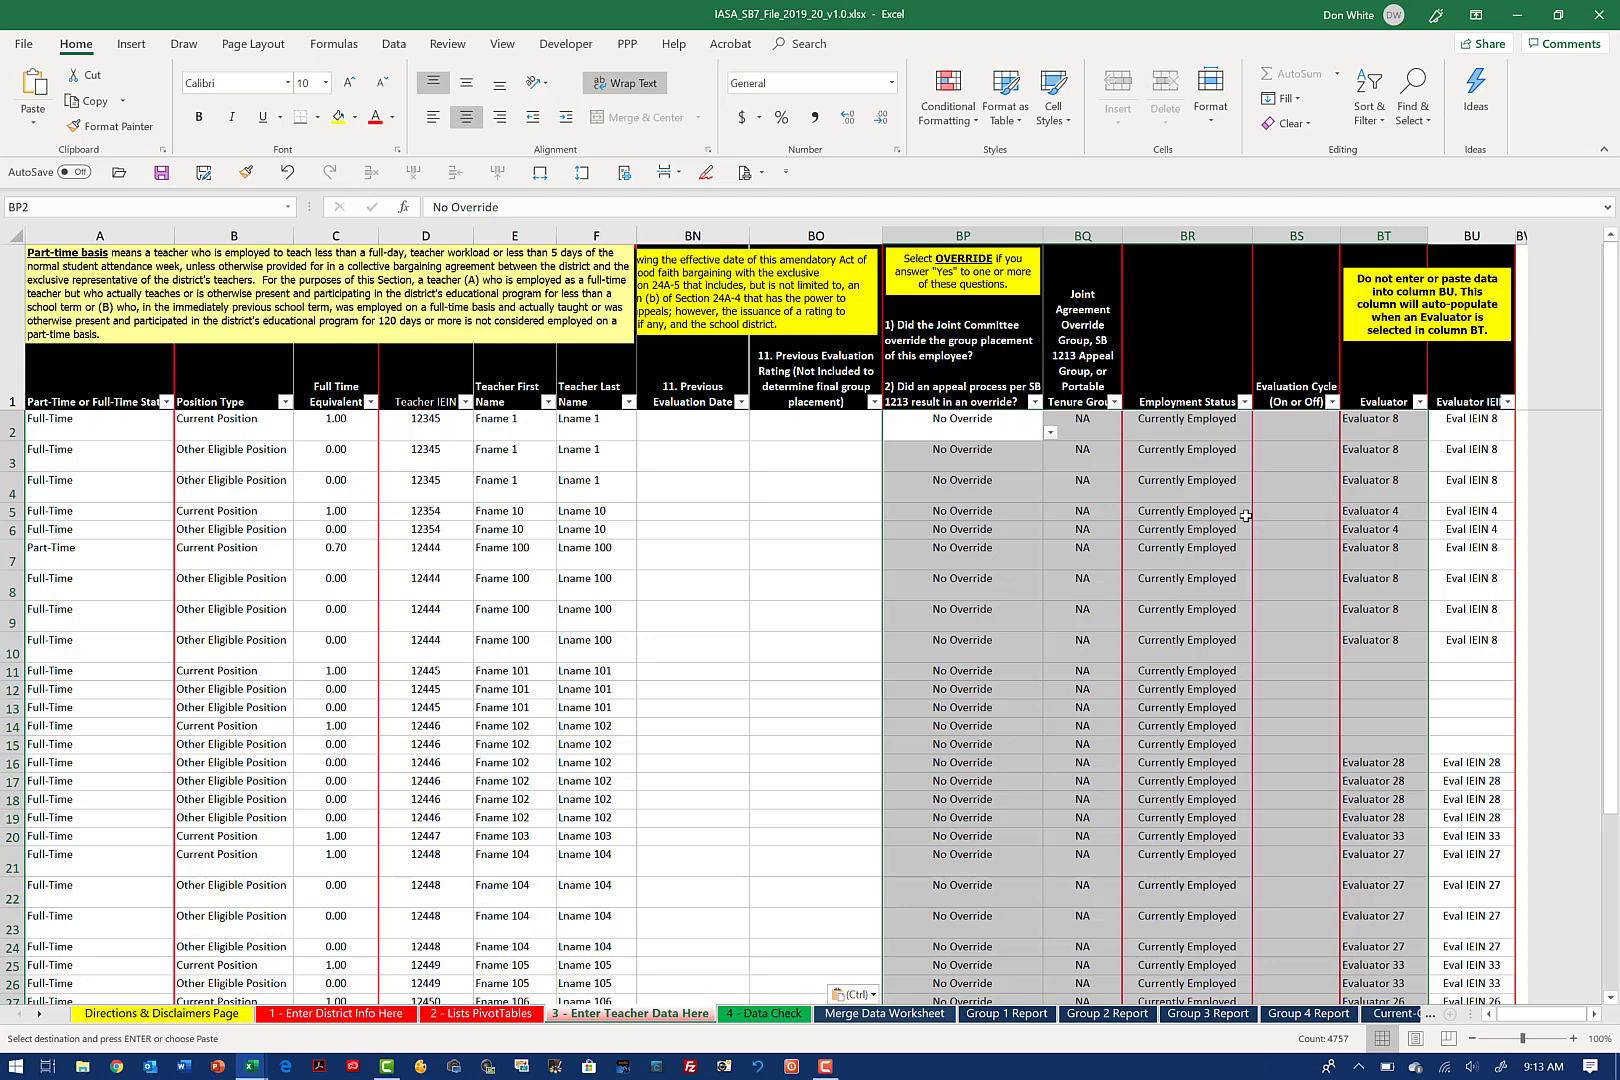
Step: Examine the transferred teacher data across row 2 from column B to BR, including the Employment Status options in BR2
click(232, 397)
key(Down)
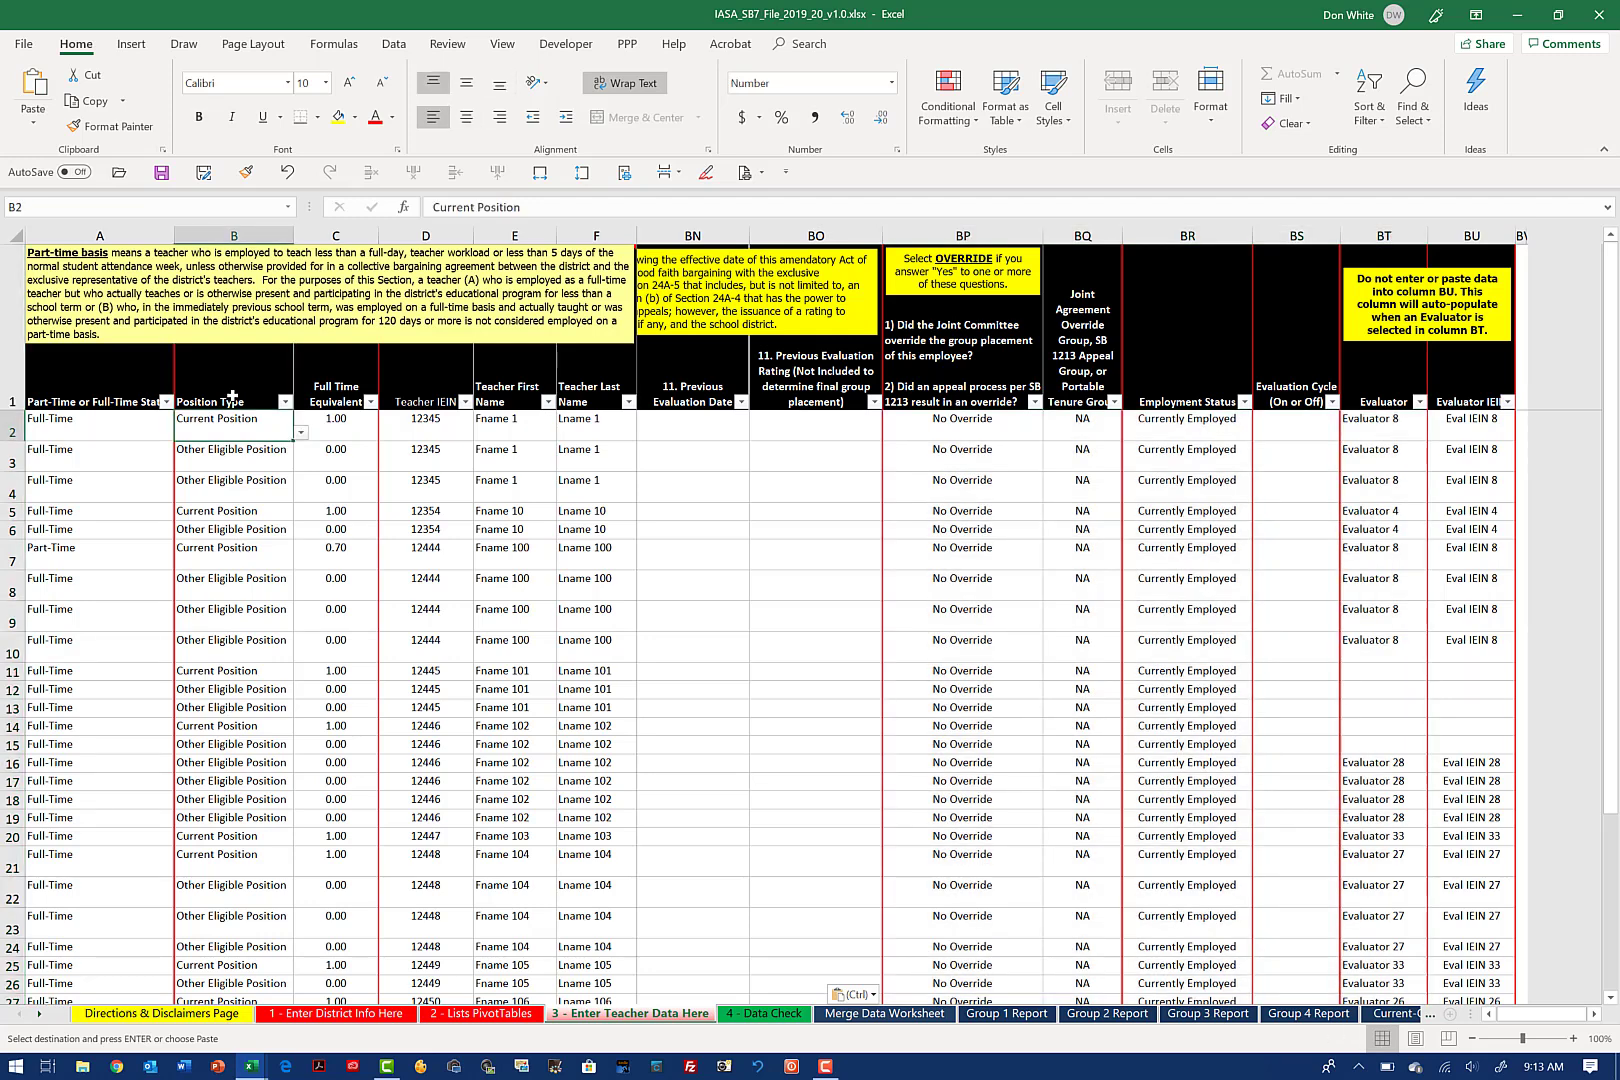
key(Right)
key(Right)
key(Right)
key(Right)
key(Right)
key(Right)
key(Right)
key(Right)
key(Right)
key(Right)
key(Right)
key(Right)
key(Right)
key(Right)
key(Right)
key(Right)
key(Right)
key(Right)
key(Right)
key(Right)
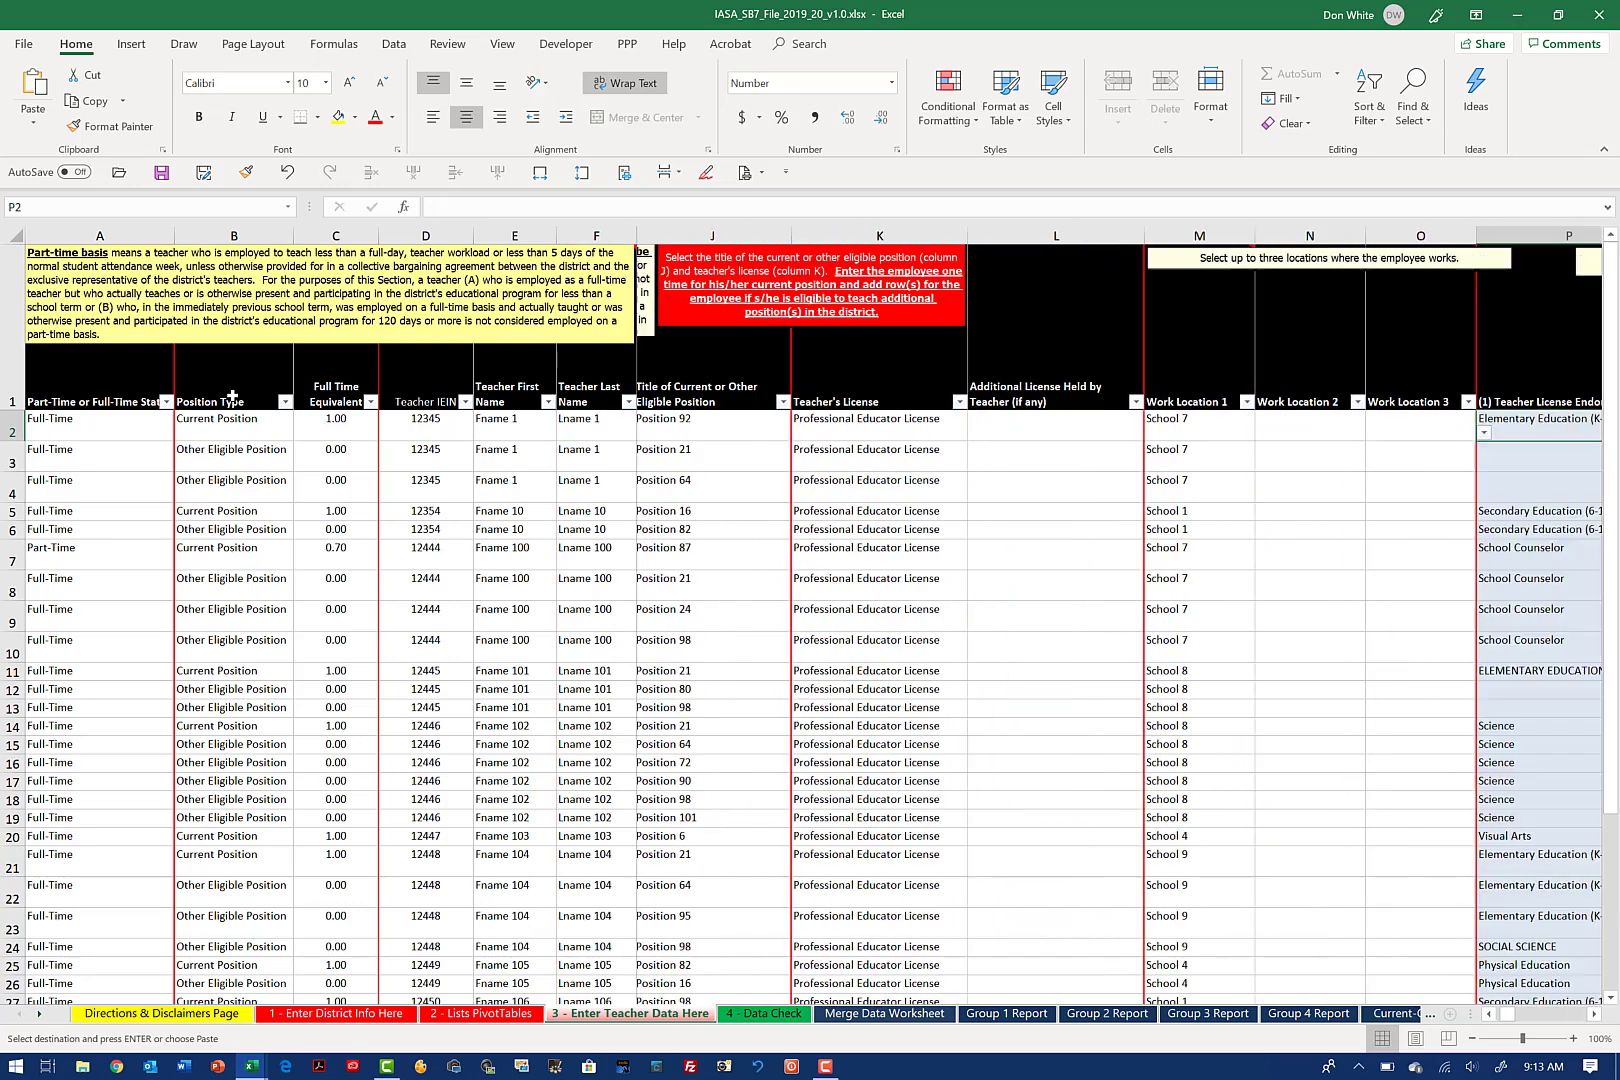
key(Right)
key(Right)
key(Right)
key(Right)
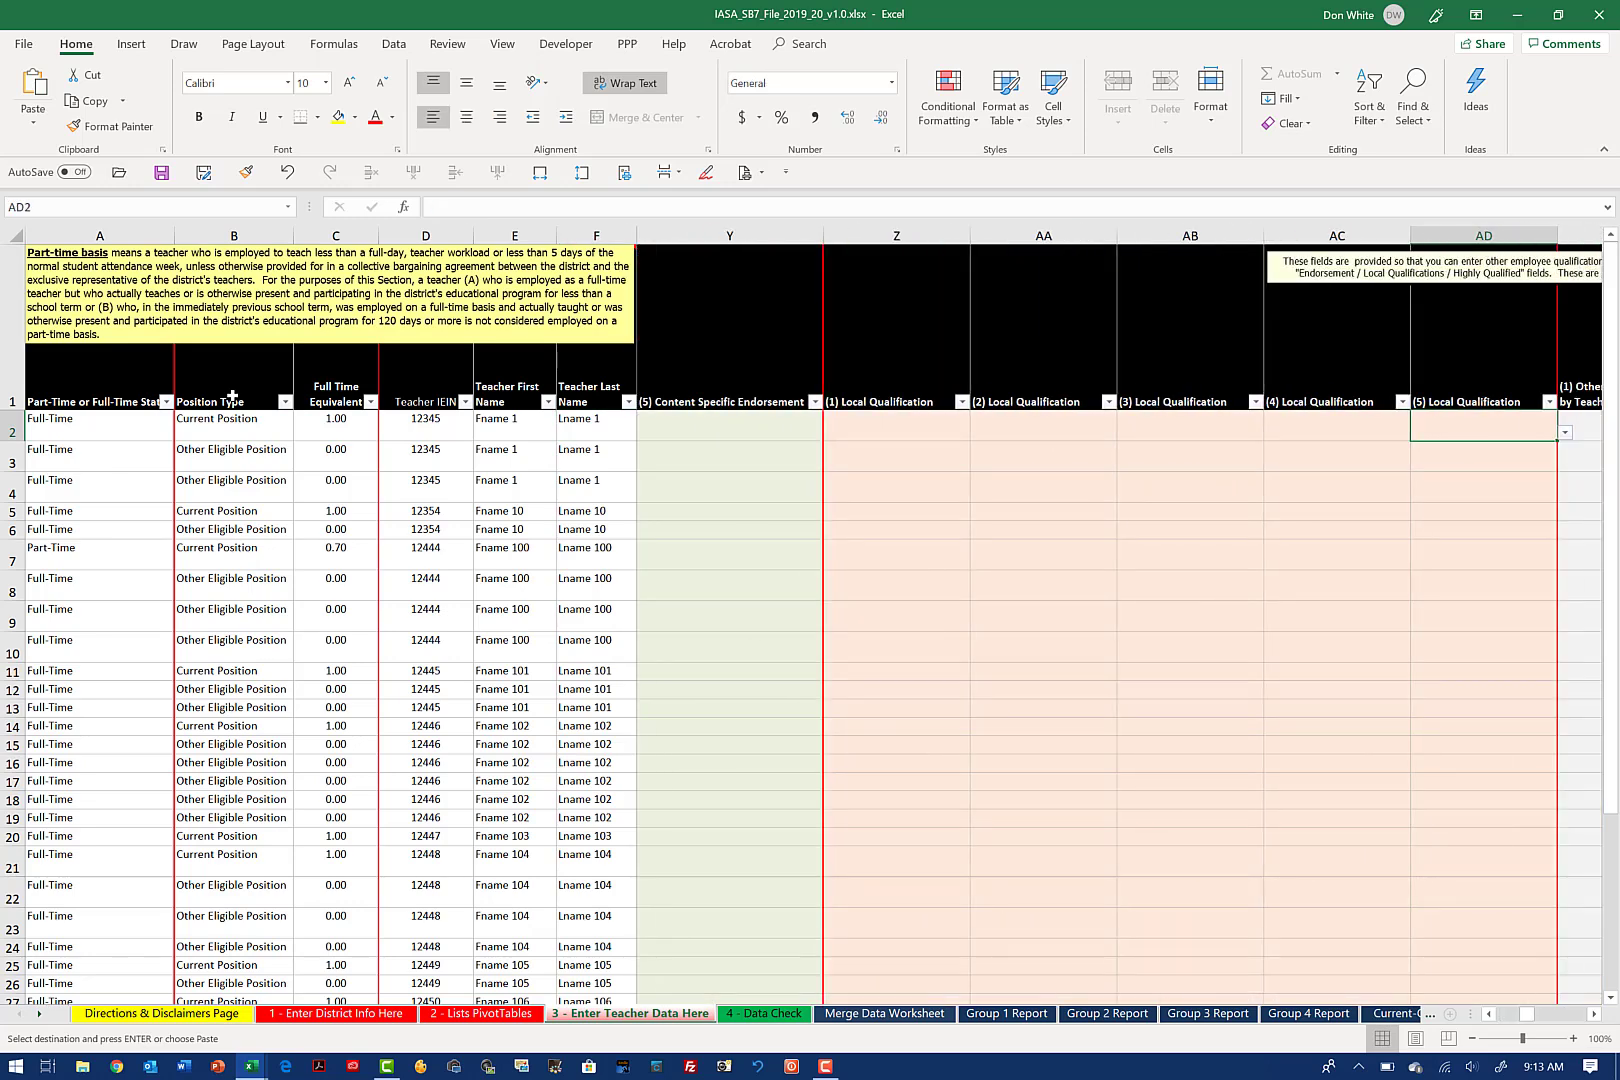
key(Right)
key(Right)
key(Right)
key(Right)
key(Right)
key(Right)
key(Right)
key(Right)
key(Right)
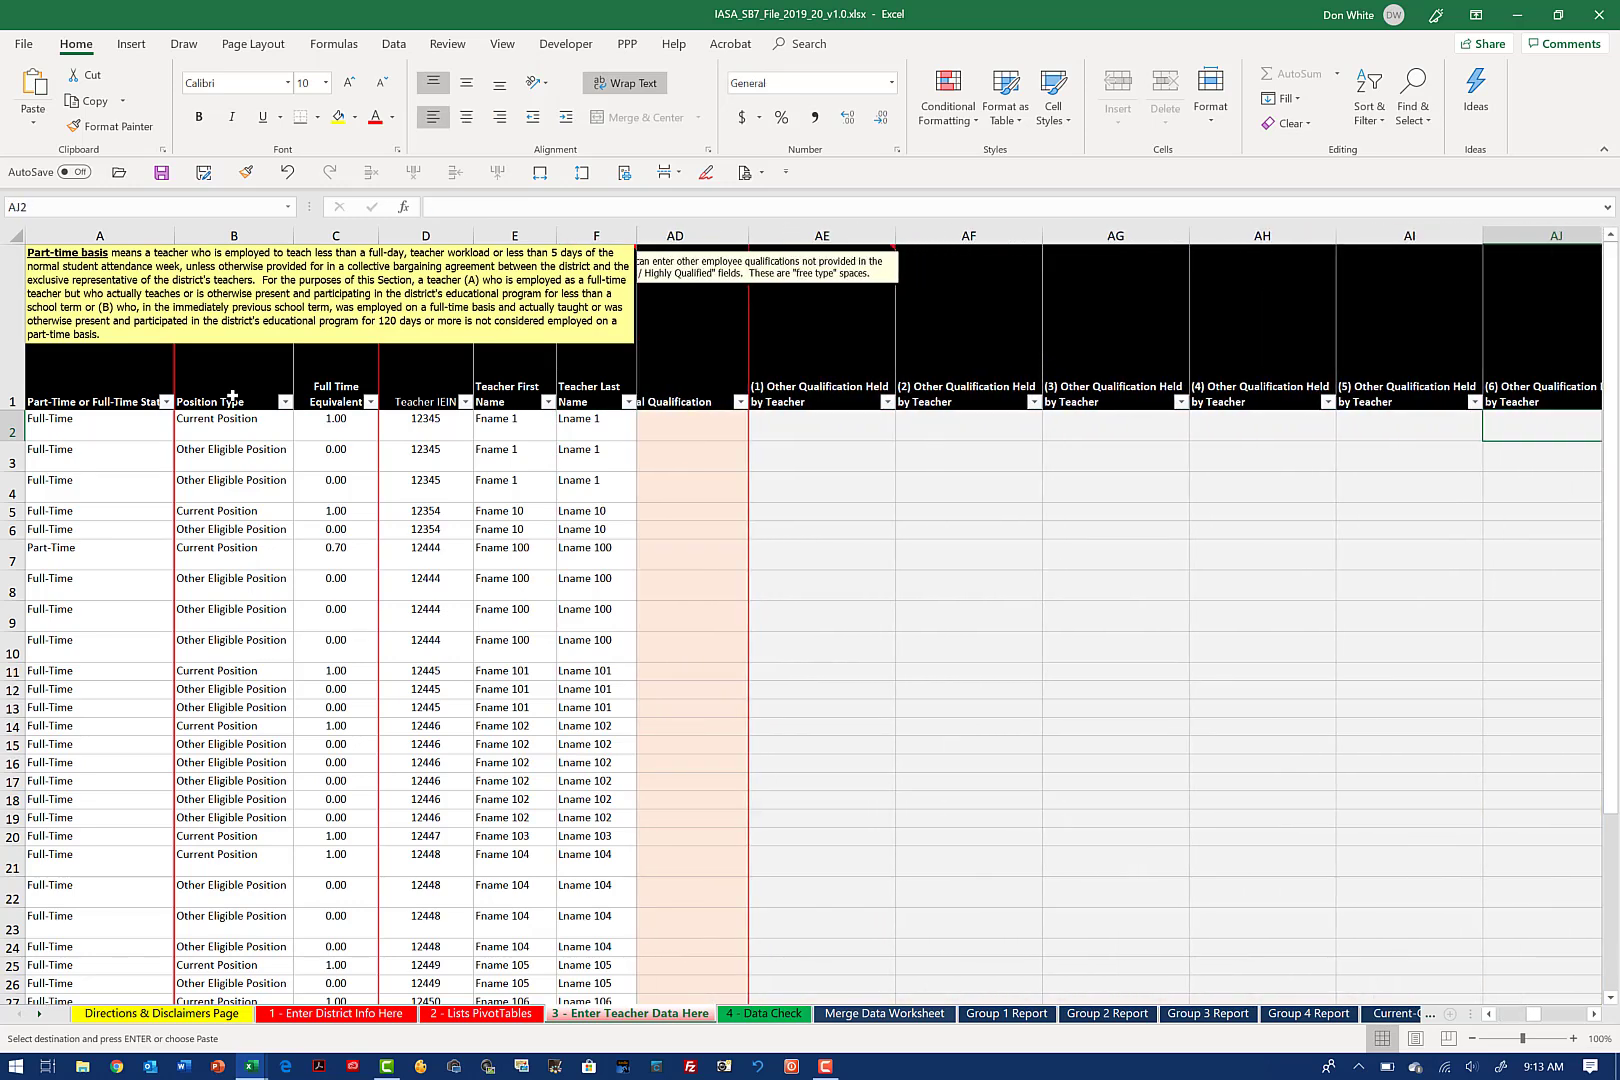
key(Right)
key(Right)
key(Right)
key(Right)
key(Right)
key(Right)
key(Right)
key(Right)
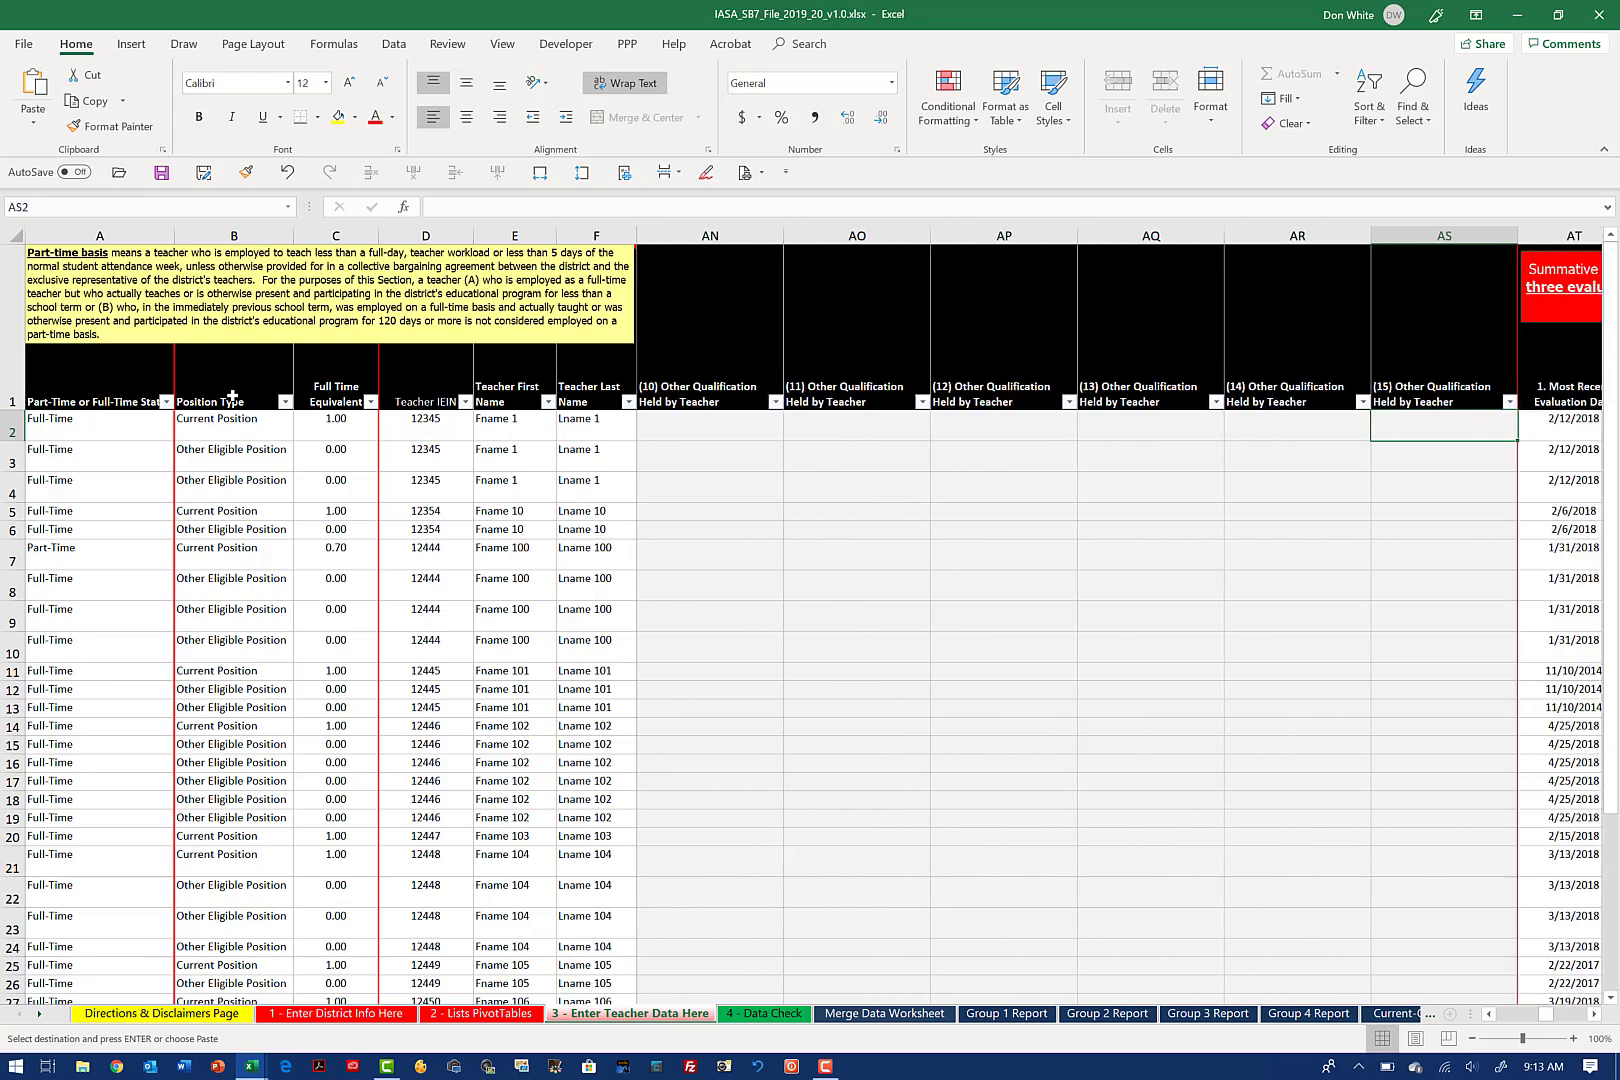
key(Right)
key(Right)
key(Right)
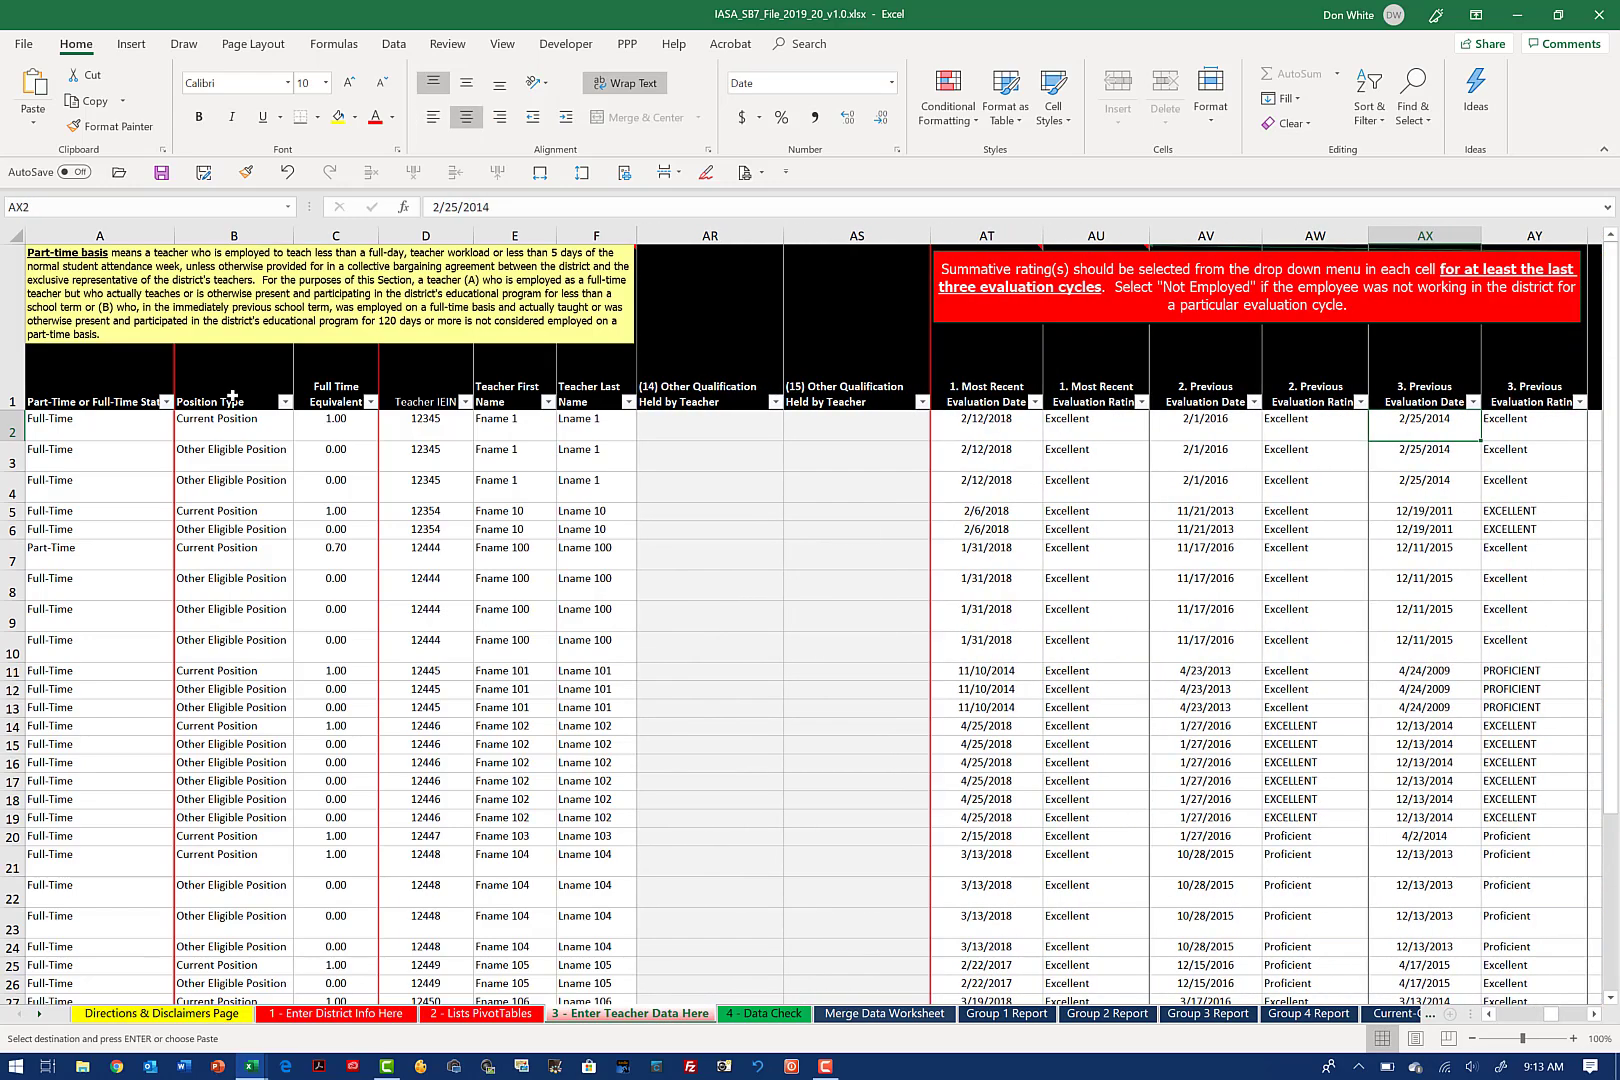
key(Right)
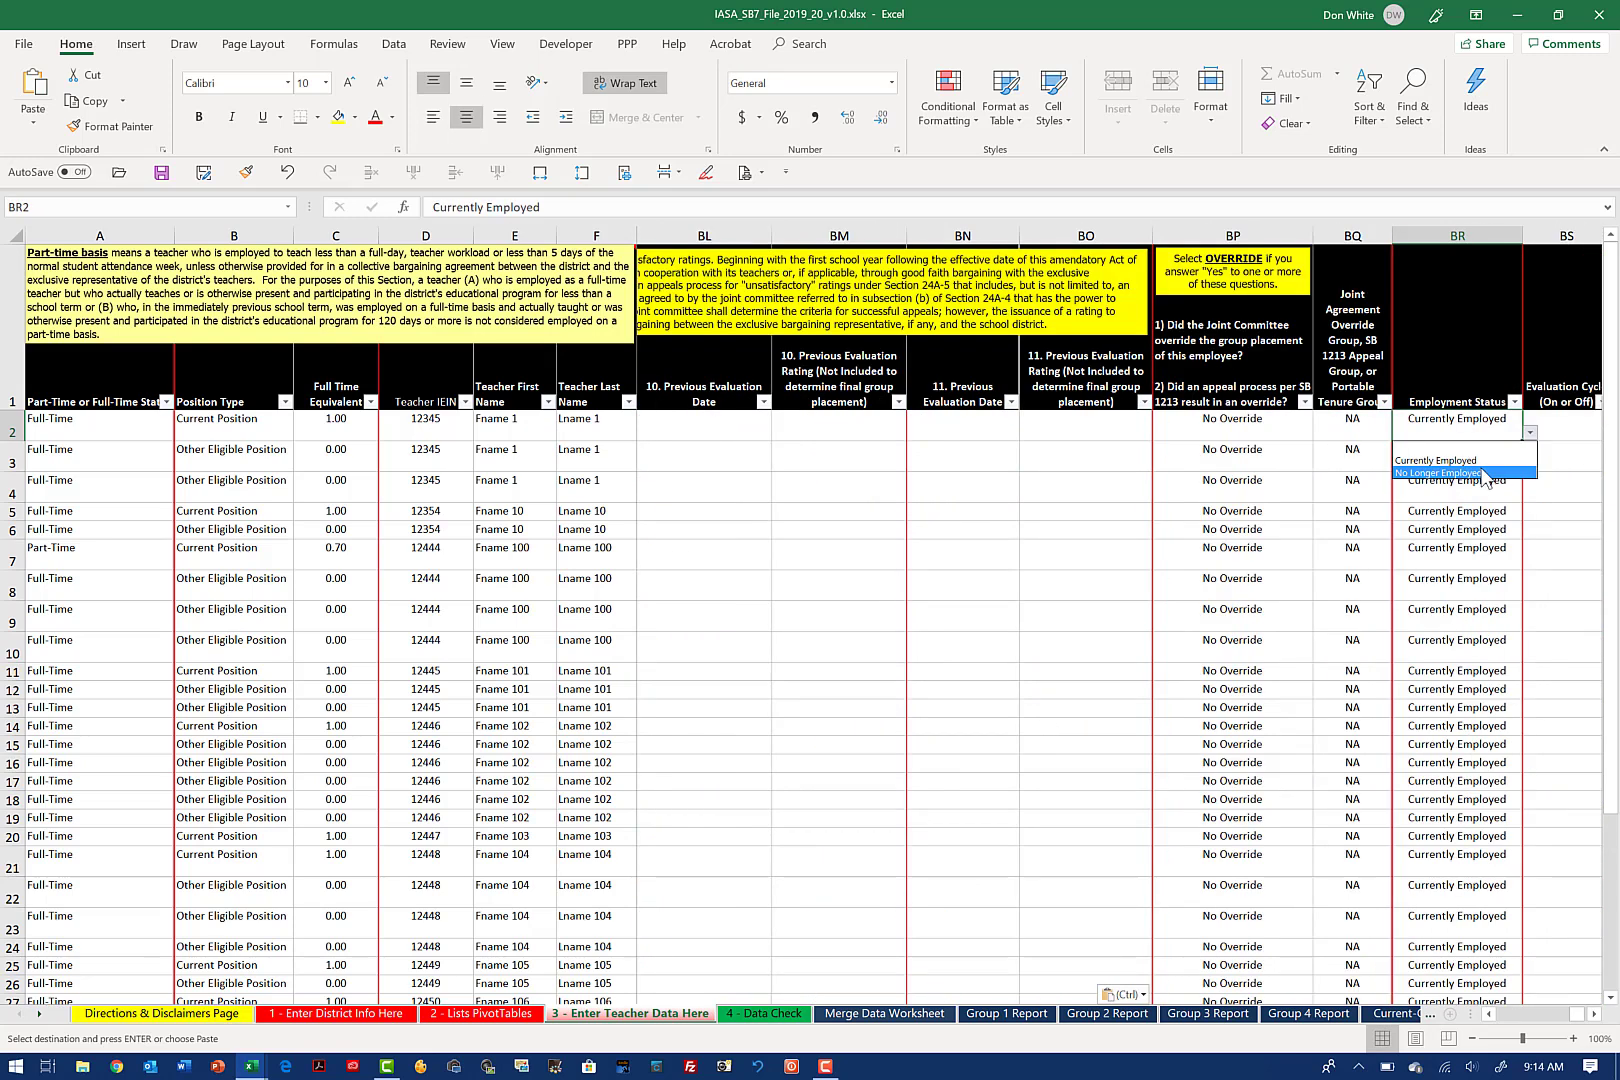
click(1477, 428)
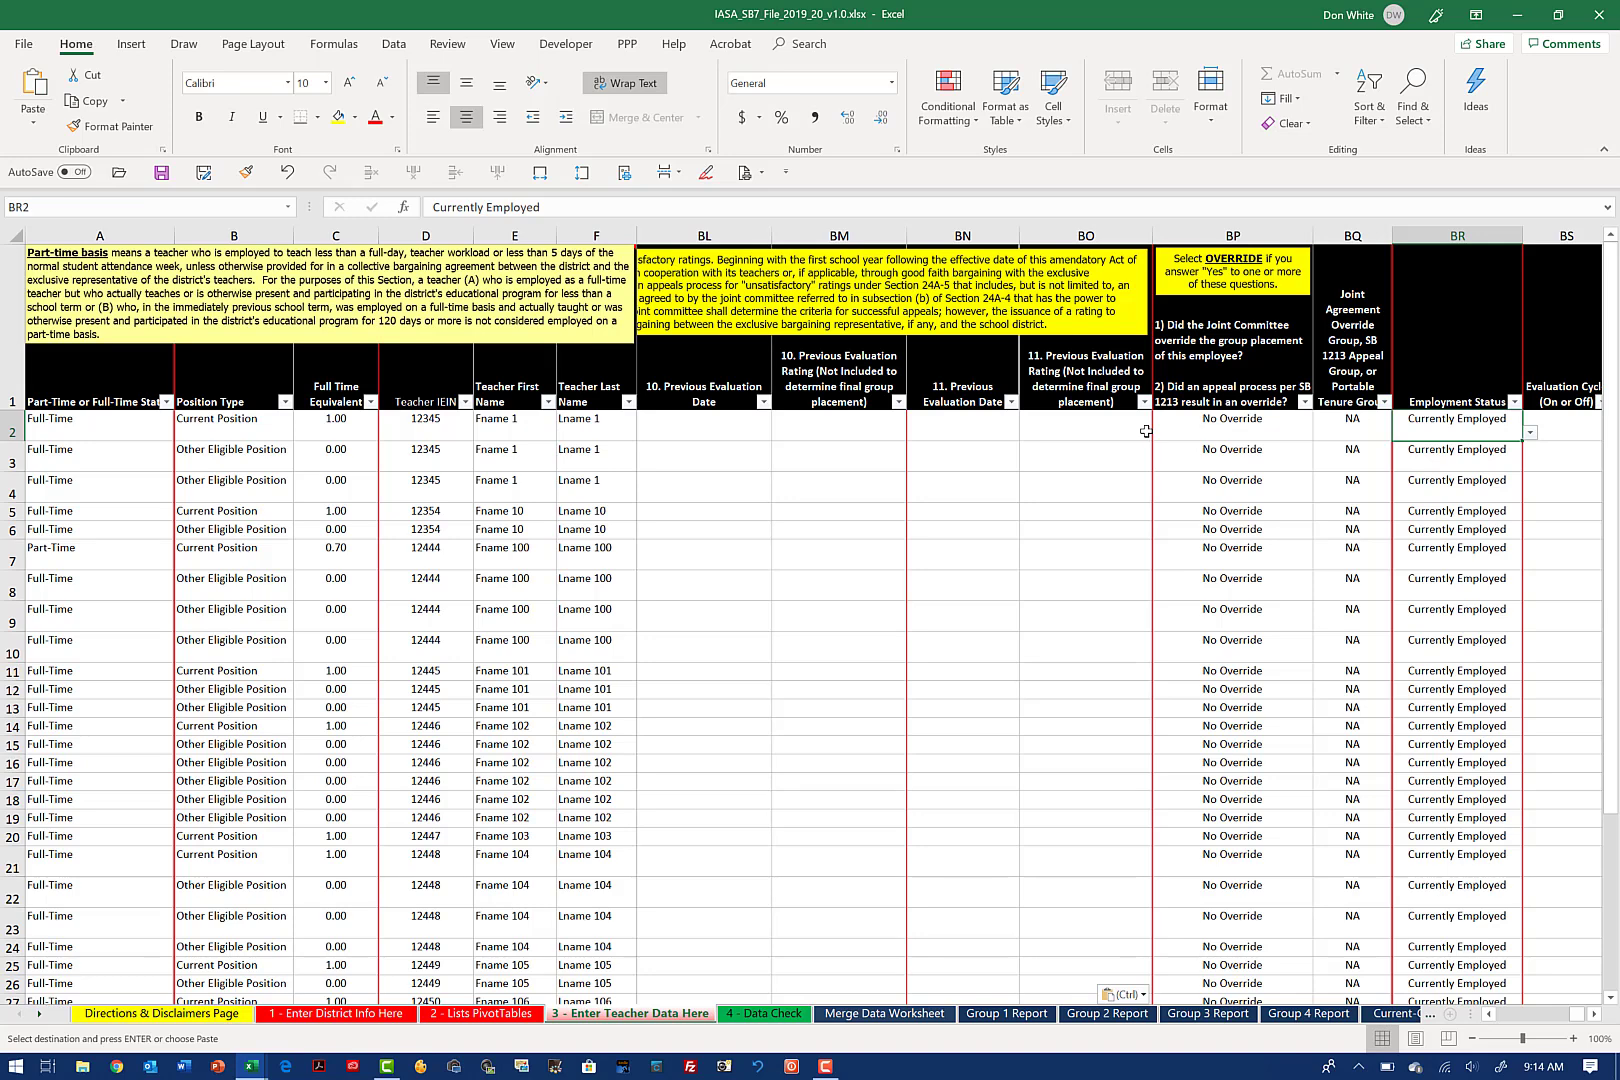
Step: Copy the first teacher's five most recent evaluation dates and ratings in AT2:BC4
click(1077, 432)
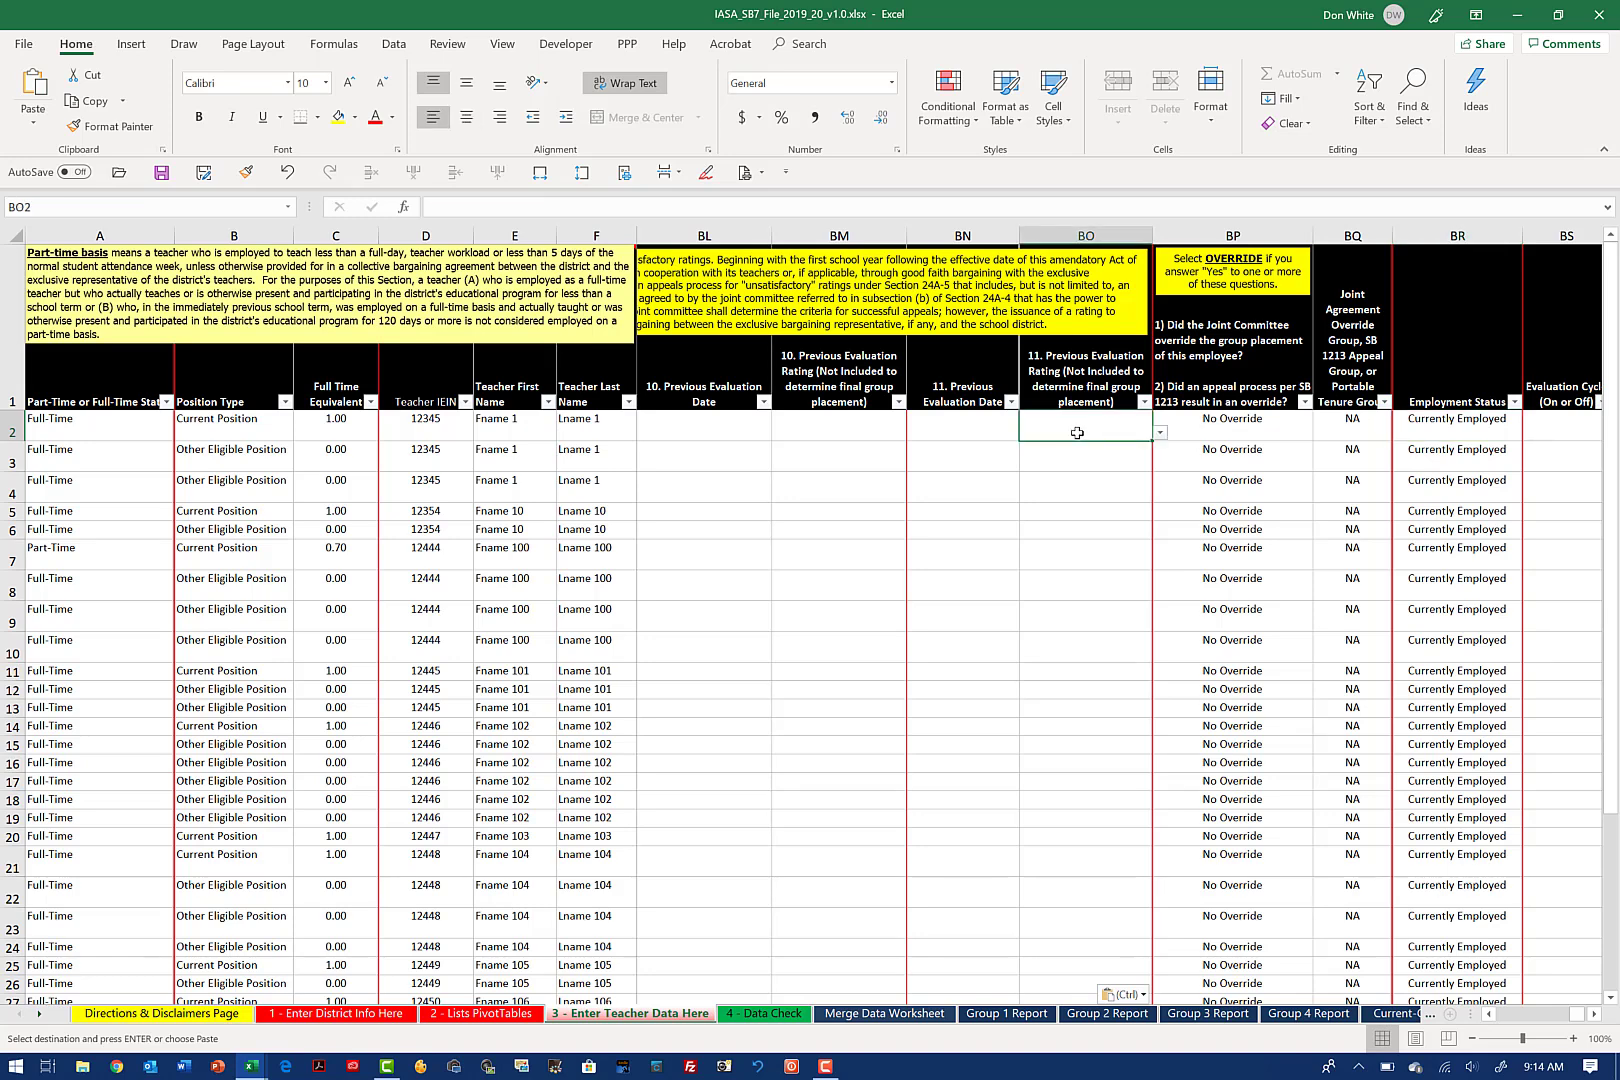
key(Left)
key(Left)
key(Left)
key(Left)
key(Left)
key(Left)
key(Left)
key(Left)
key(Left)
key(Left)
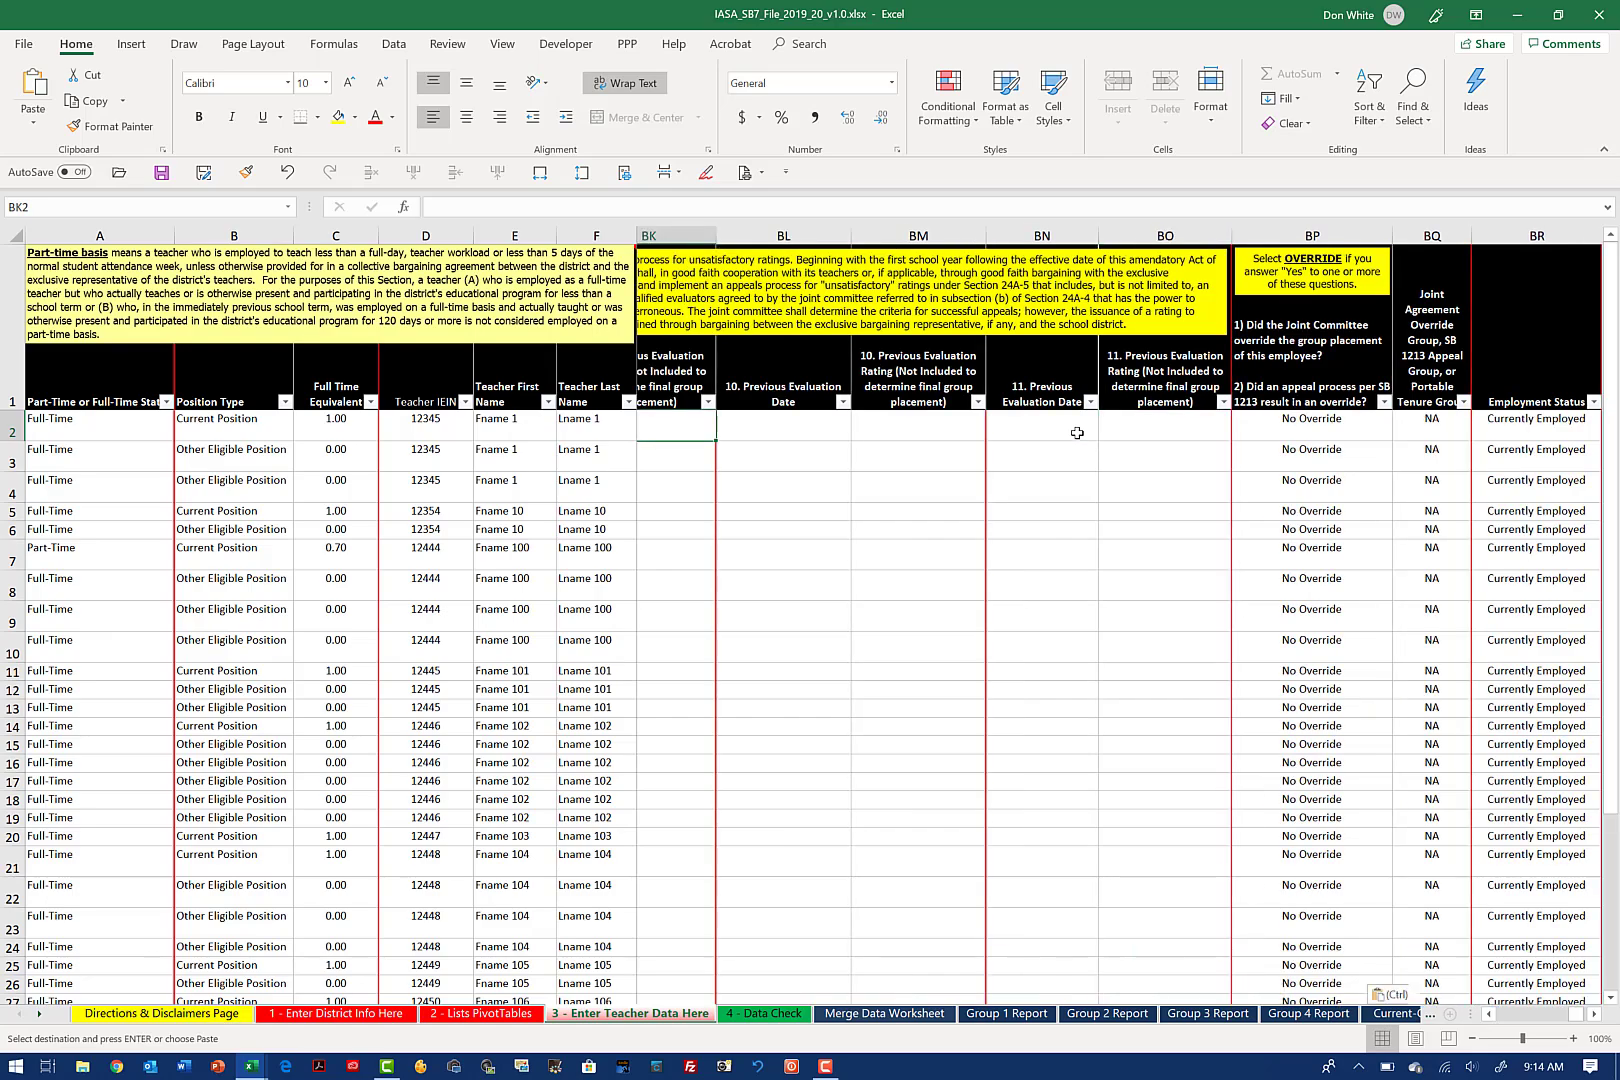
key(Left)
key(Left)
key(Left)
key(Left)
key(Left)
key(Left)
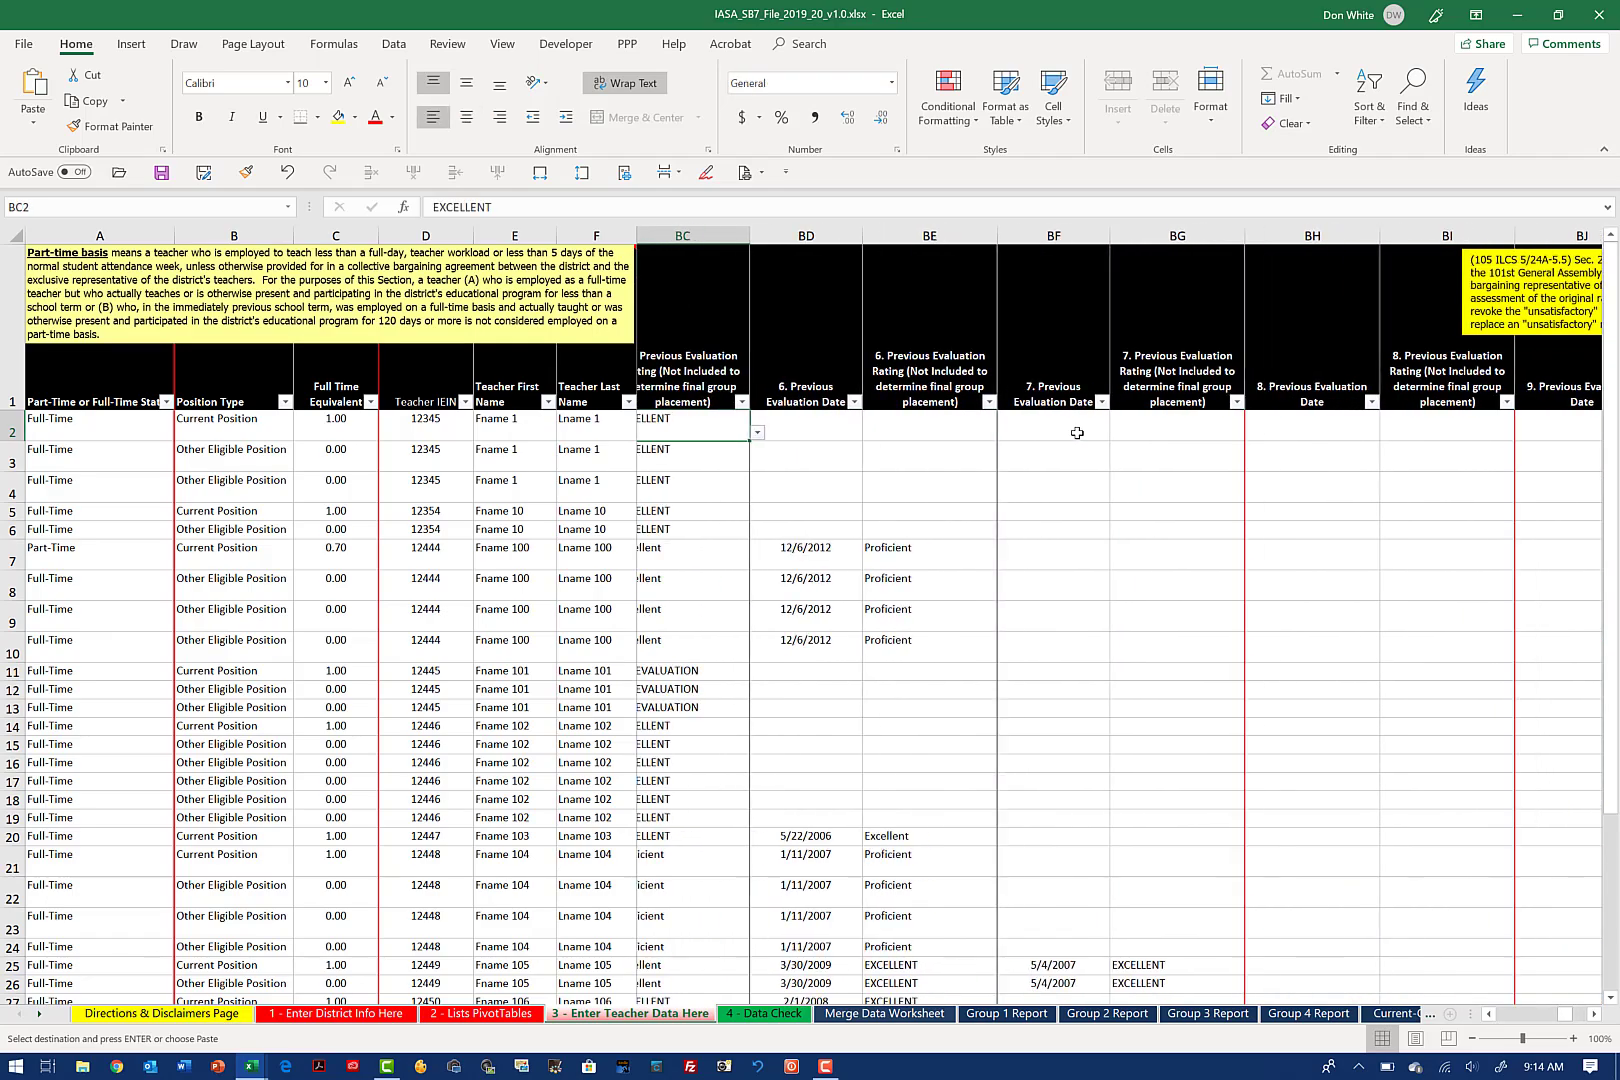
key(Left)
key(Left)
key(Left)
key(Left)
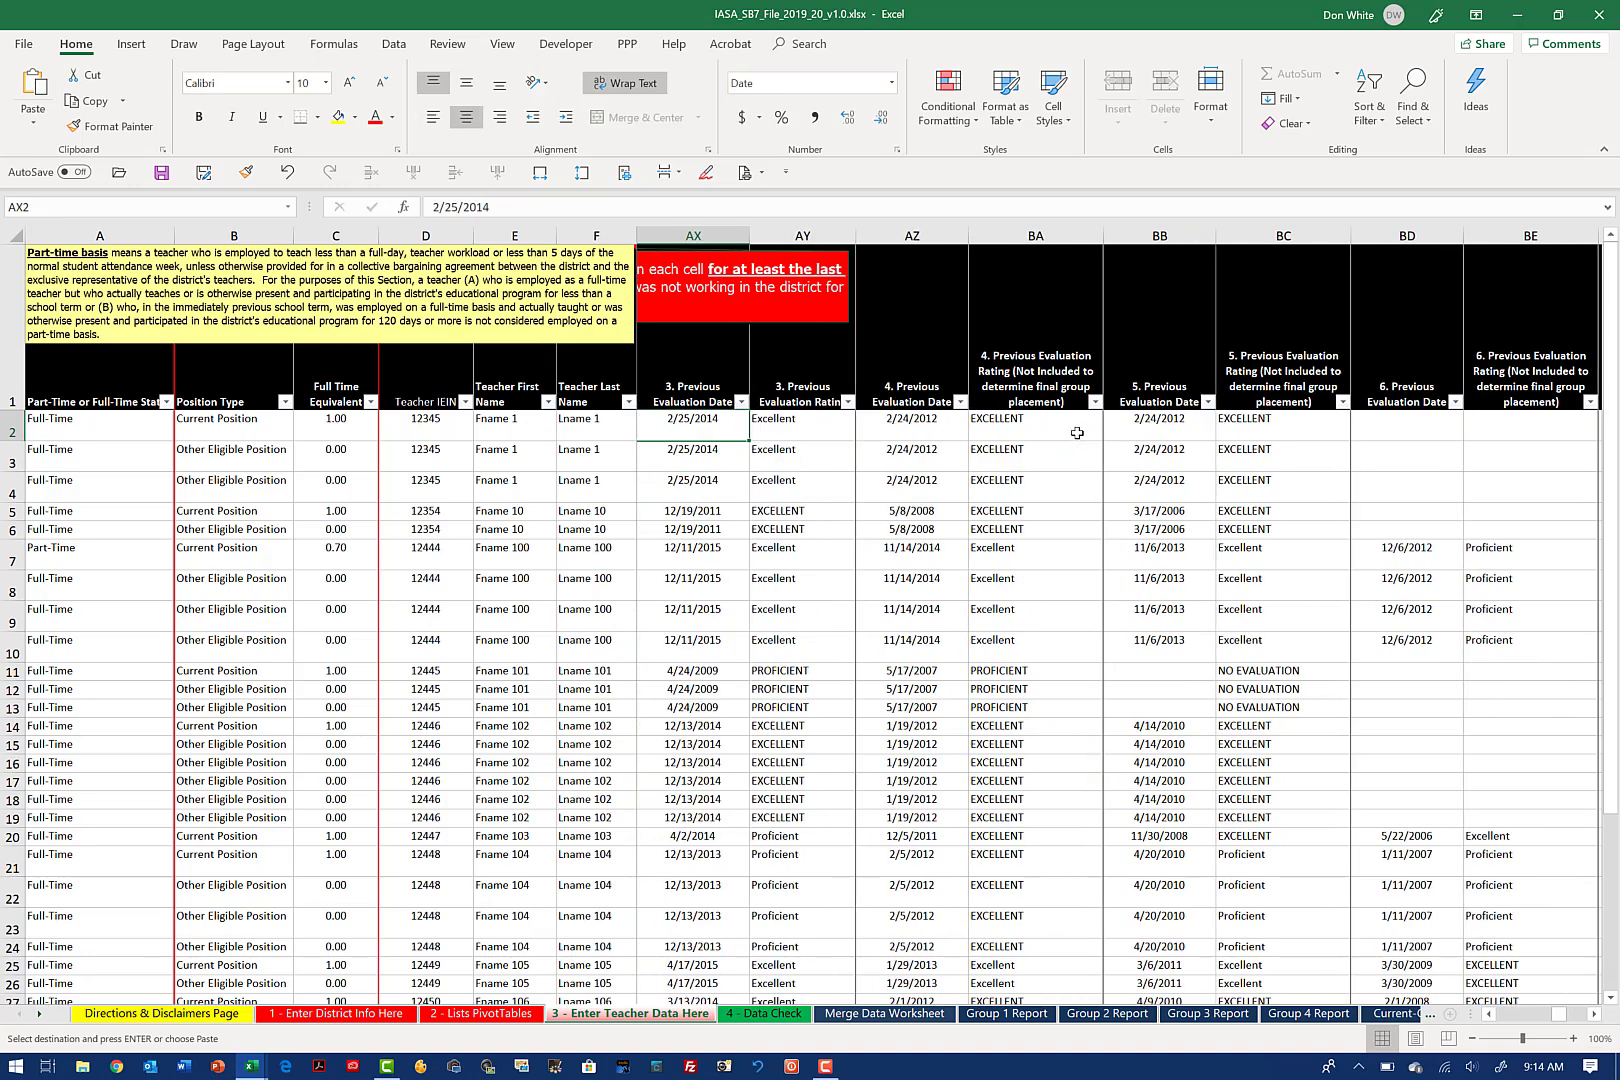
key(Left)
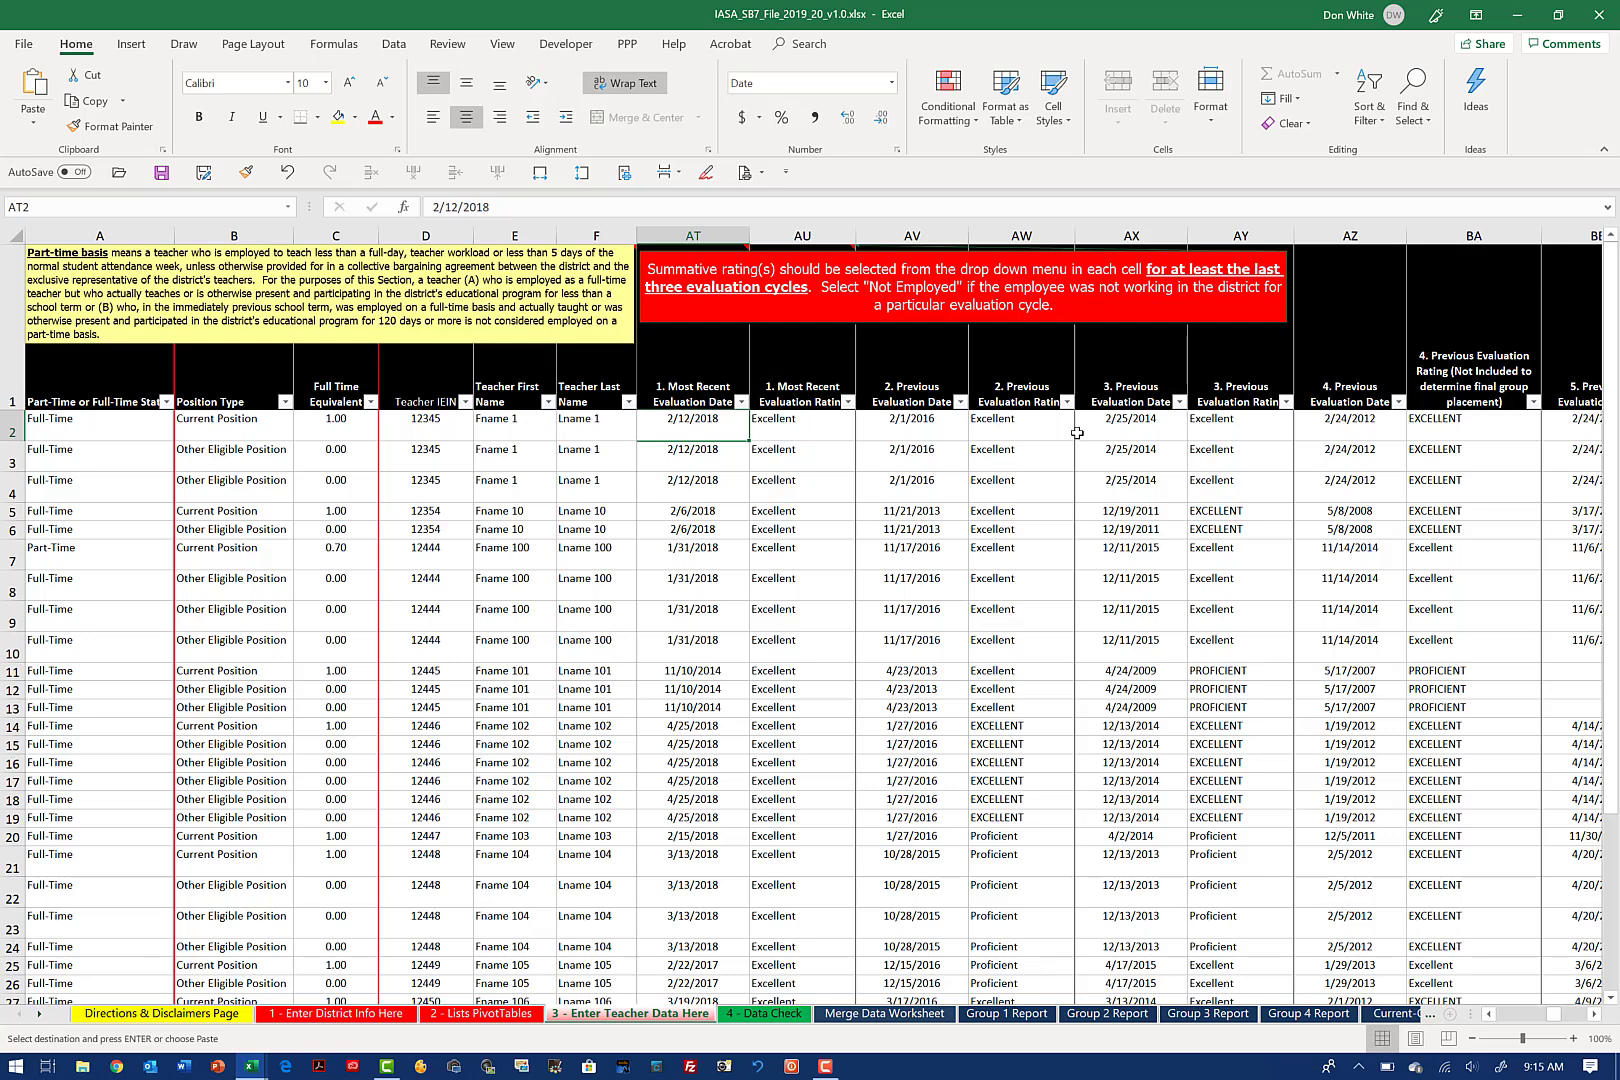
key(shift+Right)
key(shift+Right)
key(shift+Right)
key(shift+Right)
key(shift+Right)
key(shift+Right)
key(shift+Right)
key(shift+Right)
key(shift+Right)
key(shift+Right)
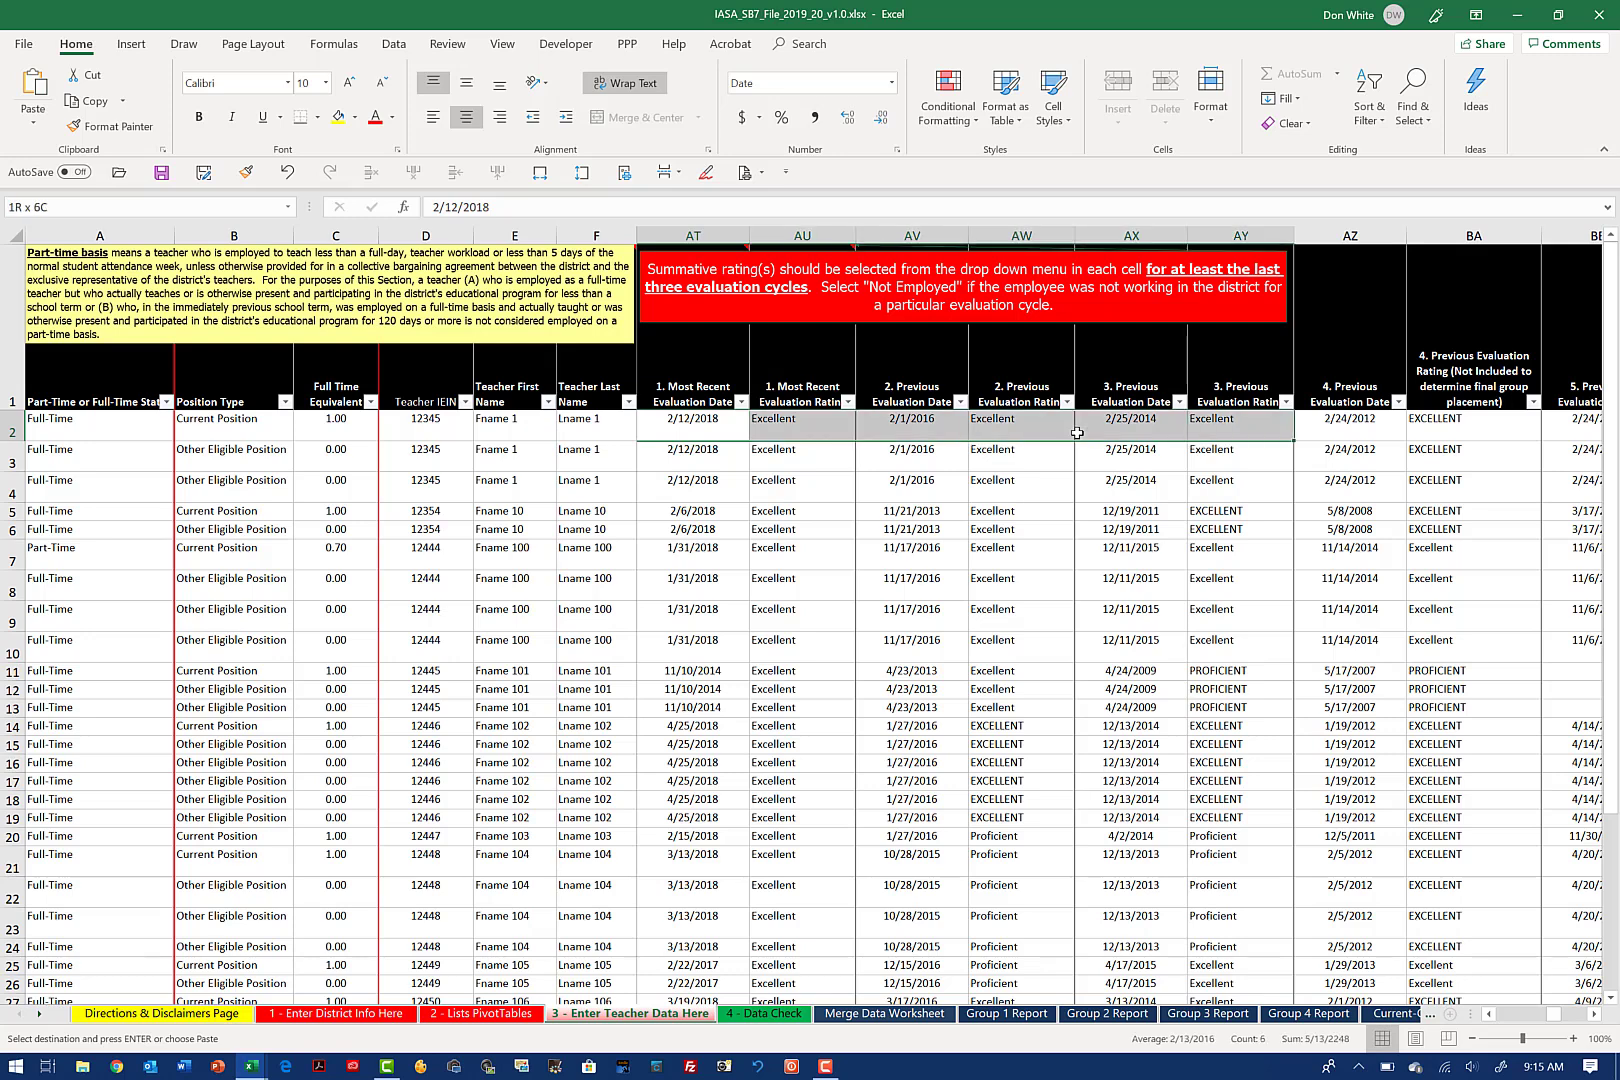
key(shift+Left)
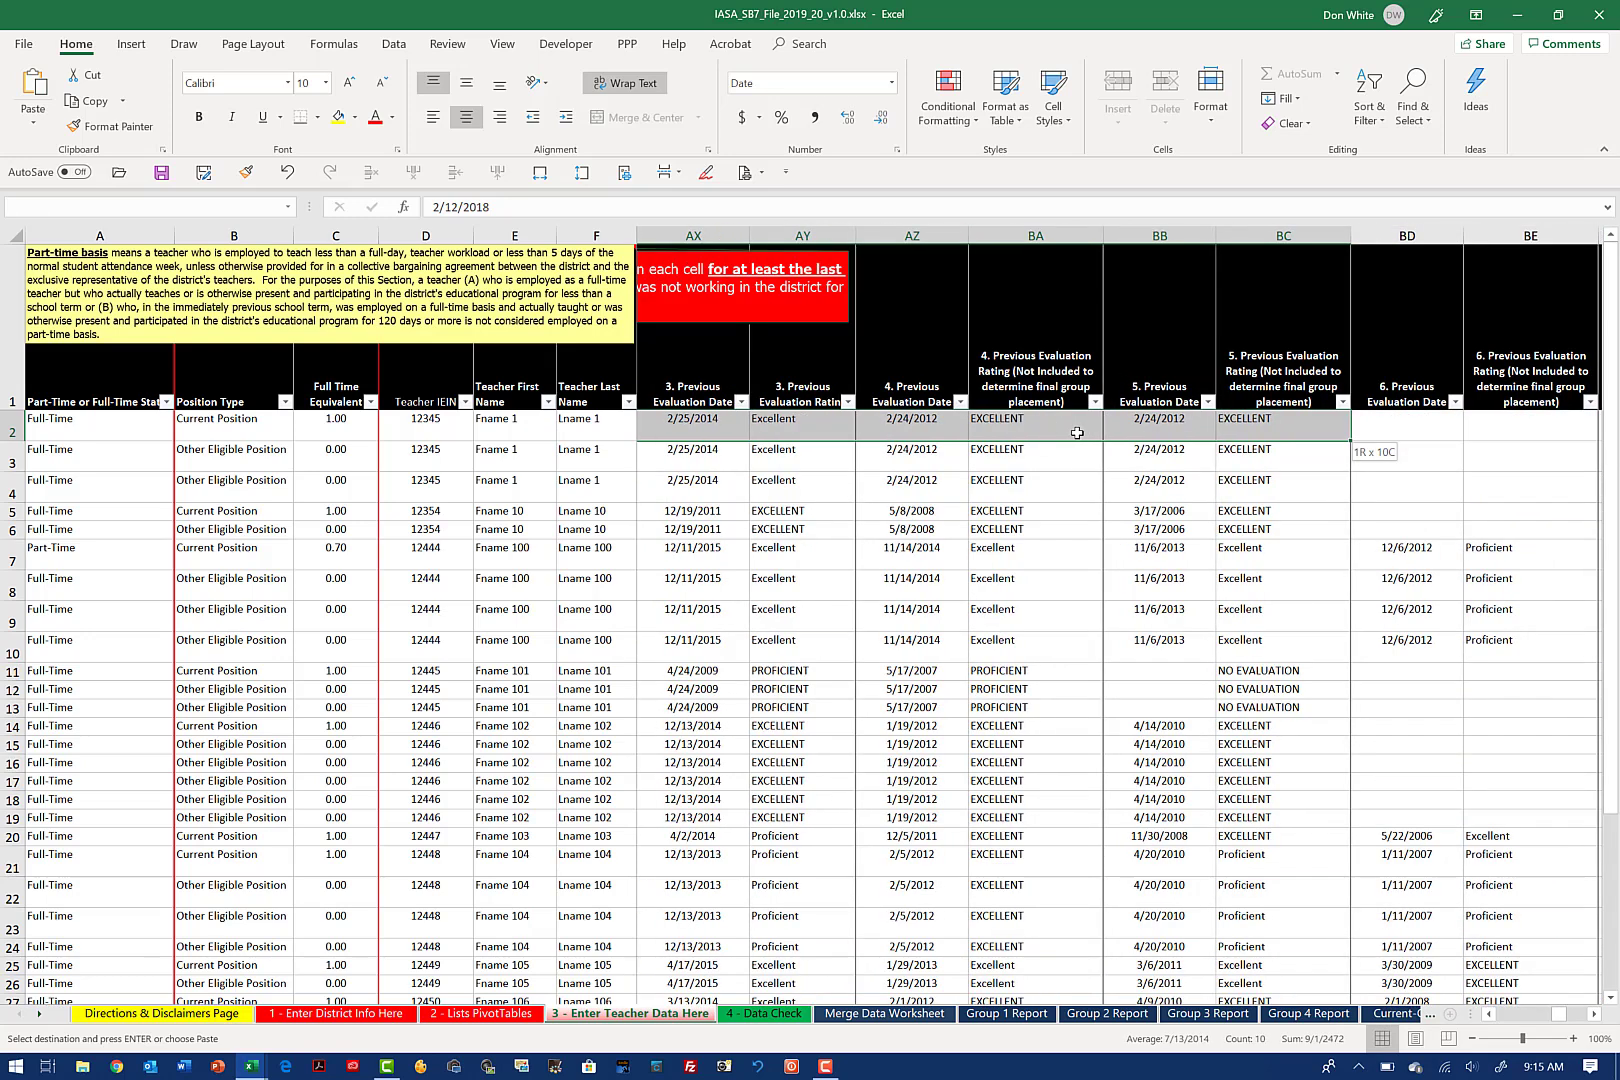
key(shift+Down)
key(shift+Down)
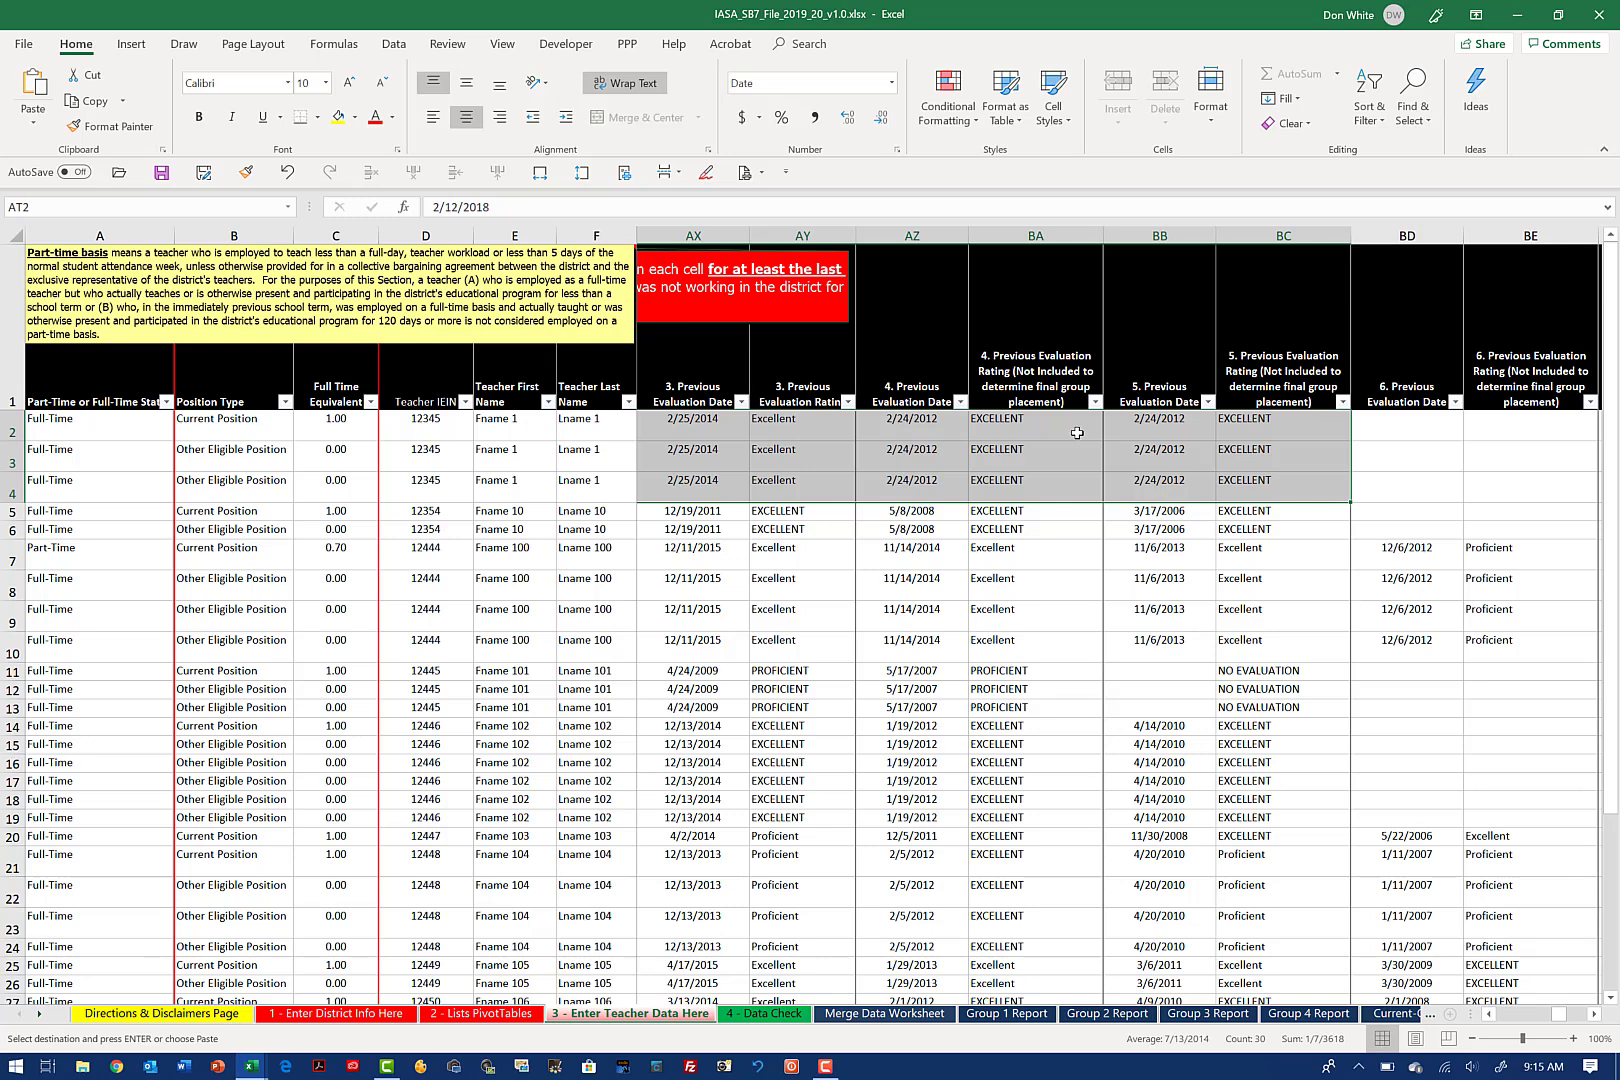
Step: Paste the copied evaluation dates and ratings as values only into AV2, shifting them back one evaluation cycle
key(Right)
key(Right)
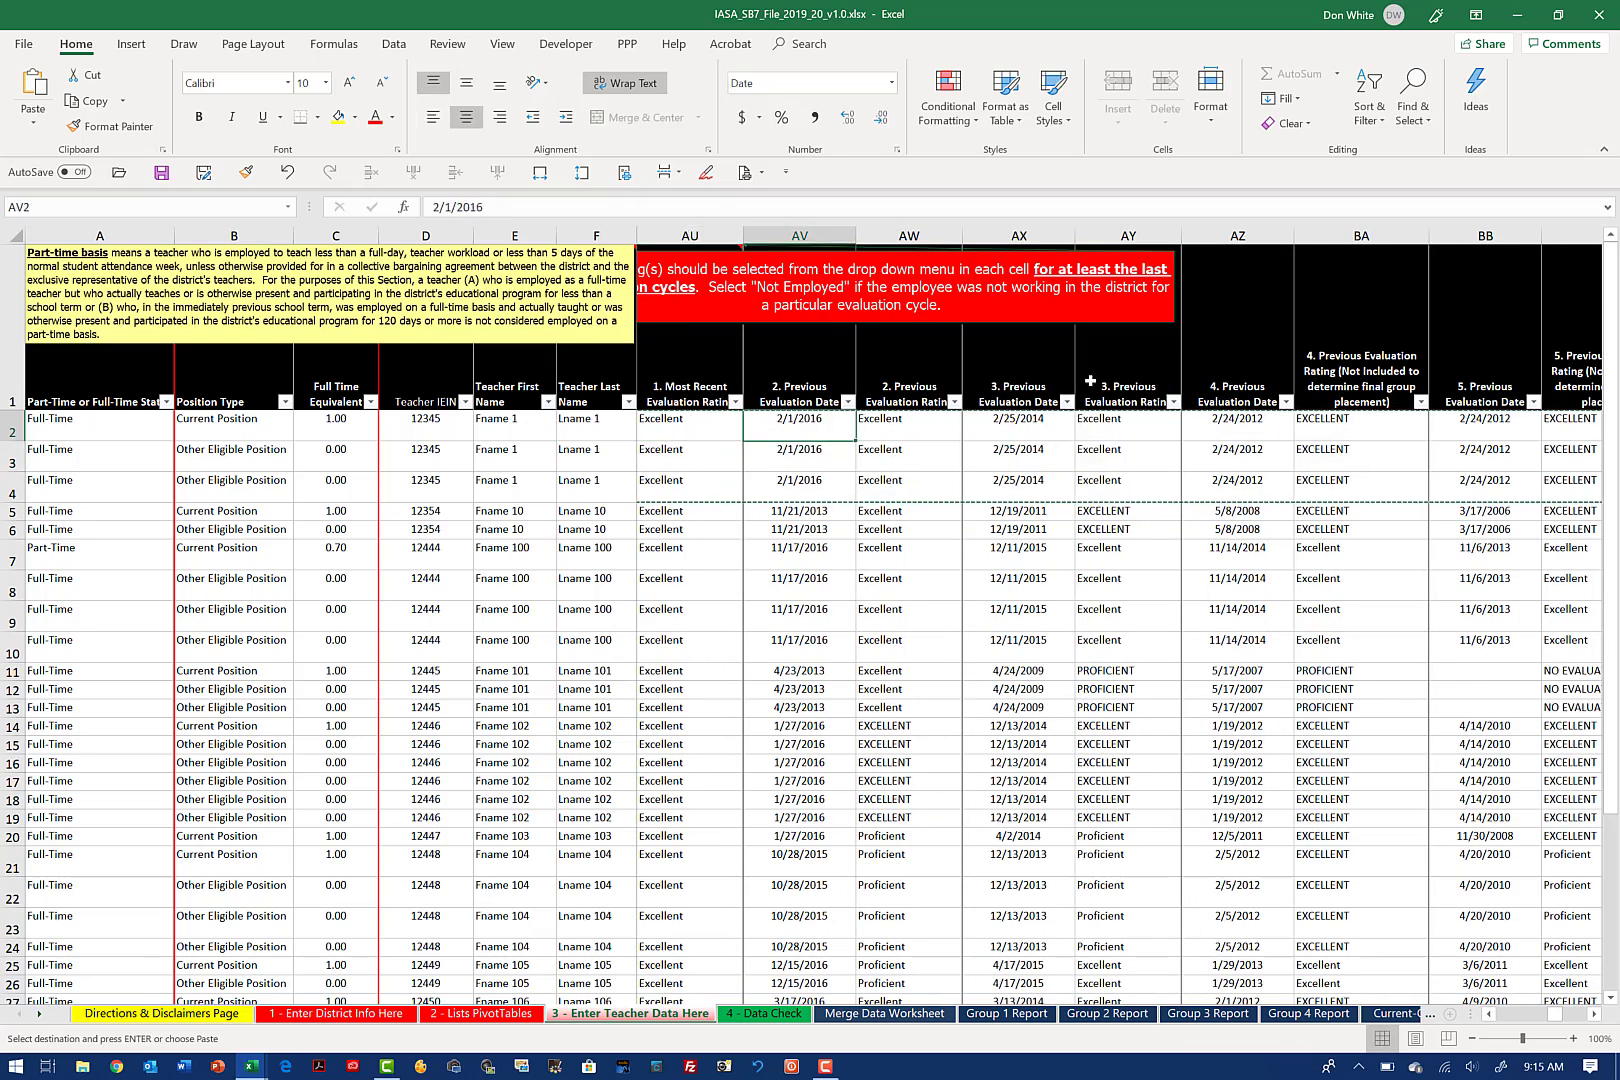
right_click(803, 426)
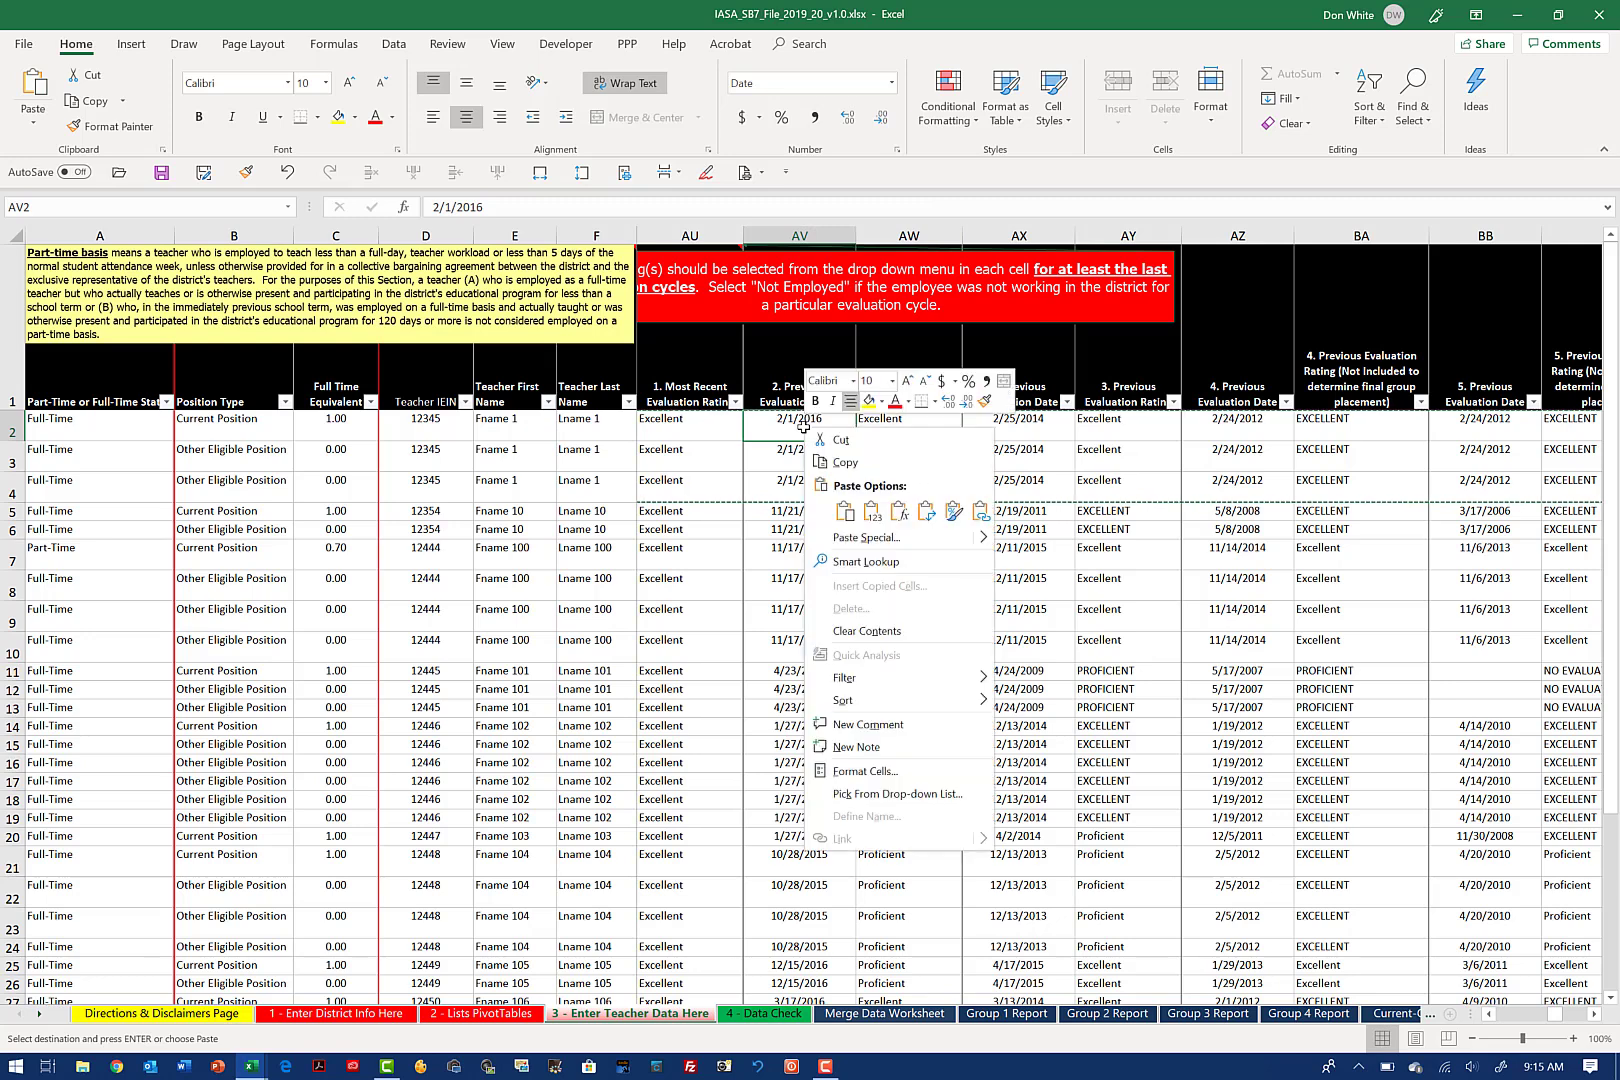
click(873, 511)
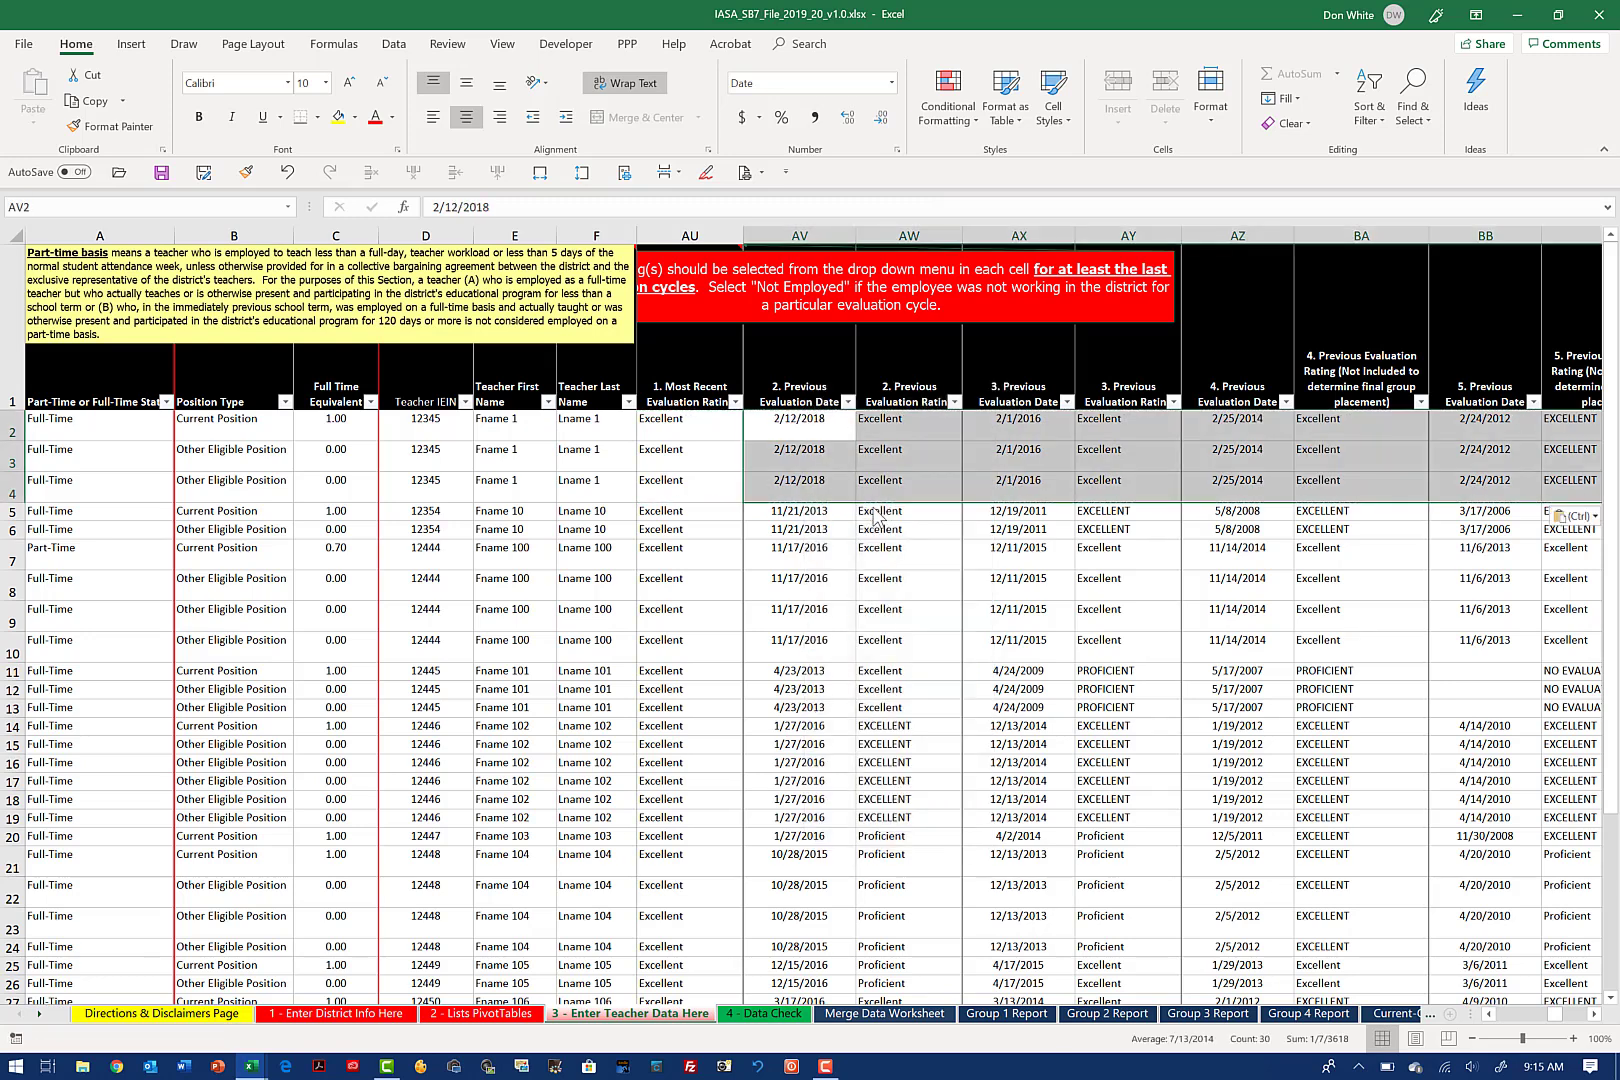
Step: Clear the first teacher's most recent evaluation dates and ratings in AT2:AU4
click(710, 422)
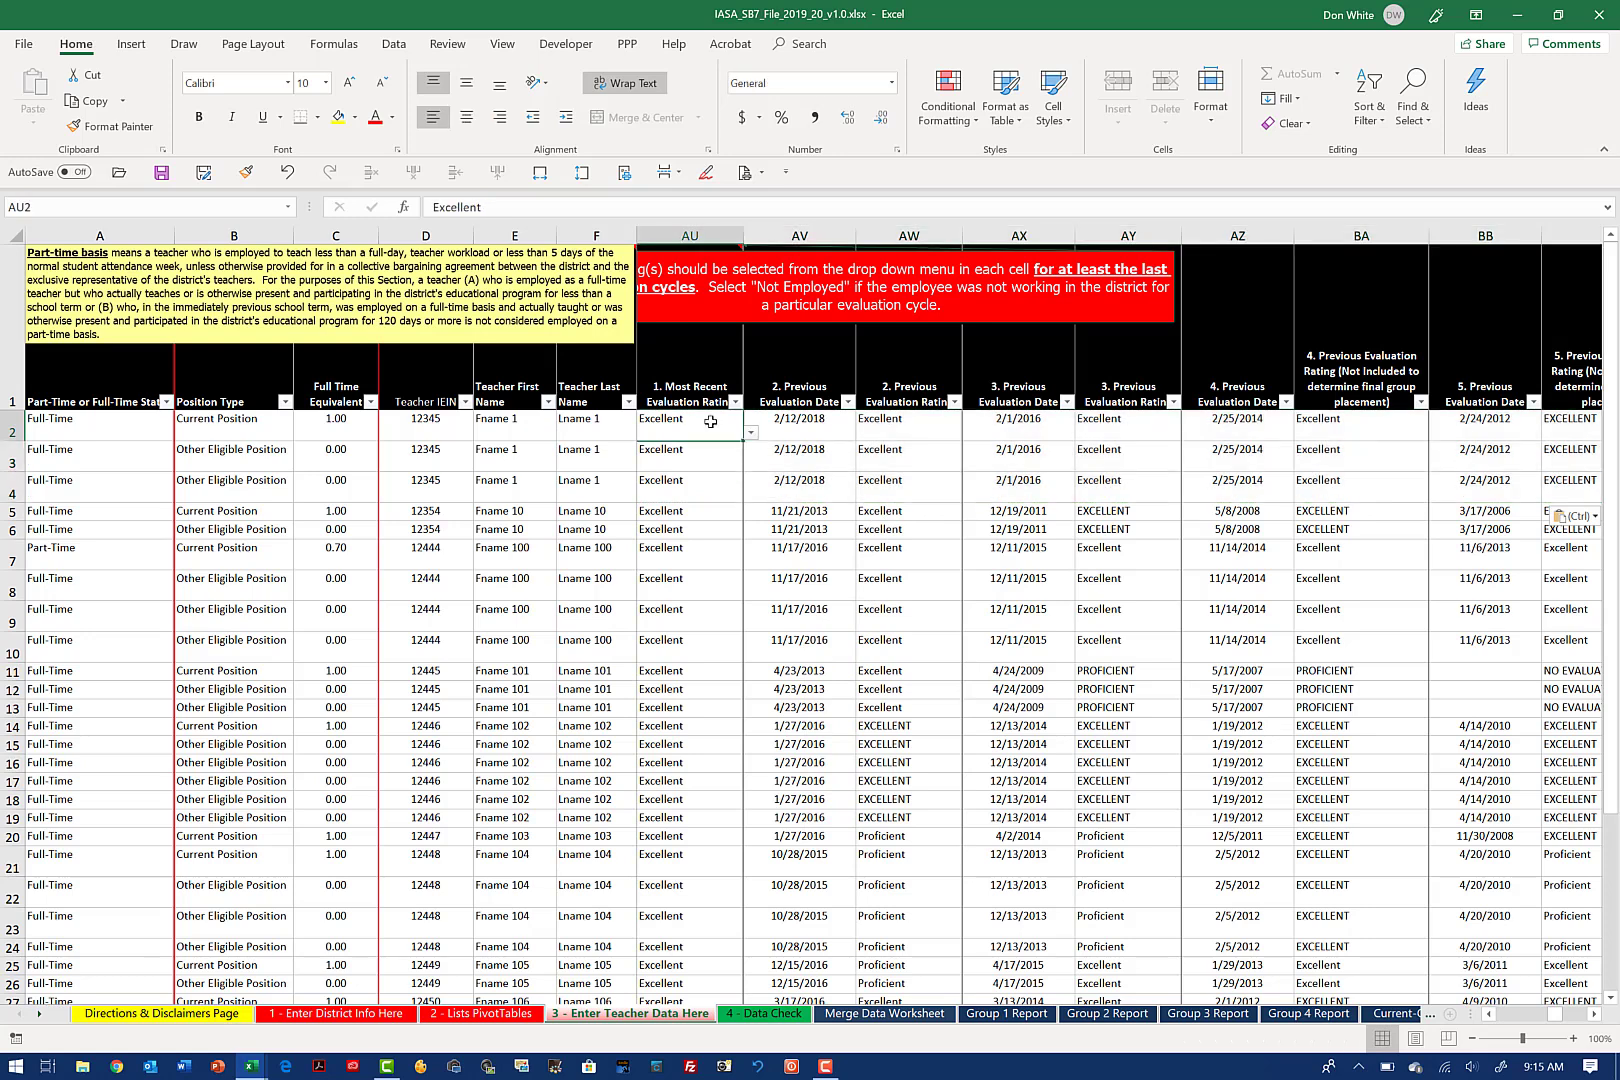
drag(710, 422, 710, 455)
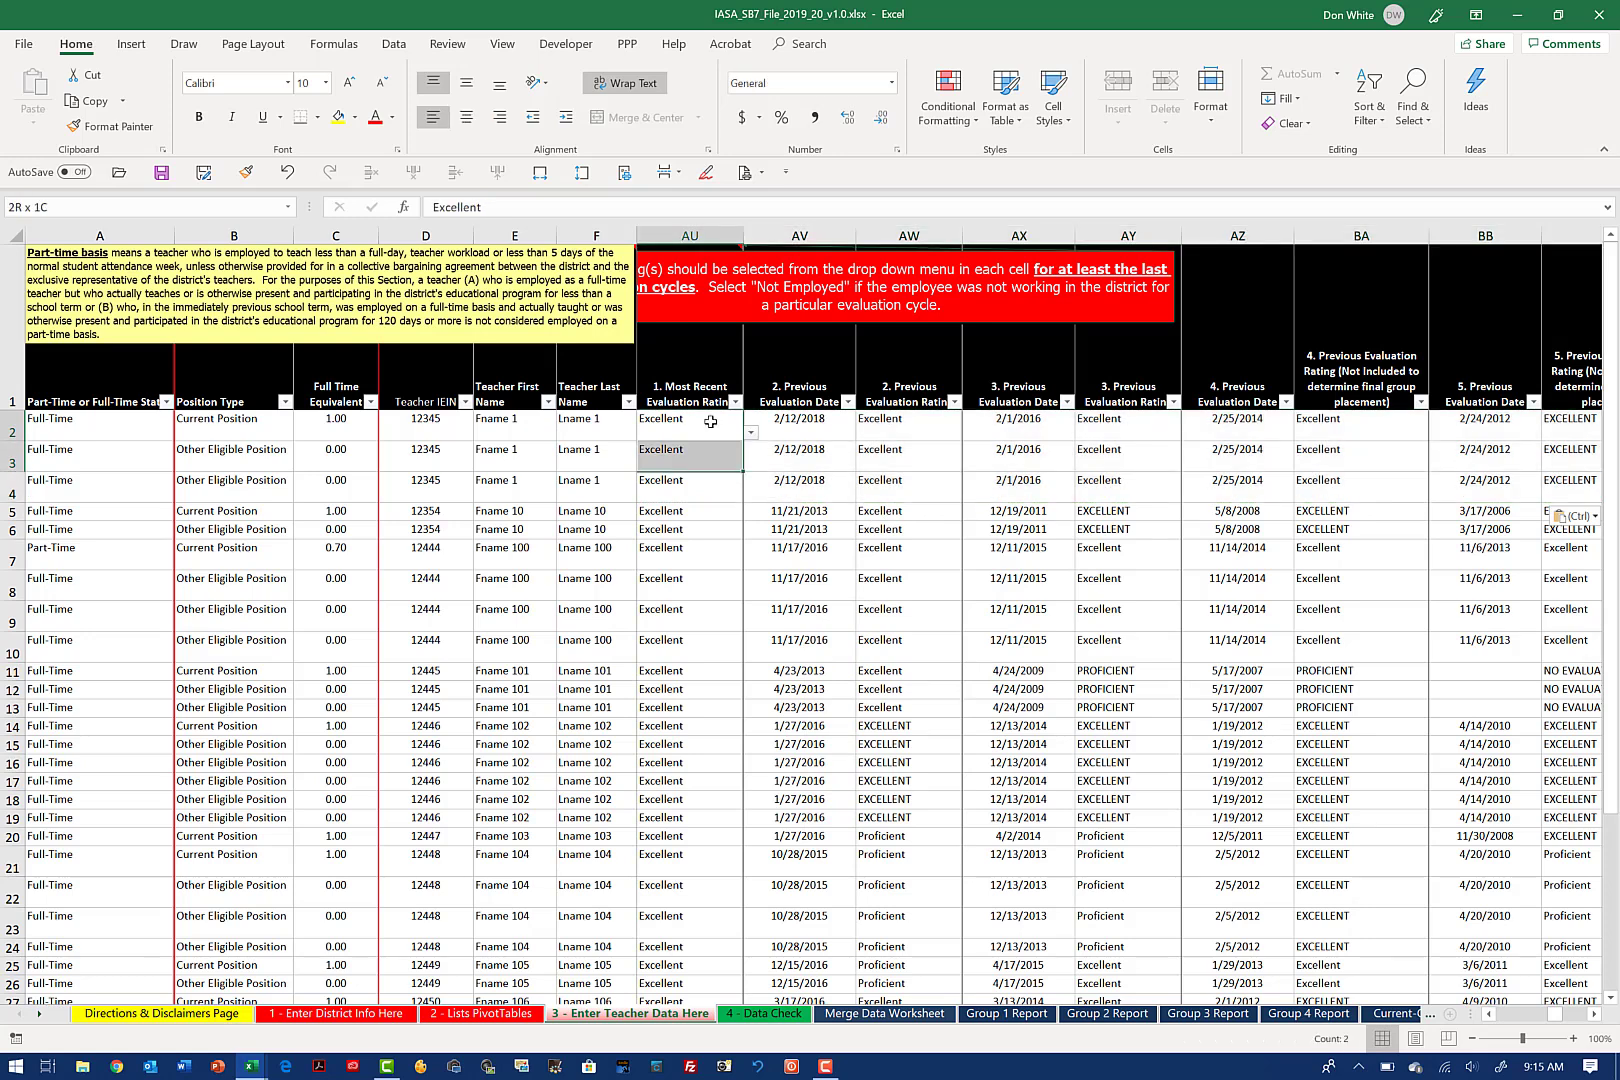
key(shift+Down)
key(shift+Left)
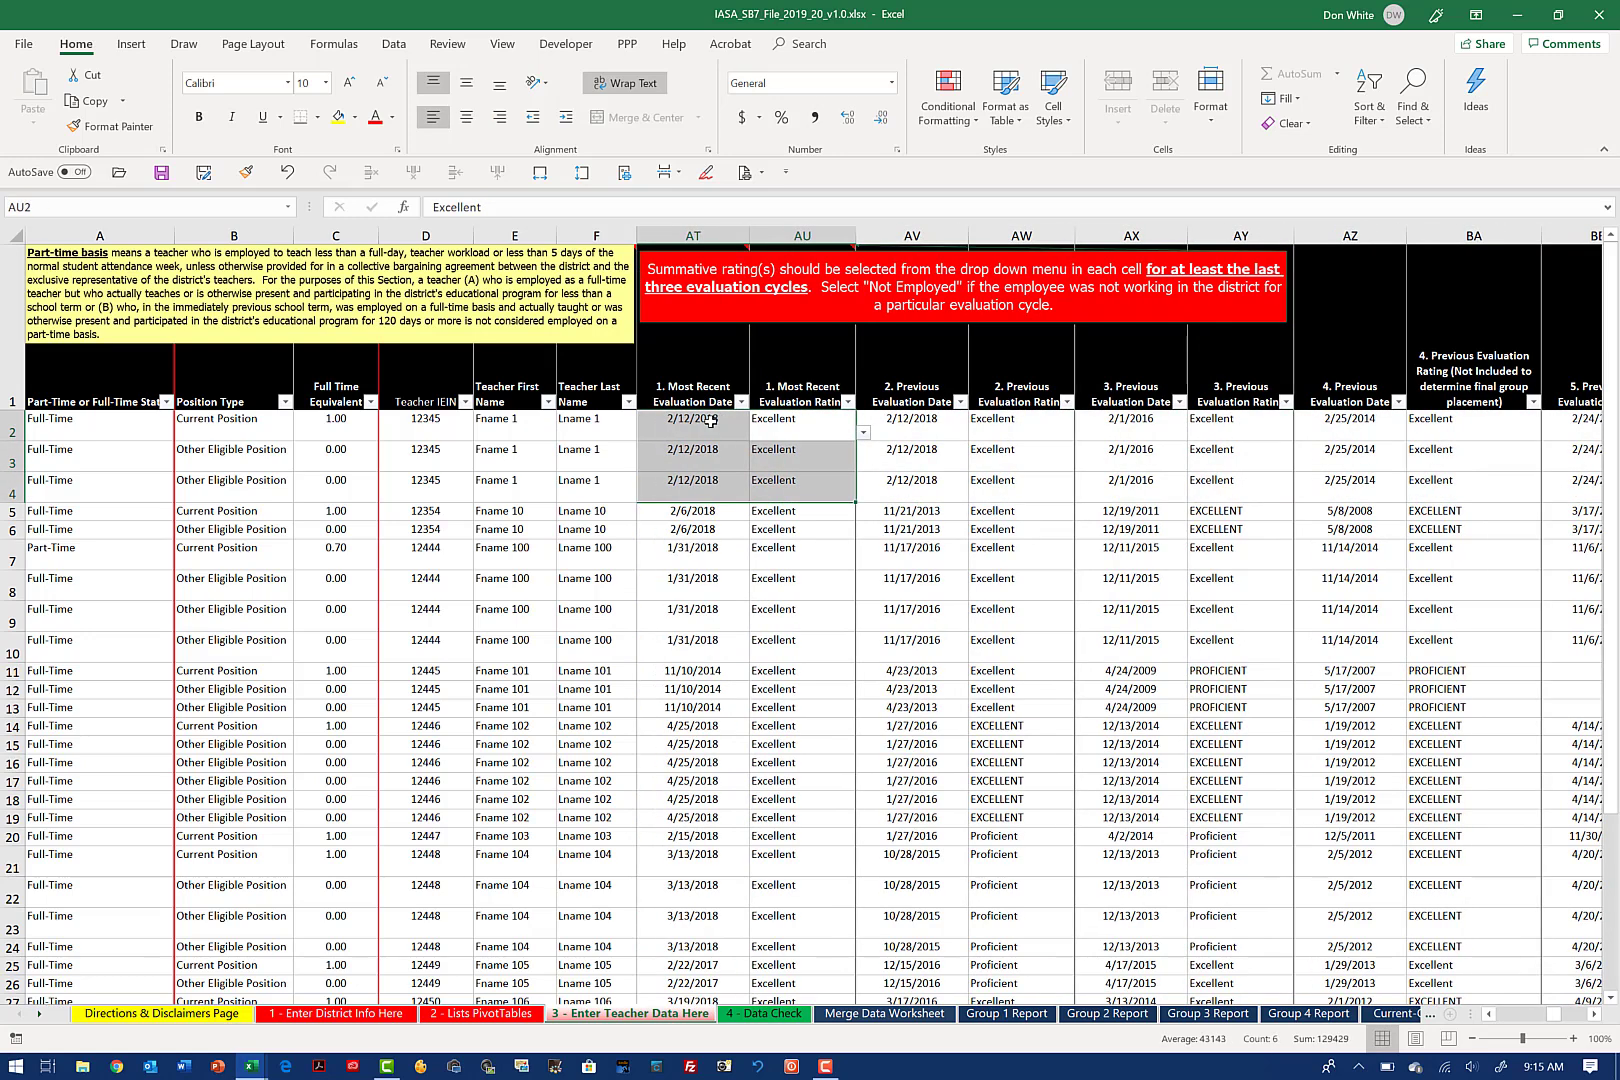
key(Delete)
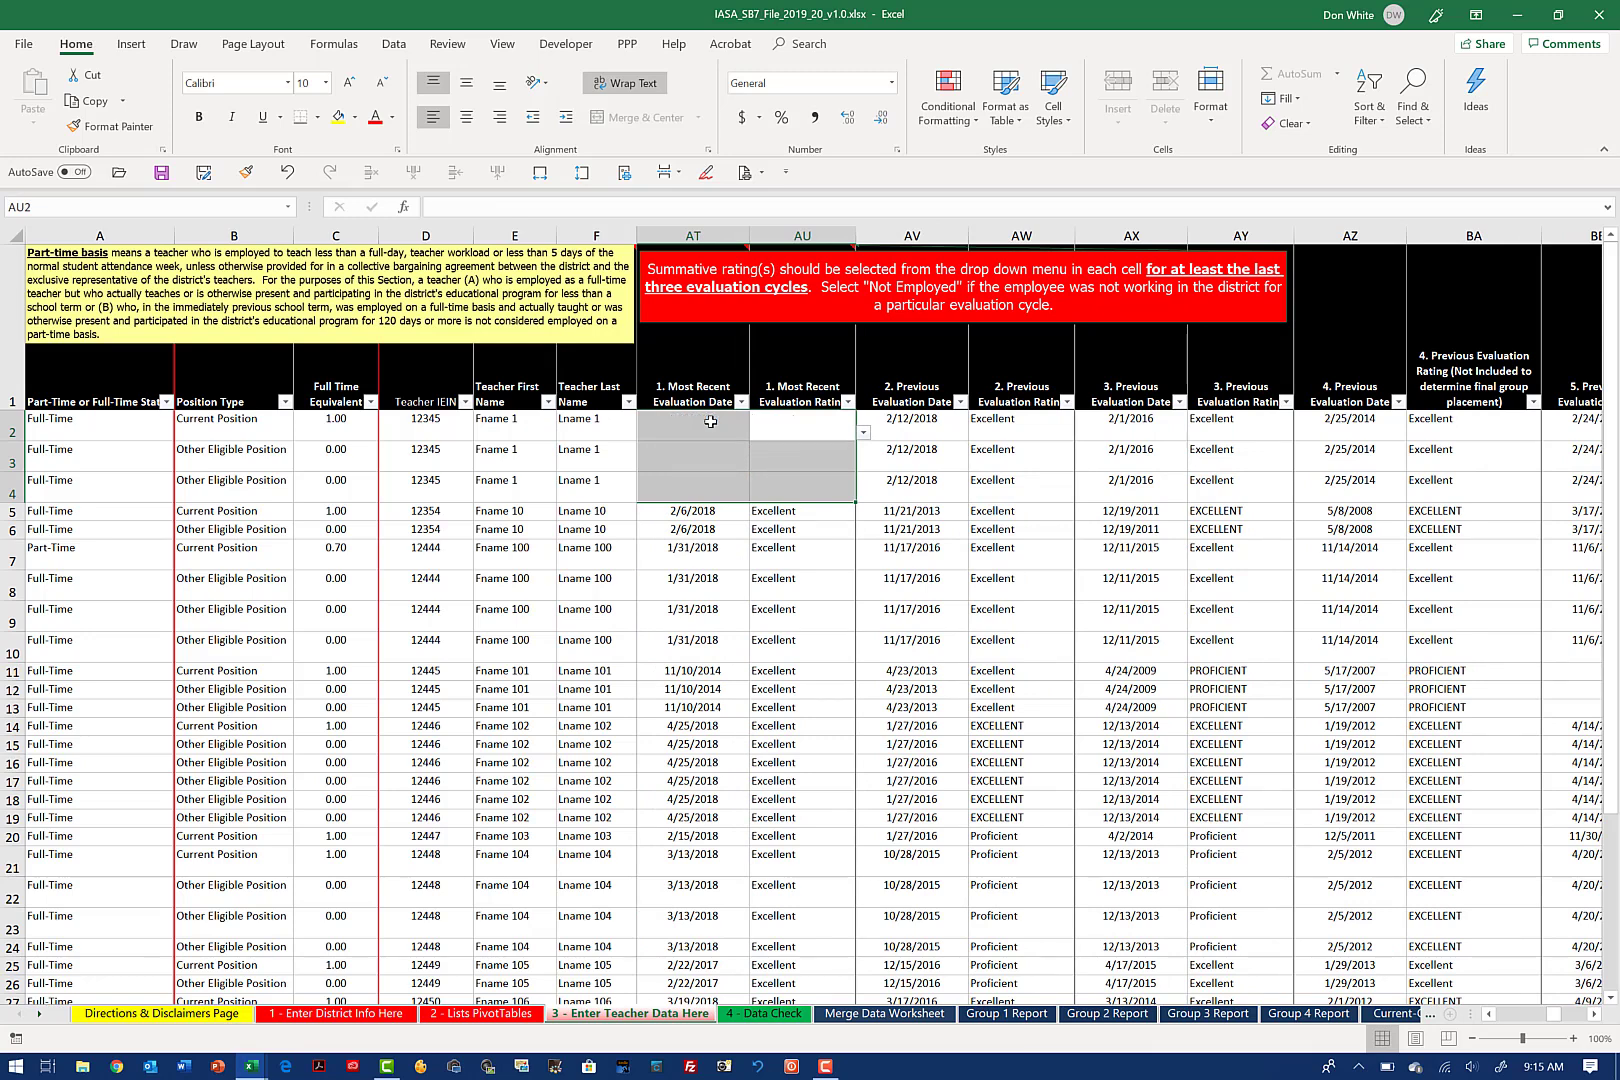
Step: Enter 10-13-19 as the most recent evaluation date in AT2, AT3 and AT4
click(710, 422)
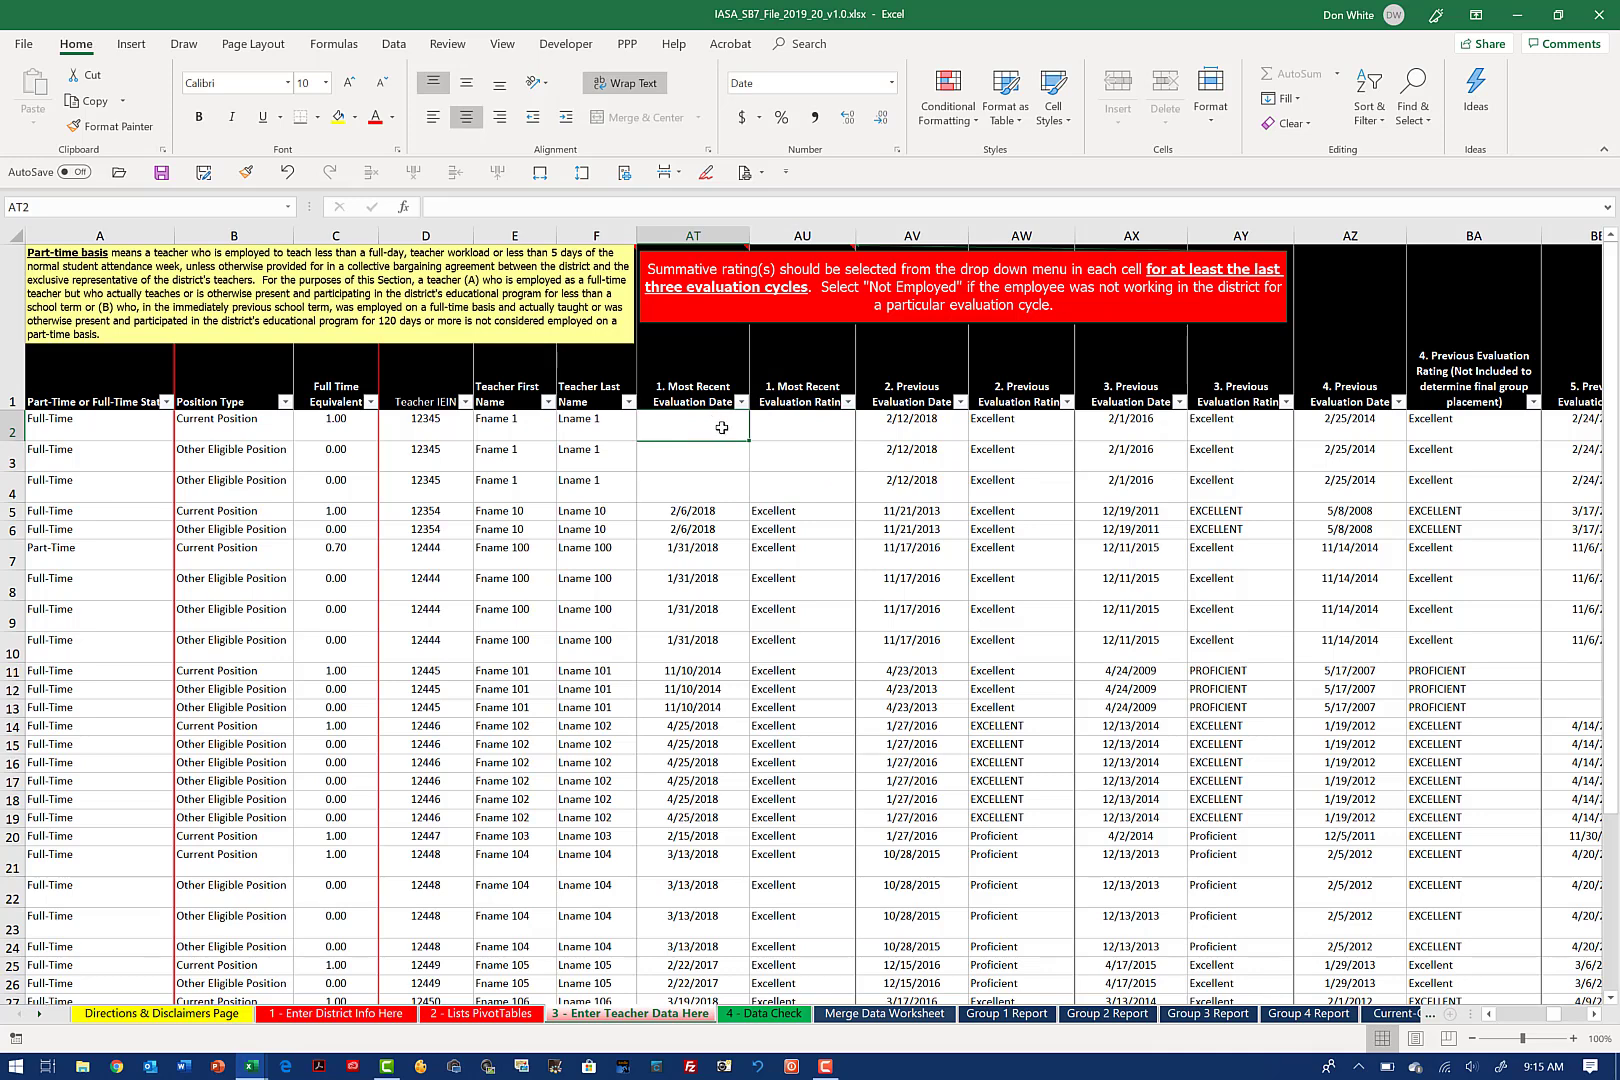
text(10-)
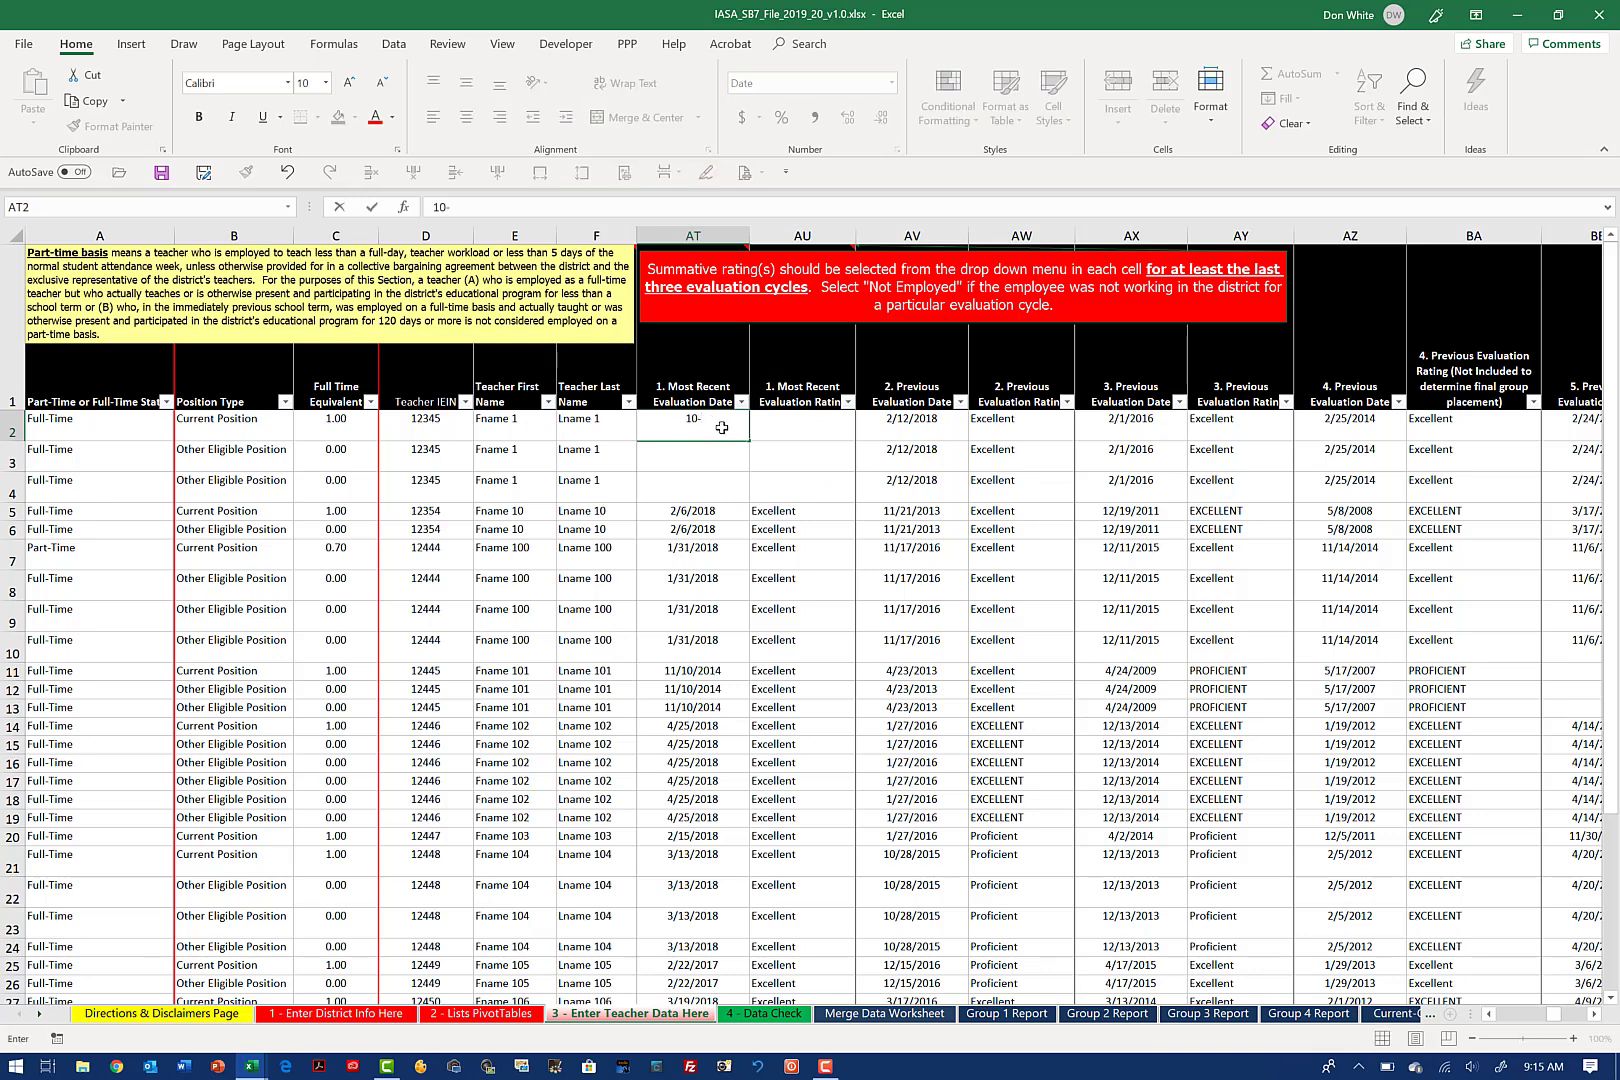
text(13-19)
key(Return)
text(10)
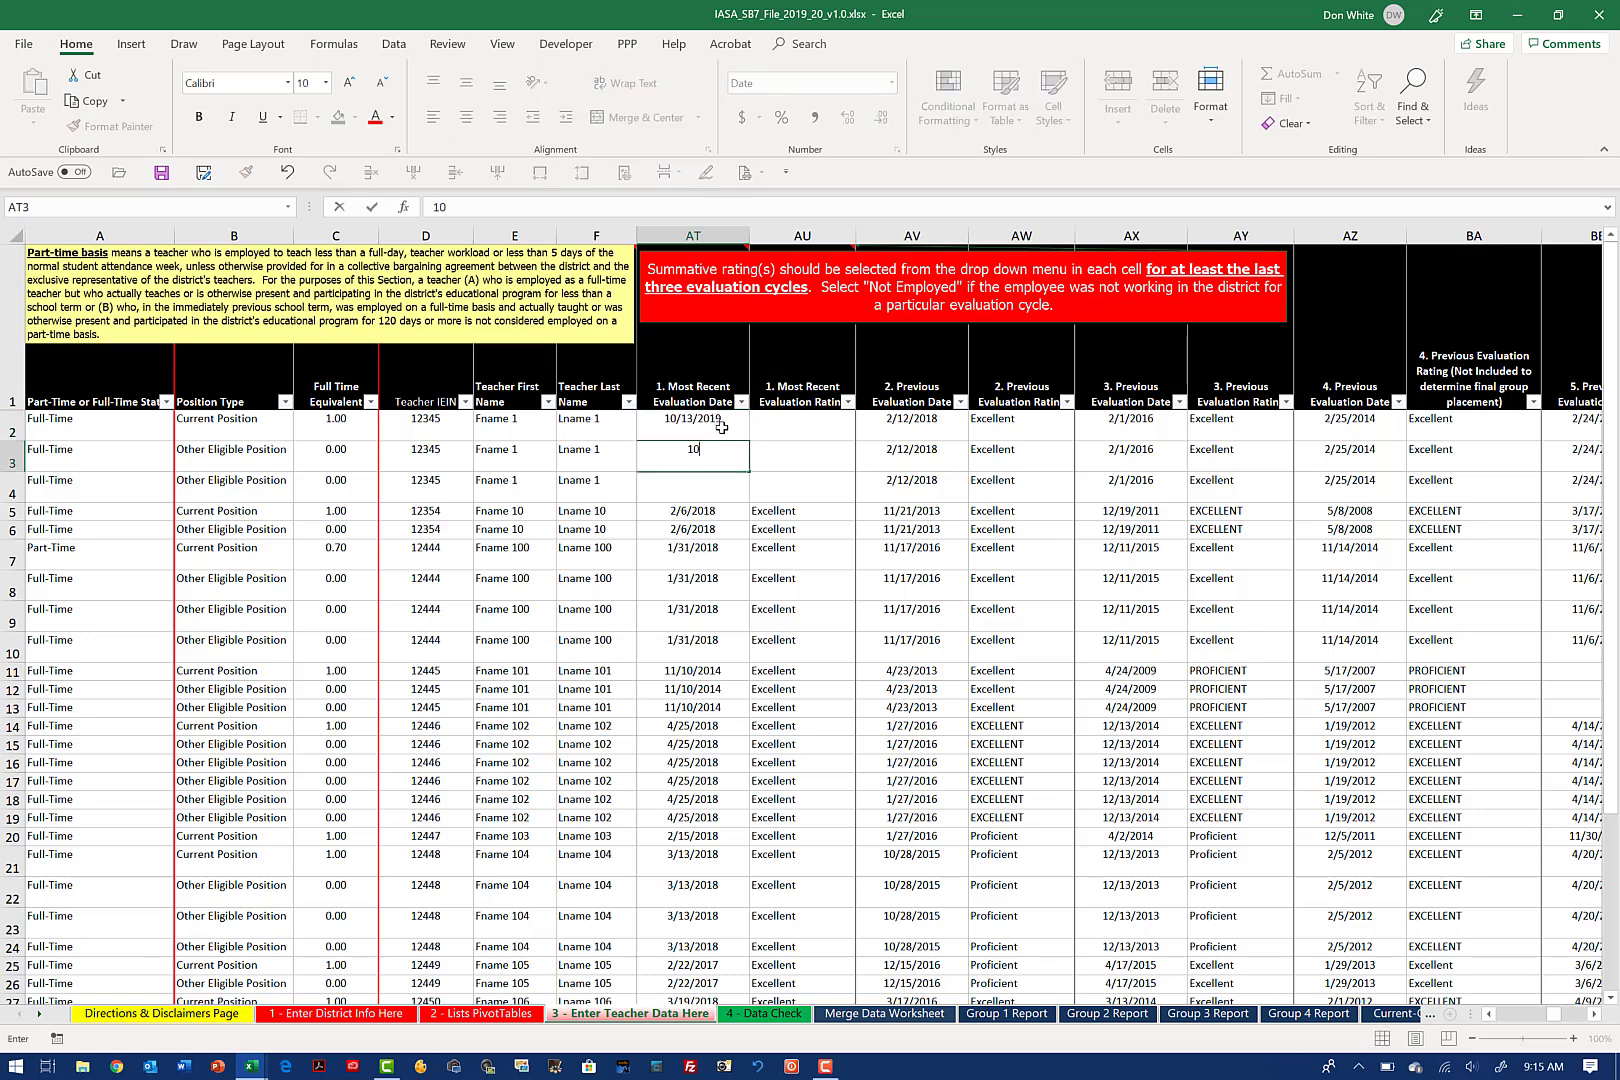
text(-13-19)
key(Return)
text(10-13)
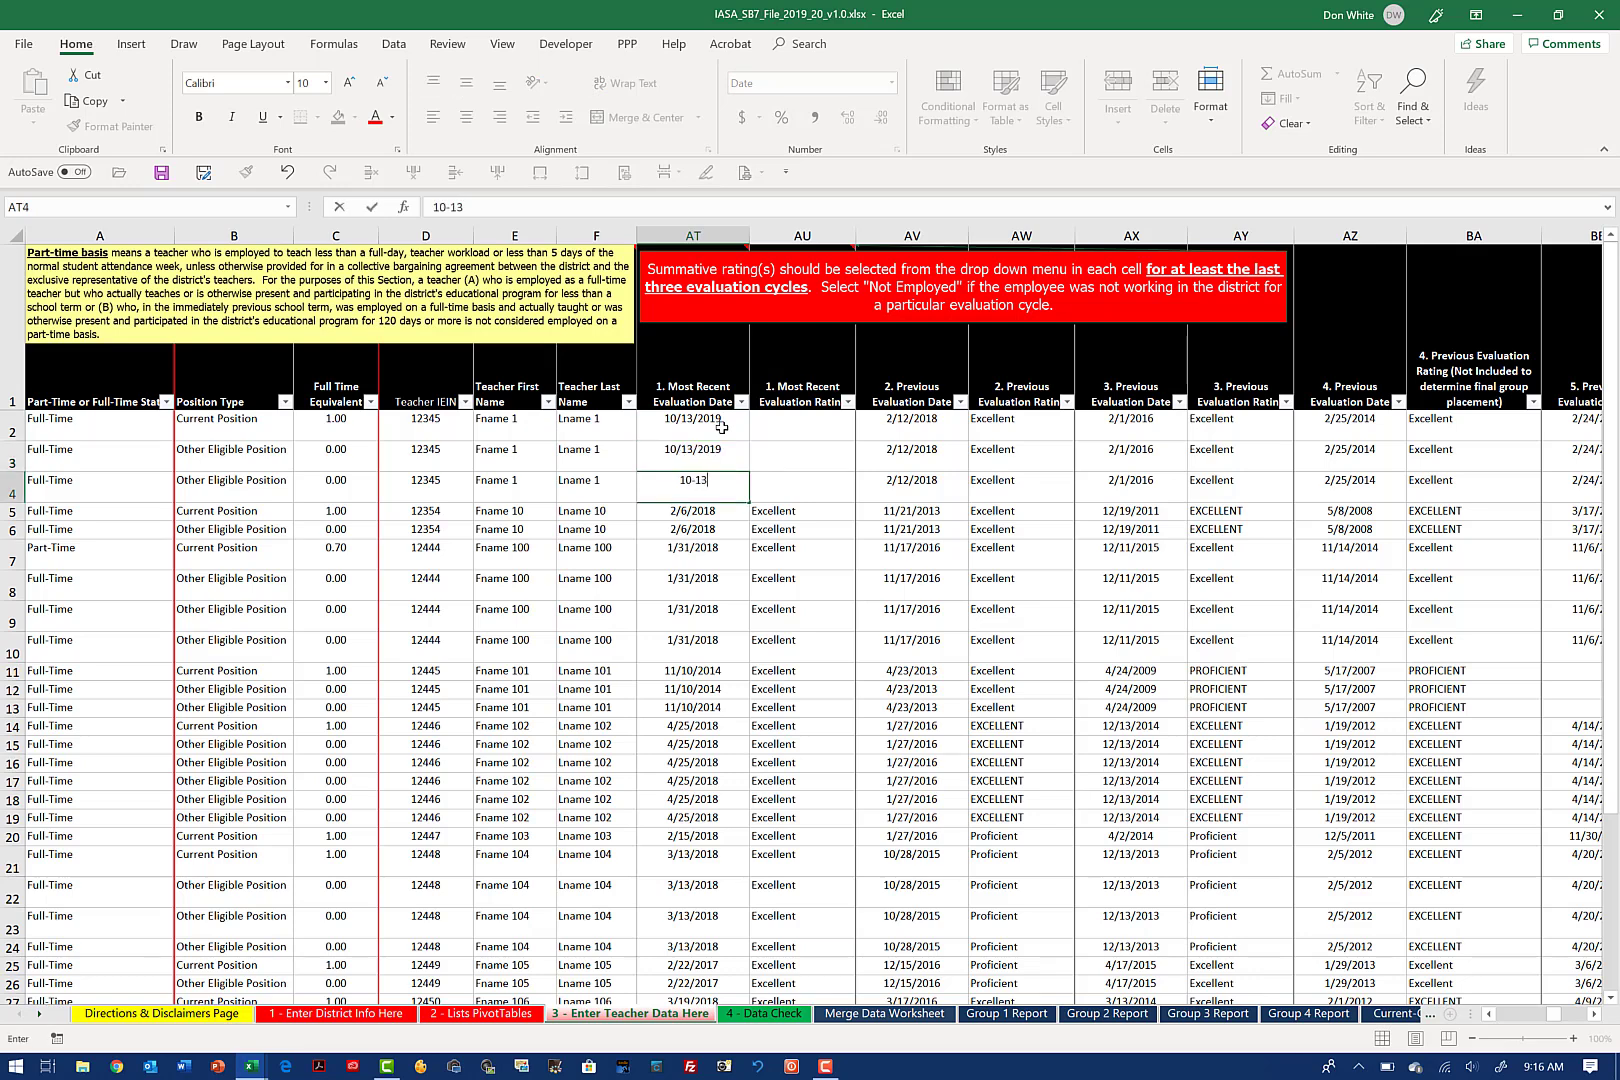
text(-19)
Step: Set the first teacher's most recent evaluation rating to Proficient in AU2, AU3 and AU4
click(770, 428)
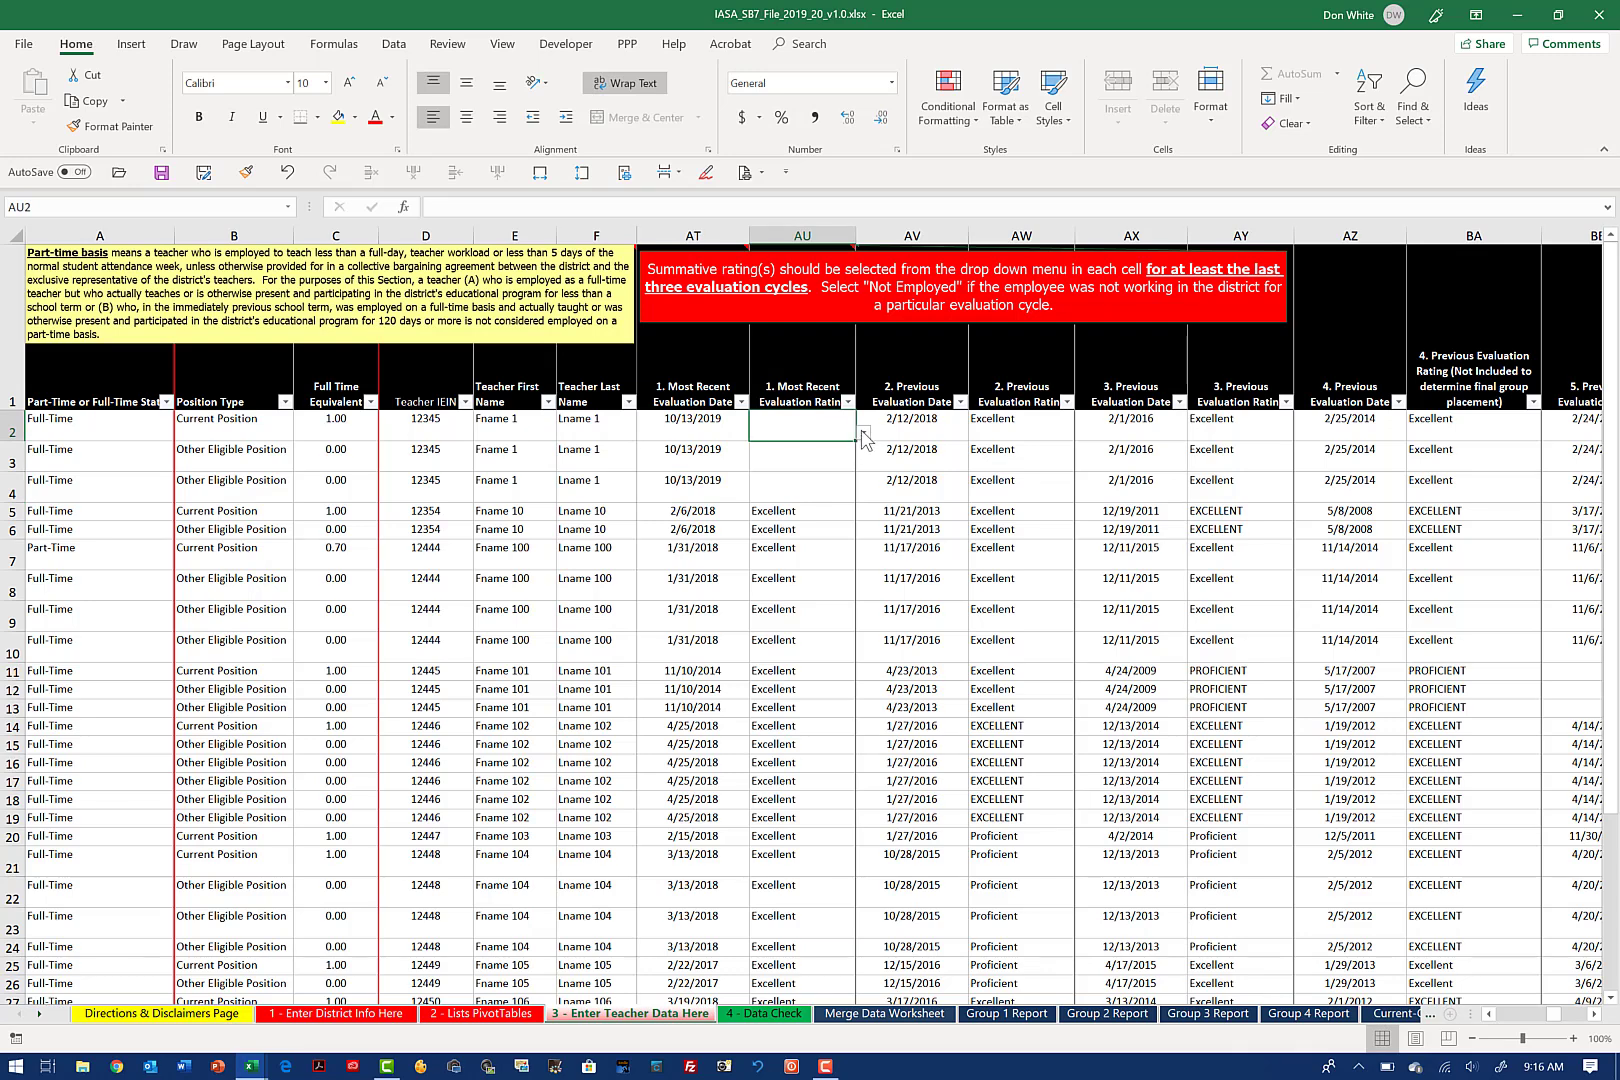
click(863, 434)
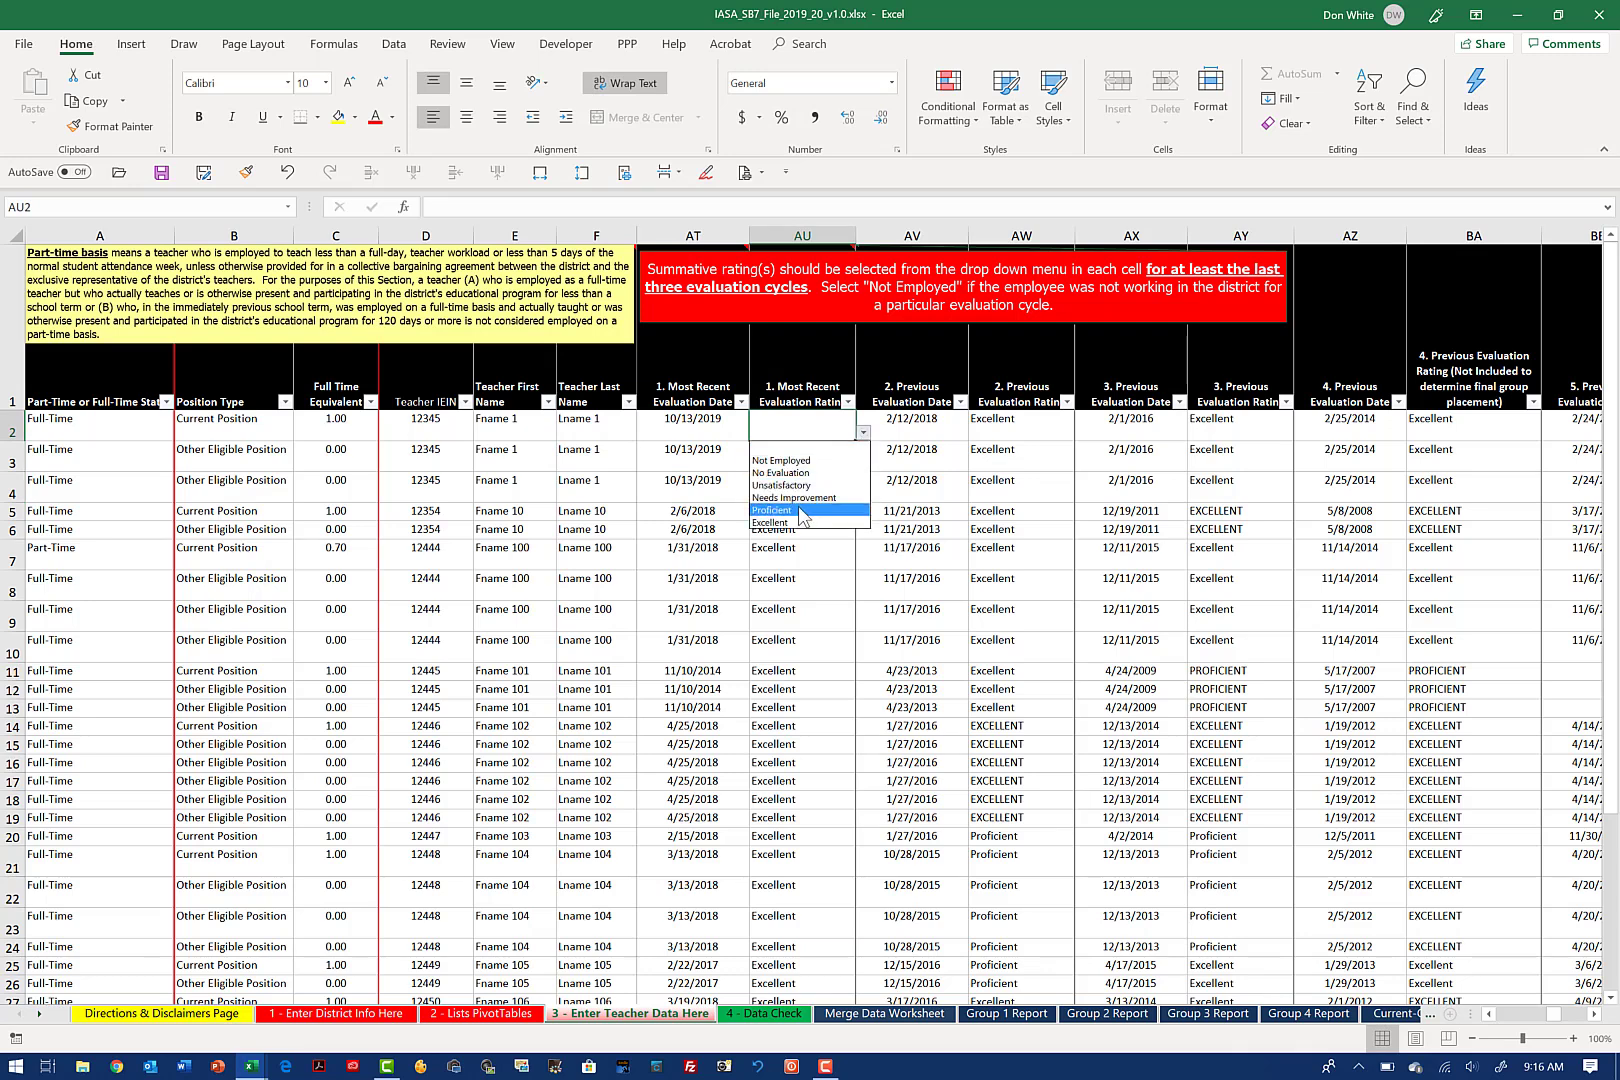
click(800, 510)
click(843, 456)
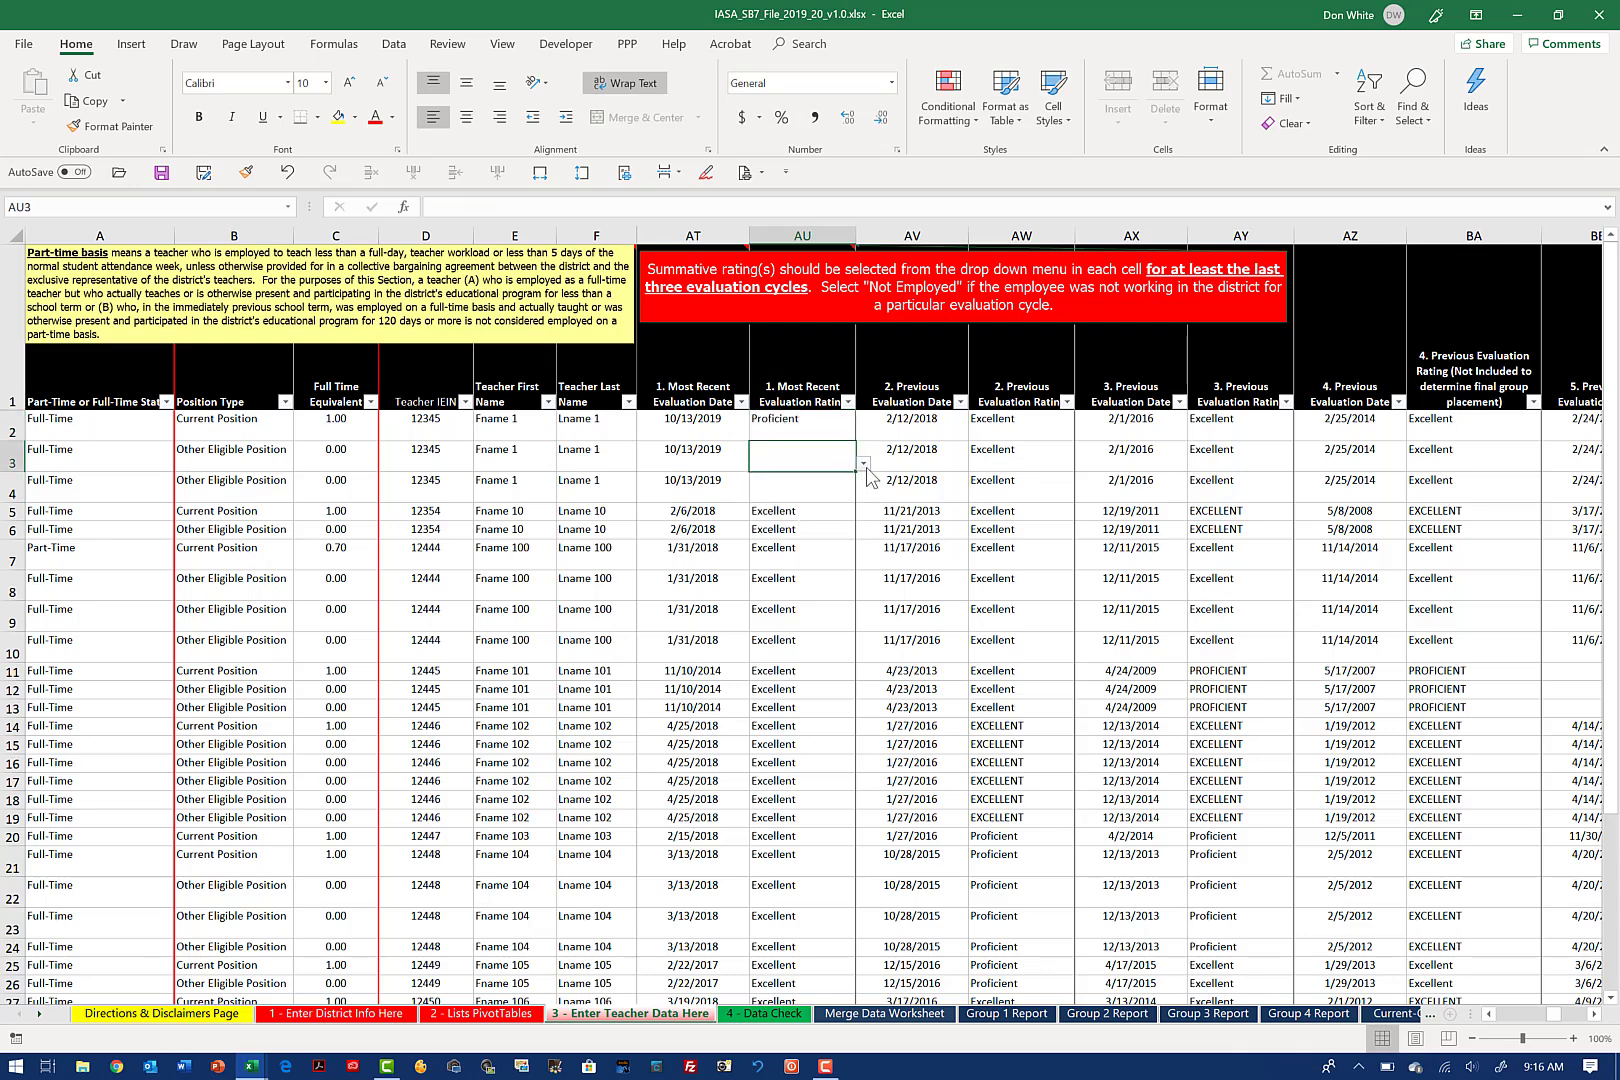
click(863, 463)
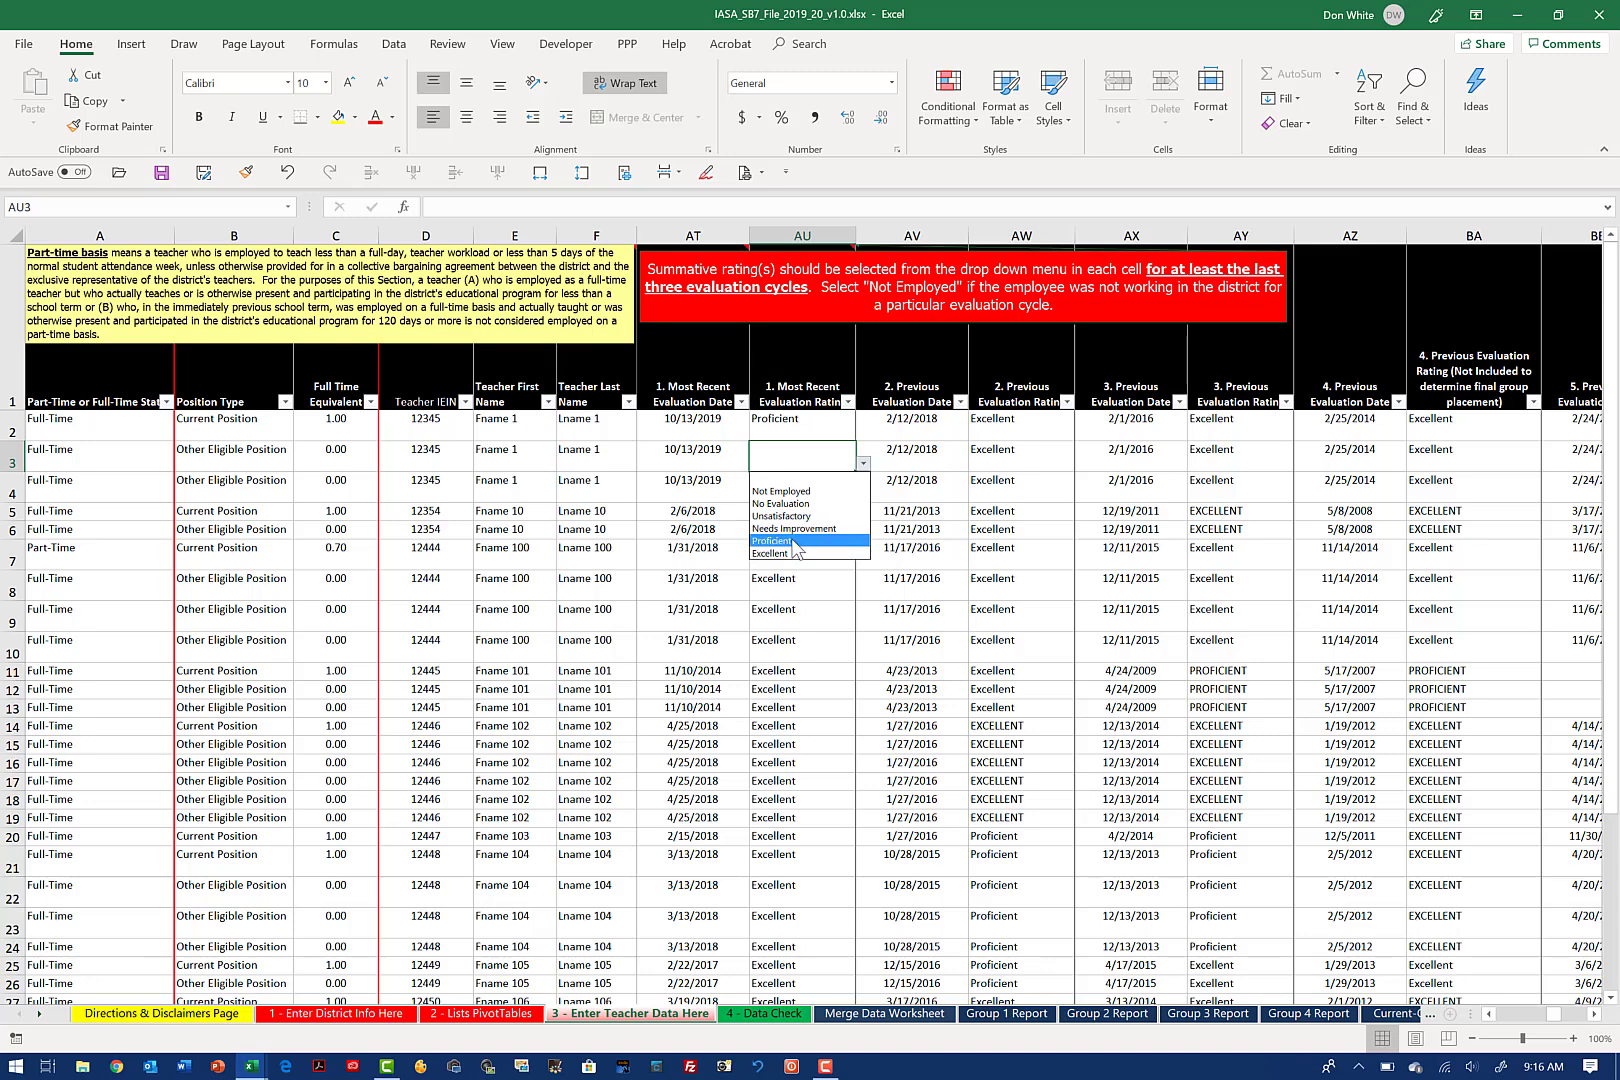
click(798, 541)
click(821, 489)
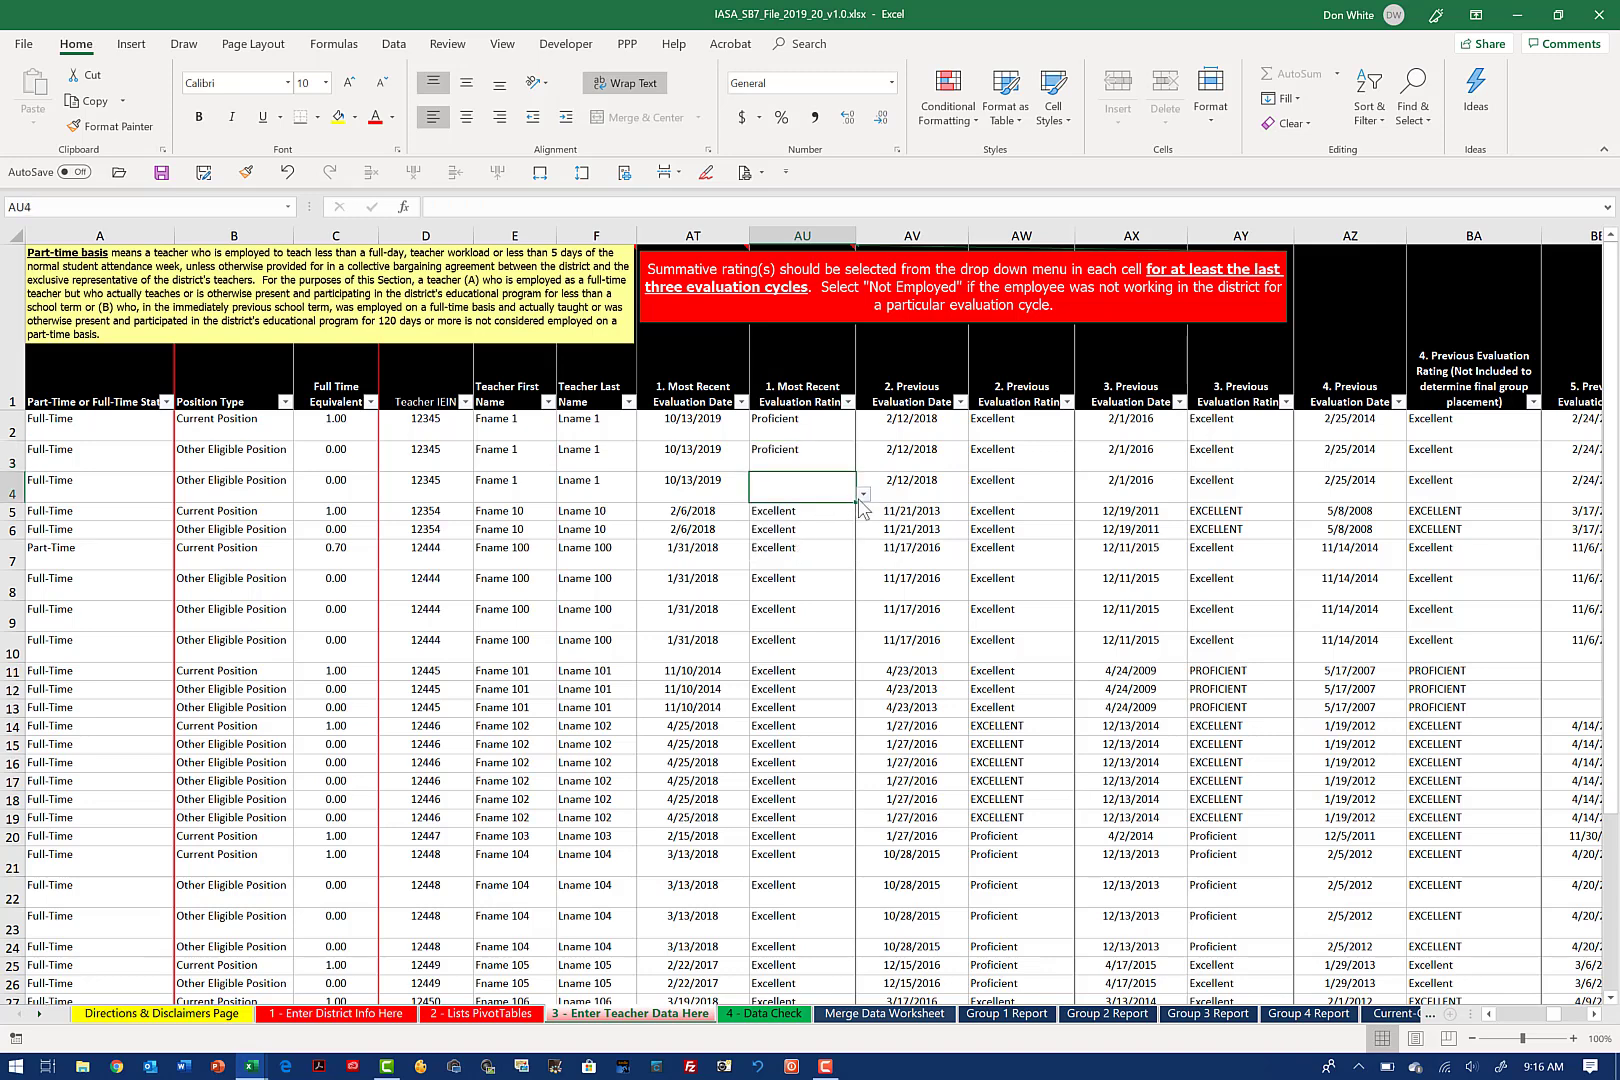
click(862, 495)
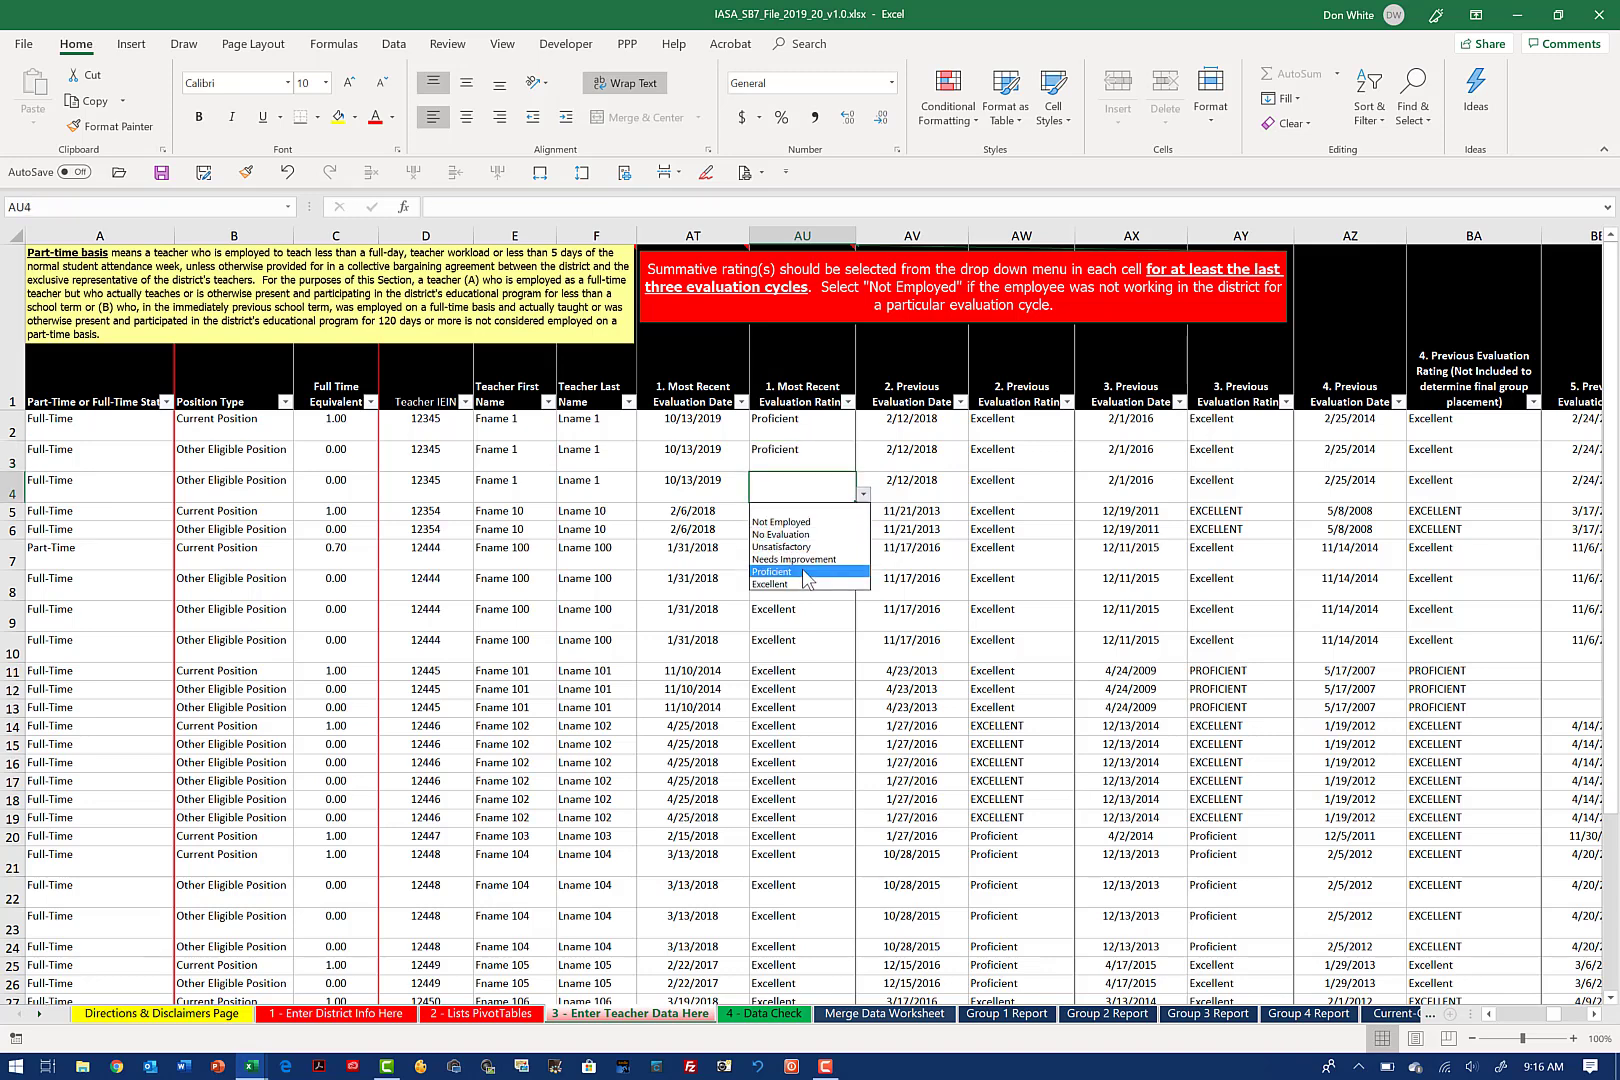
click(801, 574)
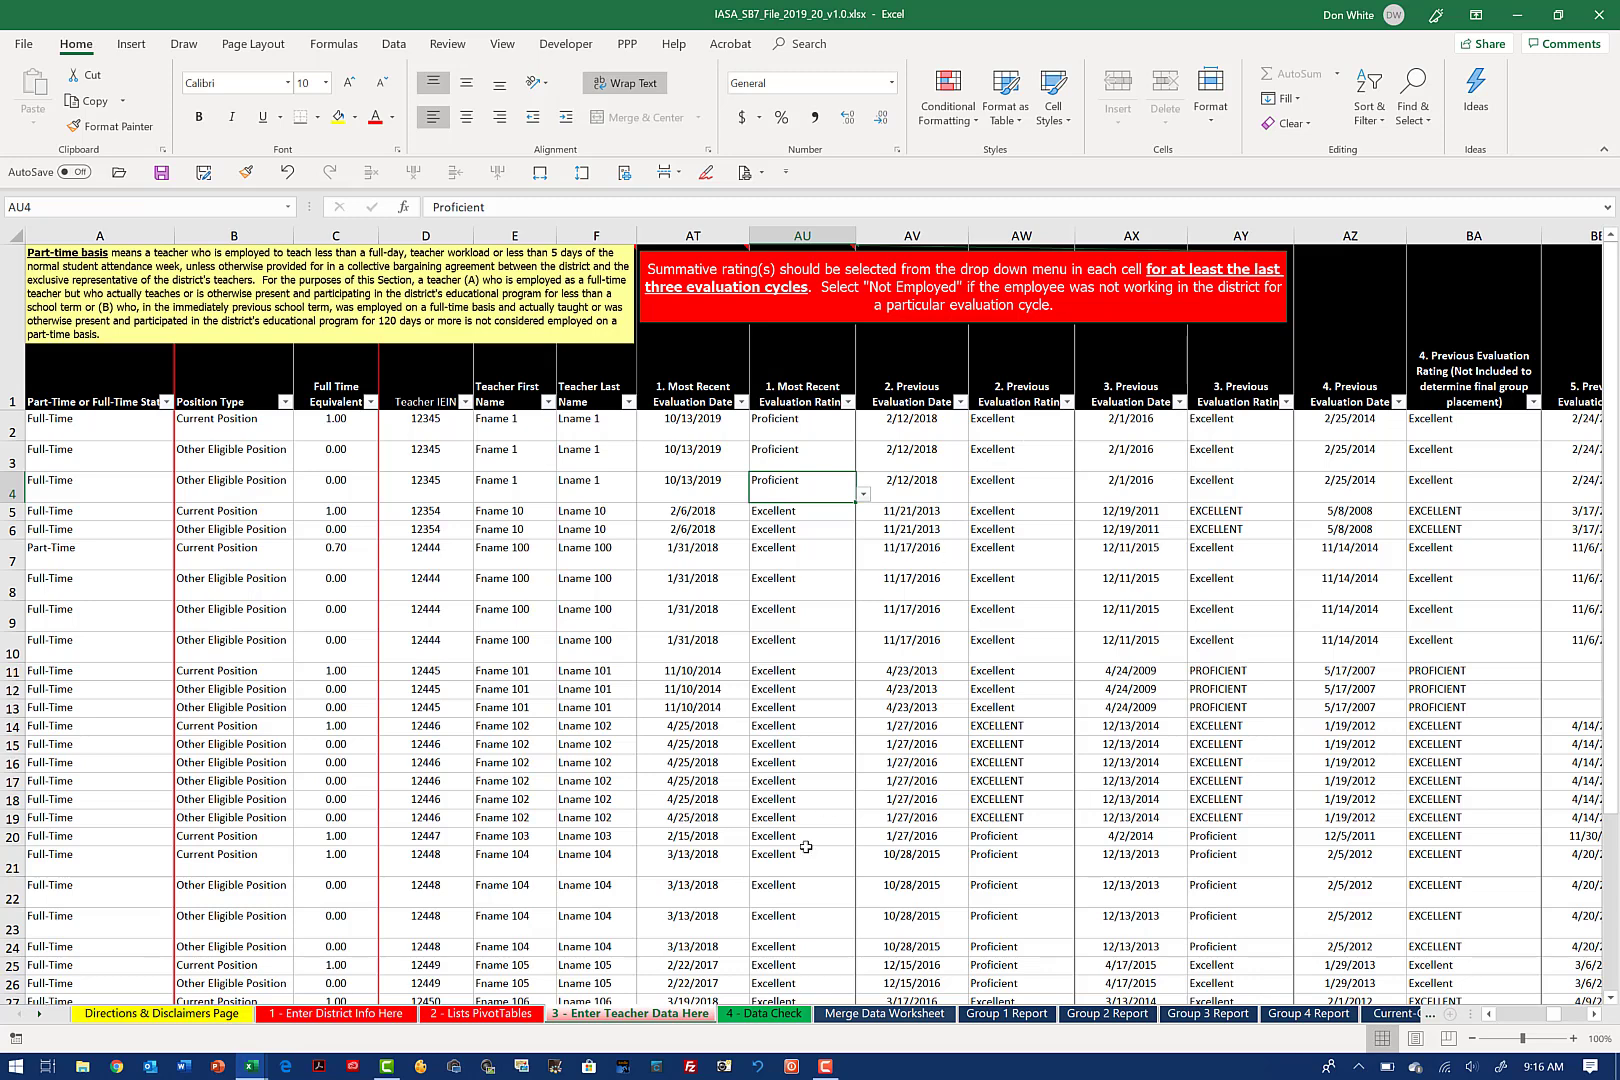
Step: Review the 4 - Data Check sheet, the required-field instructions on the Directions & Disclaimers Page, and the Merge Data Worksheet
click(762, 1014)
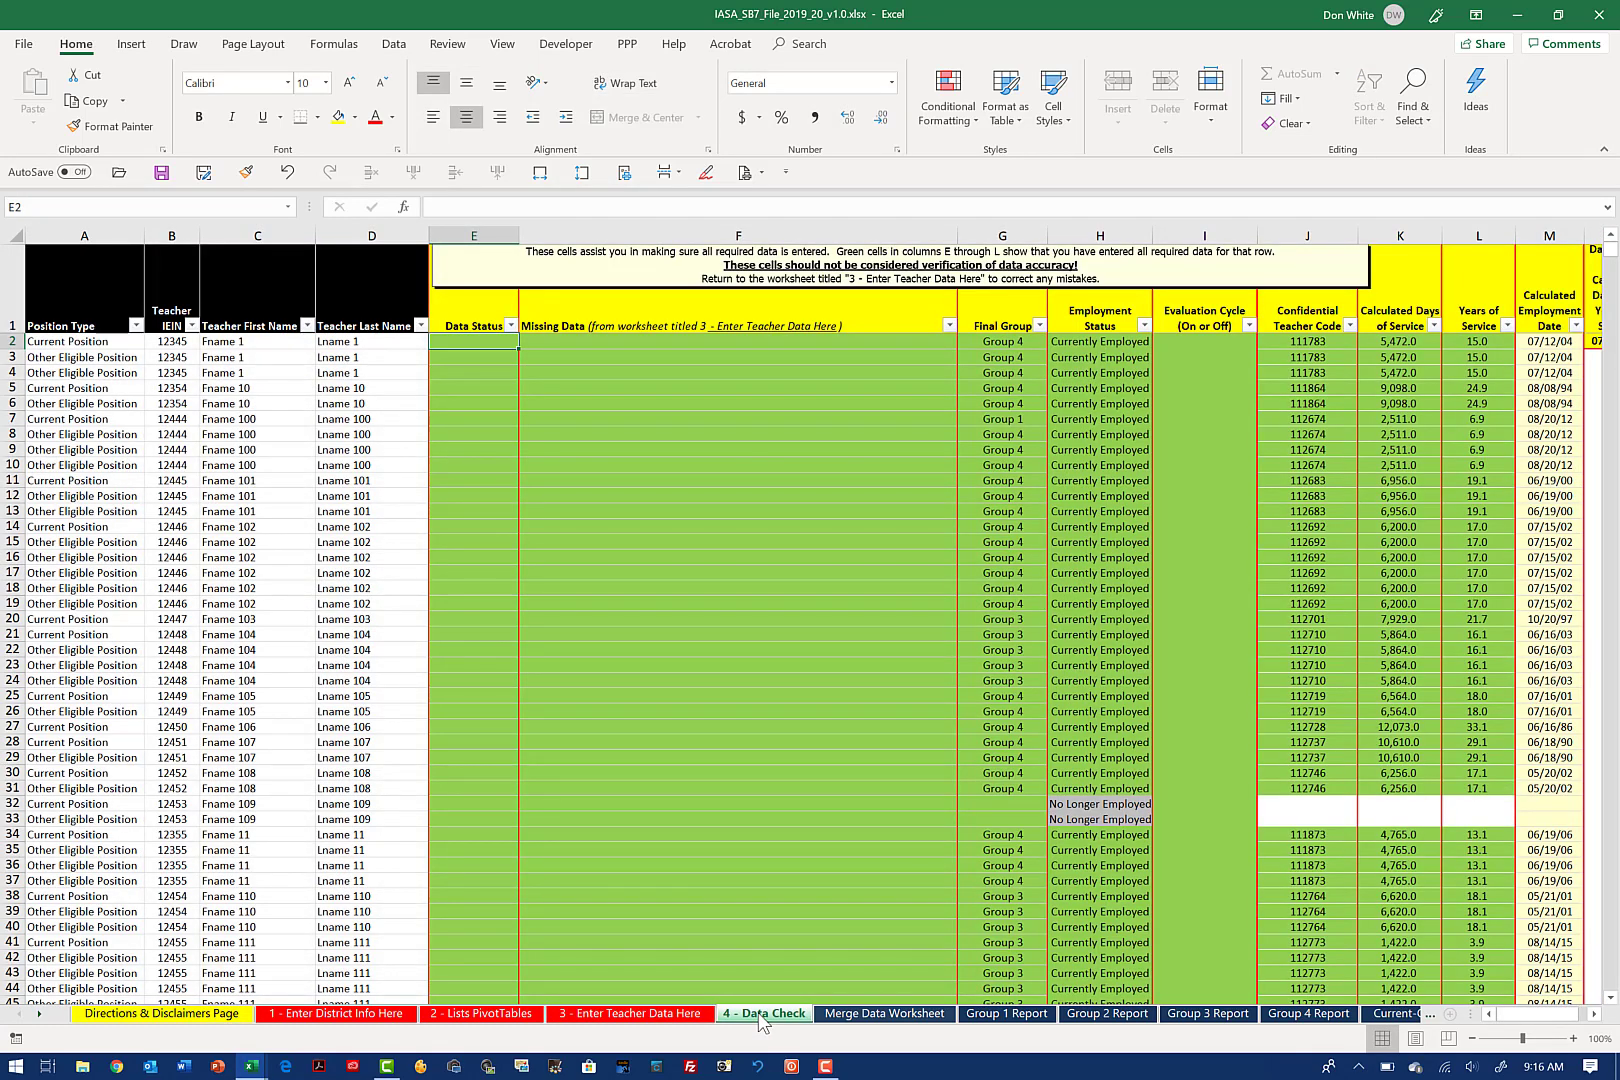
key(Down)
key(Up)
click(170, 1013)
click(296, 826)
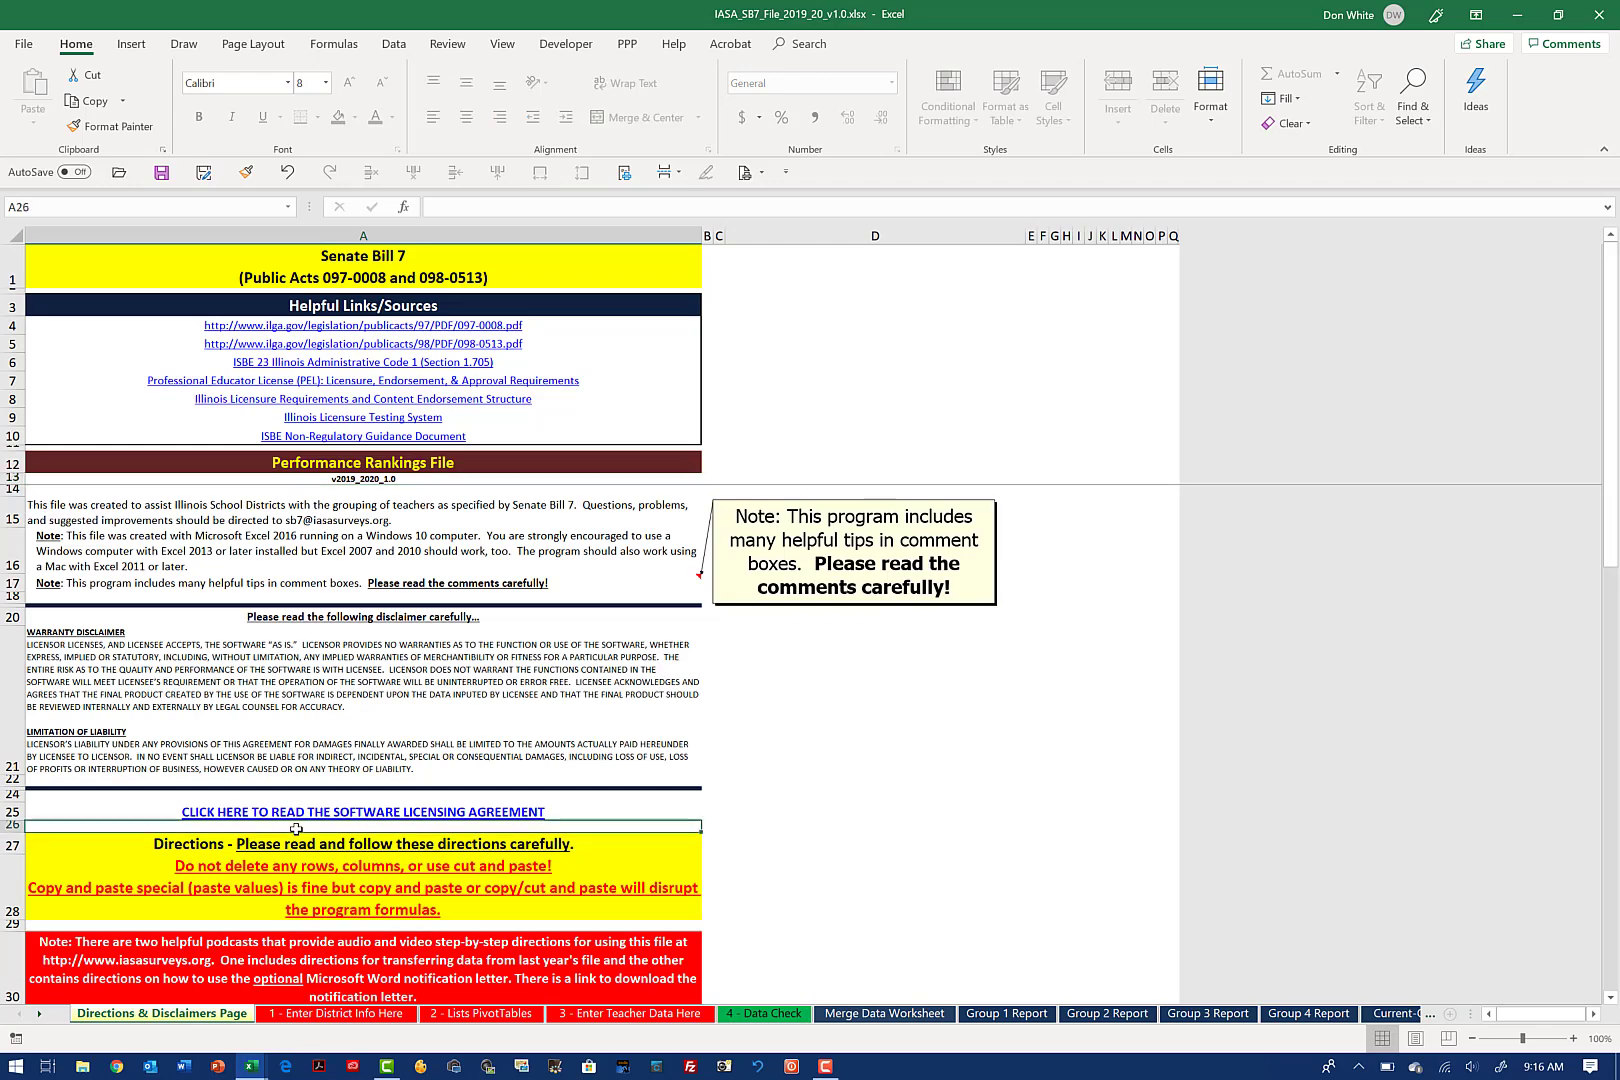
scroll(296, 829, down, 10)
scroll(296, 829, down, 1)
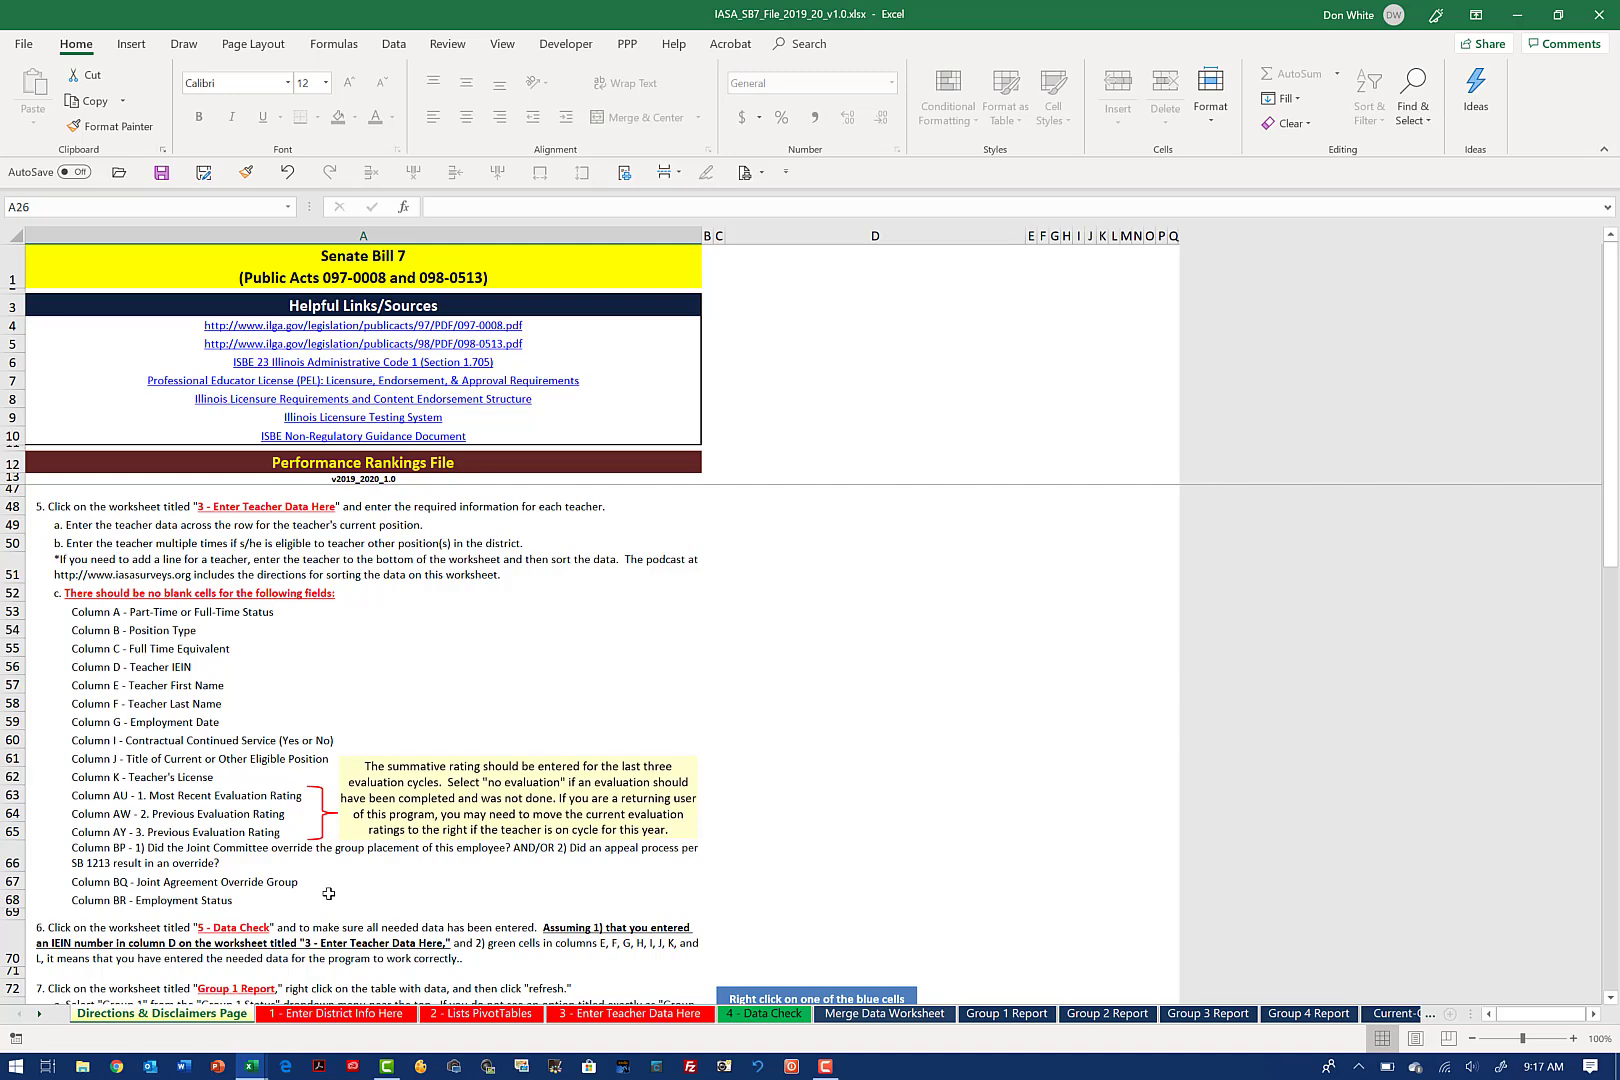
click(759, 1012)
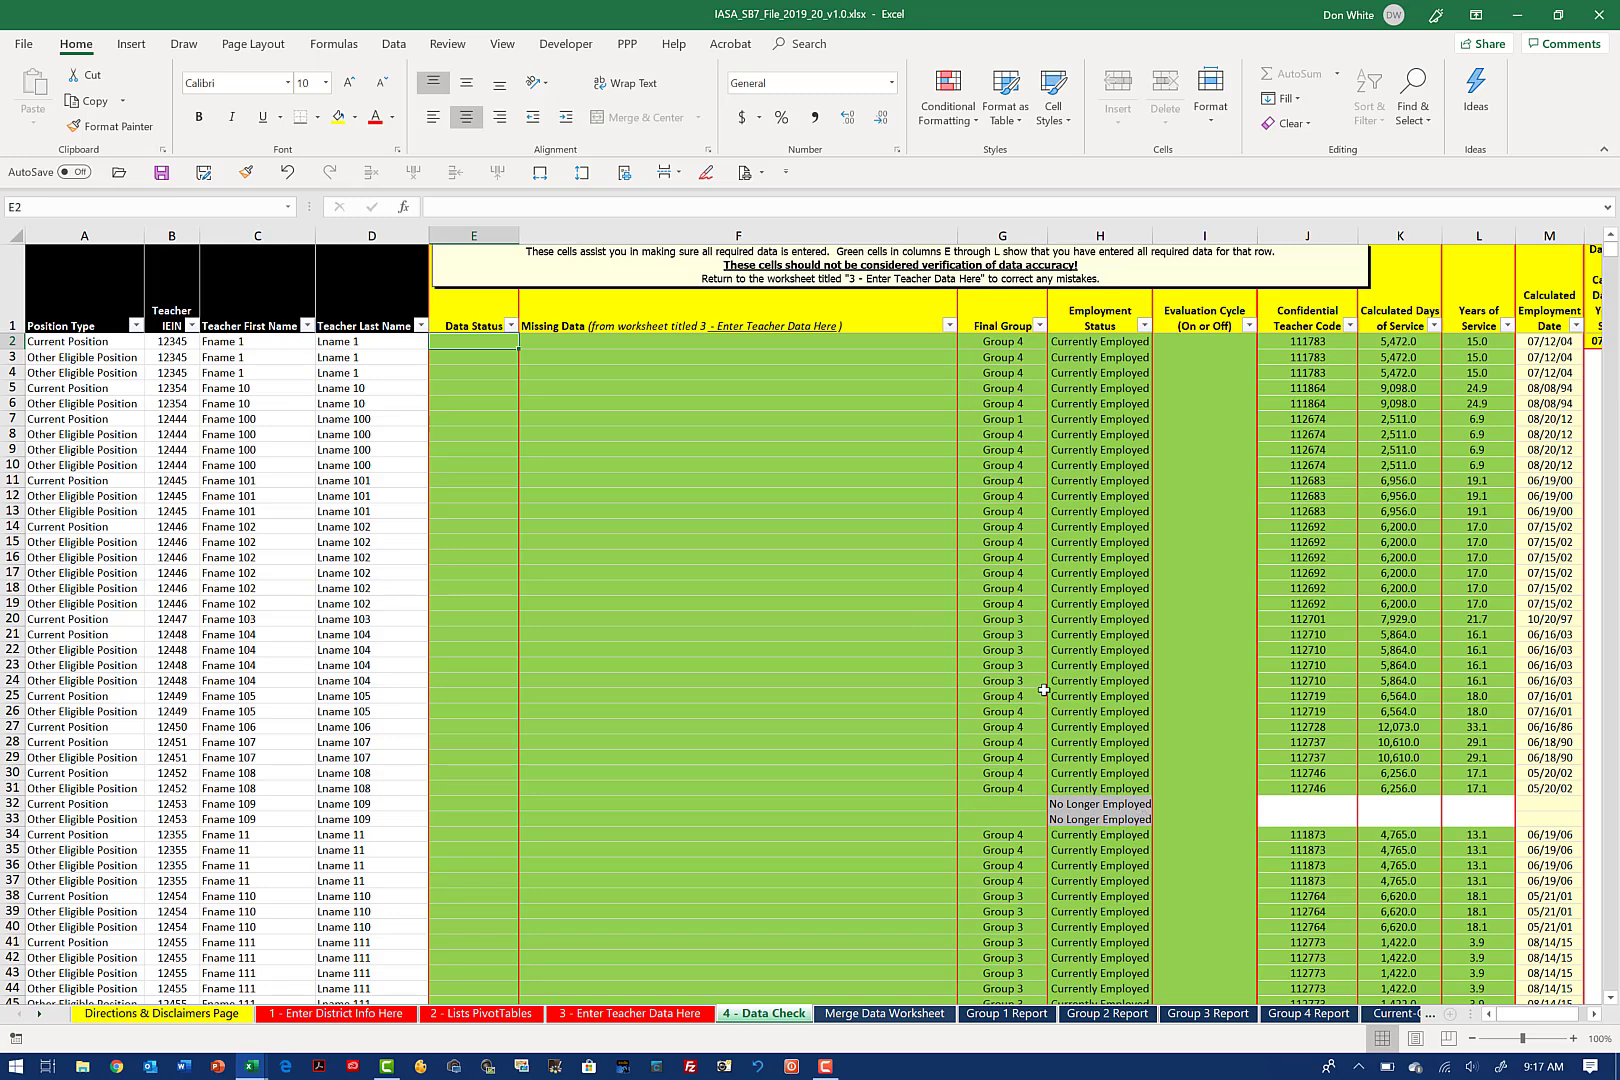
click(882, 1014)
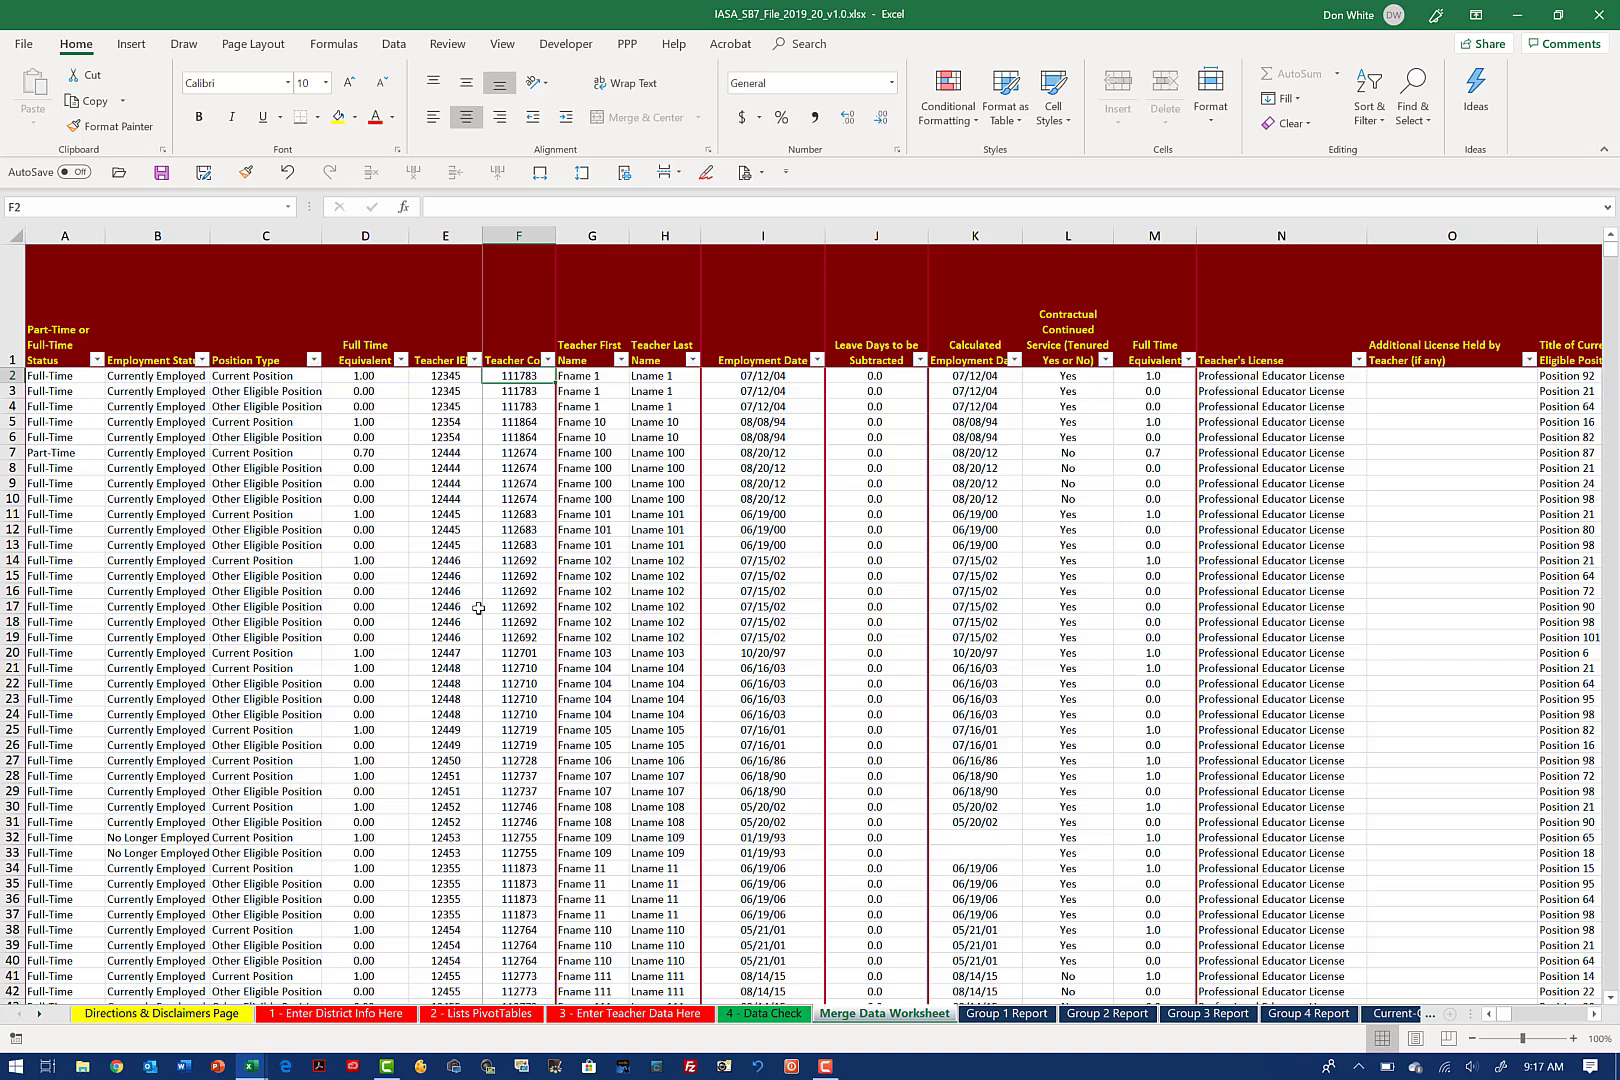
Step: Refresh all PivotTables in the workbook from the Group 1 Report sheet
click(996, 1014)
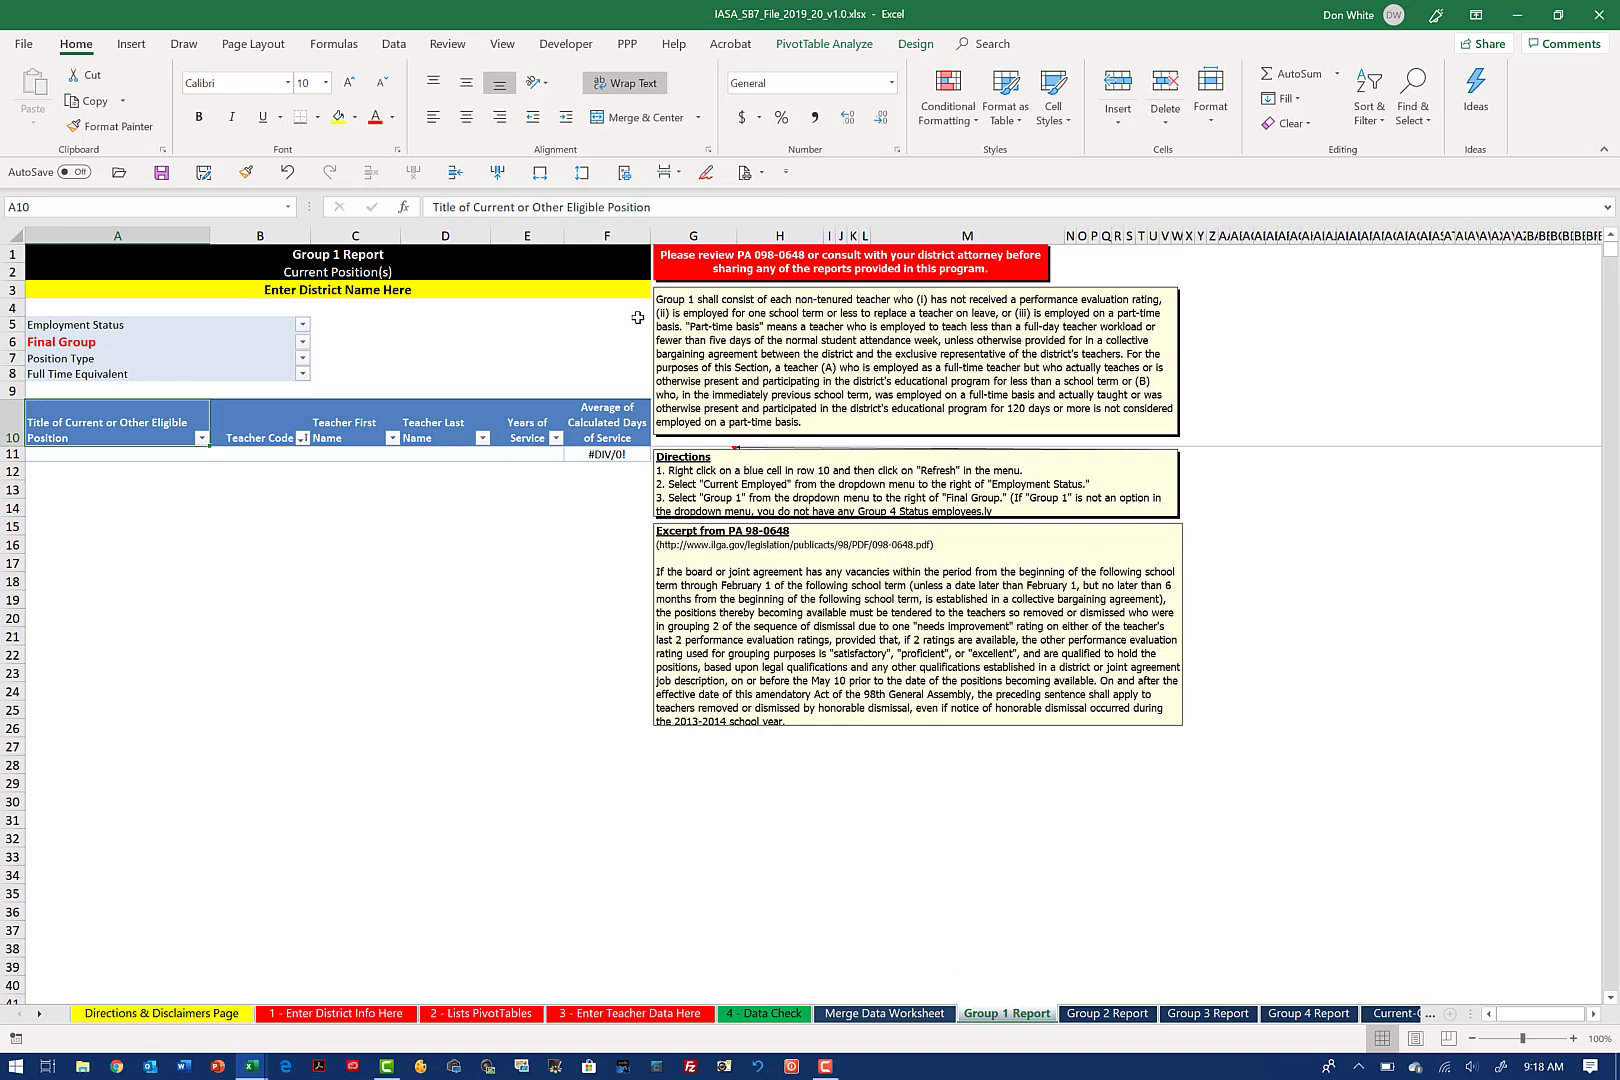
click(826, 44)
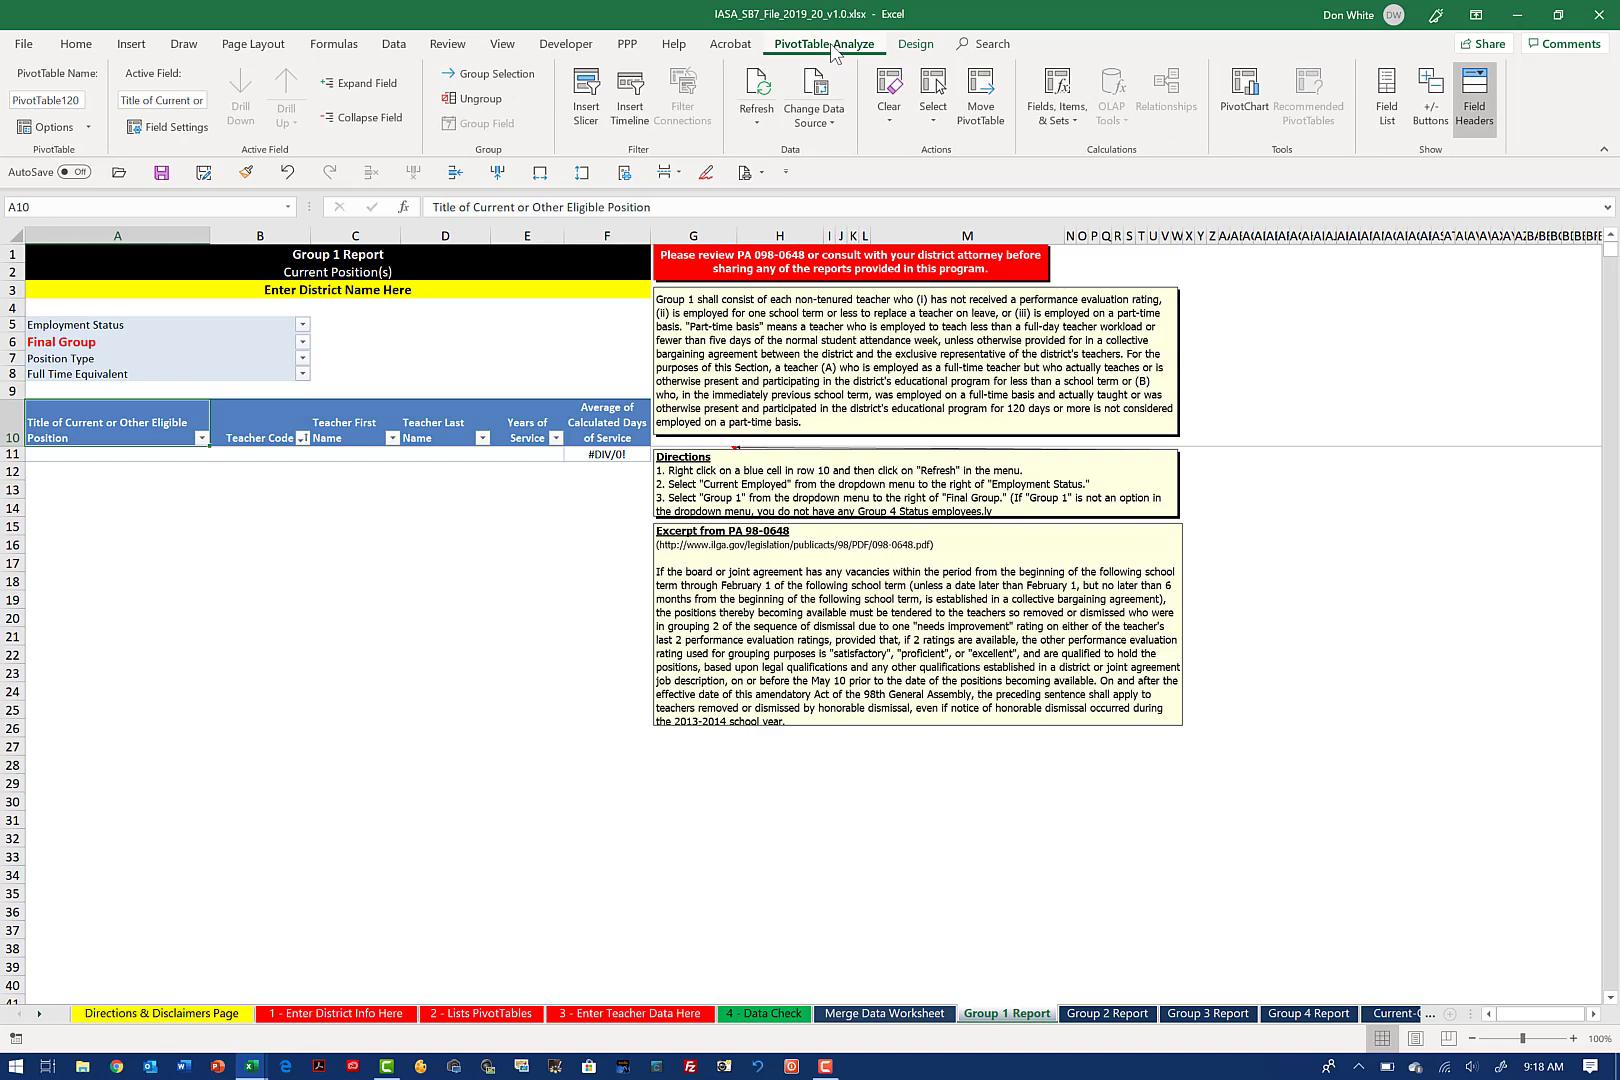
click(763, 136)
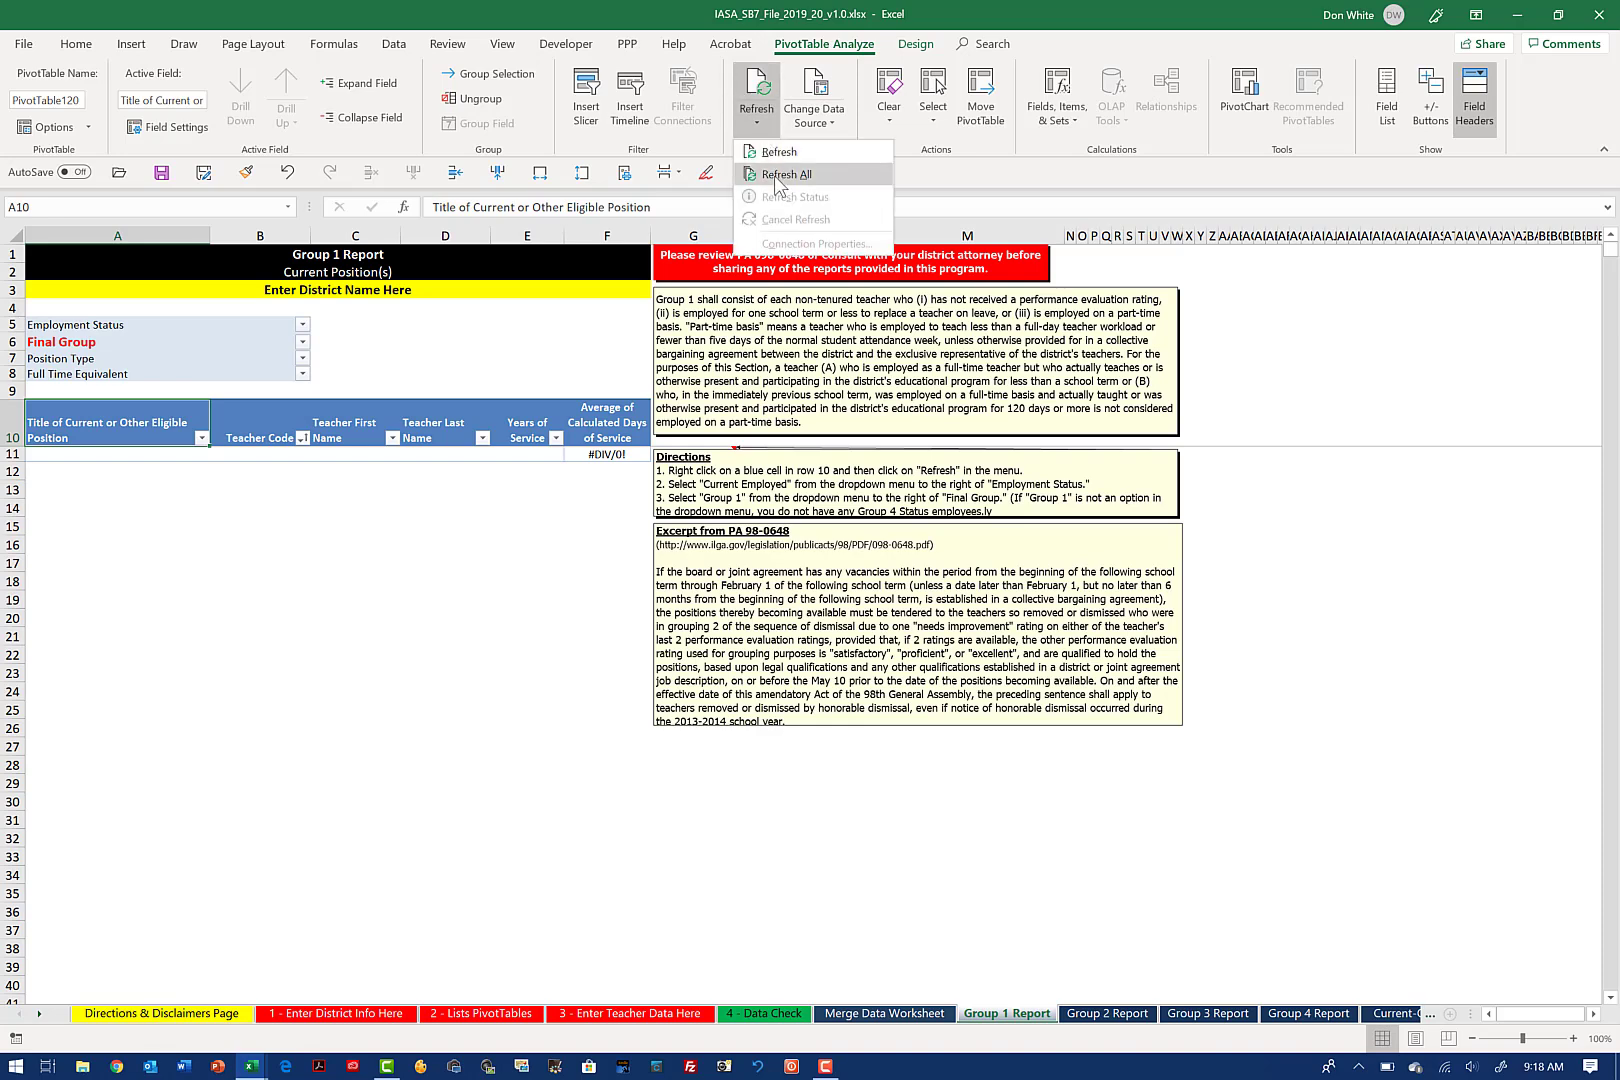
click(786, 175)
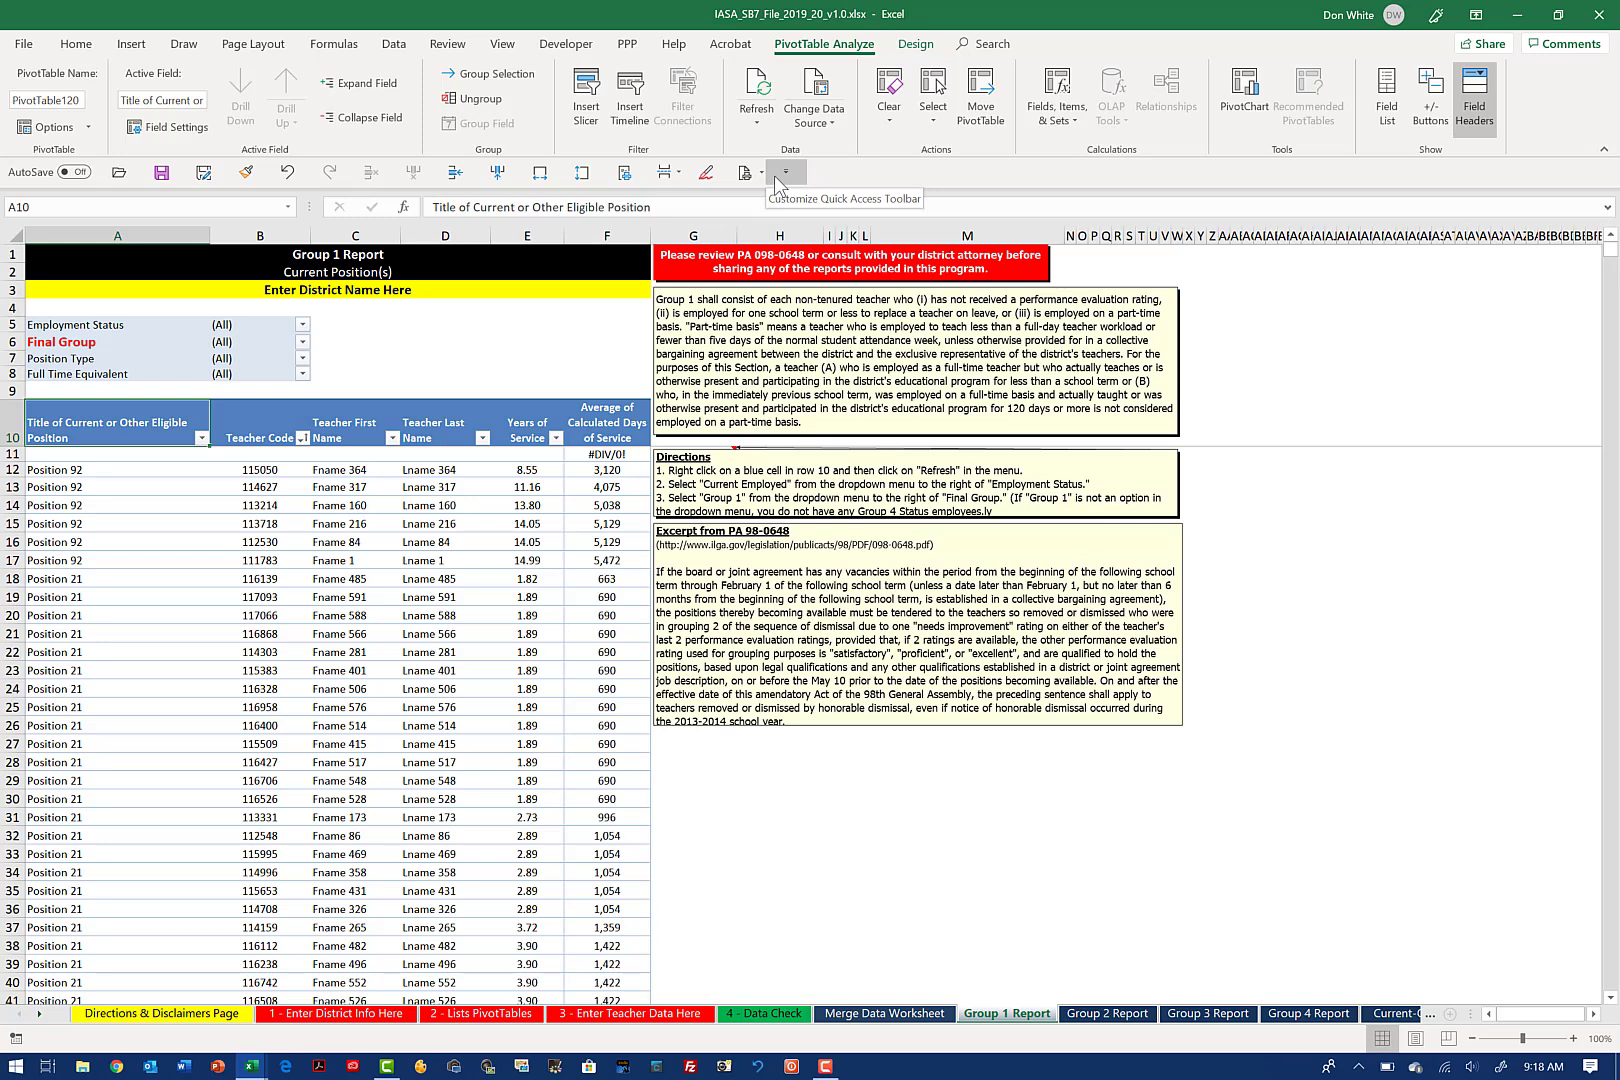
Step: Enter Great District as the district name in A3 of the Group 1 Report
click(460, 290)
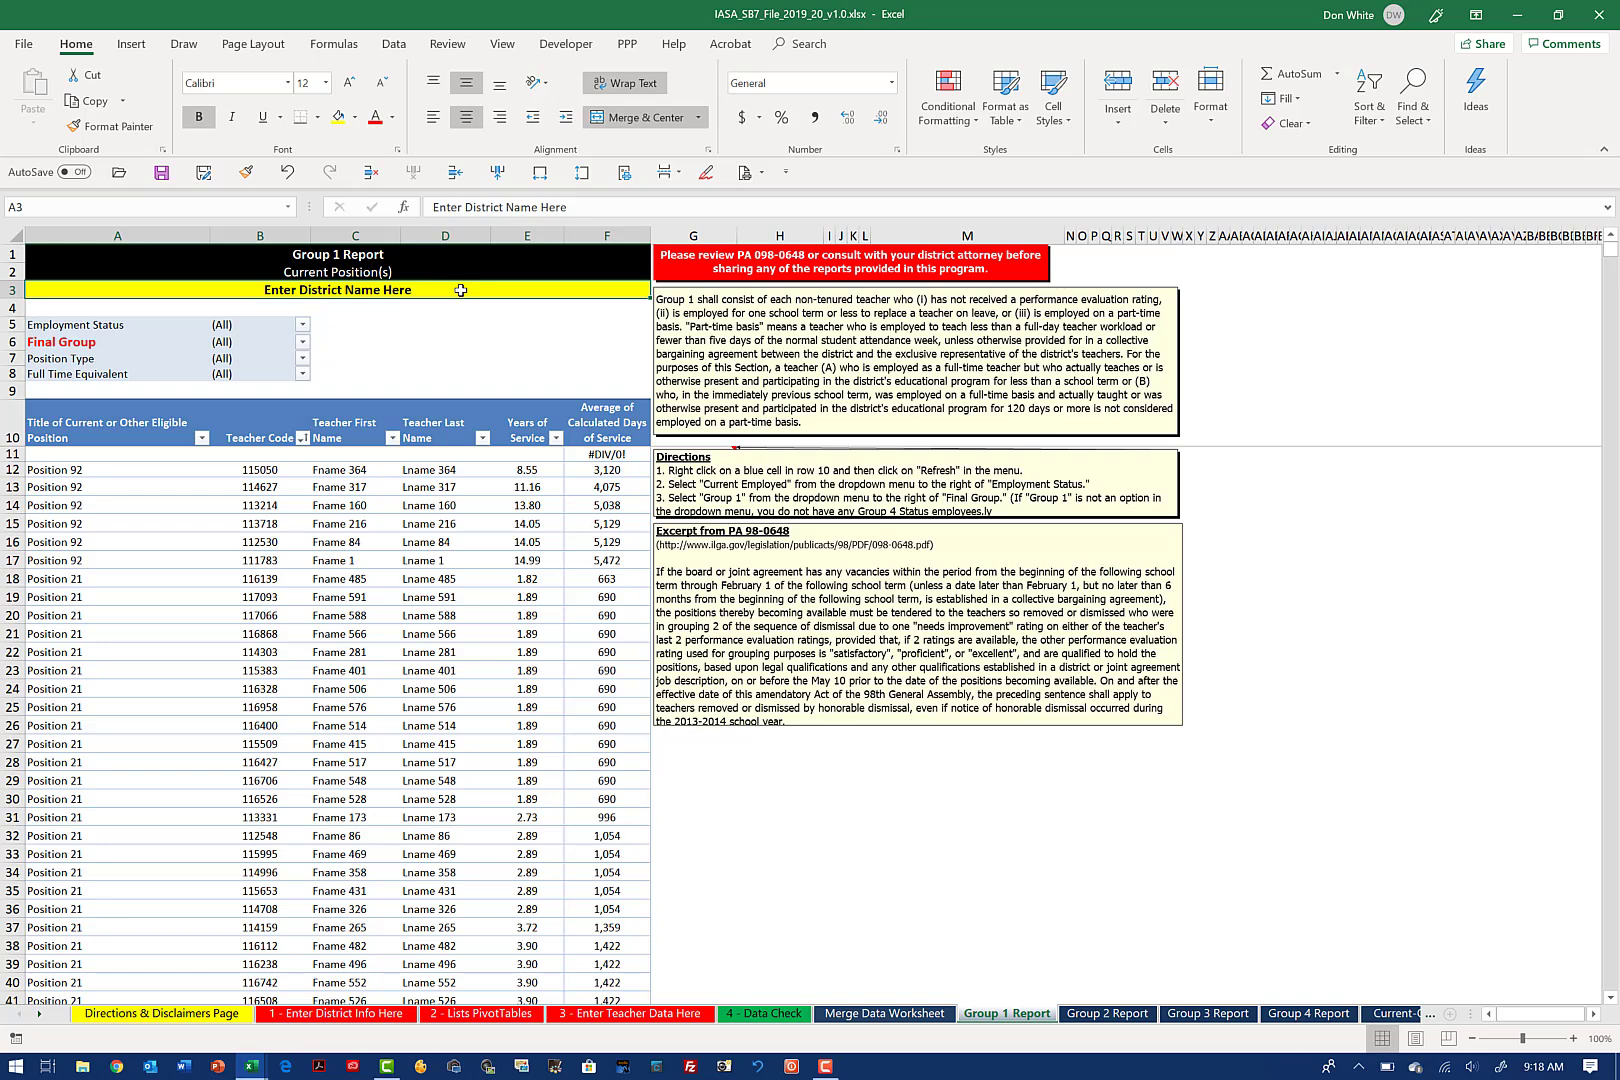
text(Great)
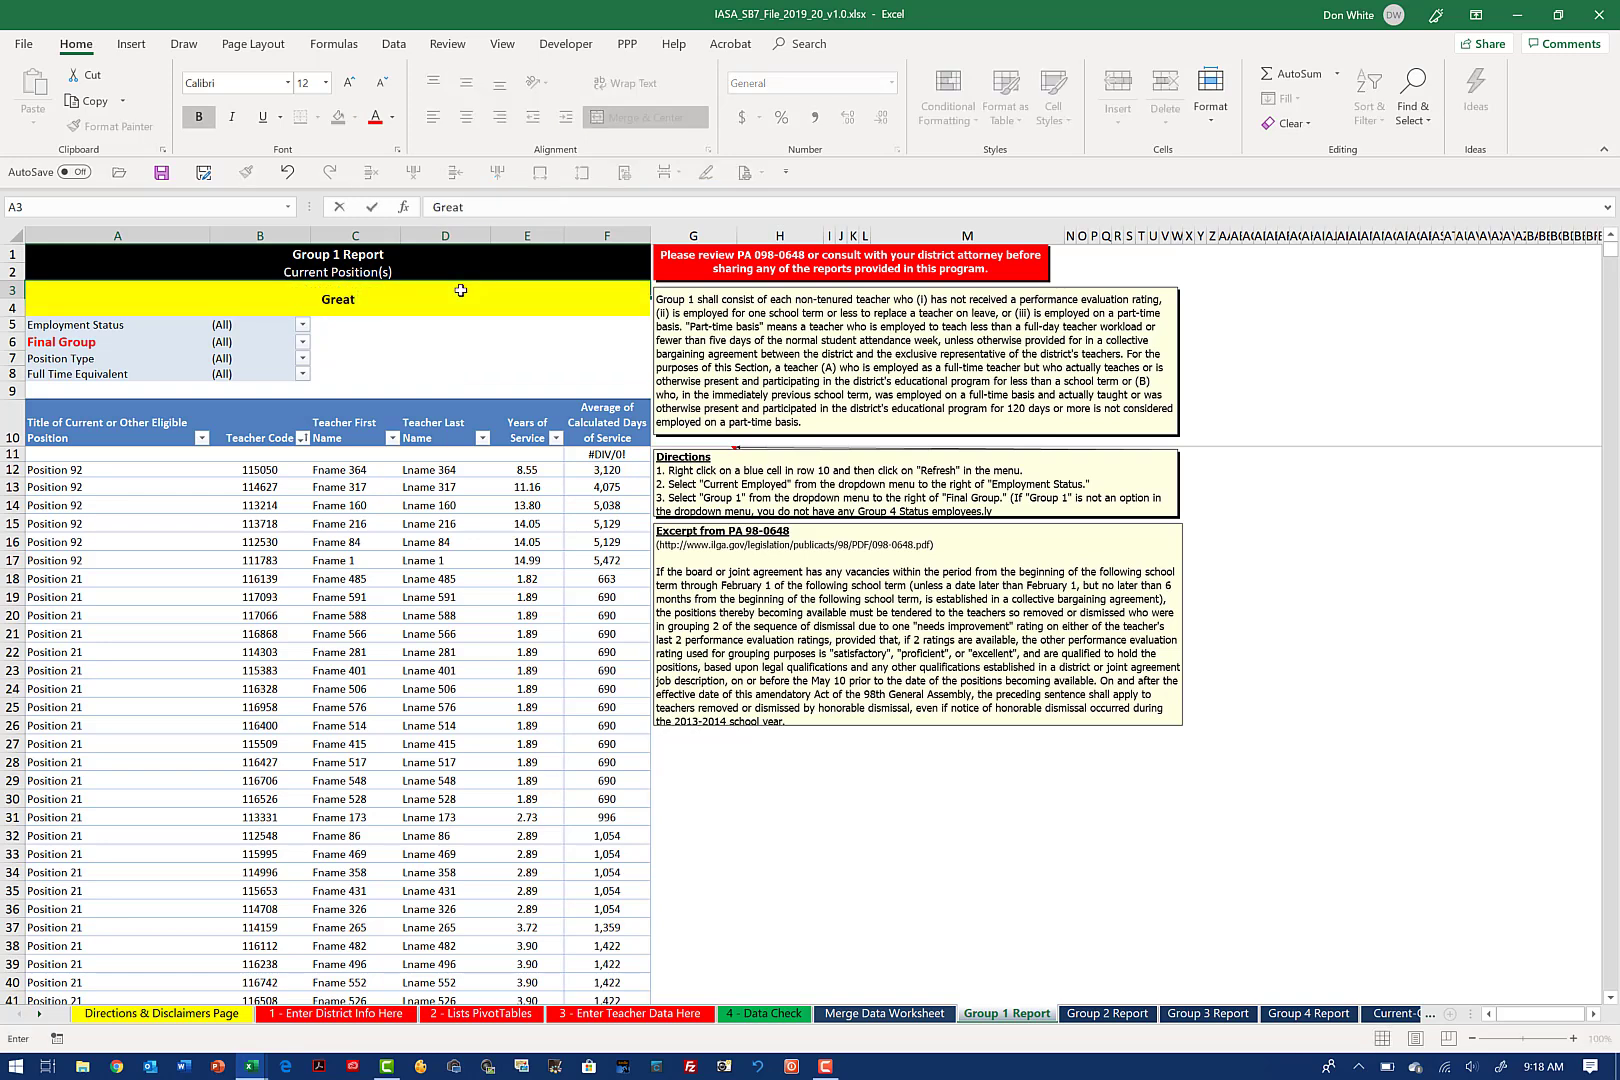
text( District)
key(ctrl+Return)
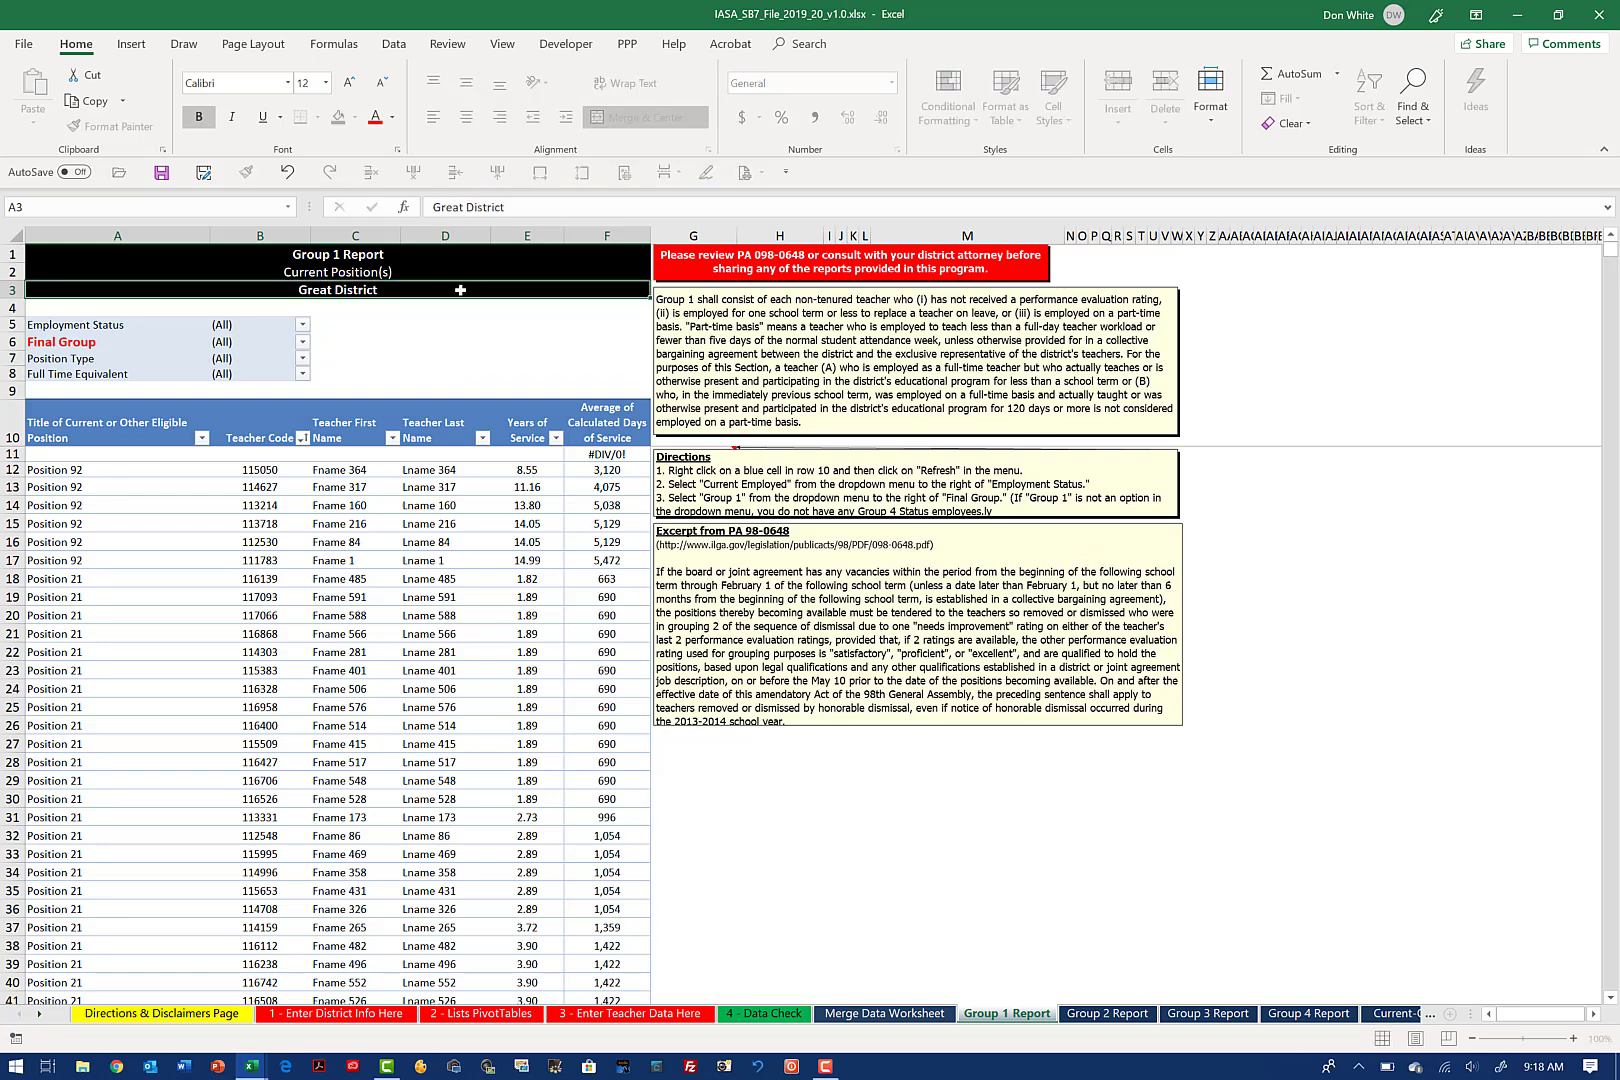
key(Return)
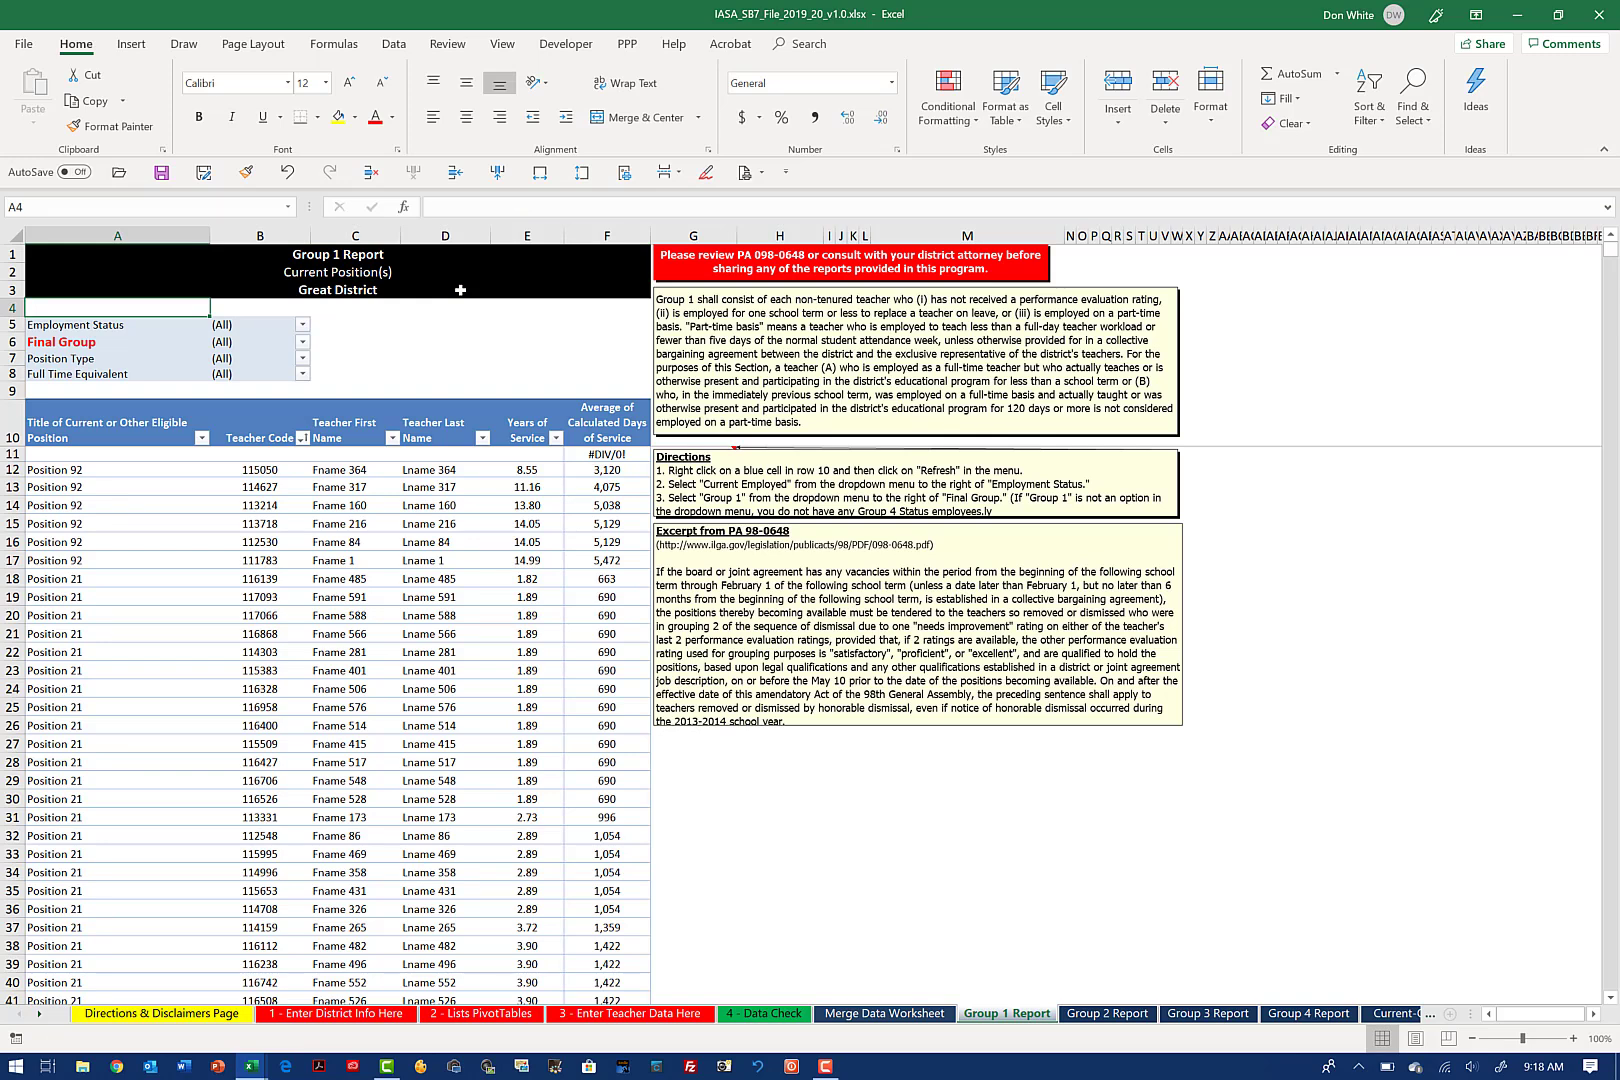
Step: Filter the Group 1 Report to show only Currently Employed teachers whose Final Group is Group 1
click(302, 326)
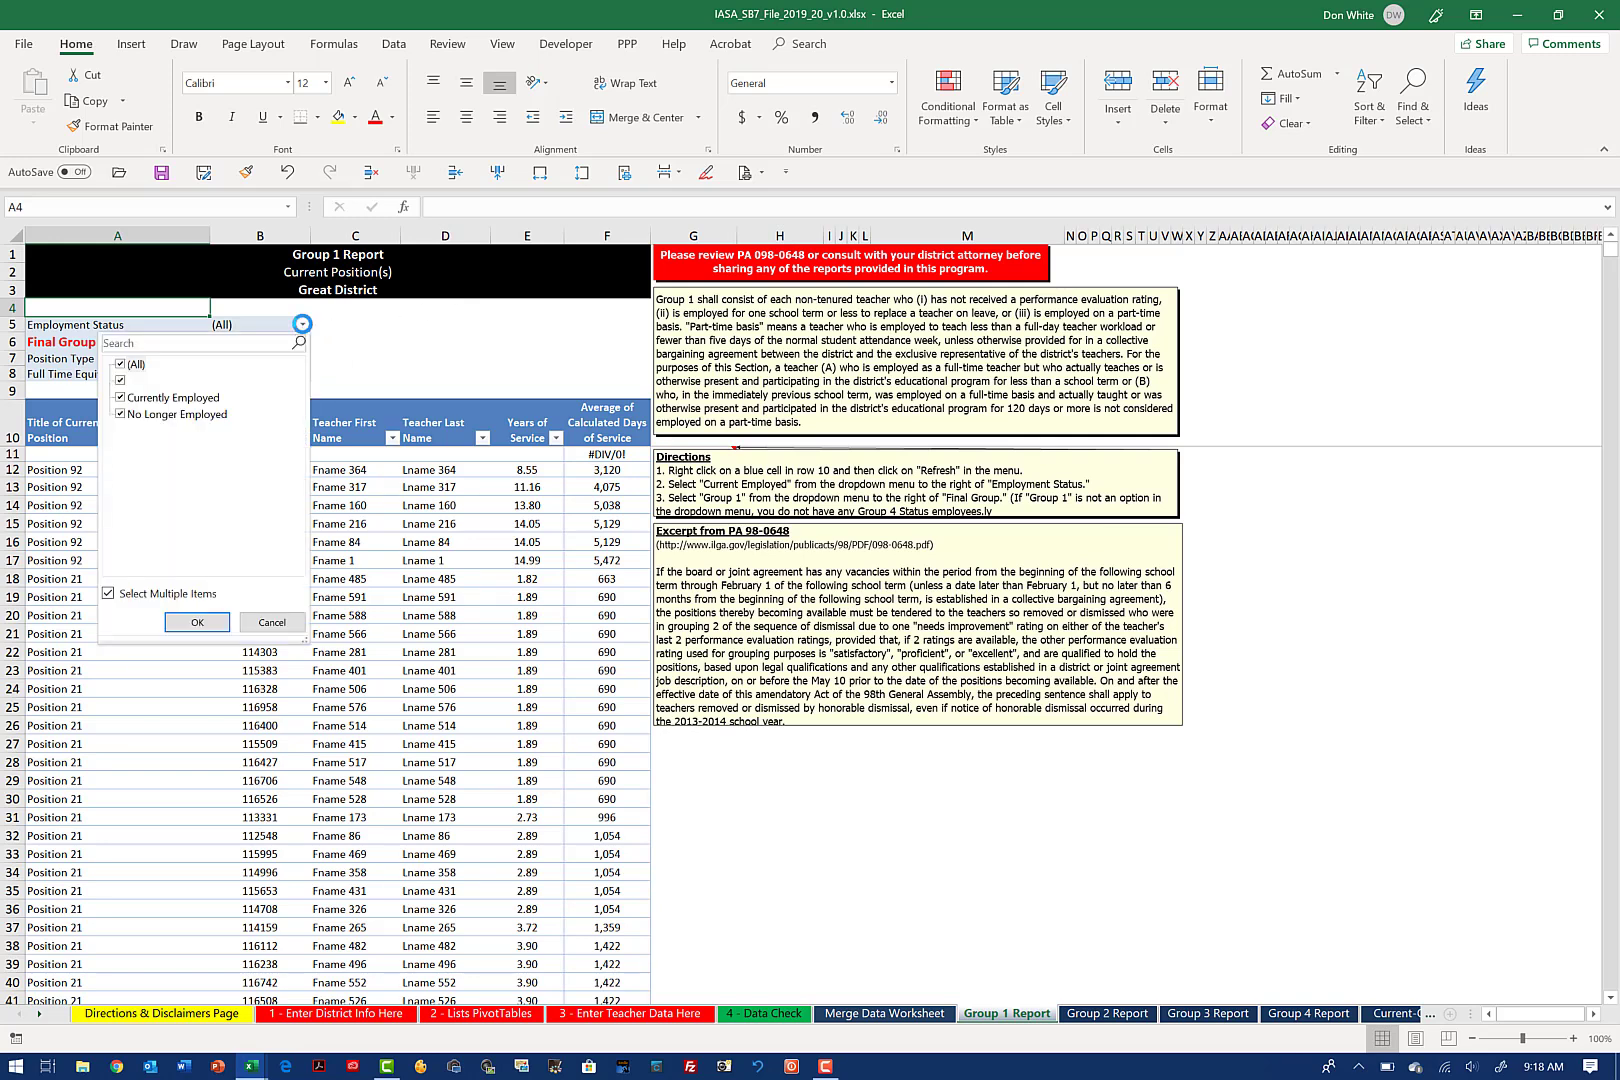
click(120, 398)
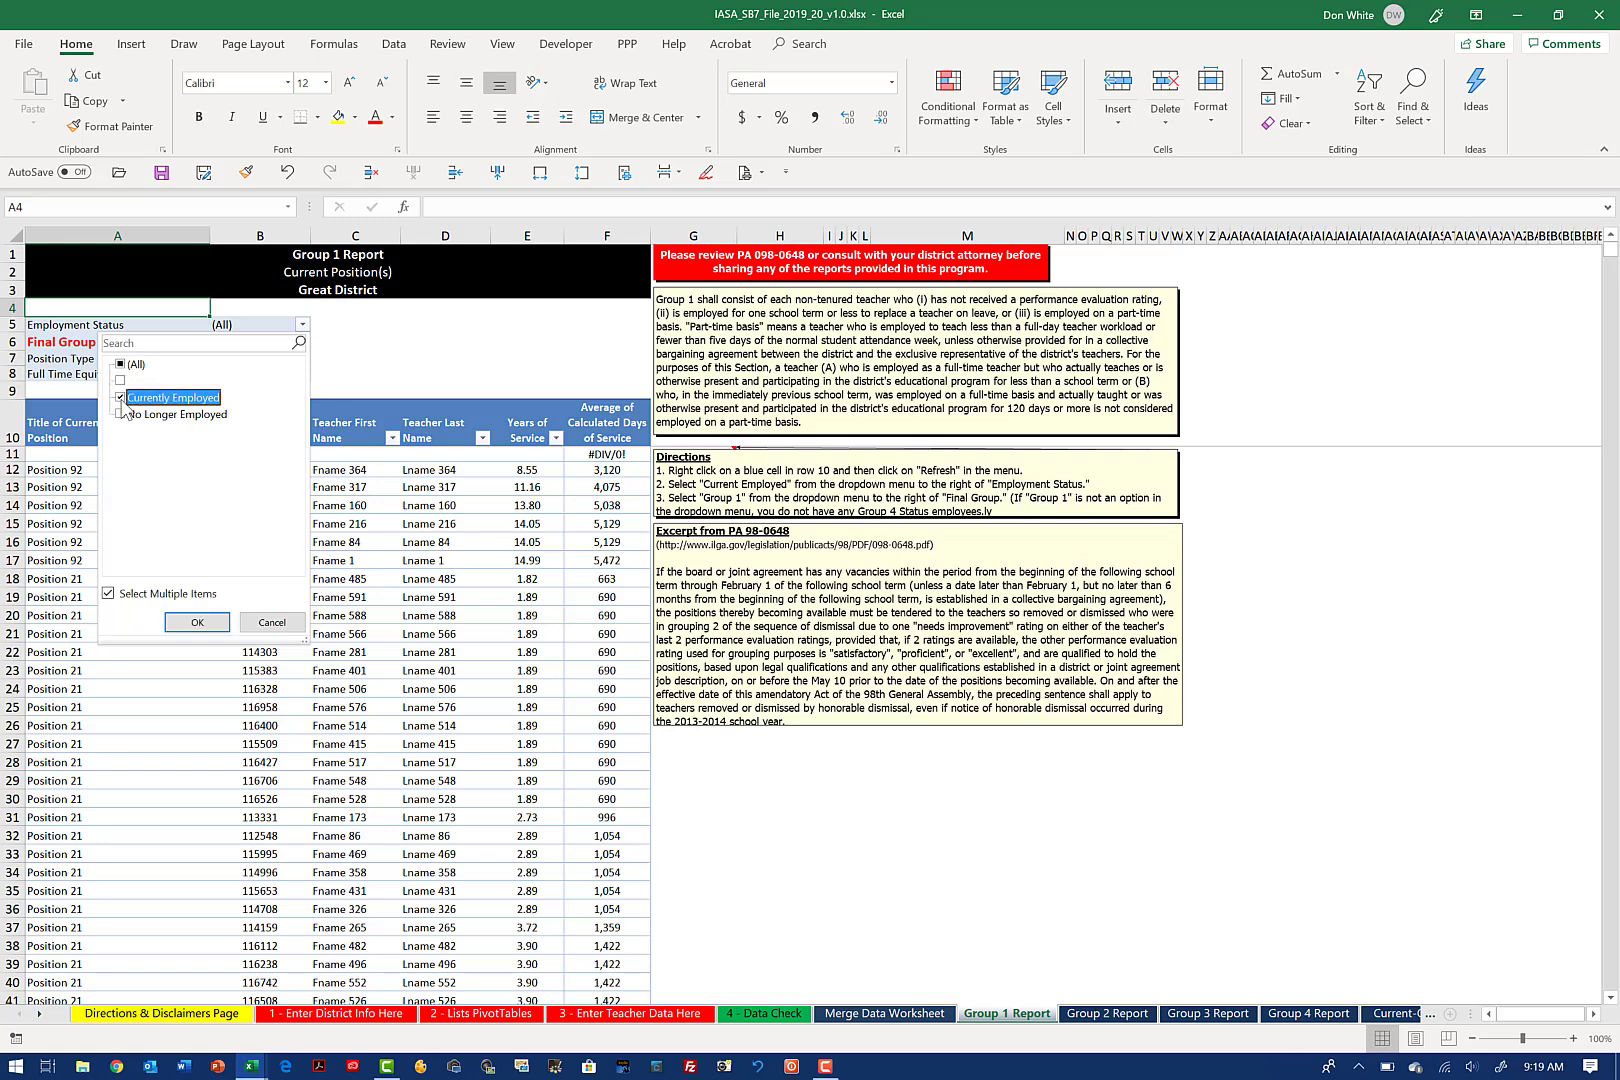
click(197, 624)
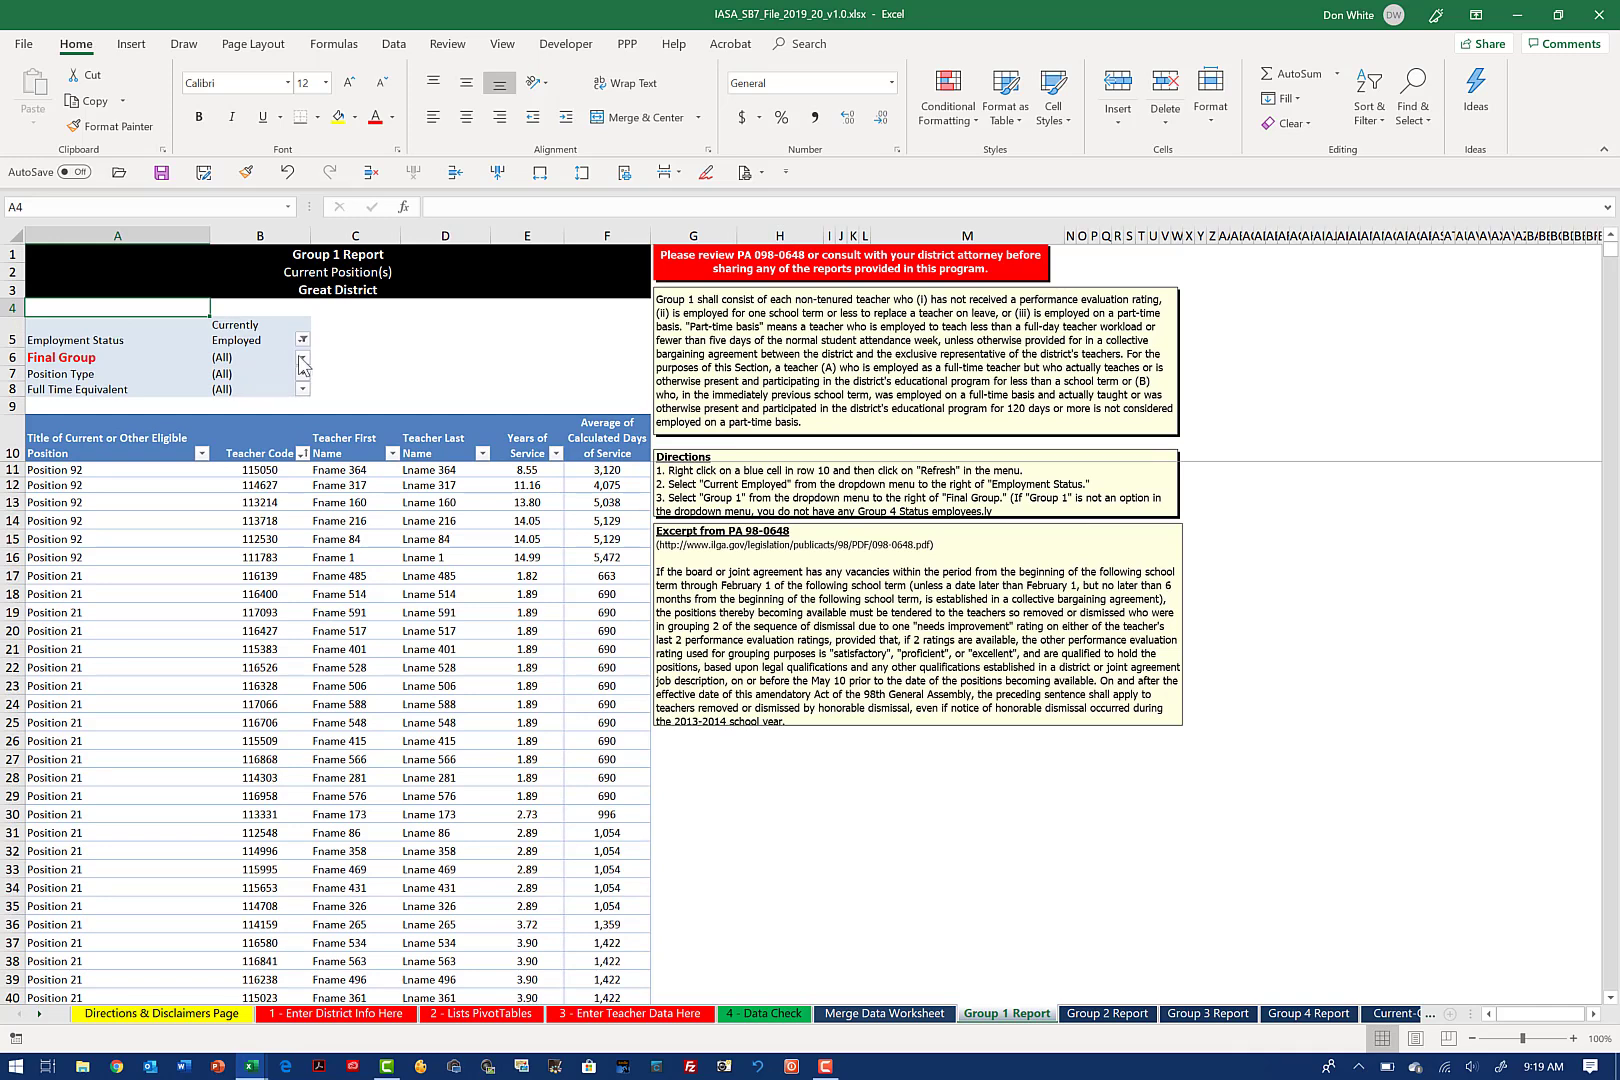
click(302, 358)
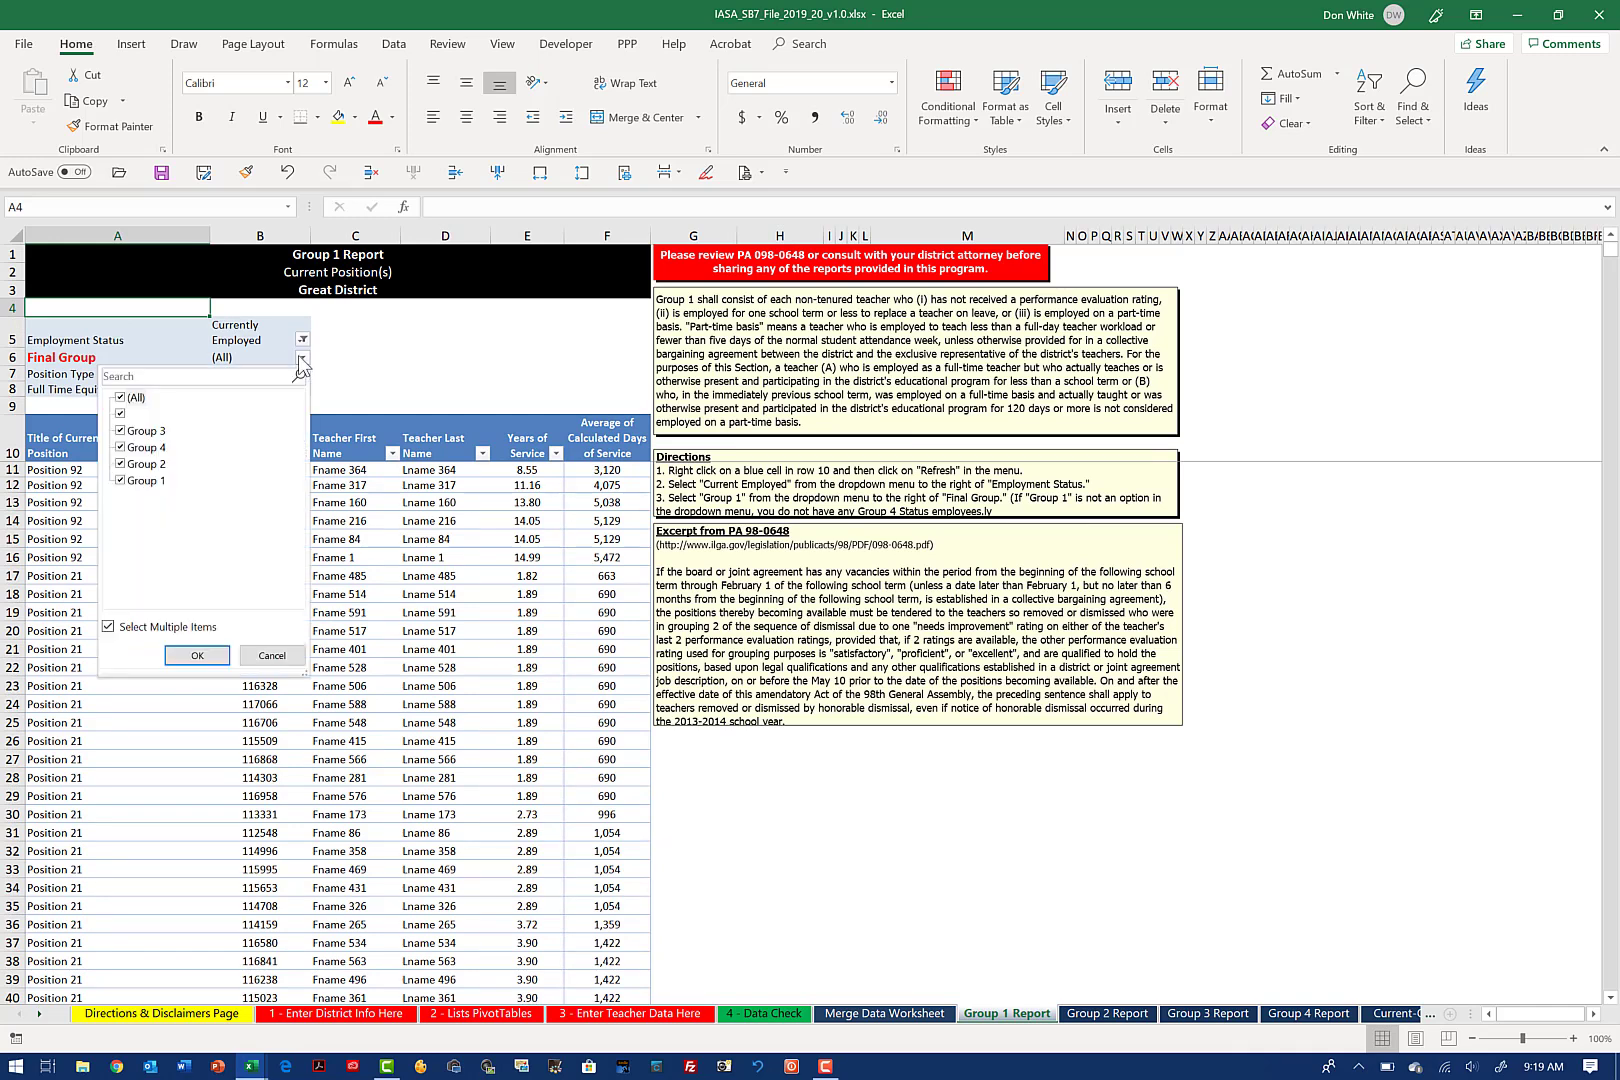
click(125, 398)
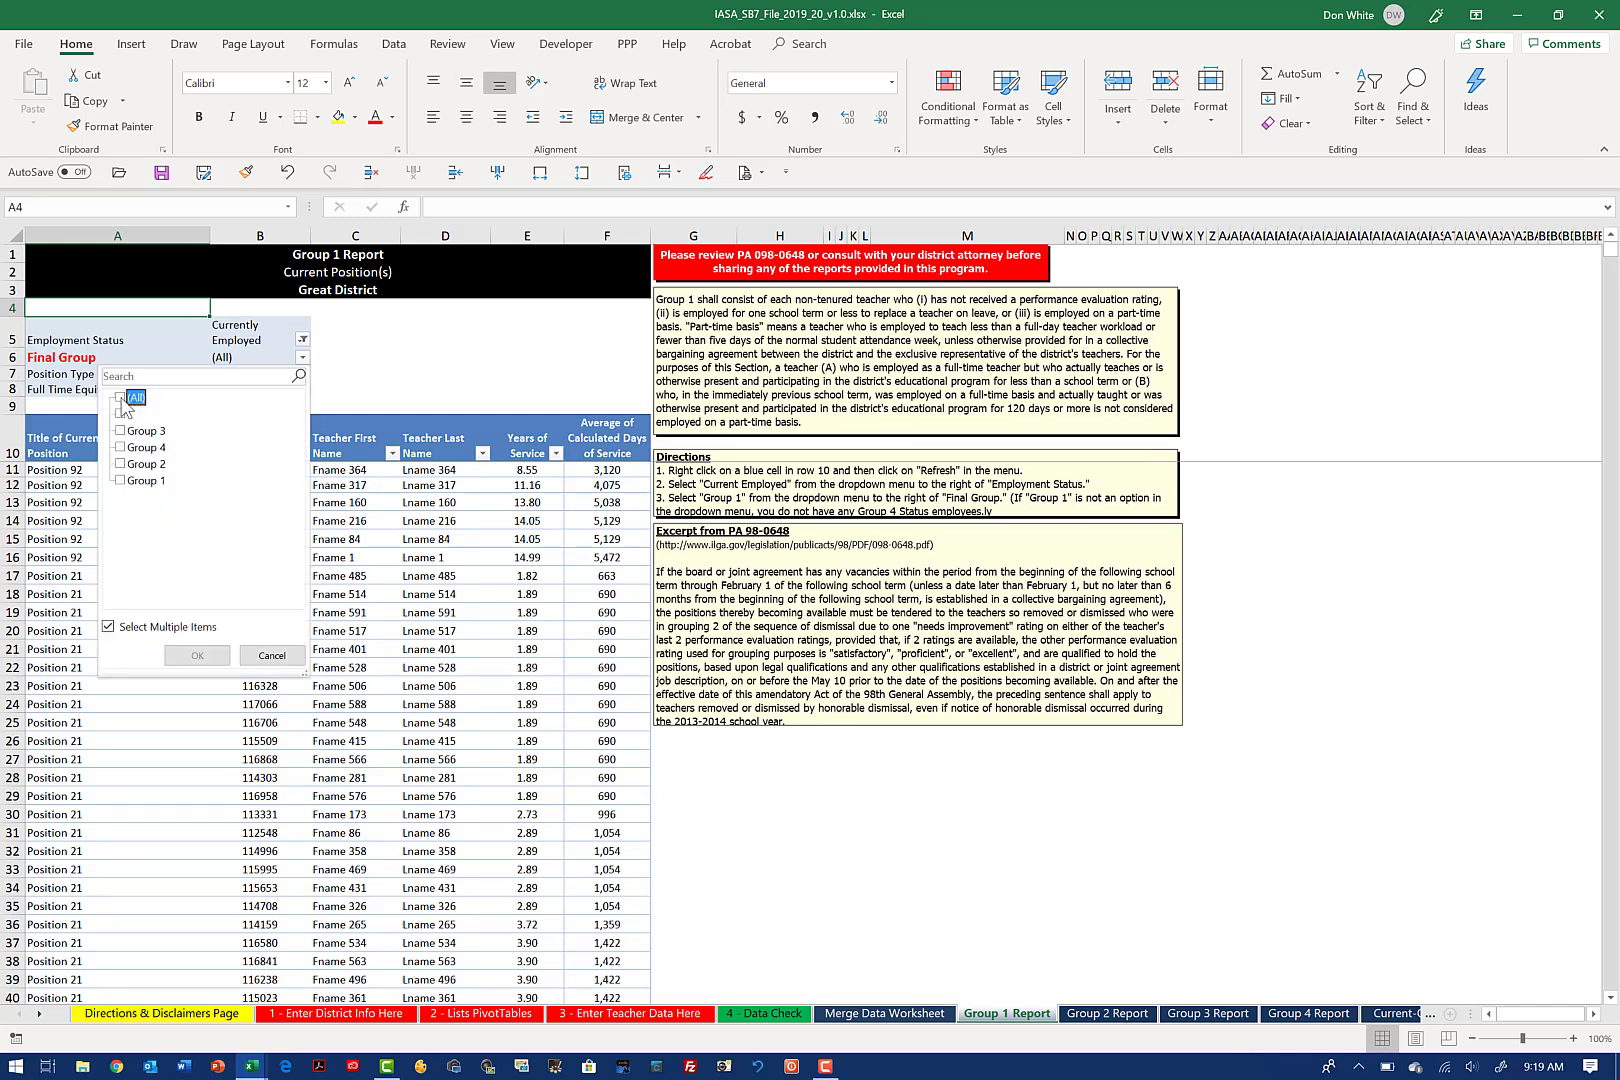
click(121, 482)
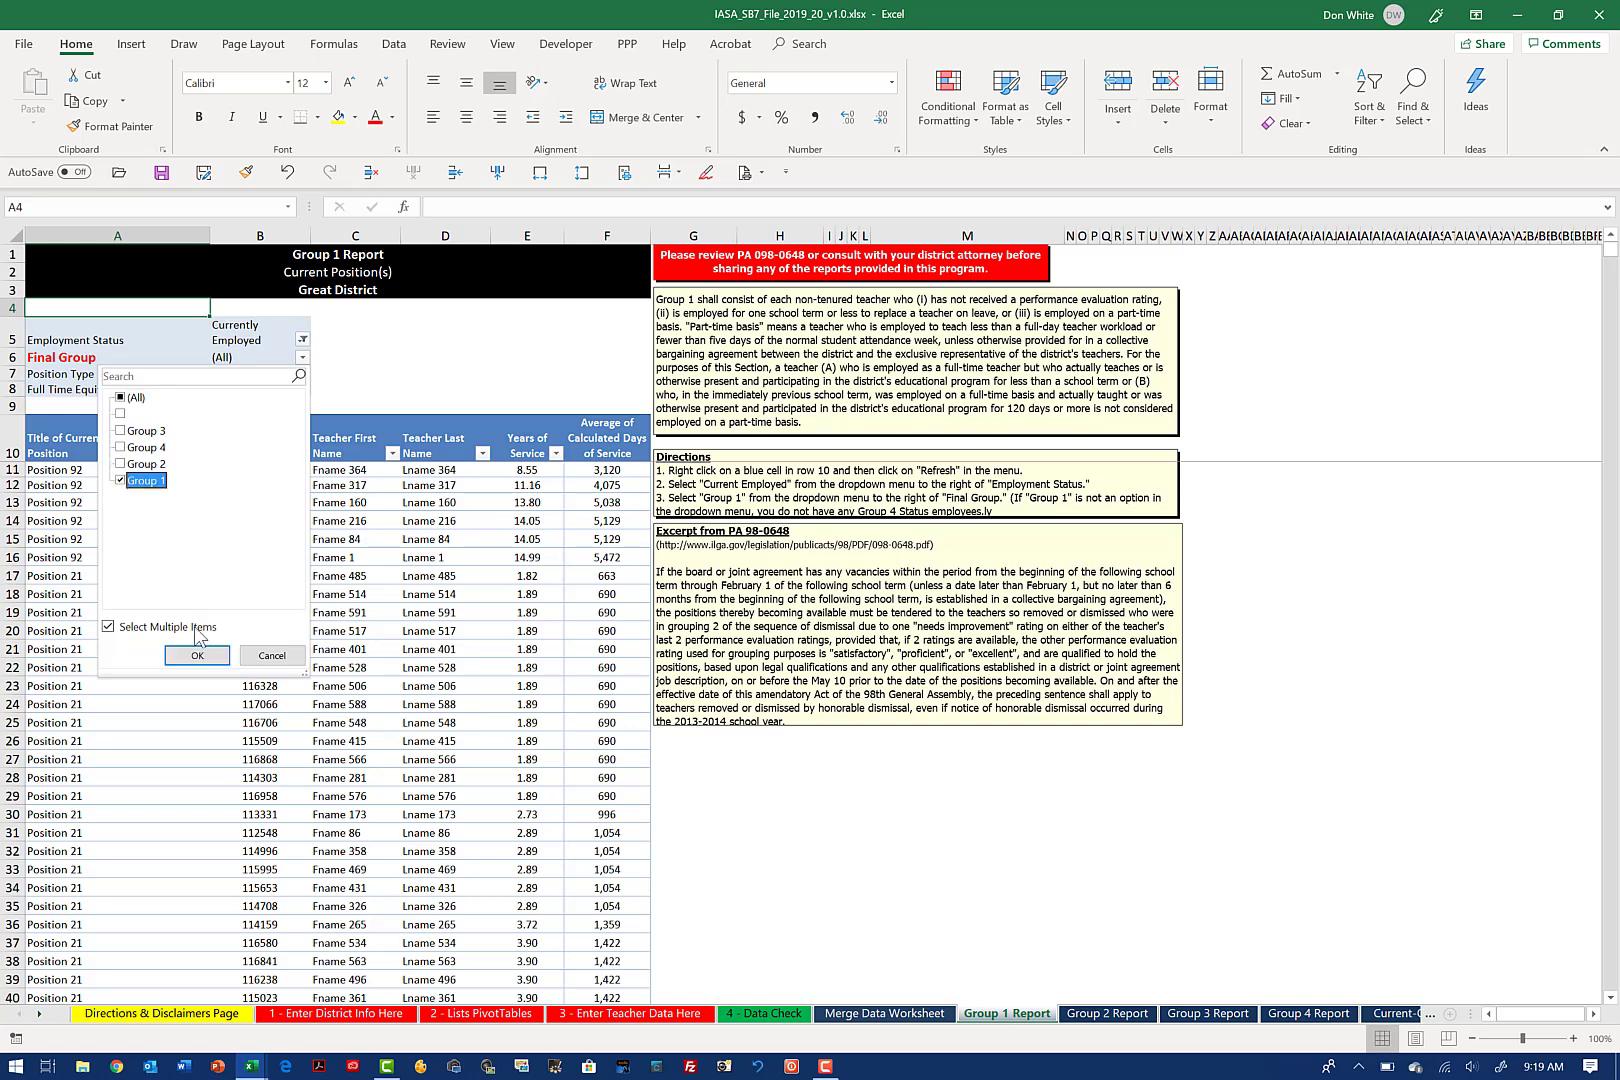
click(197, 656)
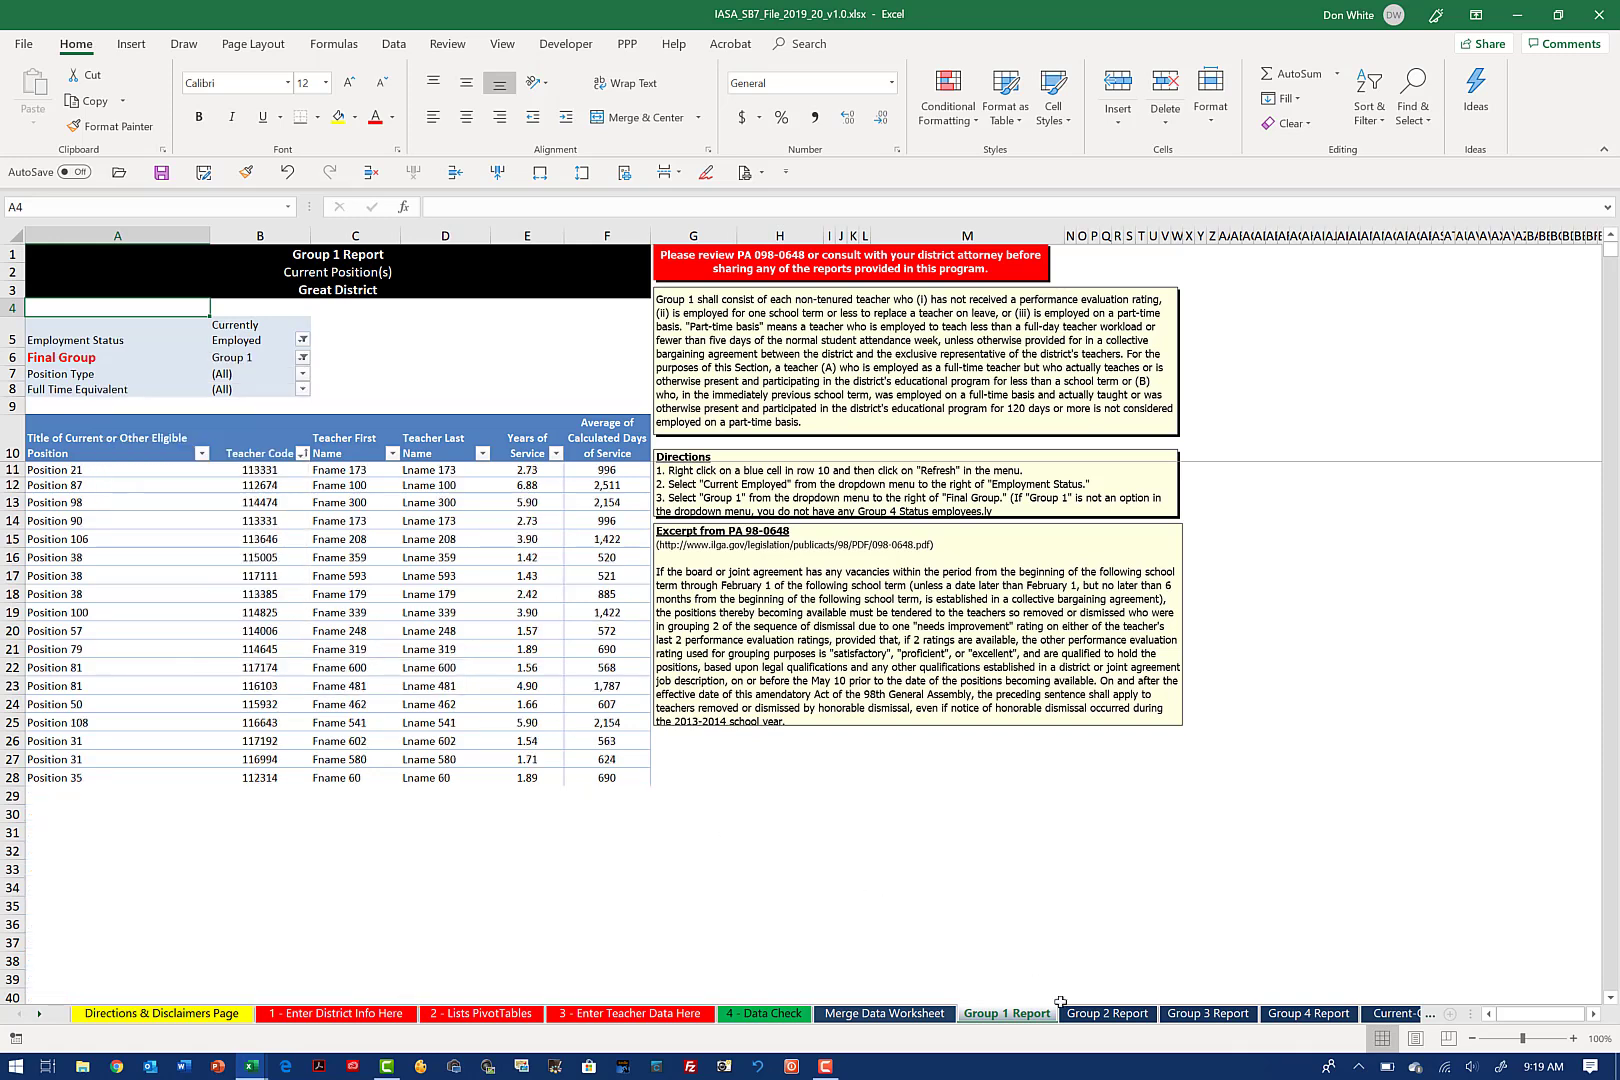
Step: Filter the Group 2 Report to show only Currently Employed teachers whose Final Group is Group 2
click(1104, 1014)
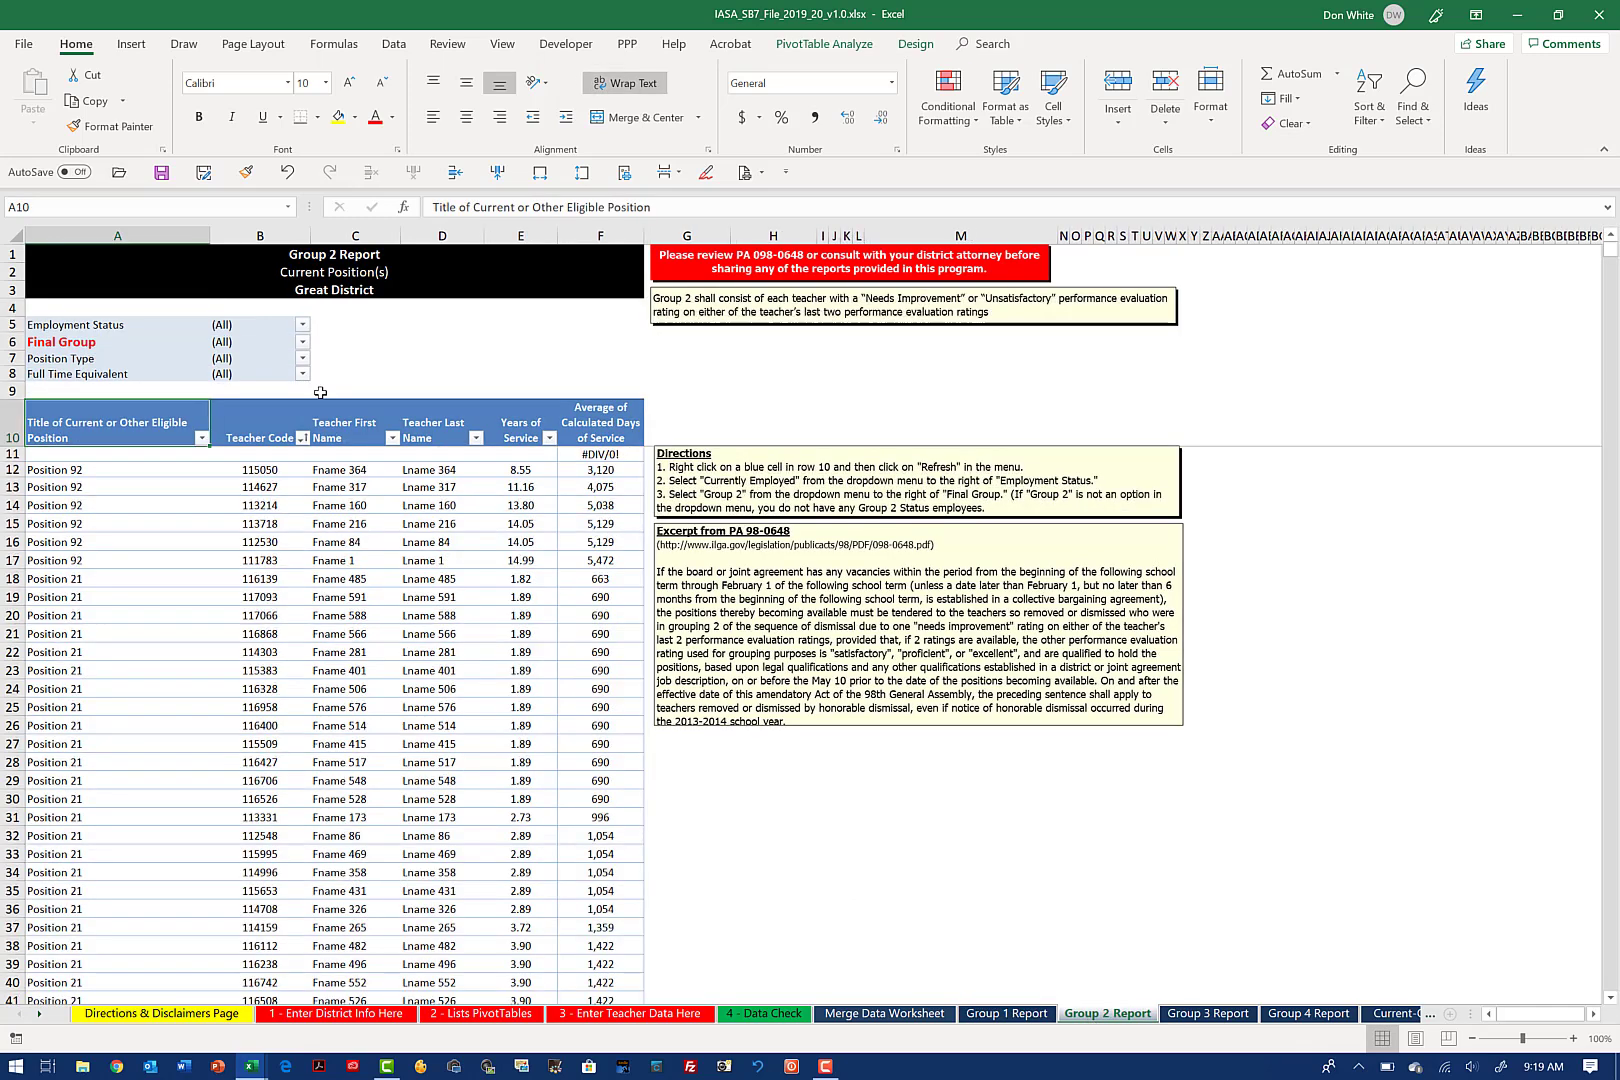
click(303, 333)
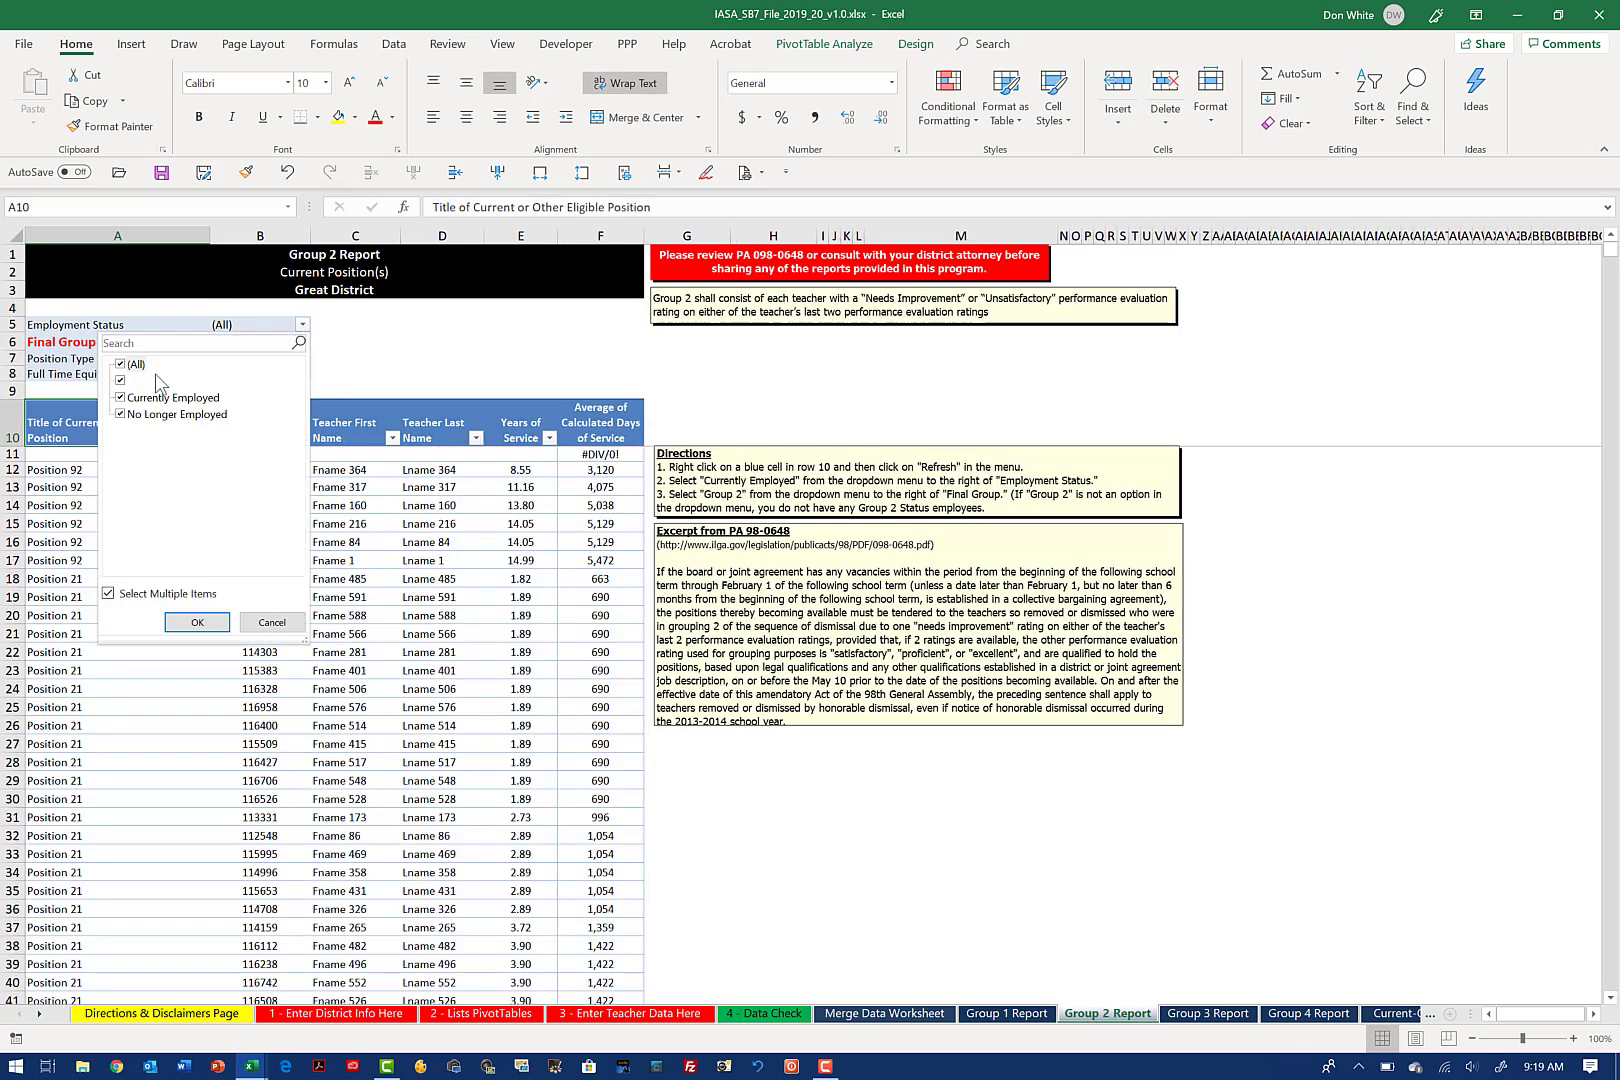
click(121, 365)
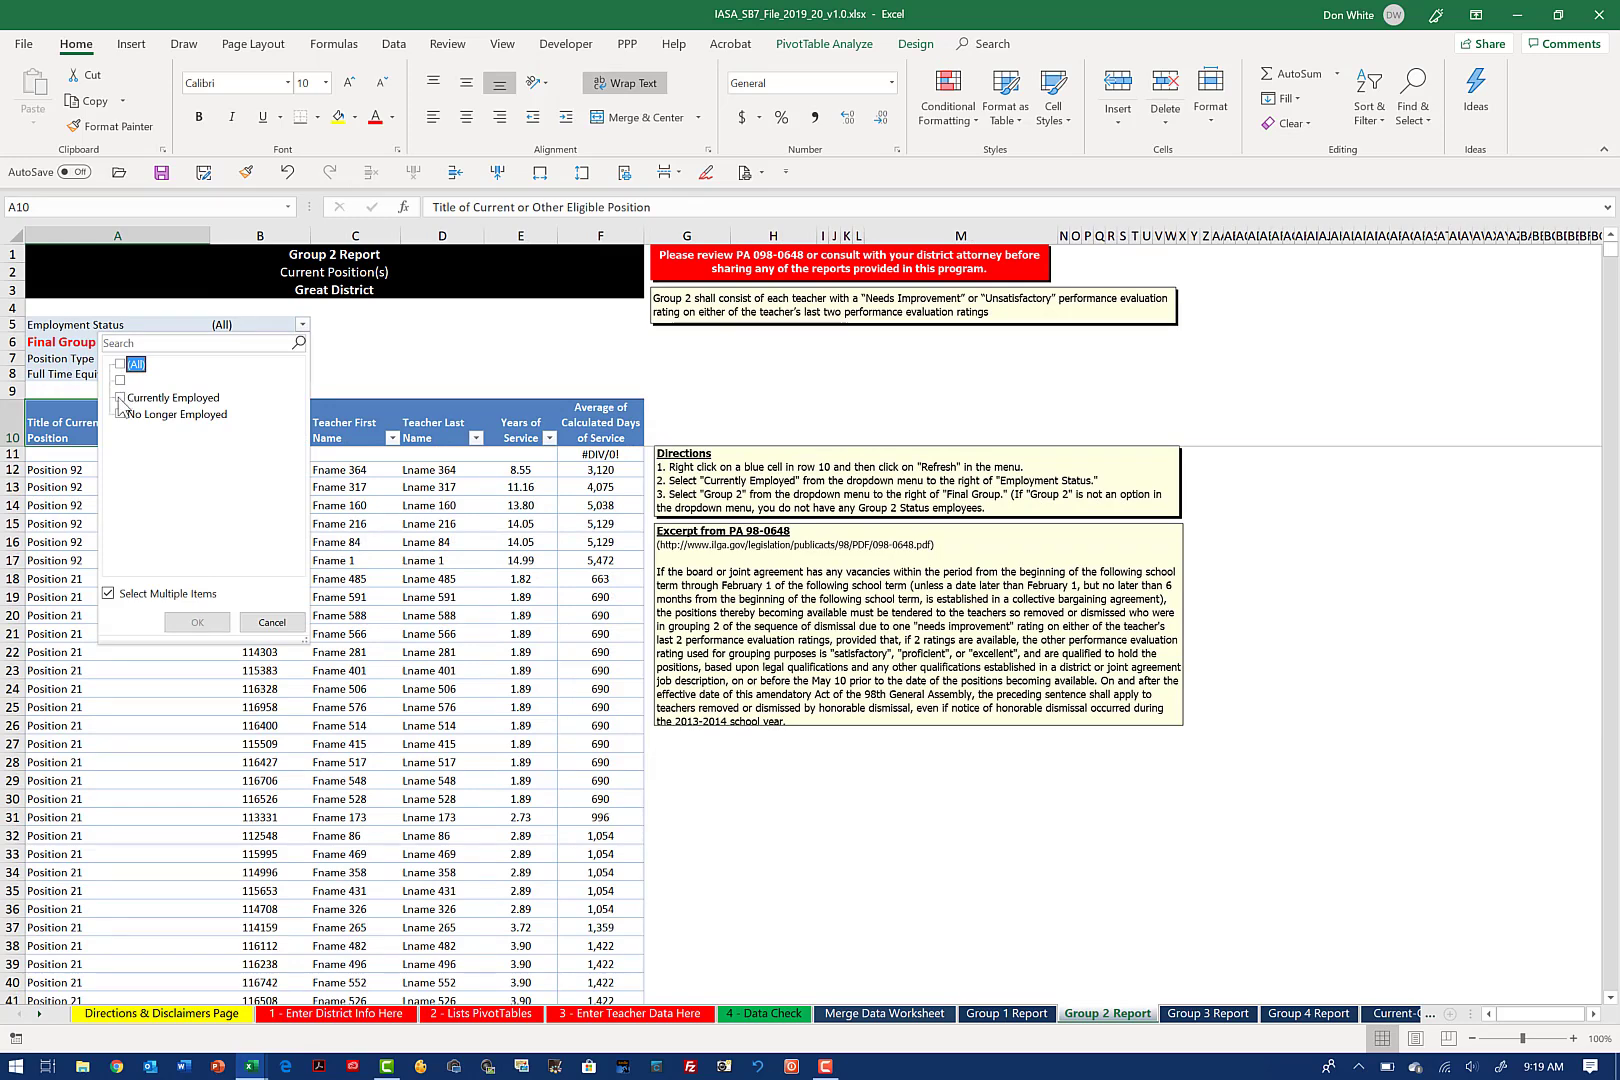
click(121, 397)
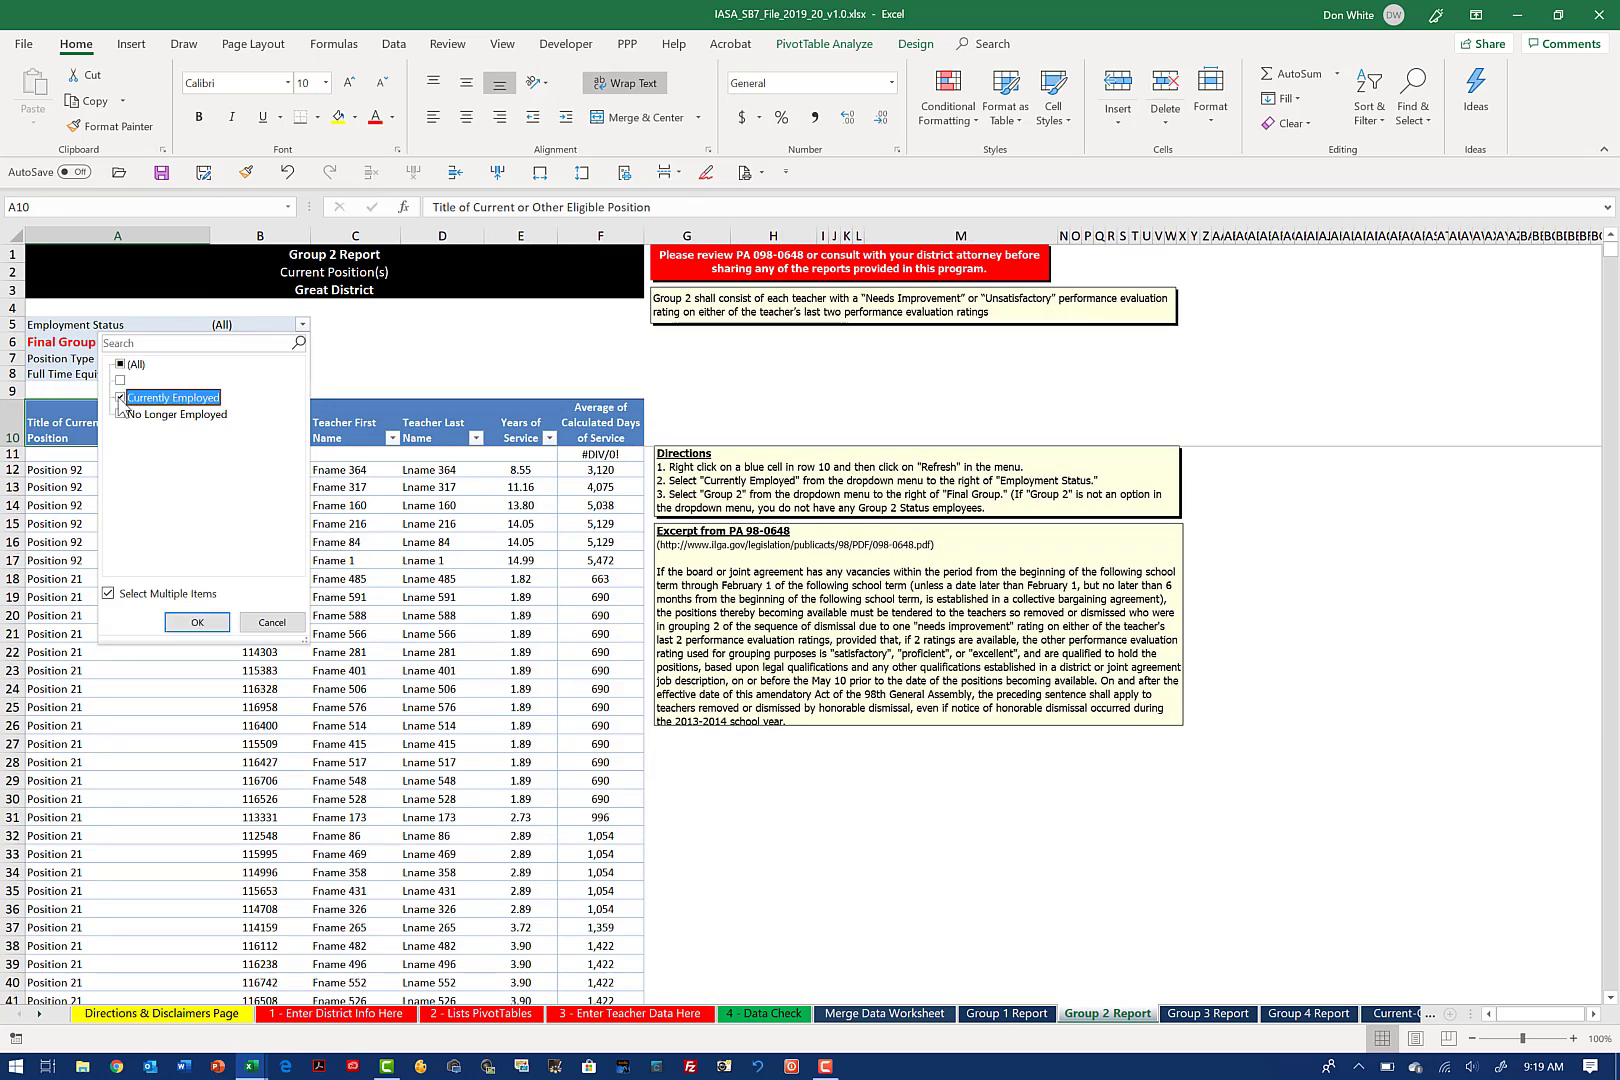
click(200, 624)
click(303, 357)
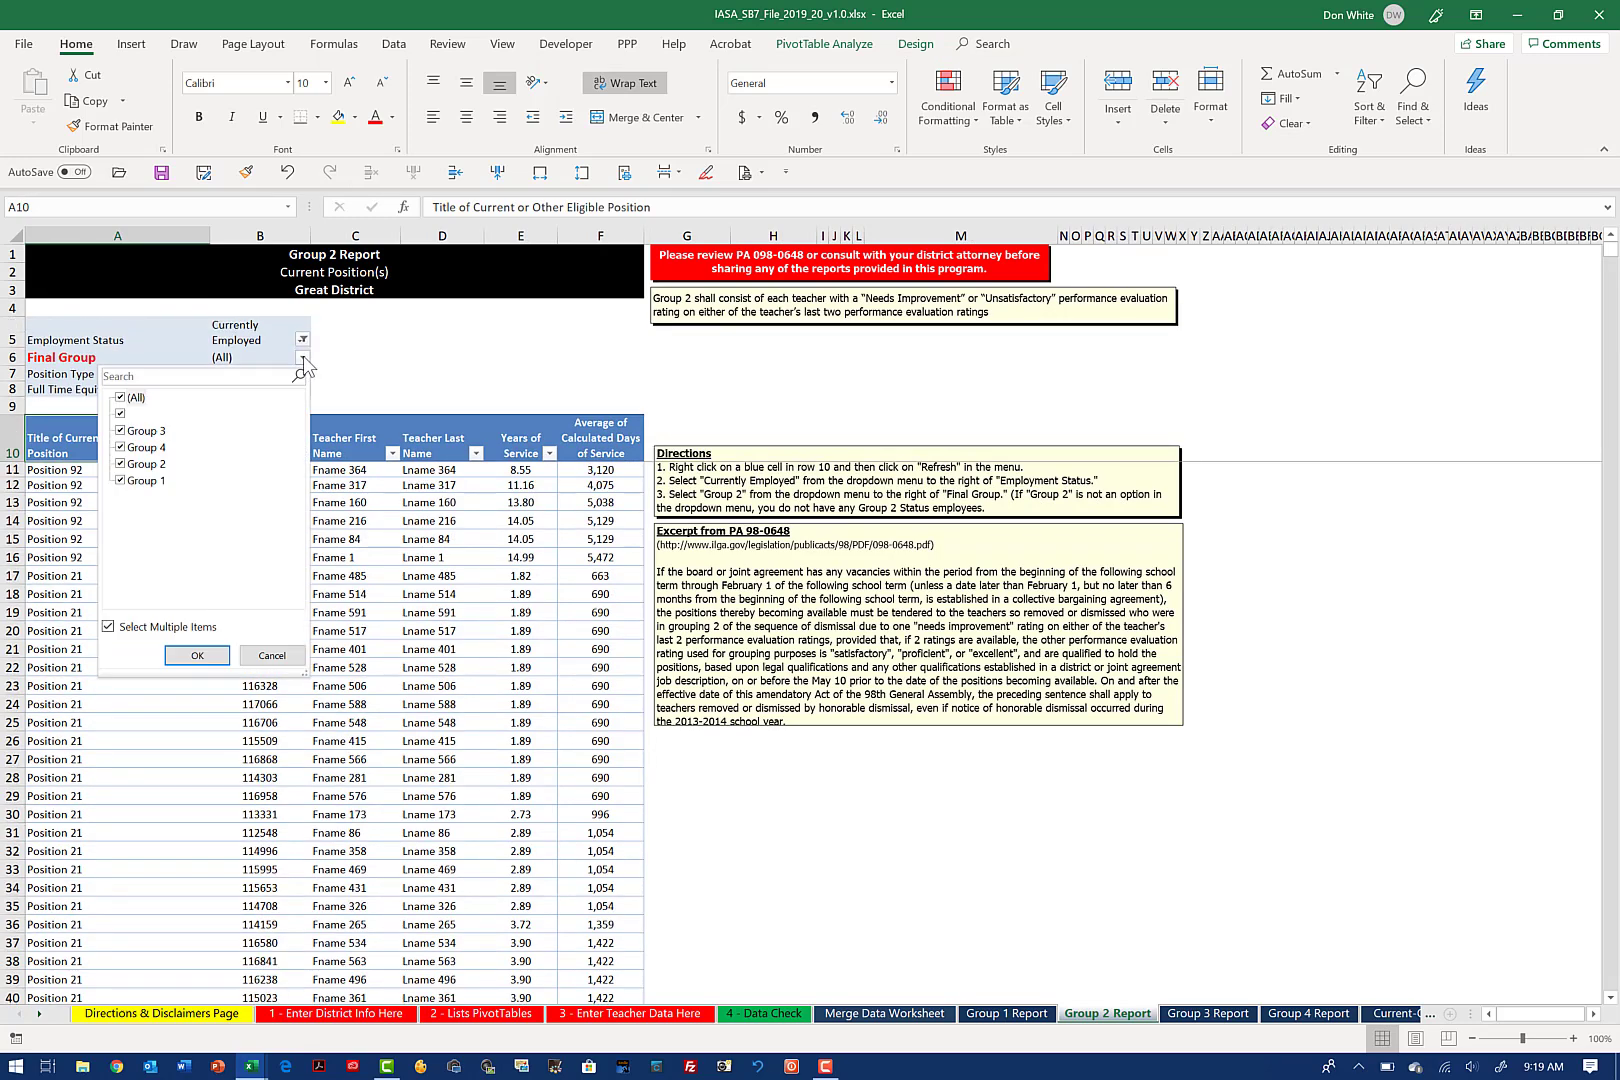
click(121, 398)
click(122, 465)
click(197, 655)
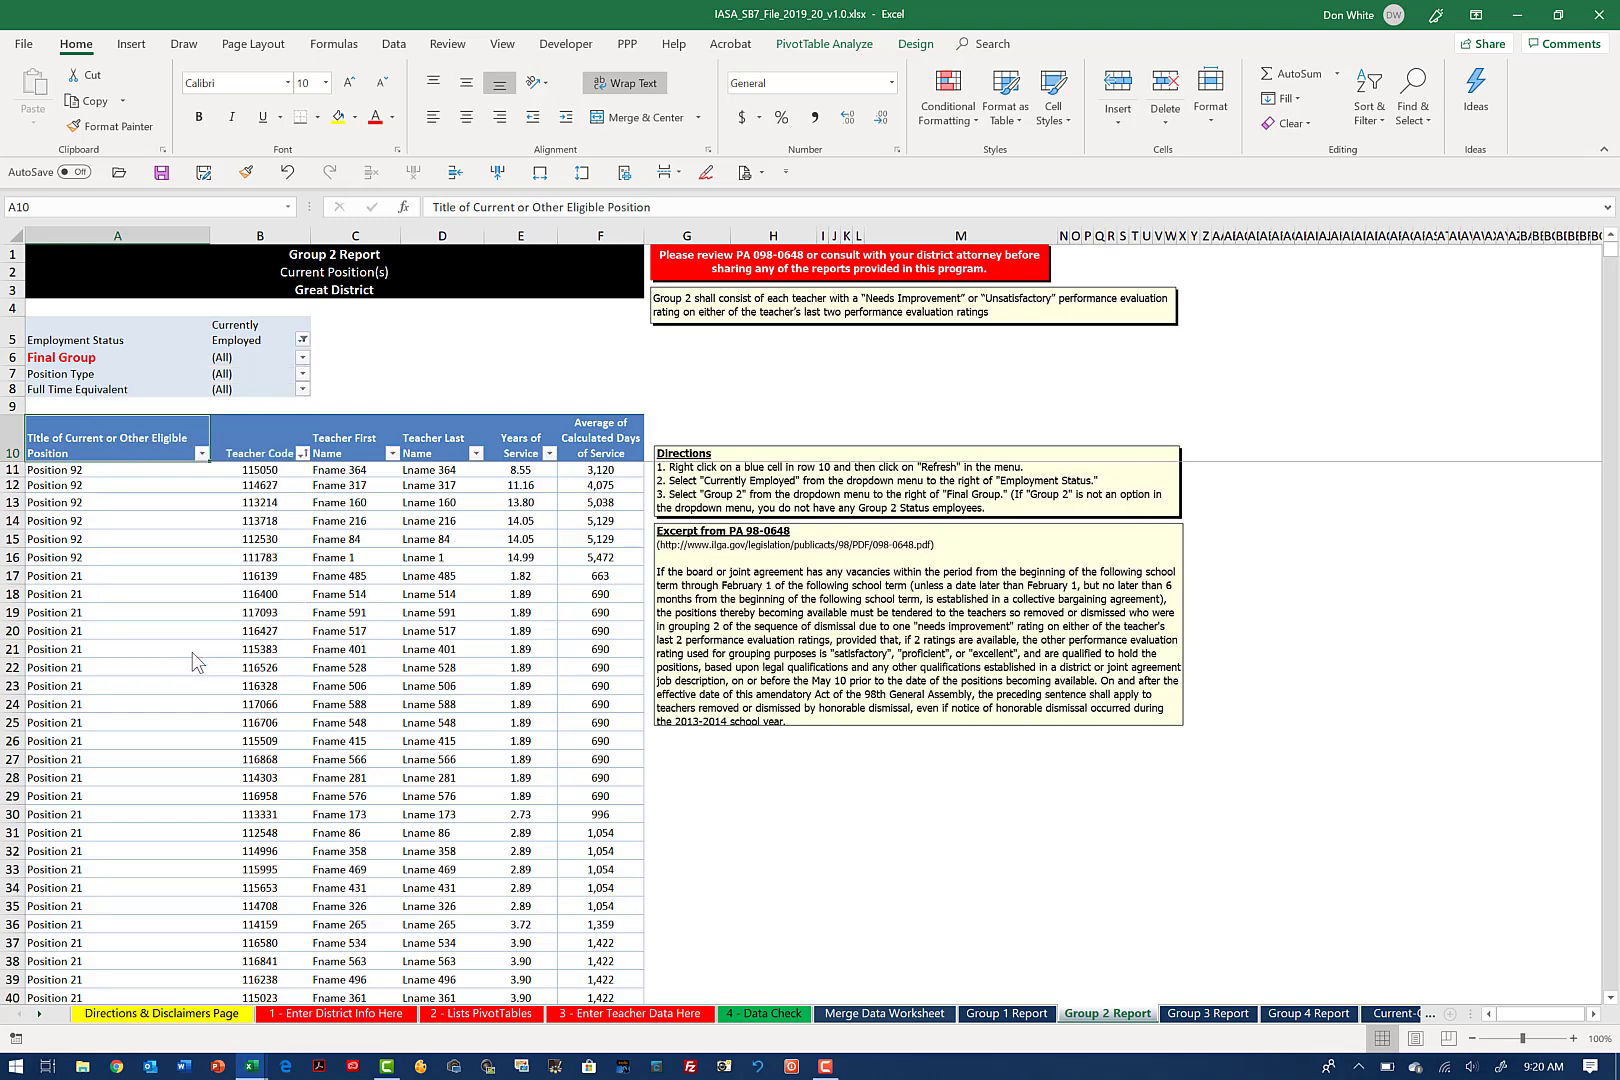
Step: Filter the Group 3 Report's Employment Status to Currently Employed only
click(1209, 1015)
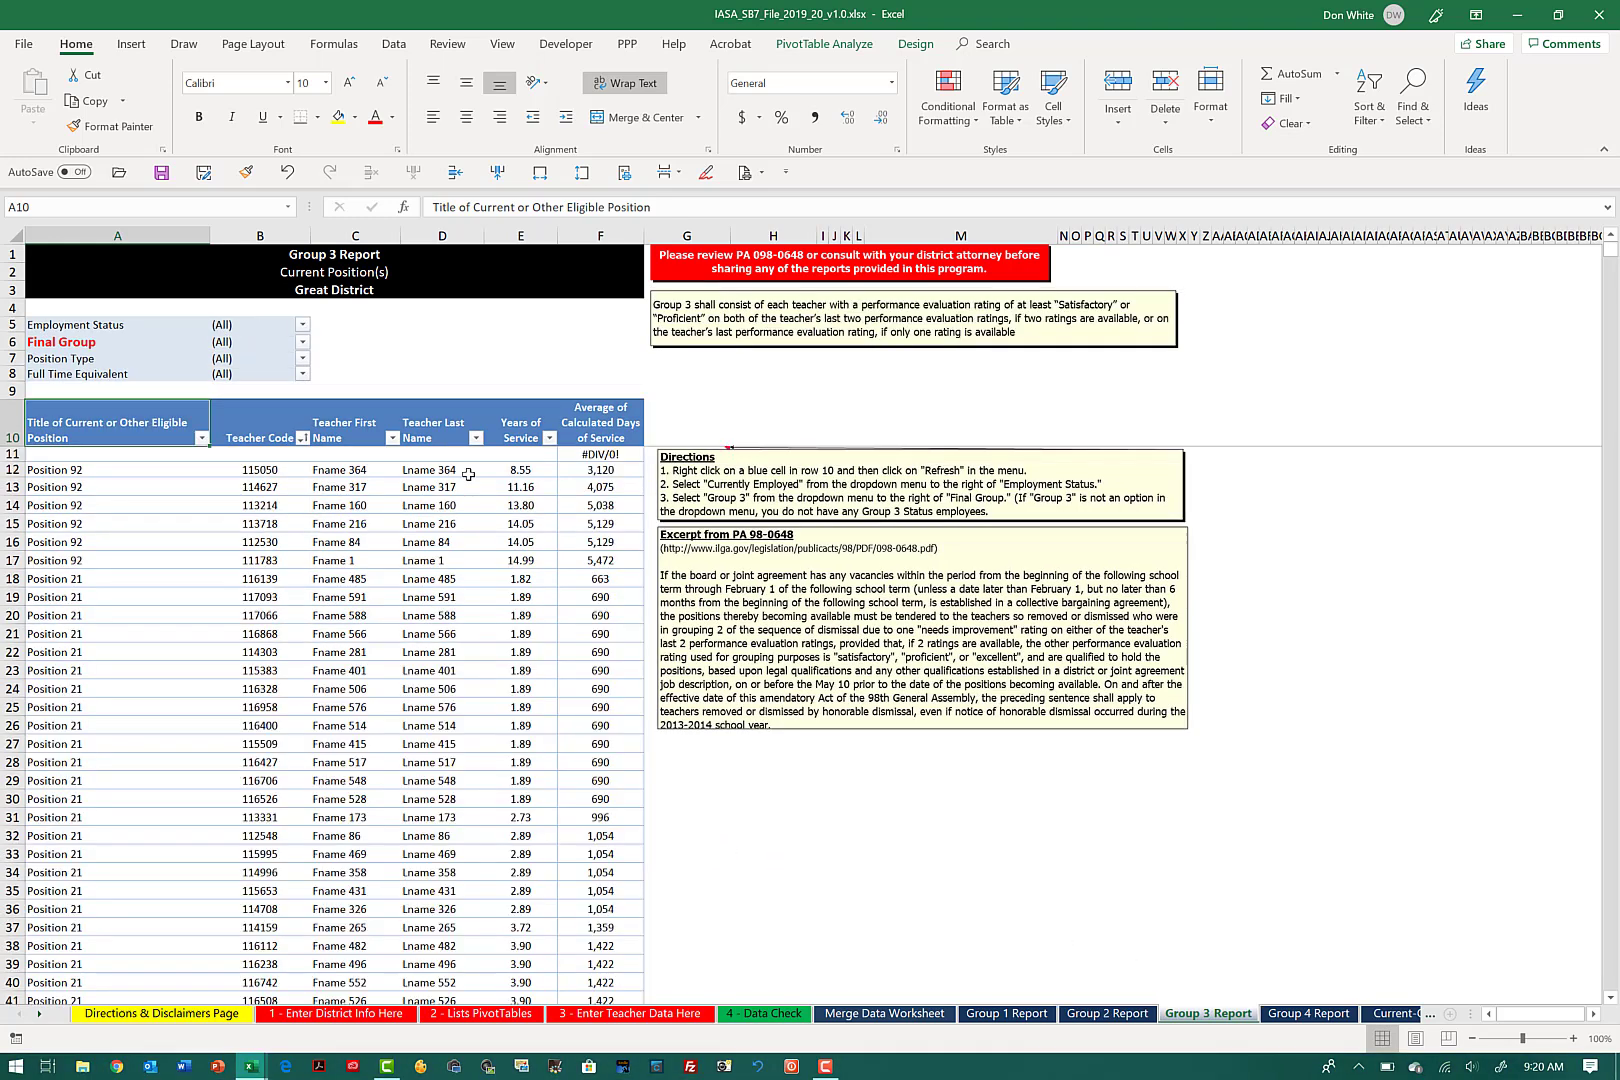
click(302, 324)
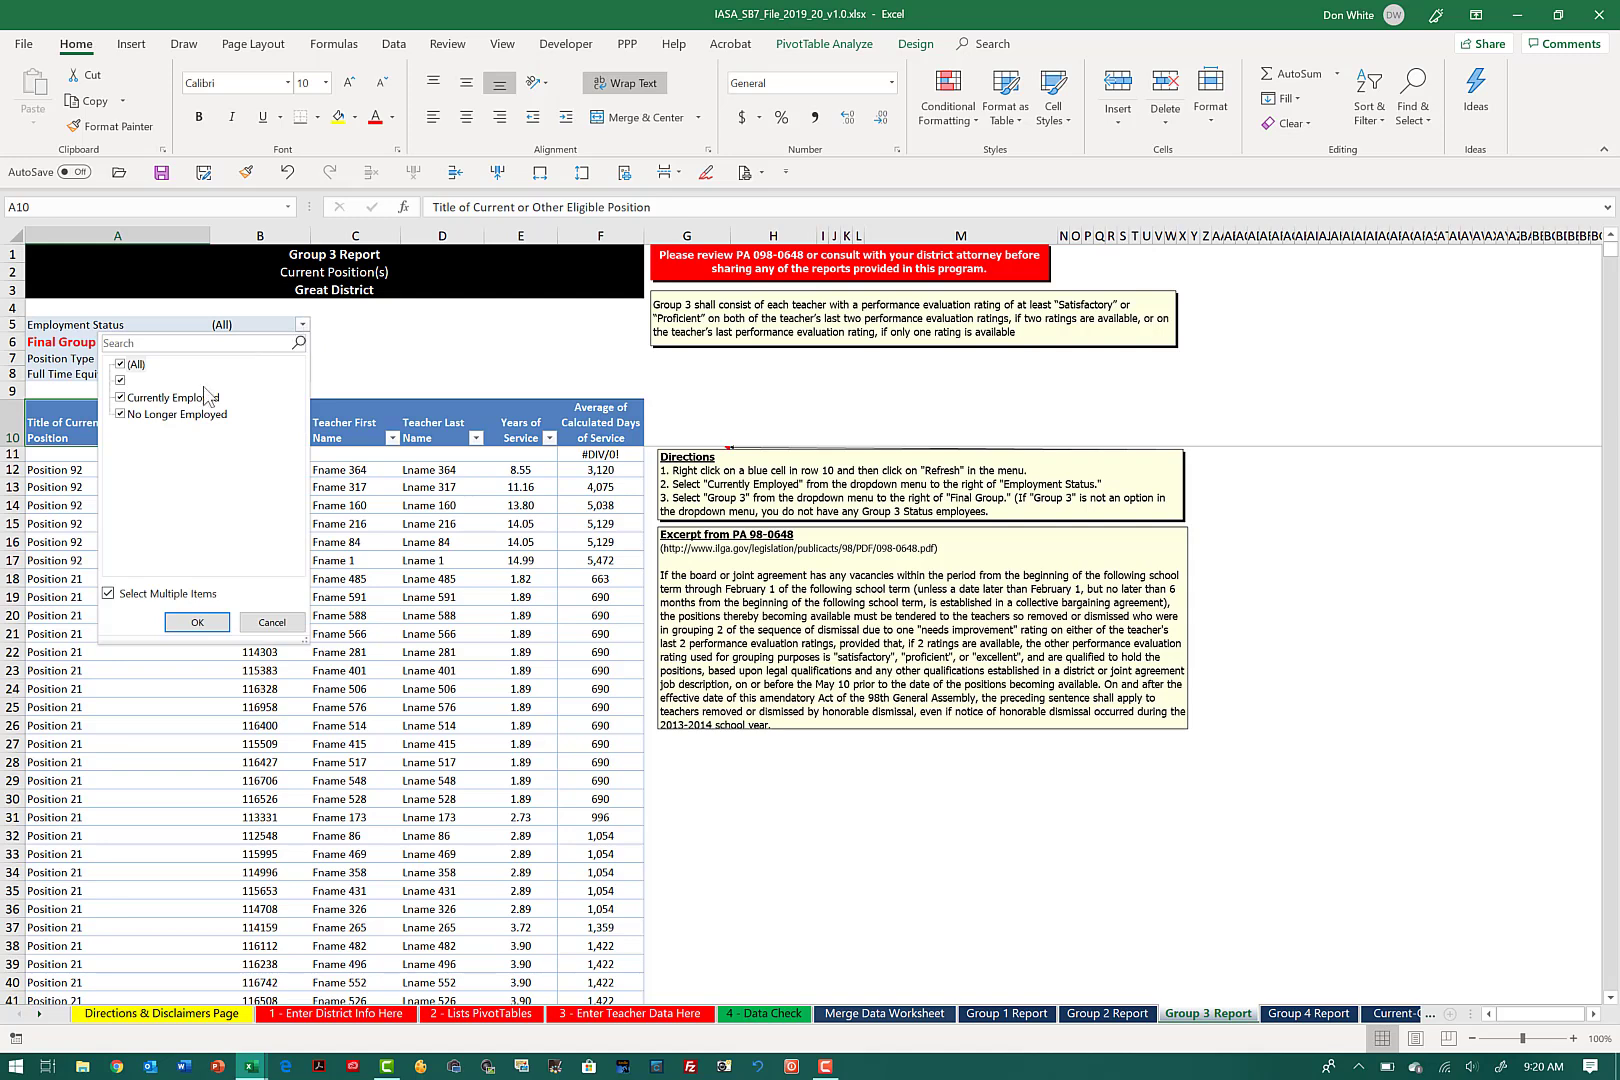
click(121, 366)
click(165, 398)
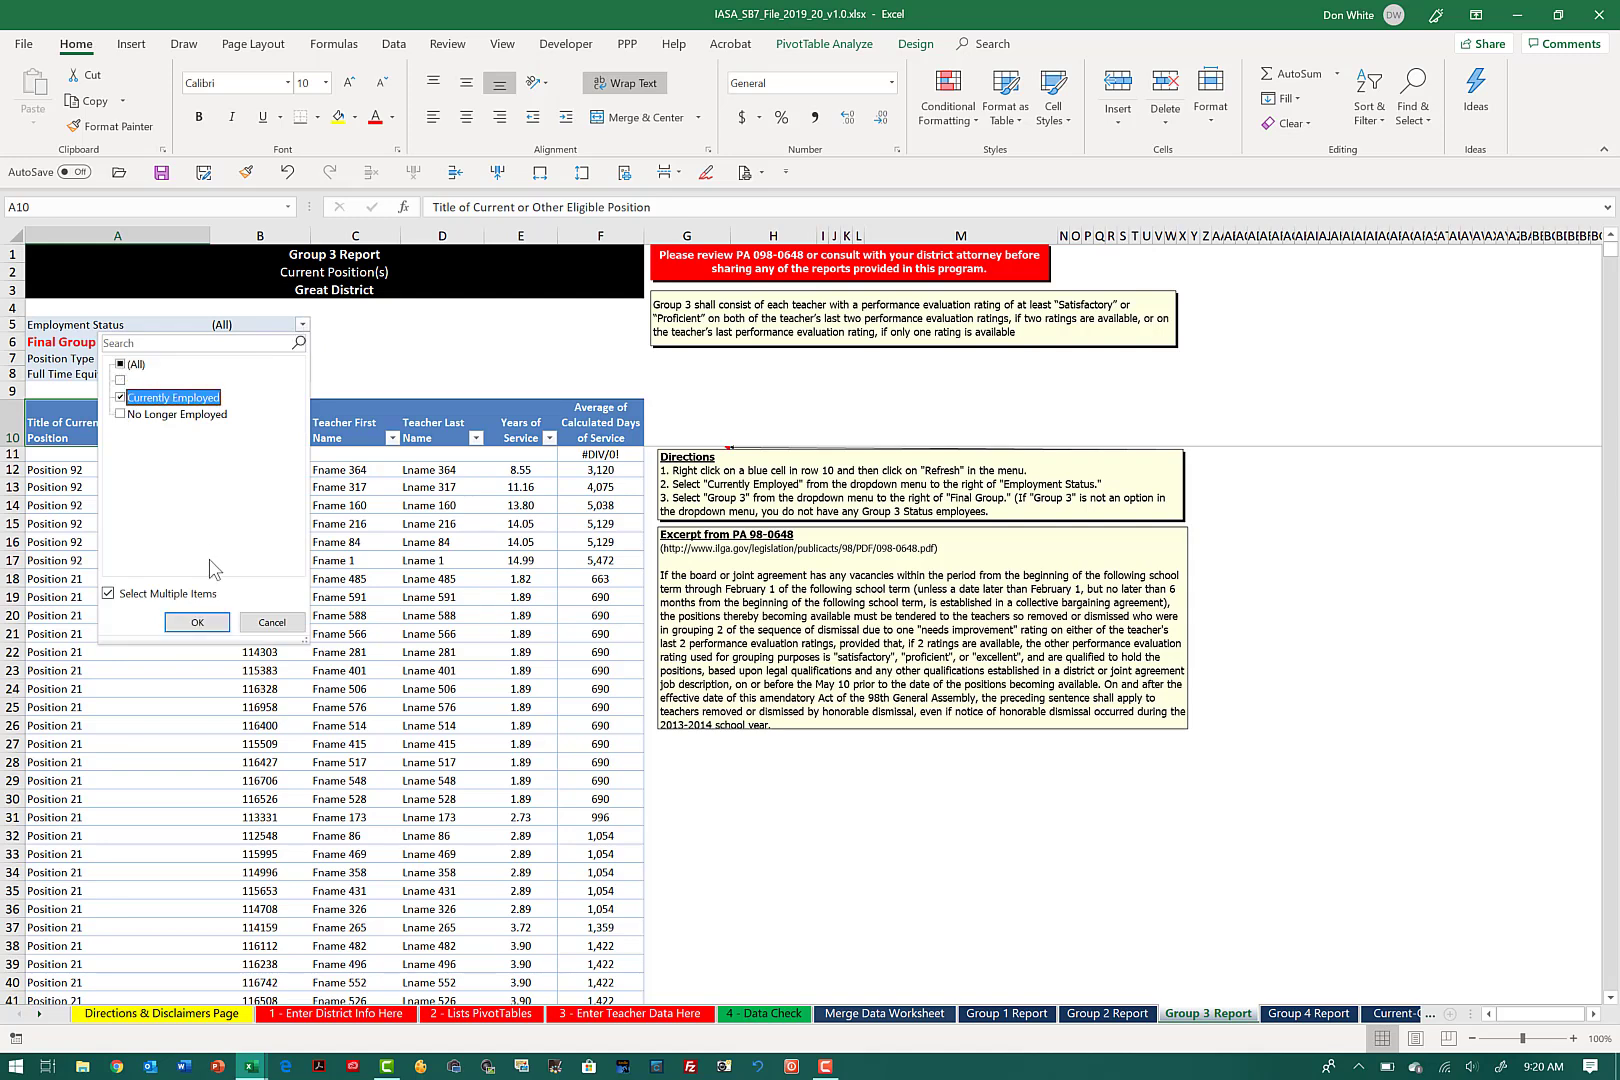
click(214, 622)
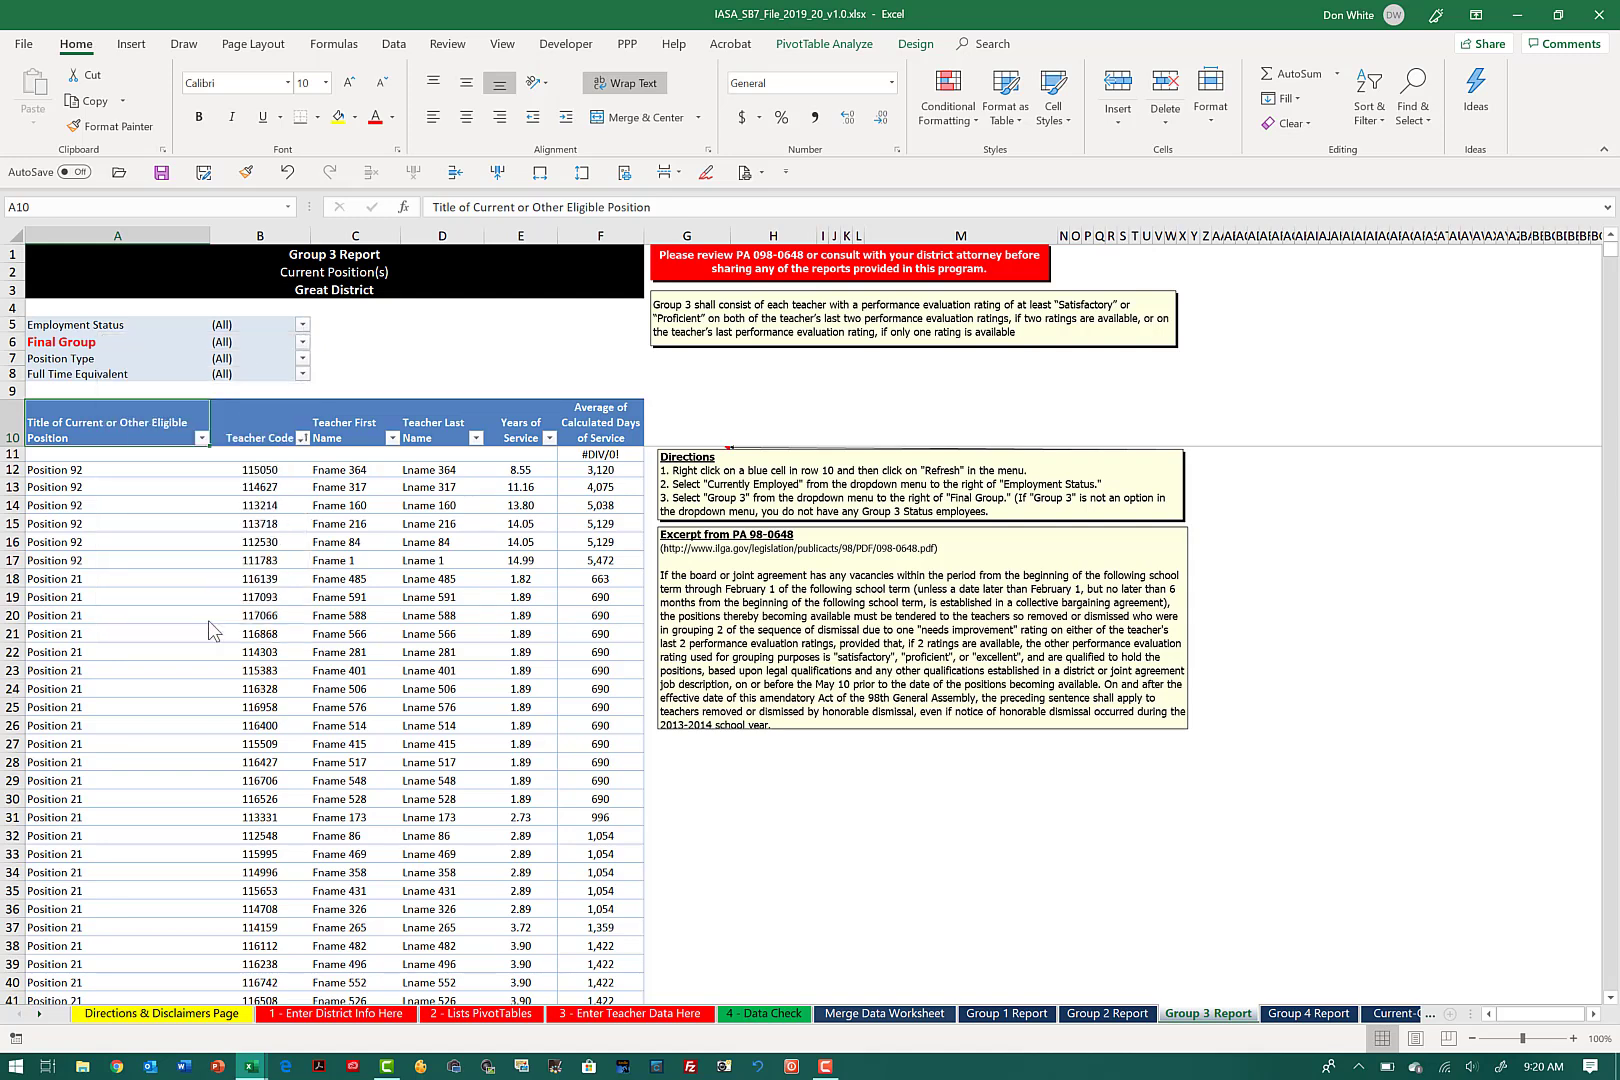
Step: Filter the Group 3 Report's Final Group to show only Group 3
click(302, 357)
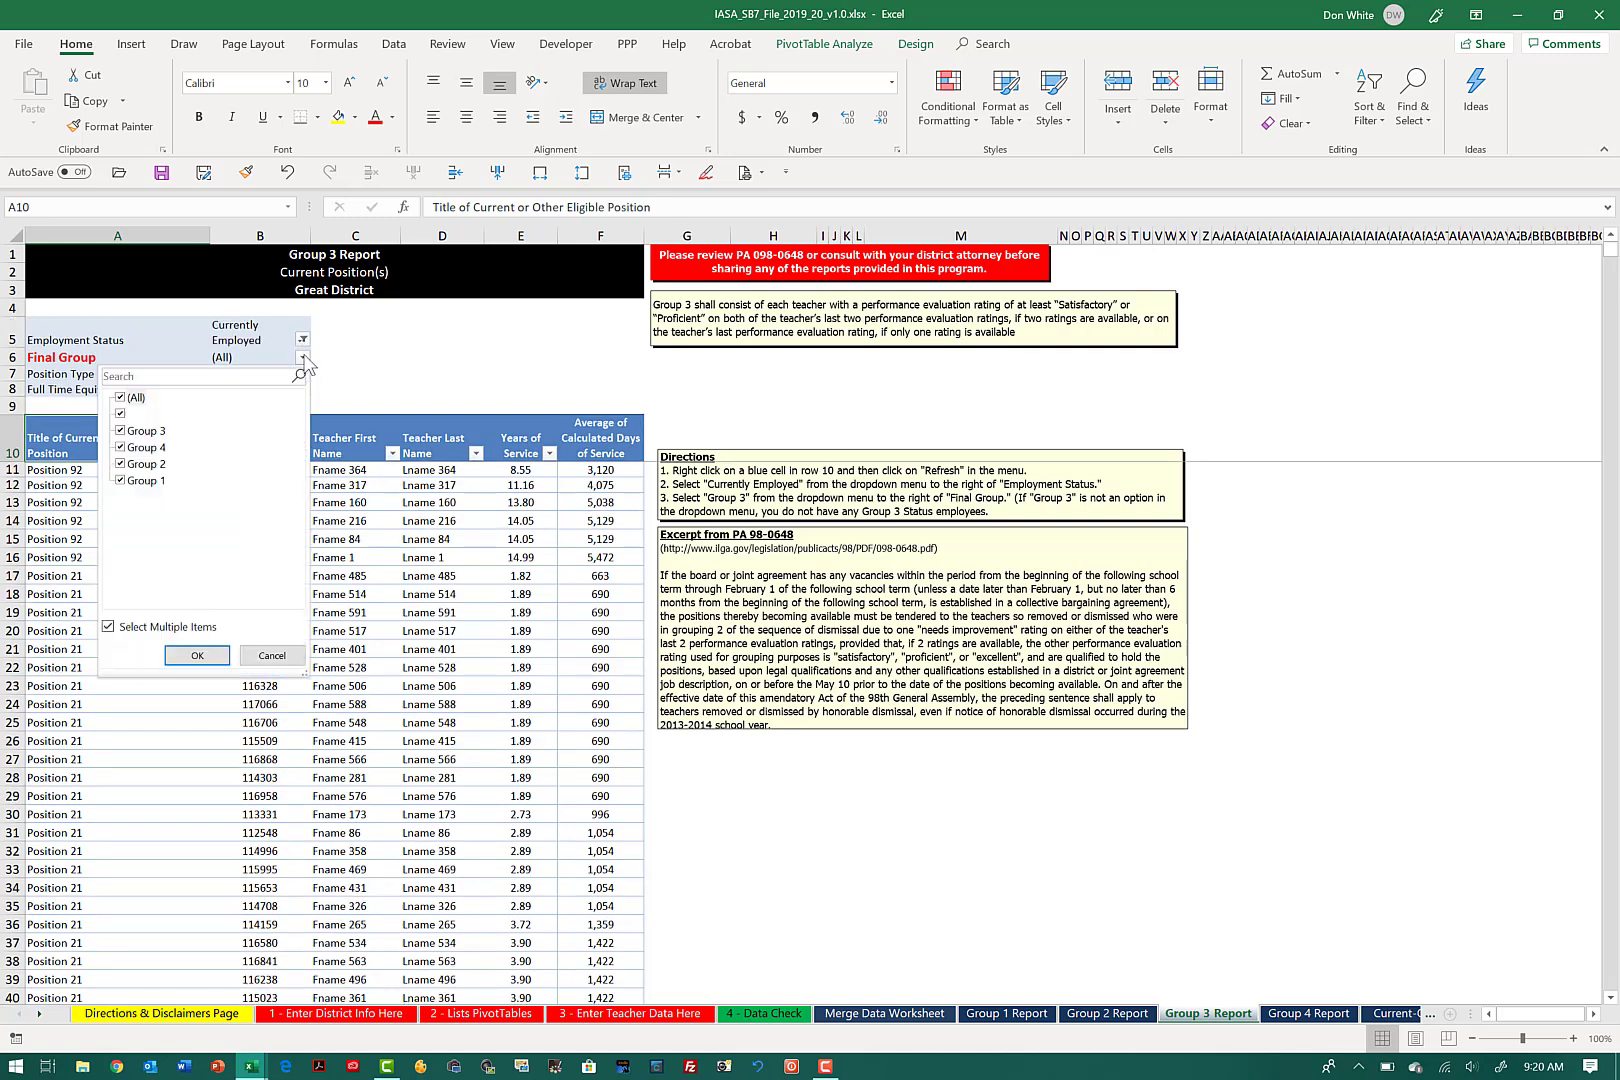
click(121, 398)
click(120, 431)
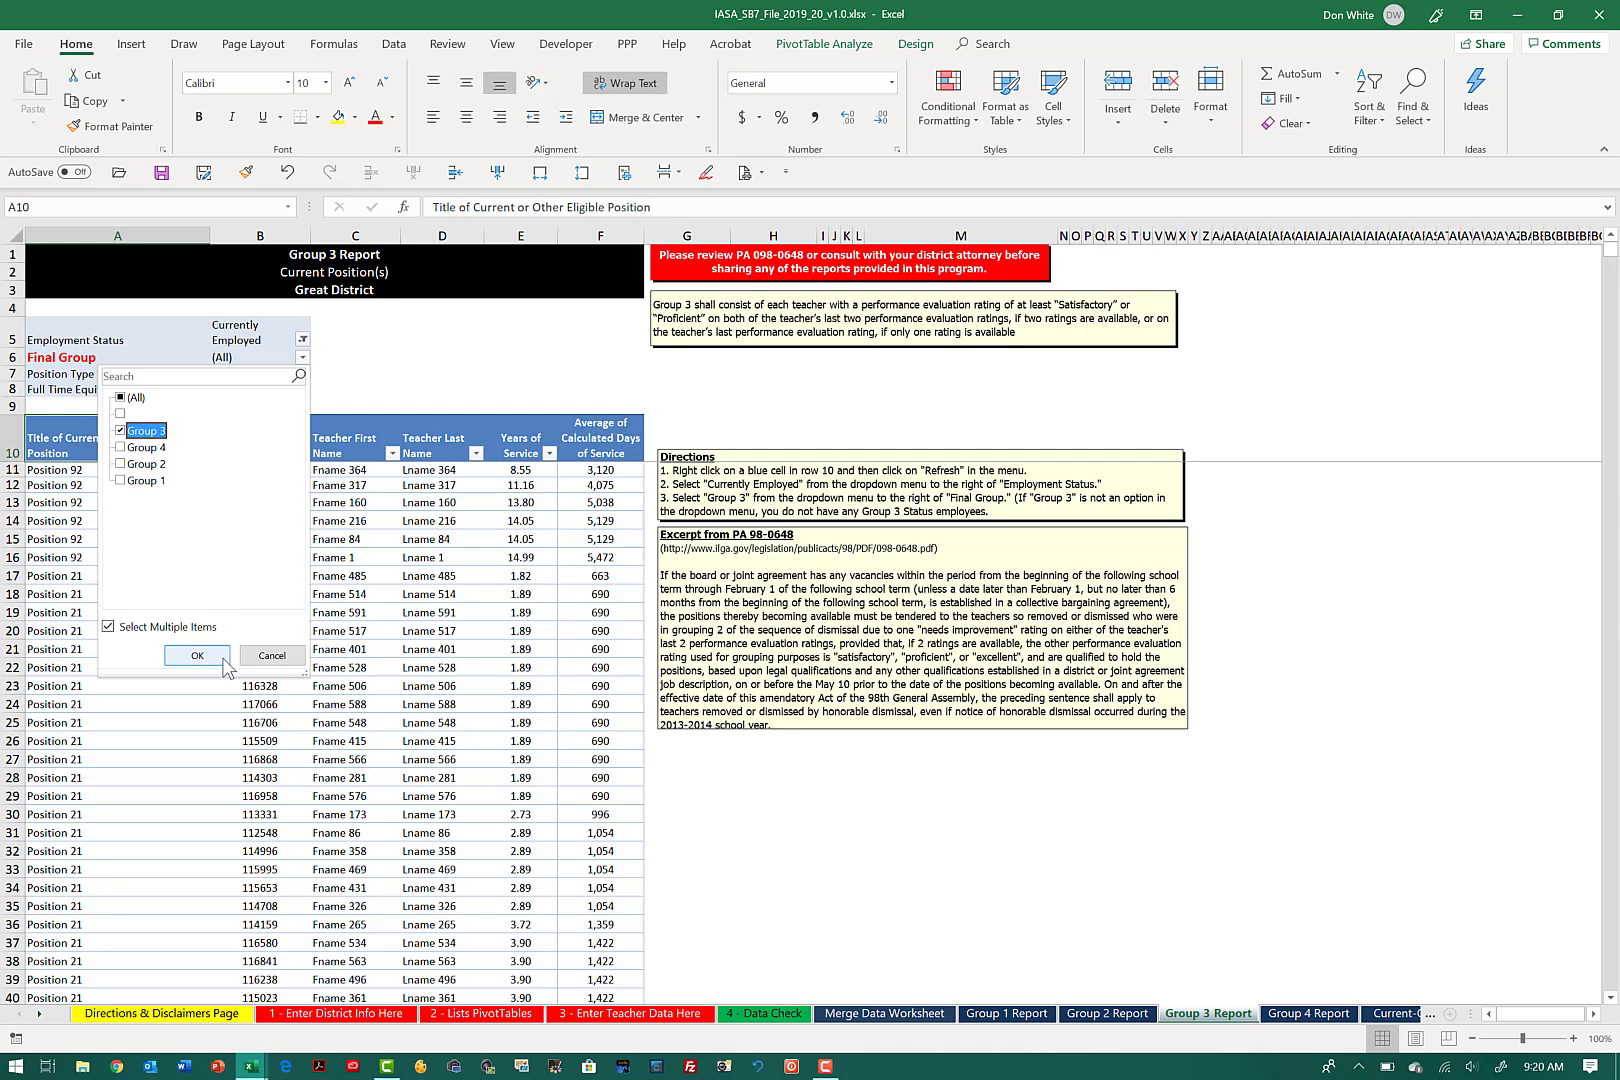
click(198, 656)
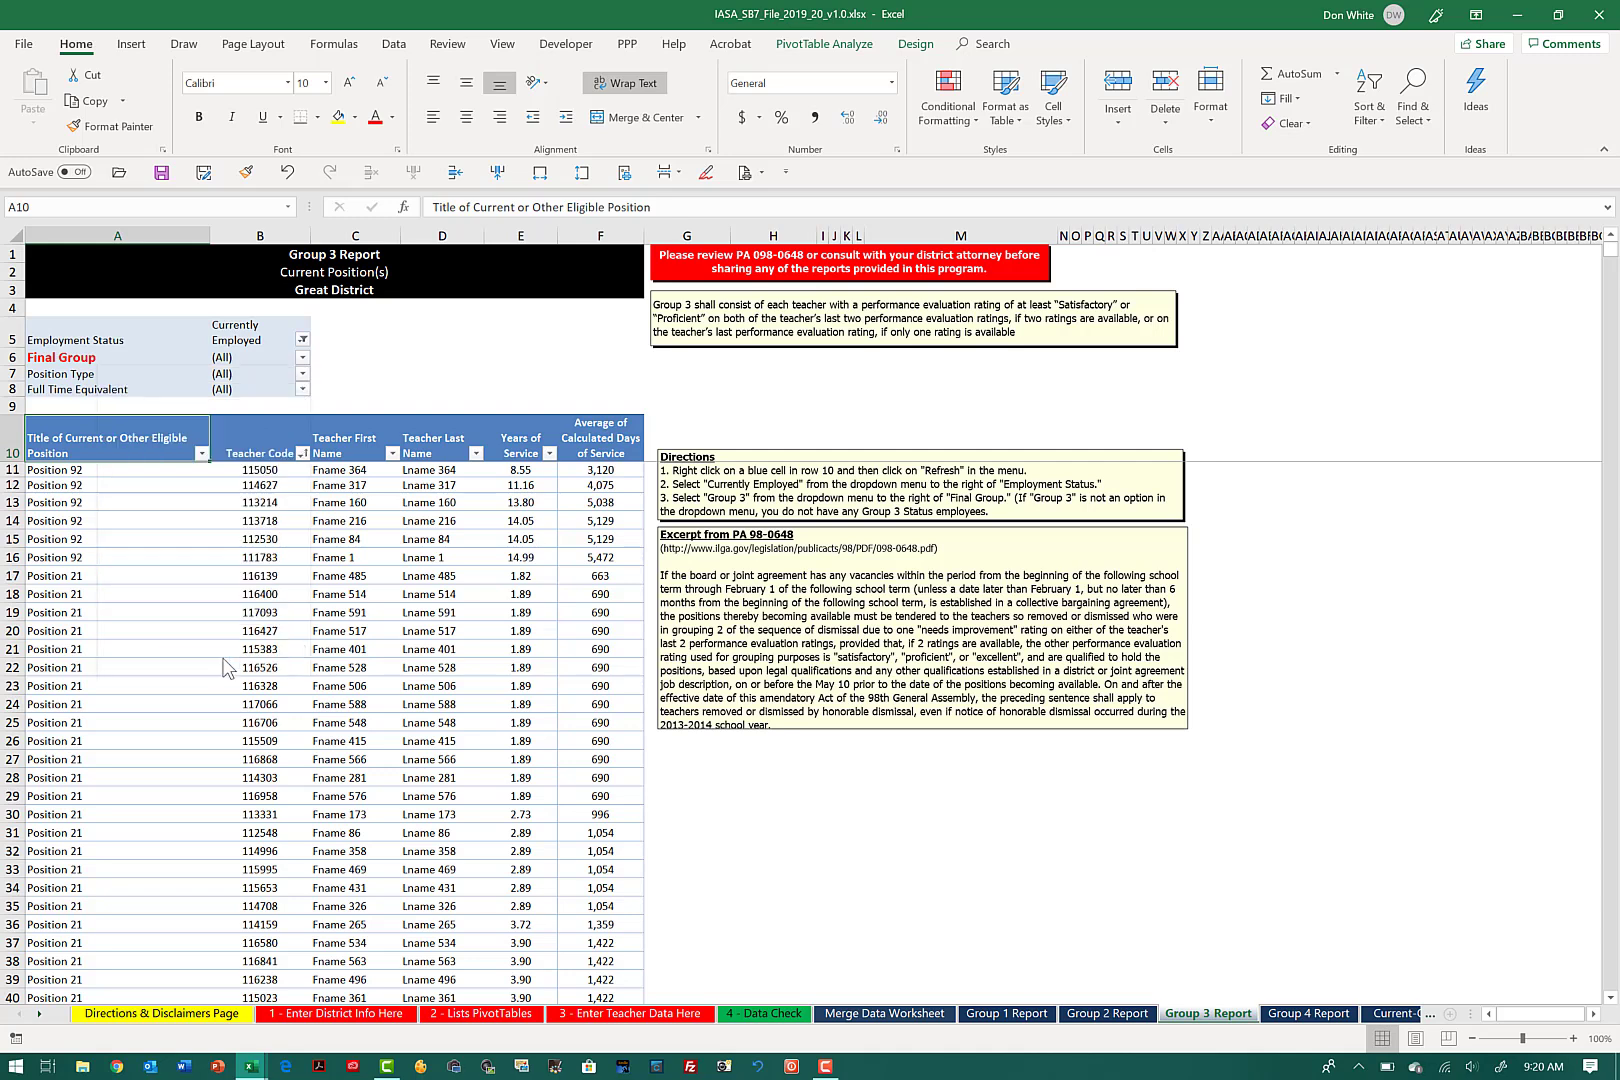
Step: Filter the Group 4 Report to show only Currently Employed teachers whose Final Group is Group 4
click(1310, 1014)
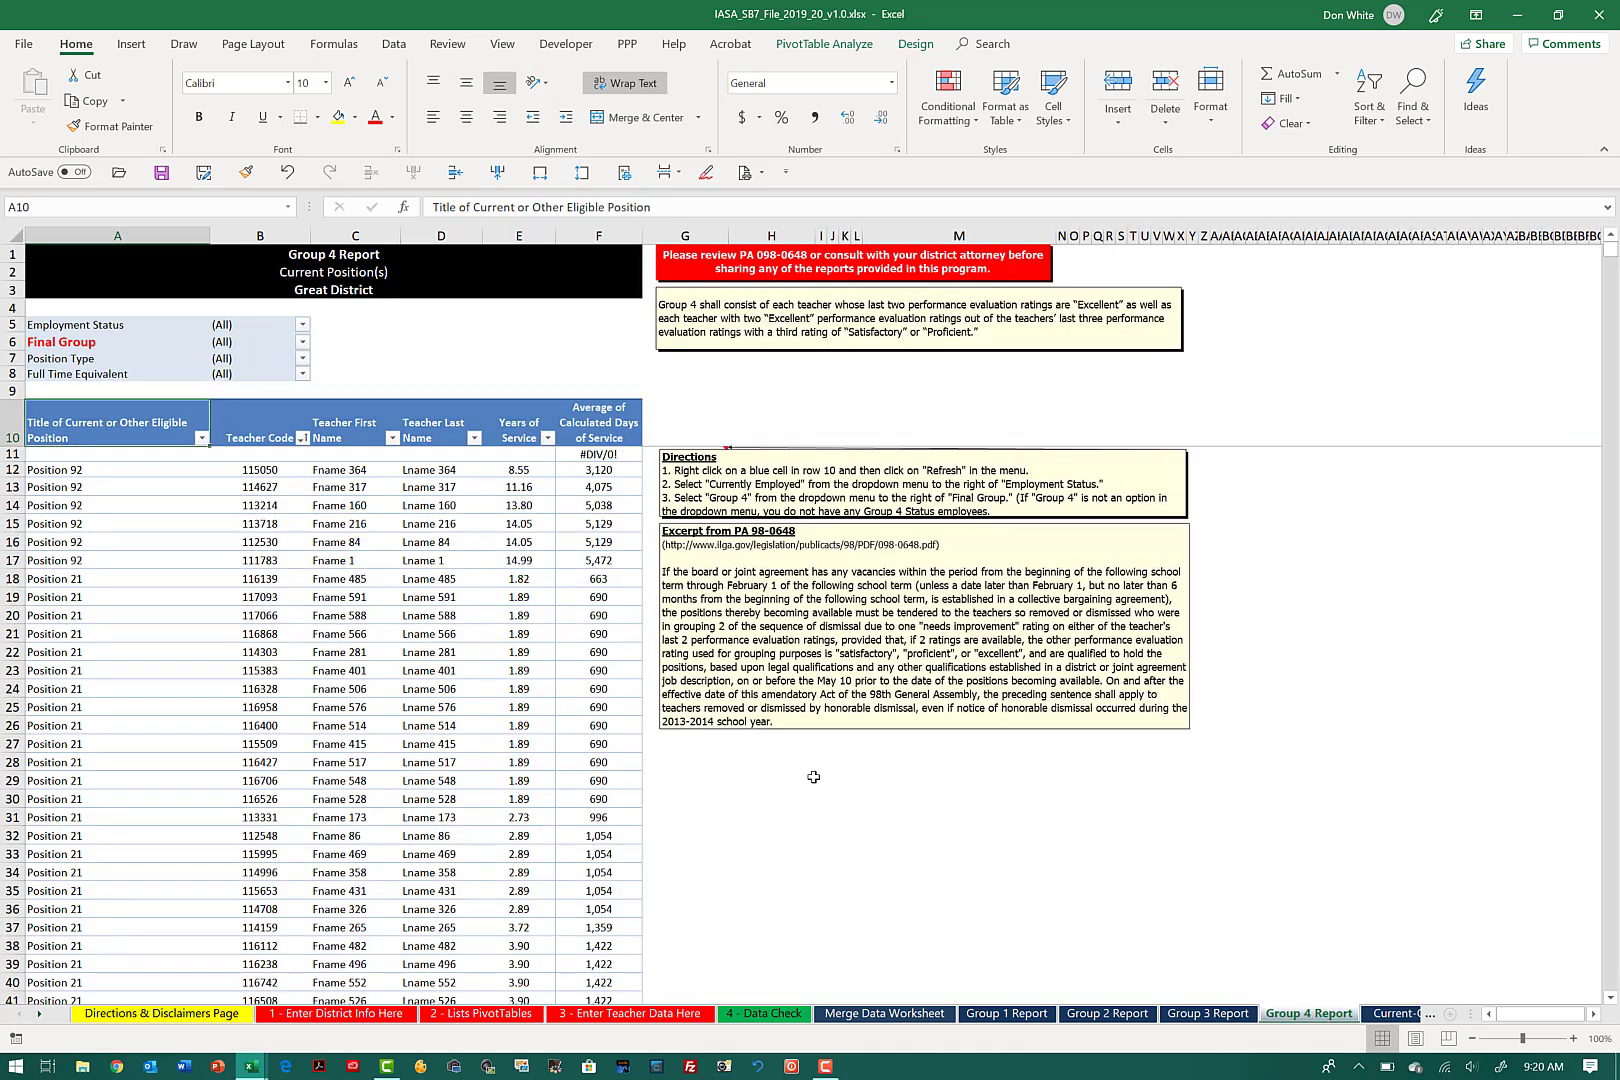
click(302, 326)
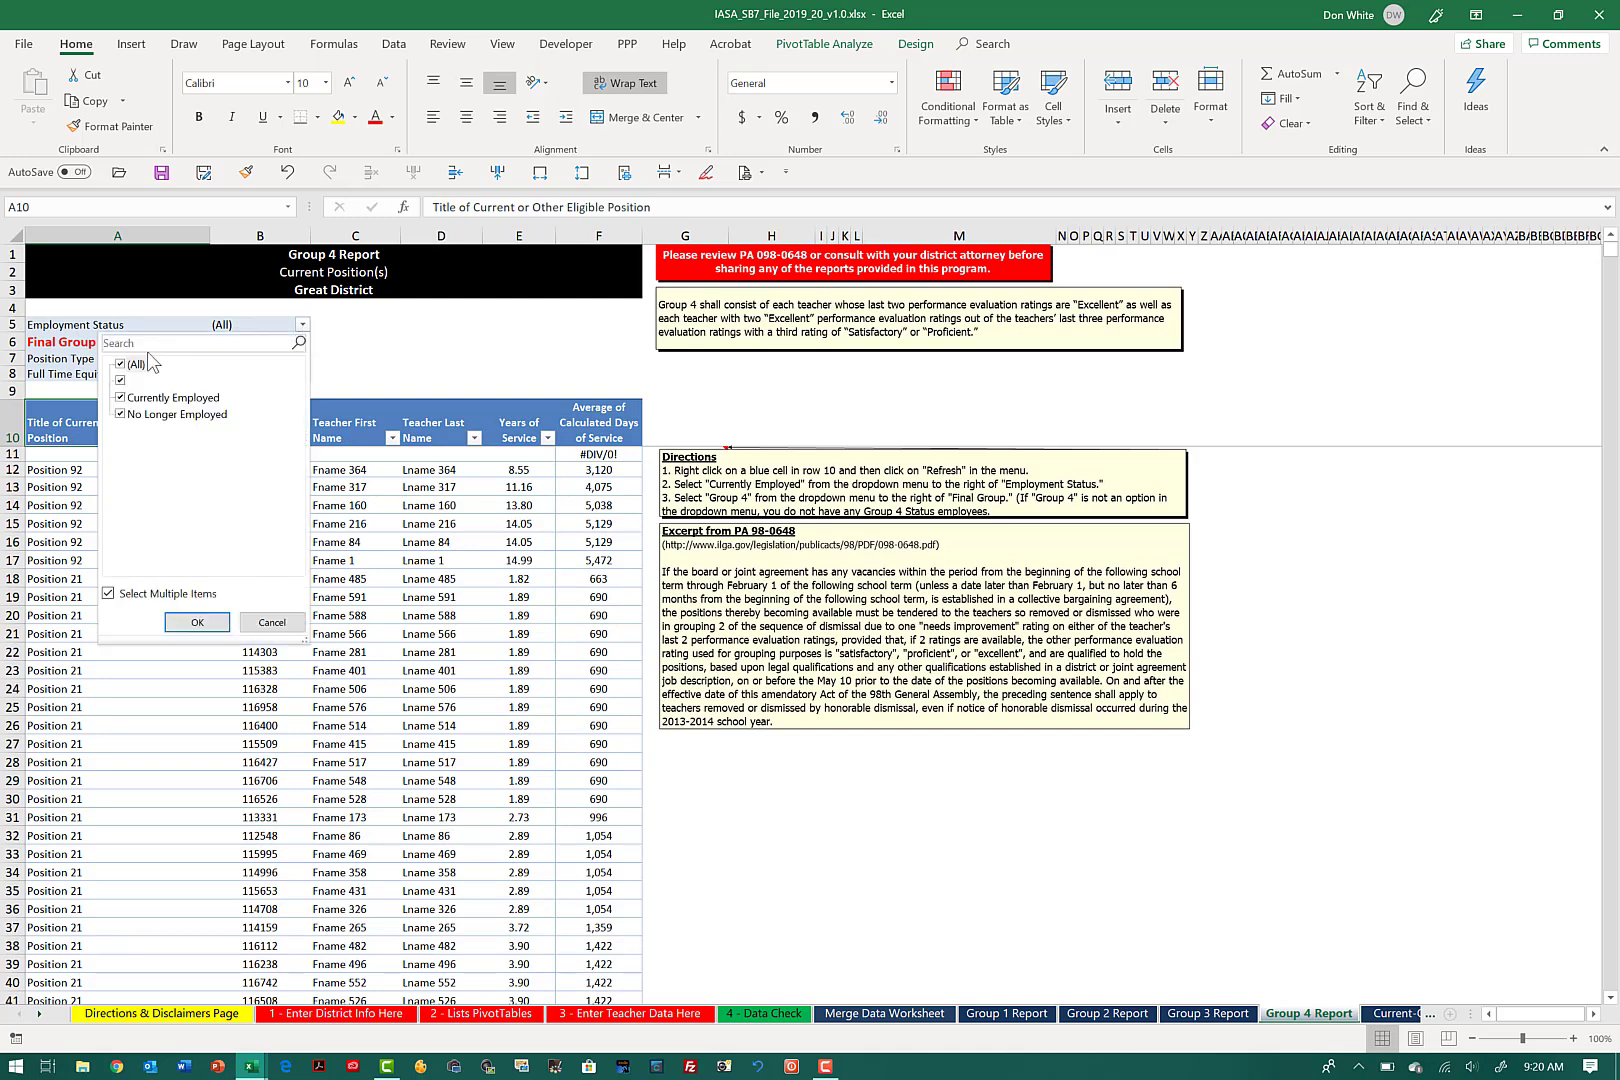
click(121, 365)
click(121, 399)
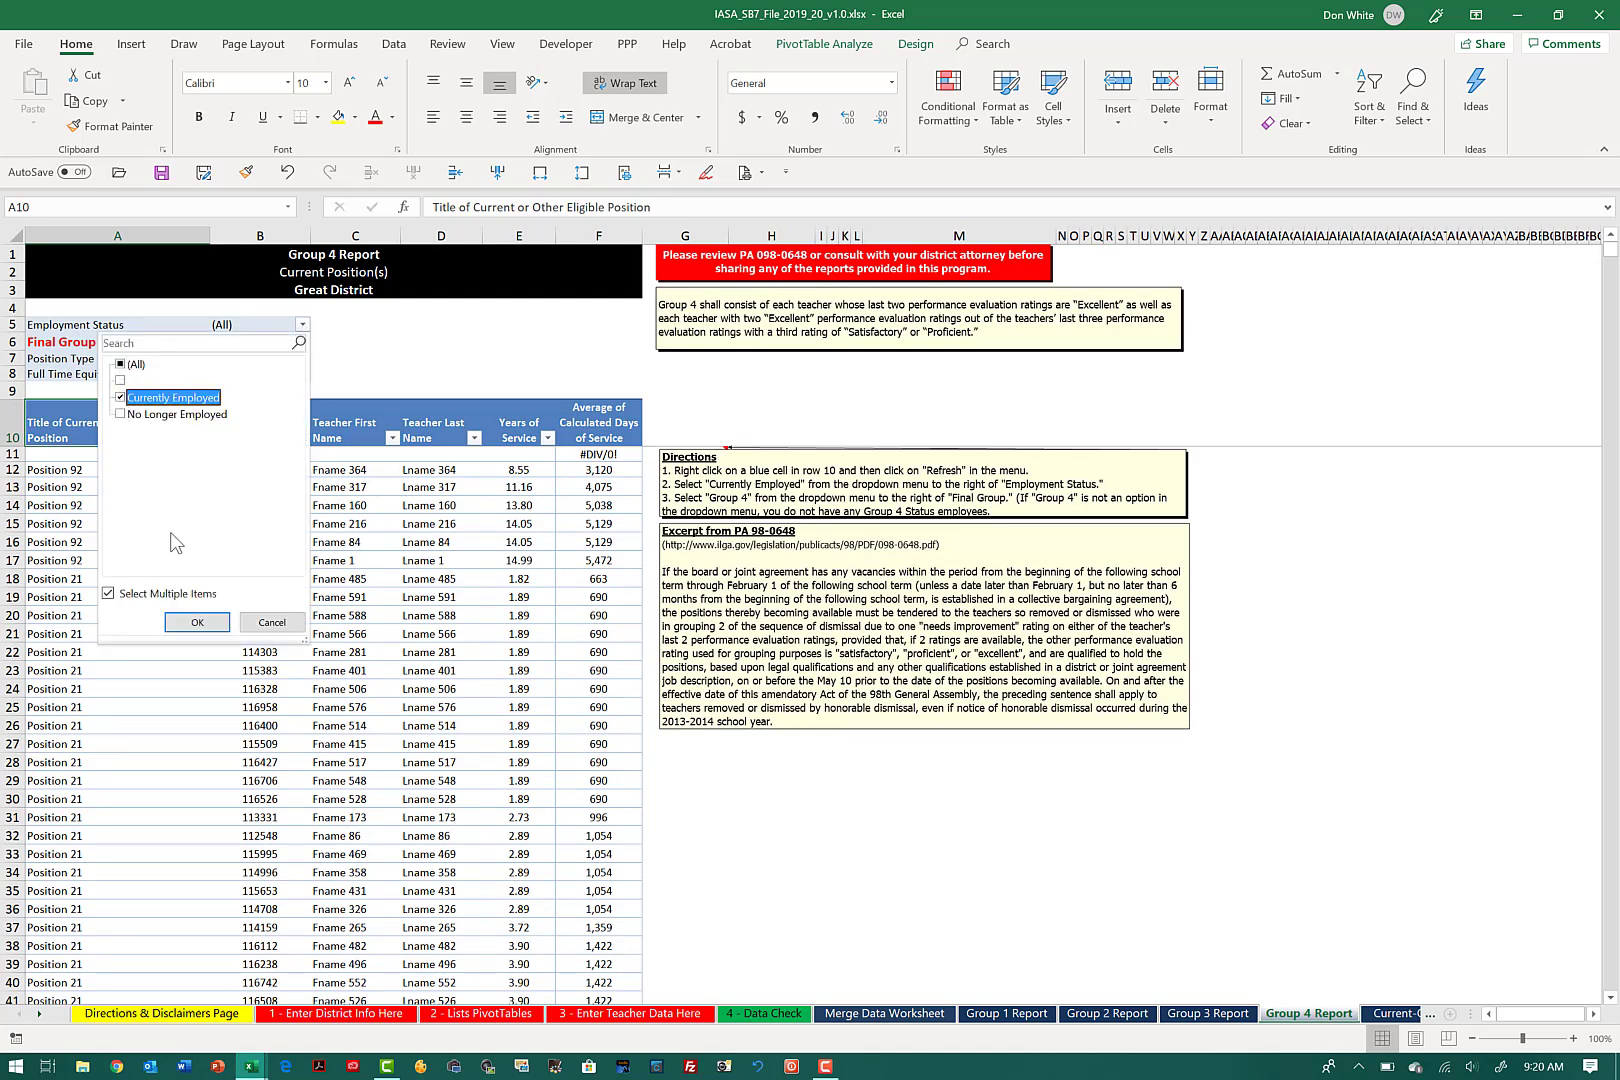
click(197, 622)
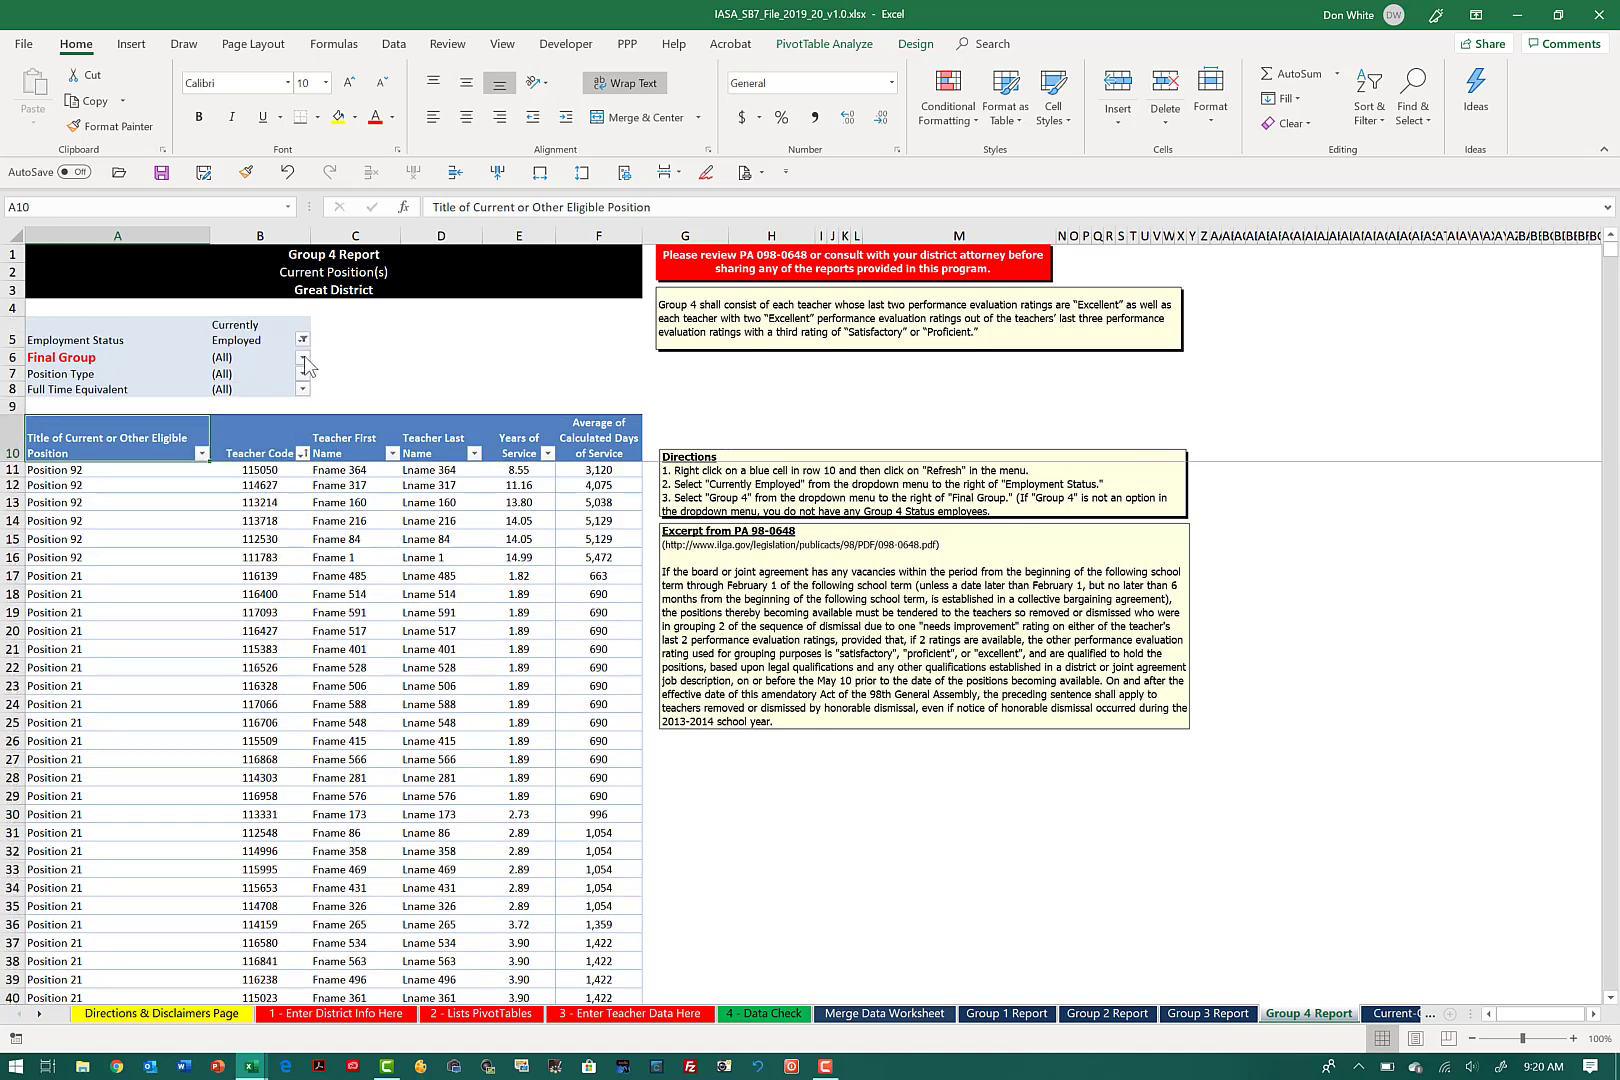
click(302, 358)
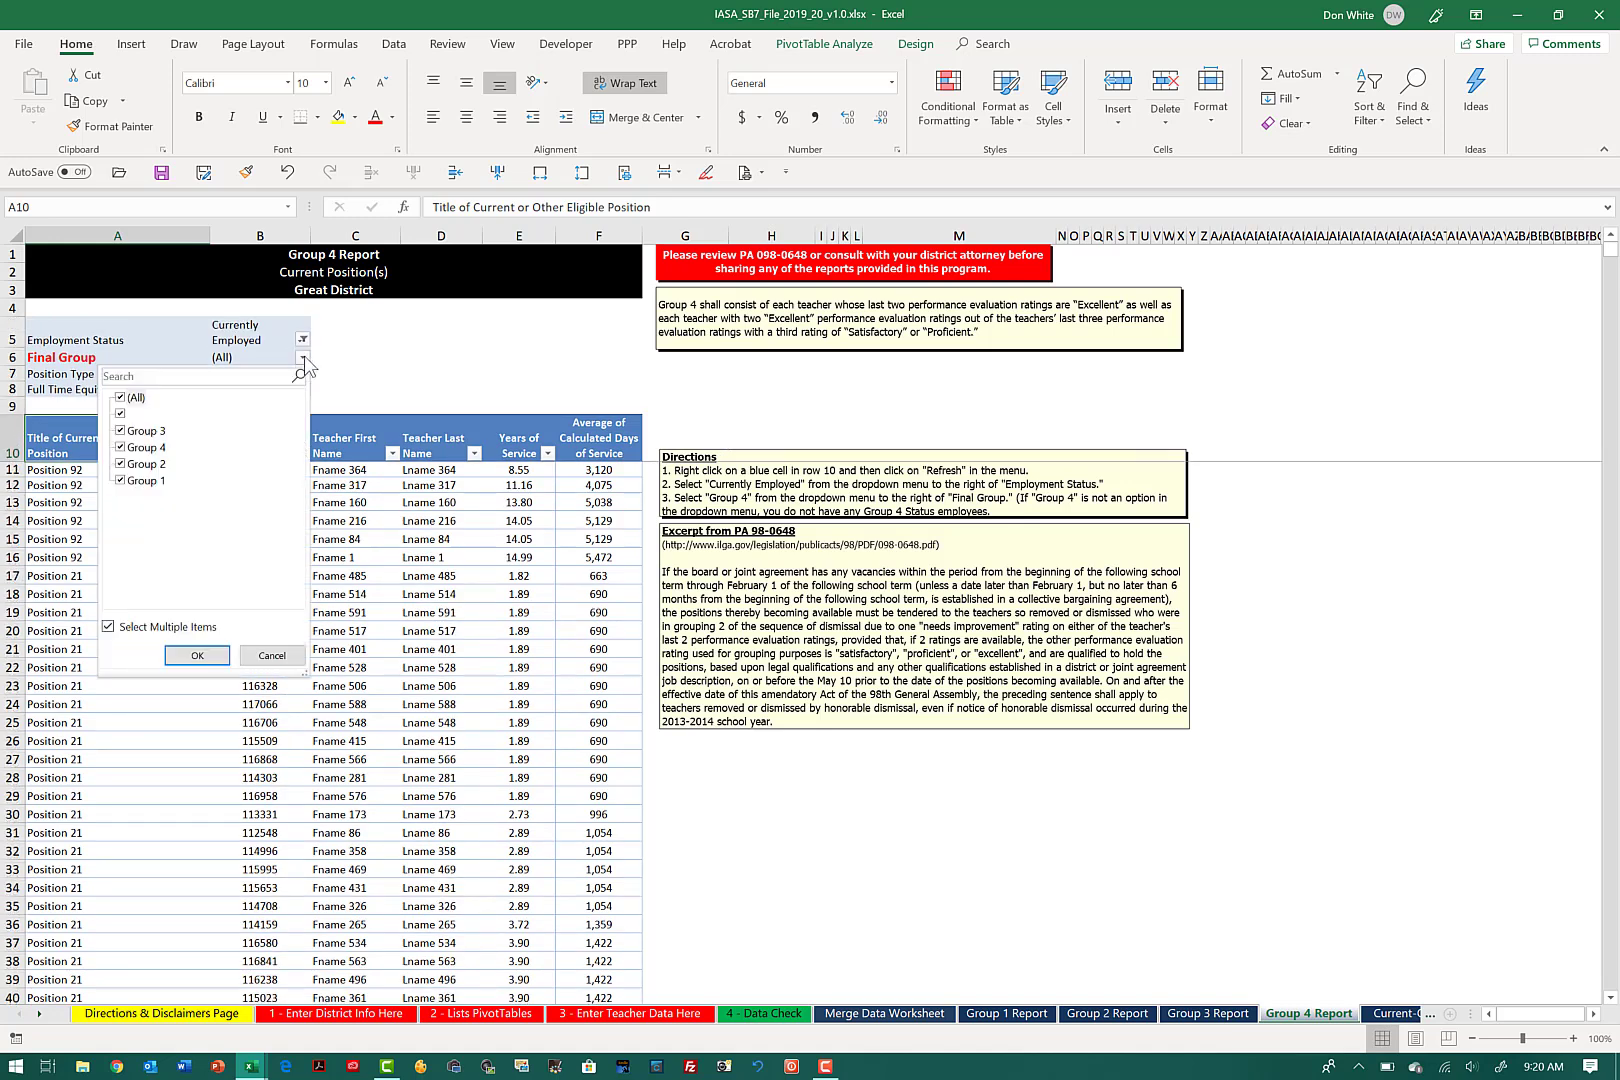
click(123, 399)
click(121, 449)
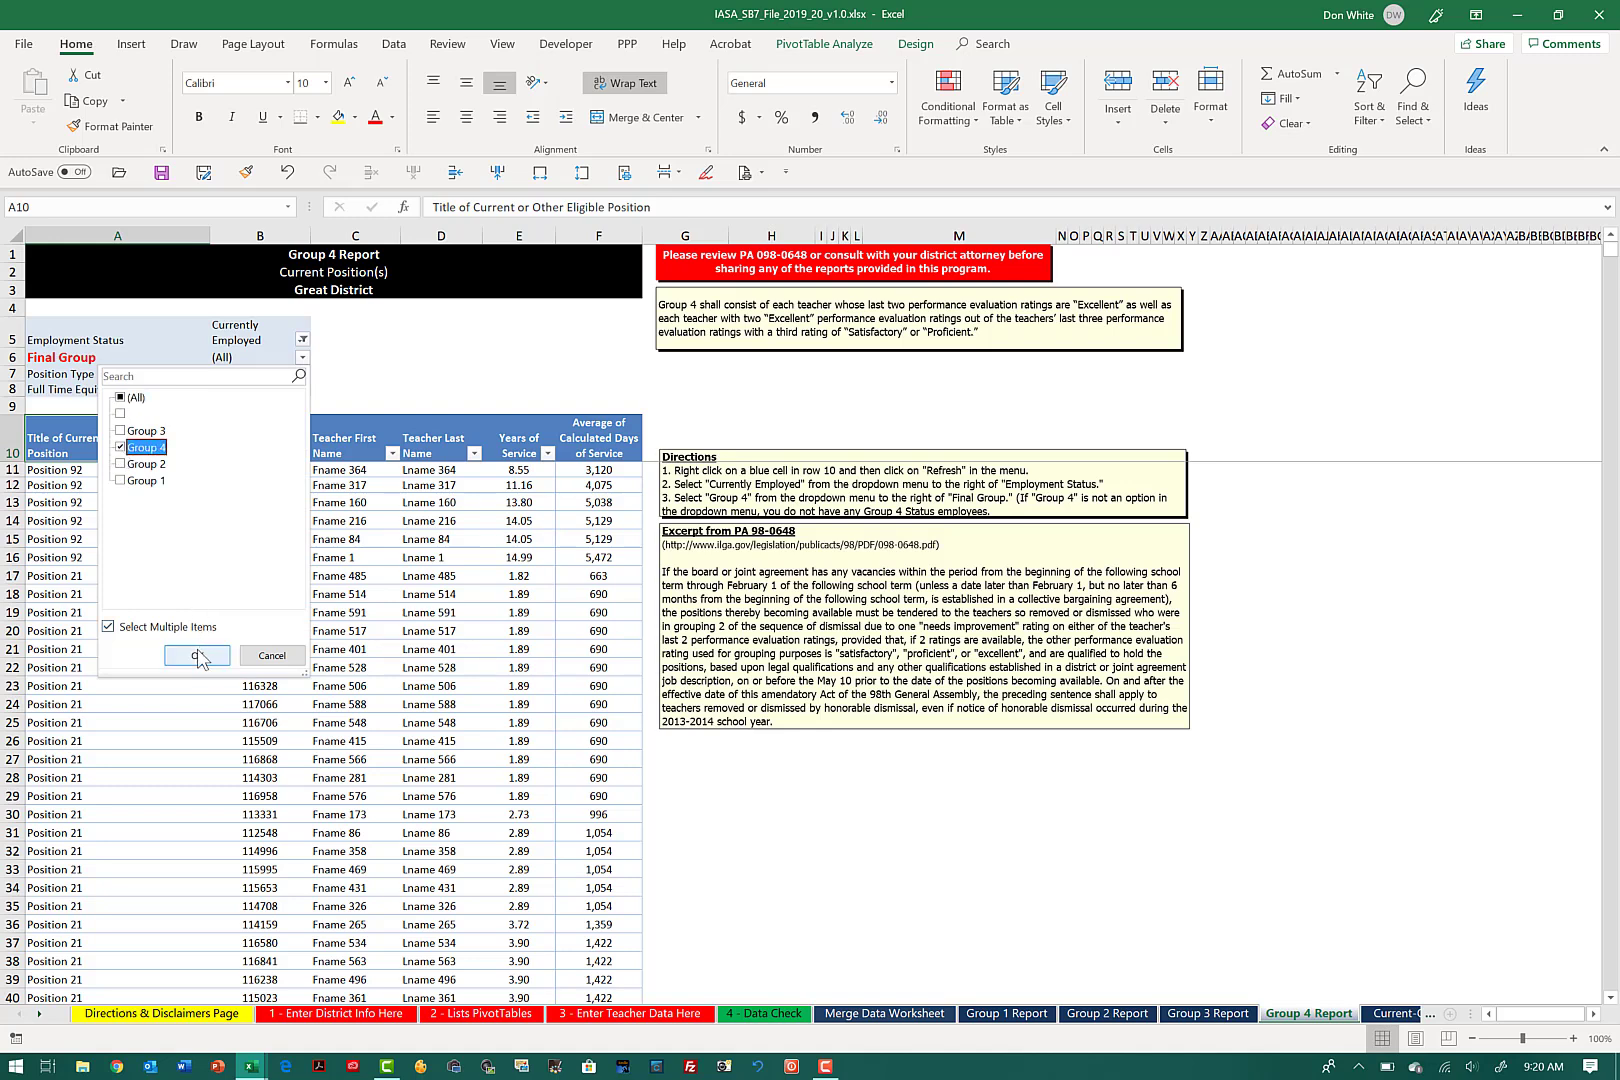
click(198, 655)
Step: Filter the Current-Other Eligible Position report's Employment Status to Currently Employed only
key(ctrl+Page_Down)
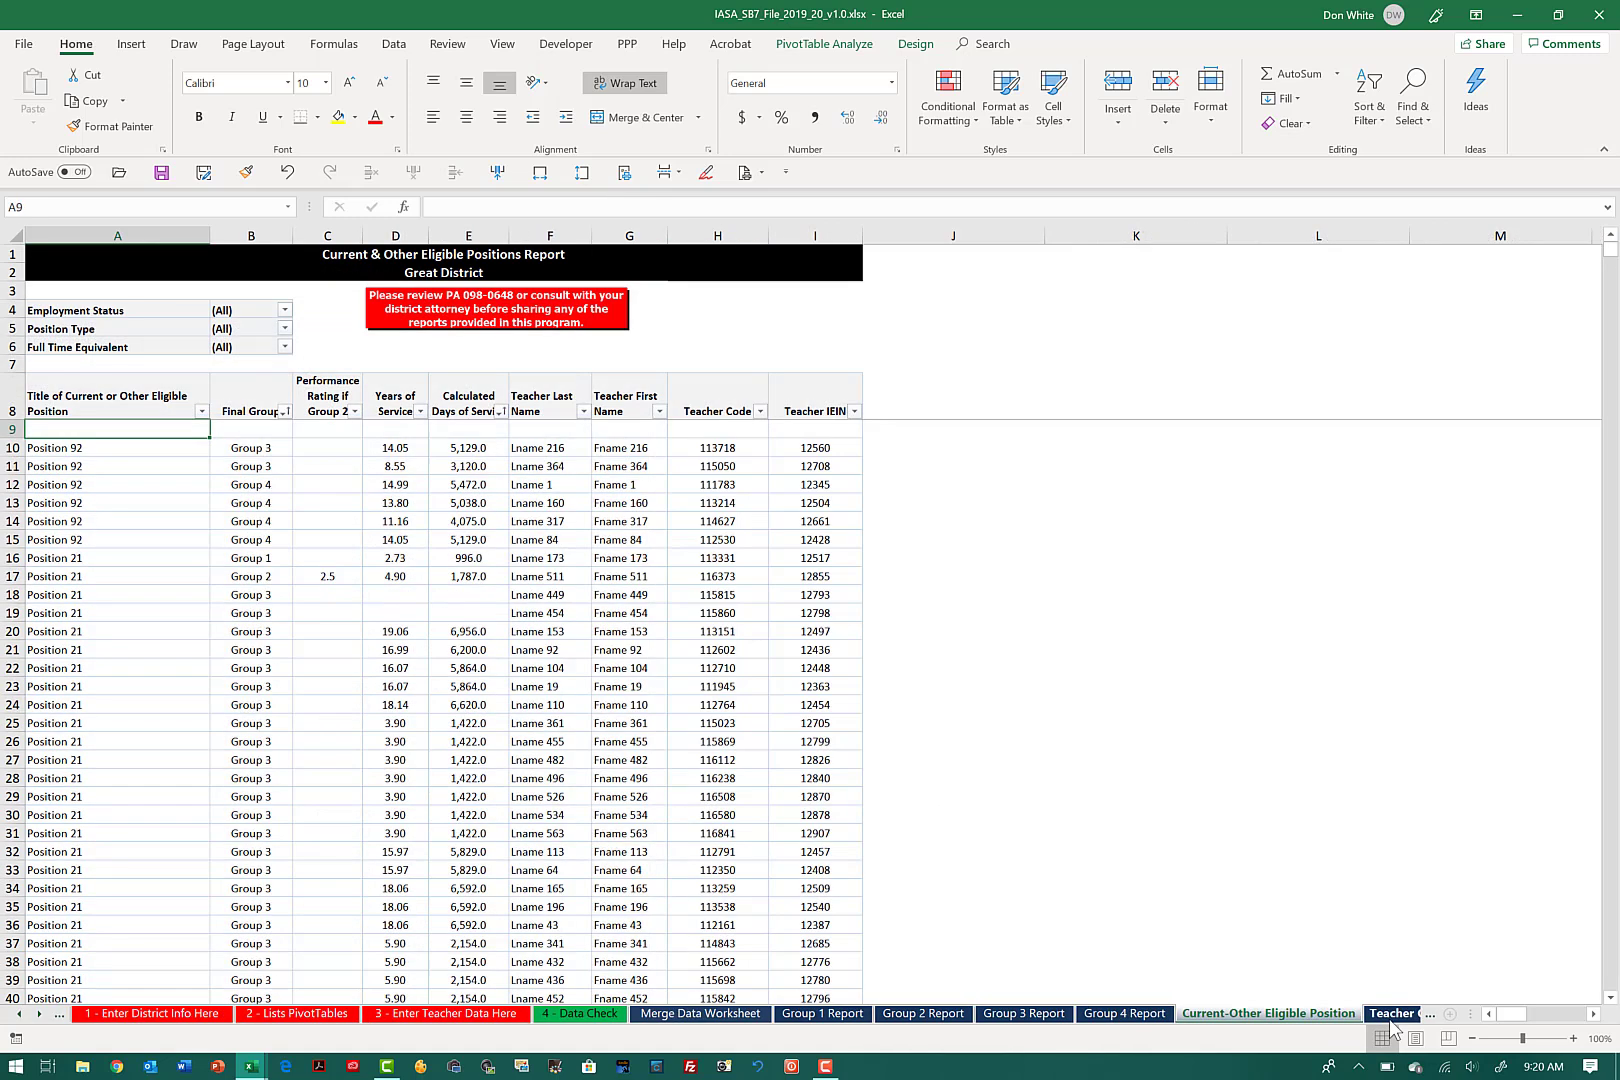
click(285, 311)
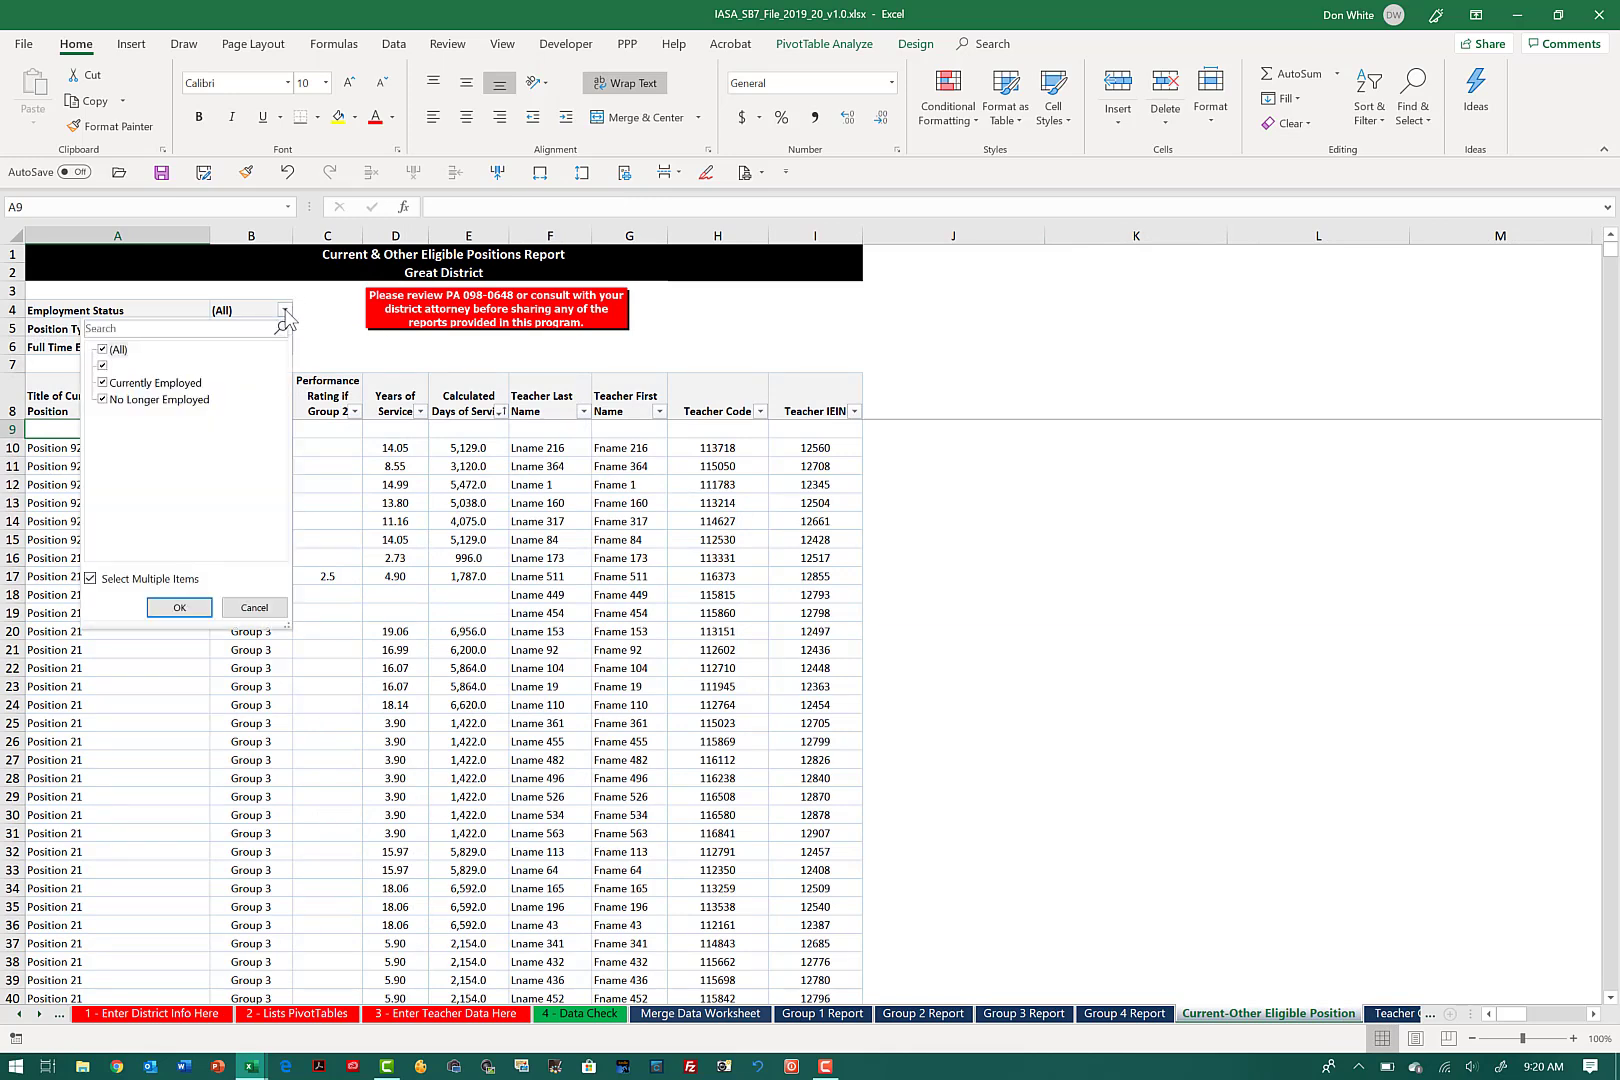
click(103, 352)
click(104, 383)
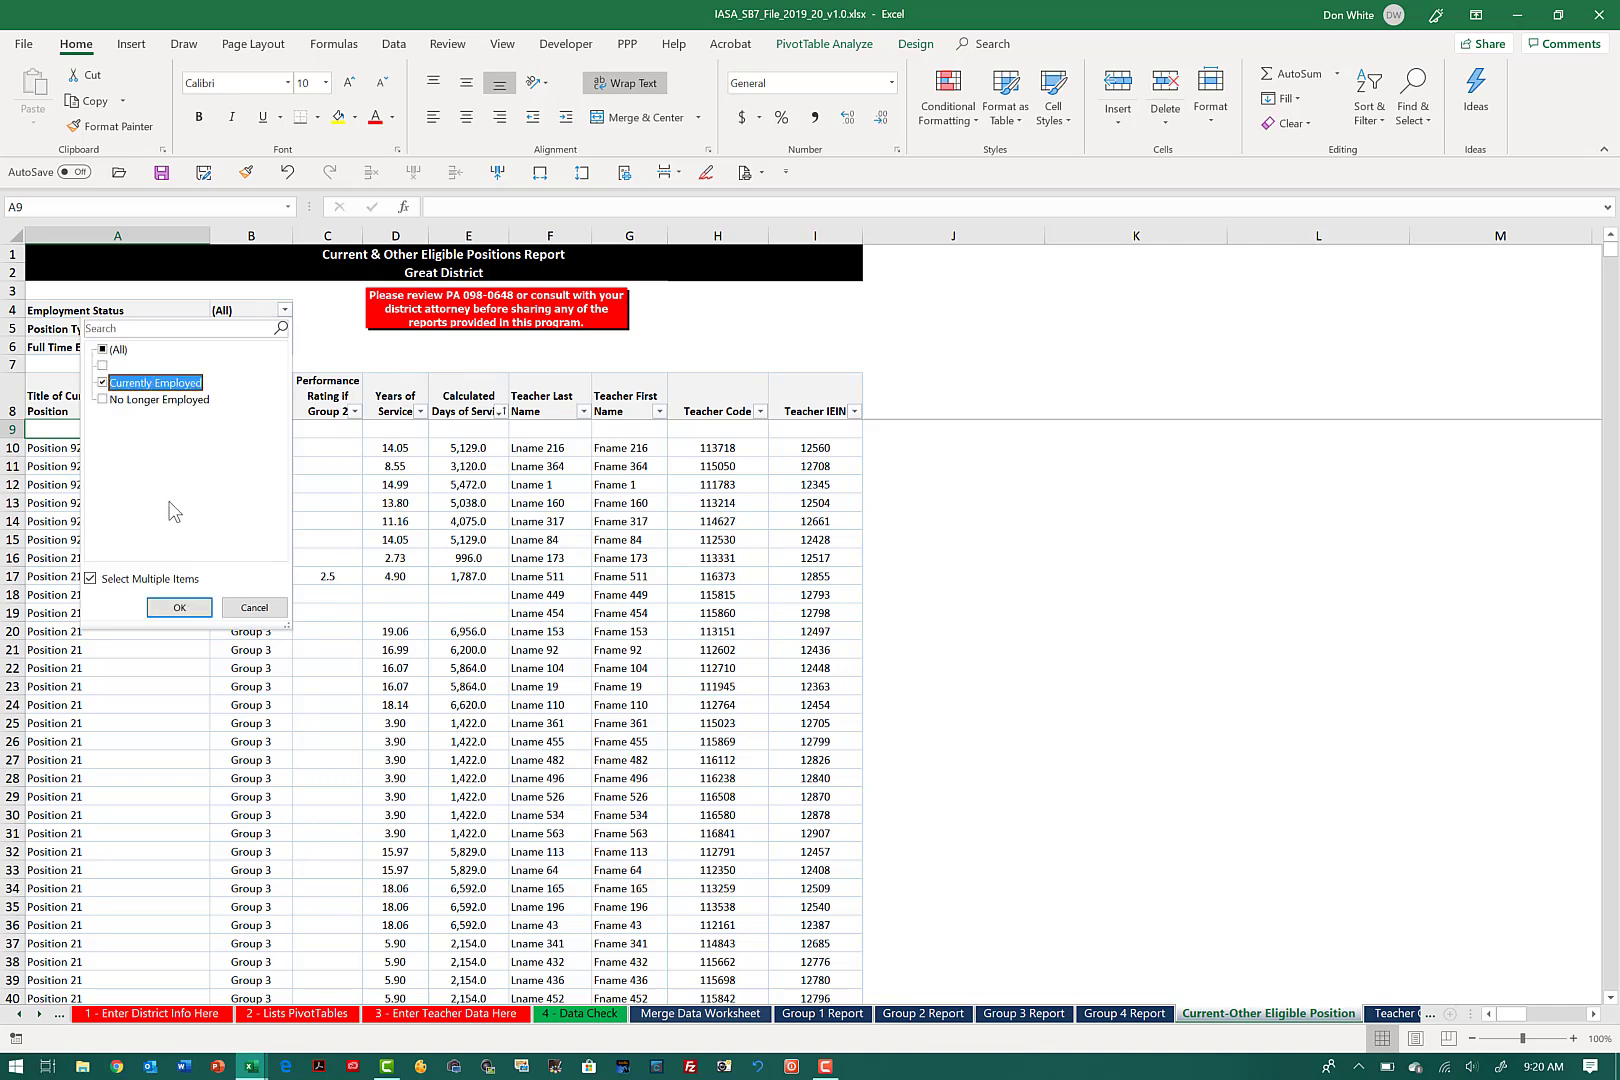
click(180, 608)
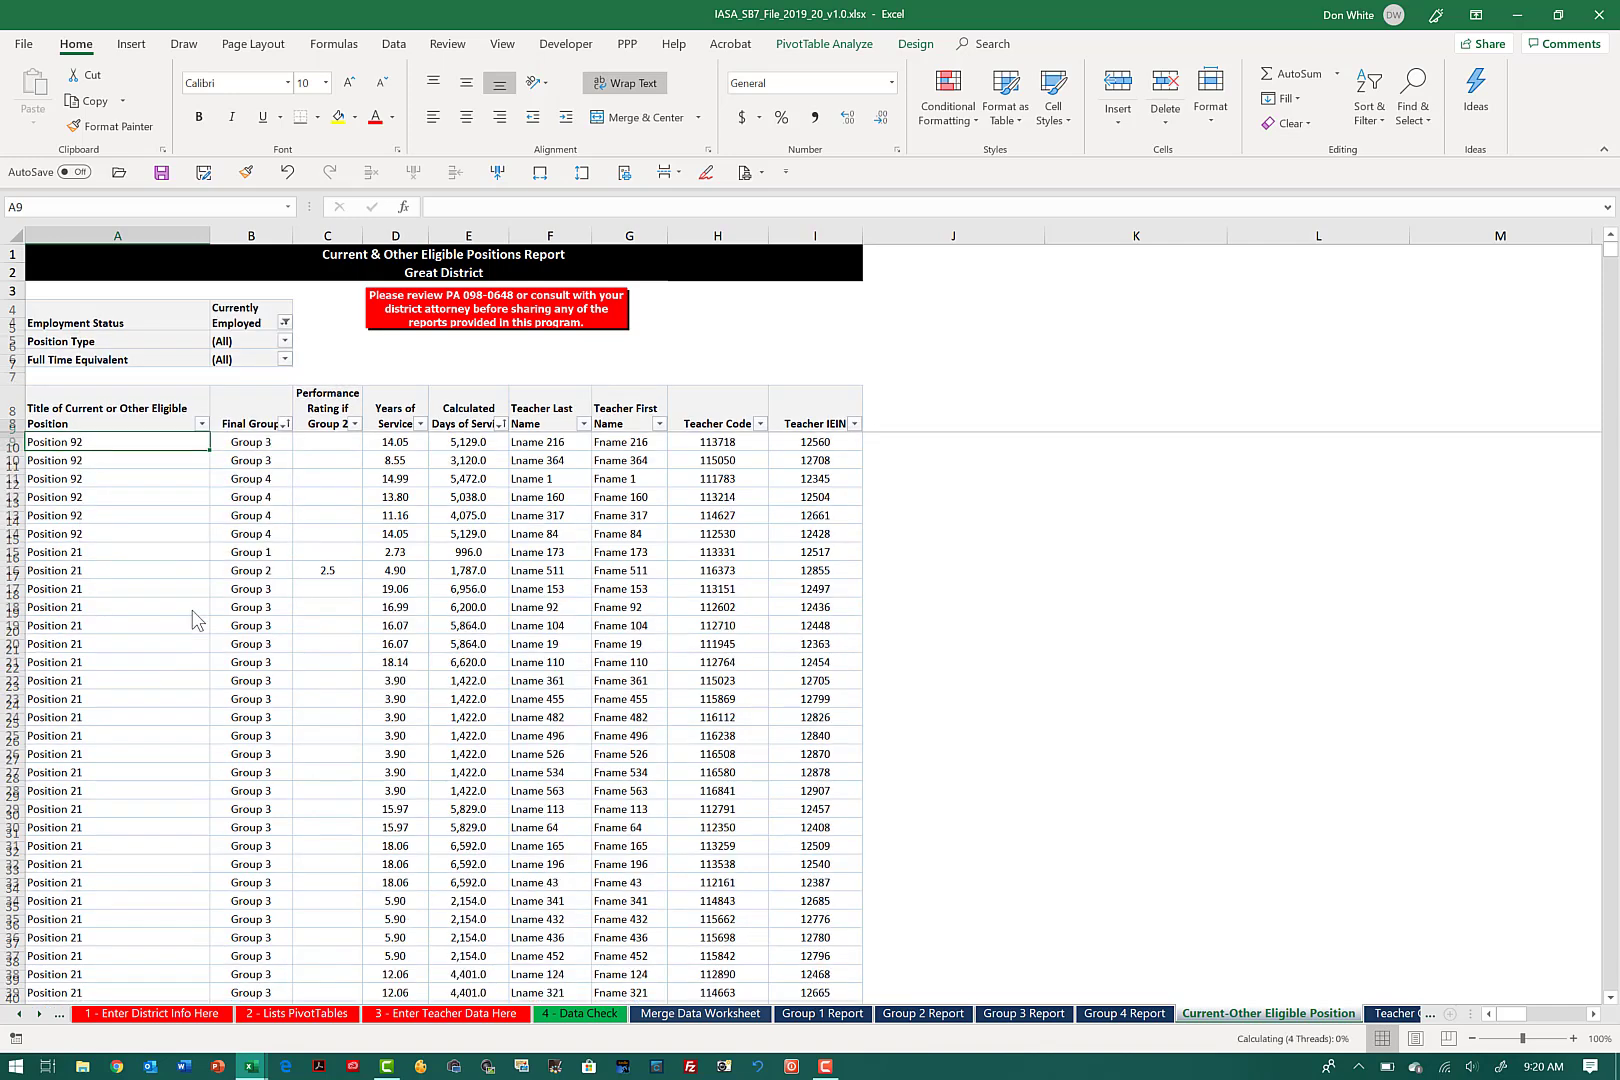
scroll(1400, 1022, down, 1)
Step: Filter the Teacher Credentials report's Employment Status to Currently Employed only
click(1275, 1013)
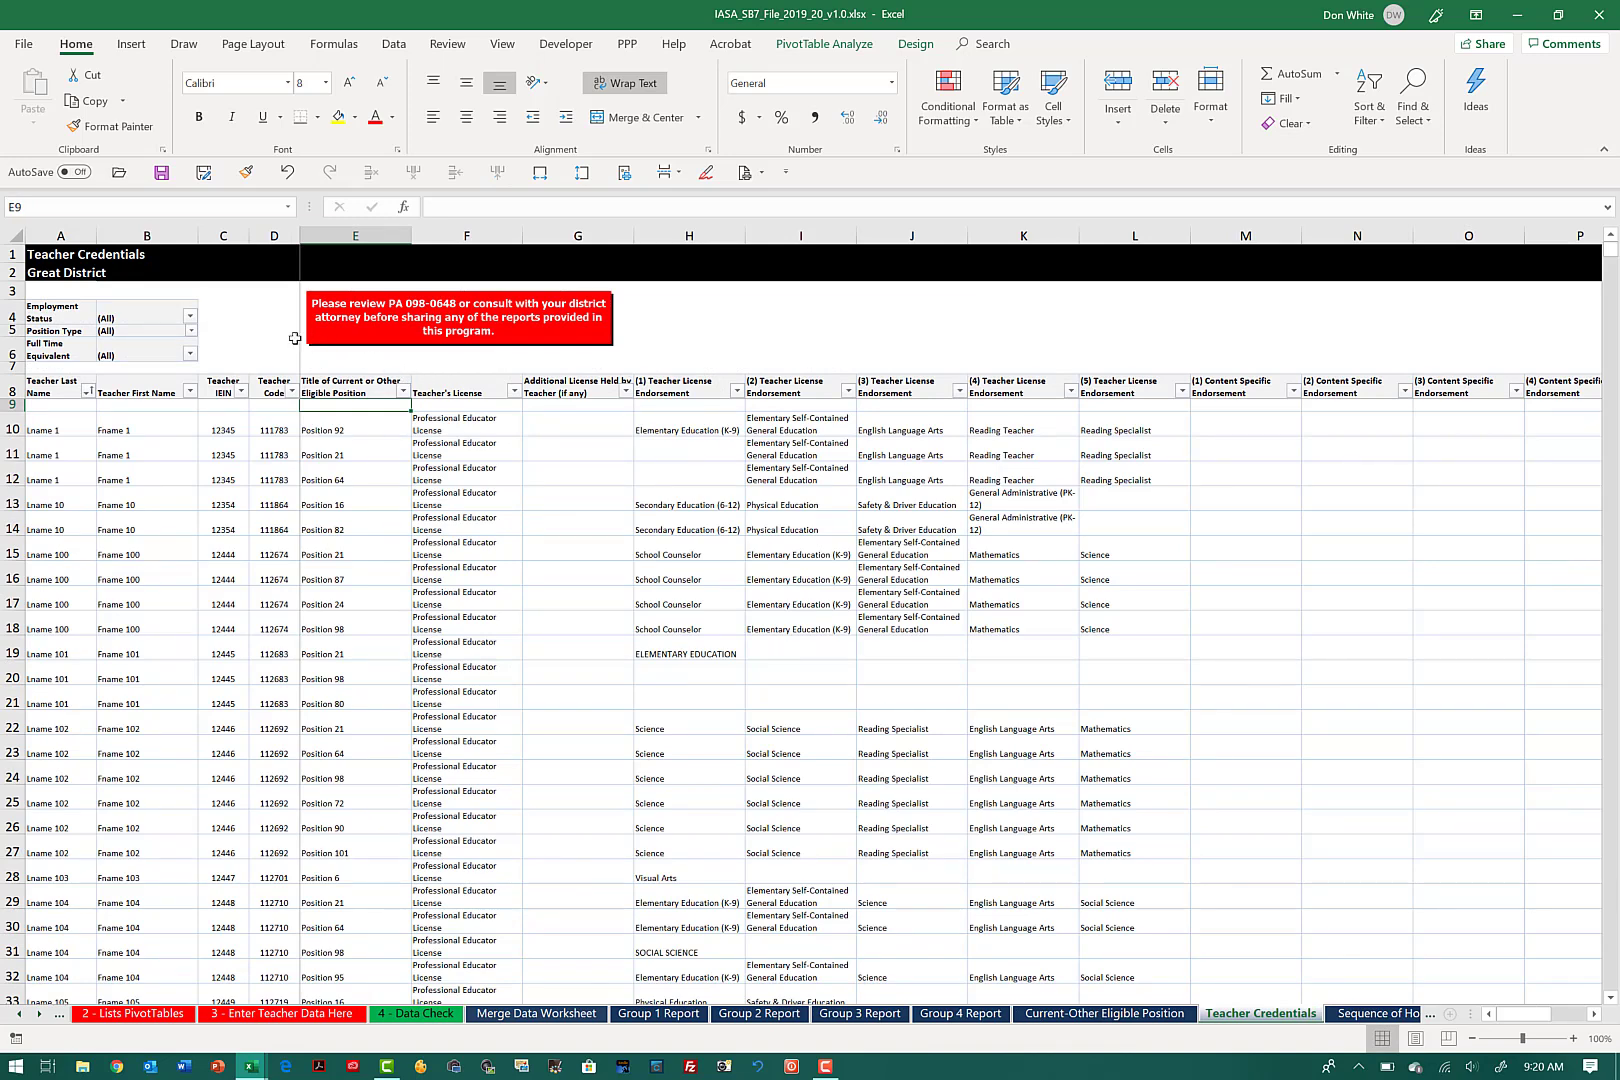
click(190, 318)
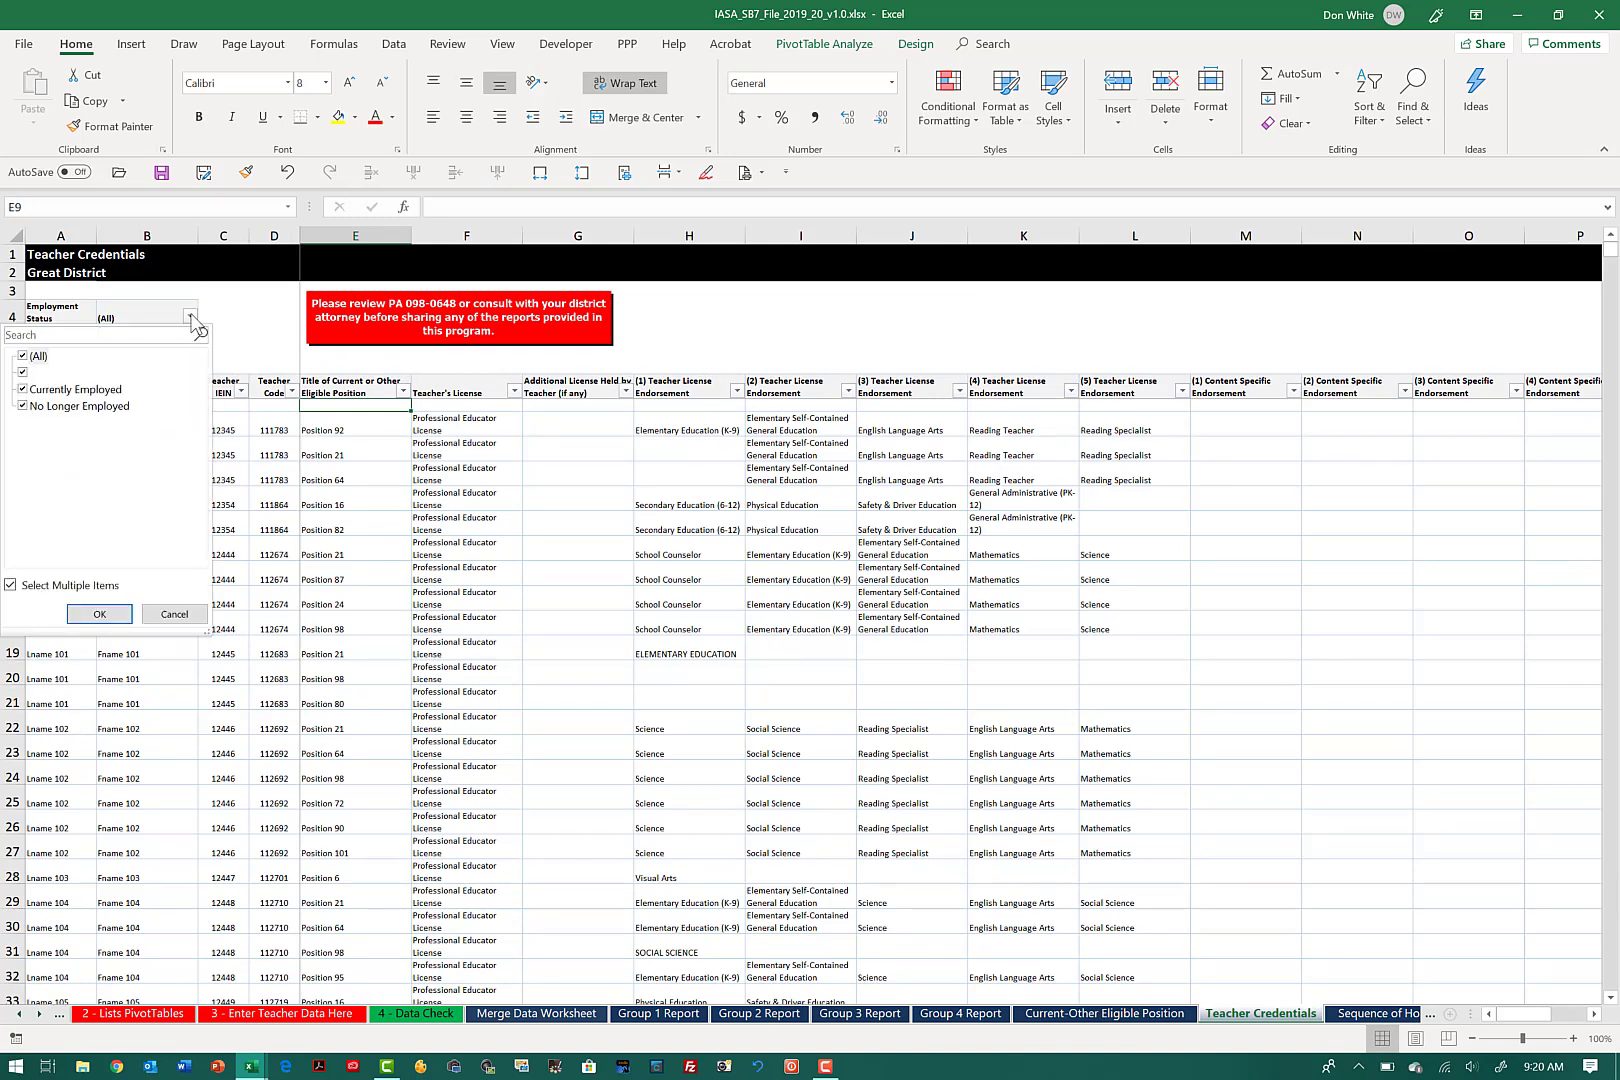
click(22, 357)
click(23, 389)
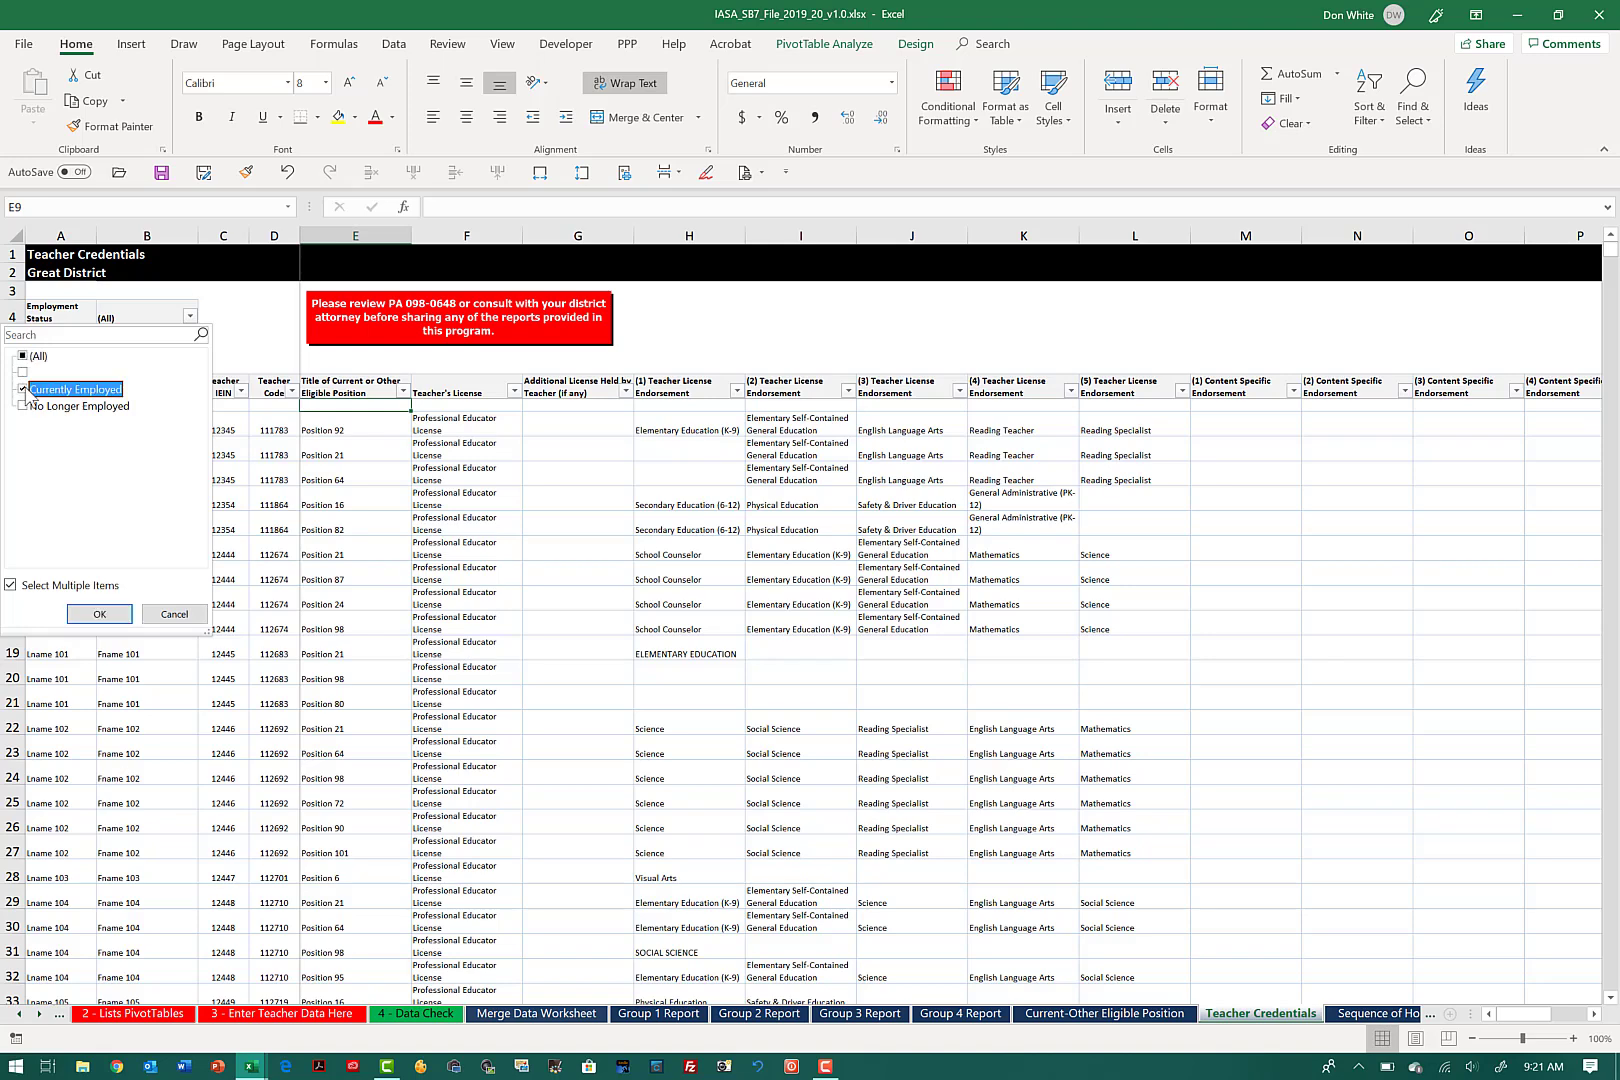
click(112, 614)
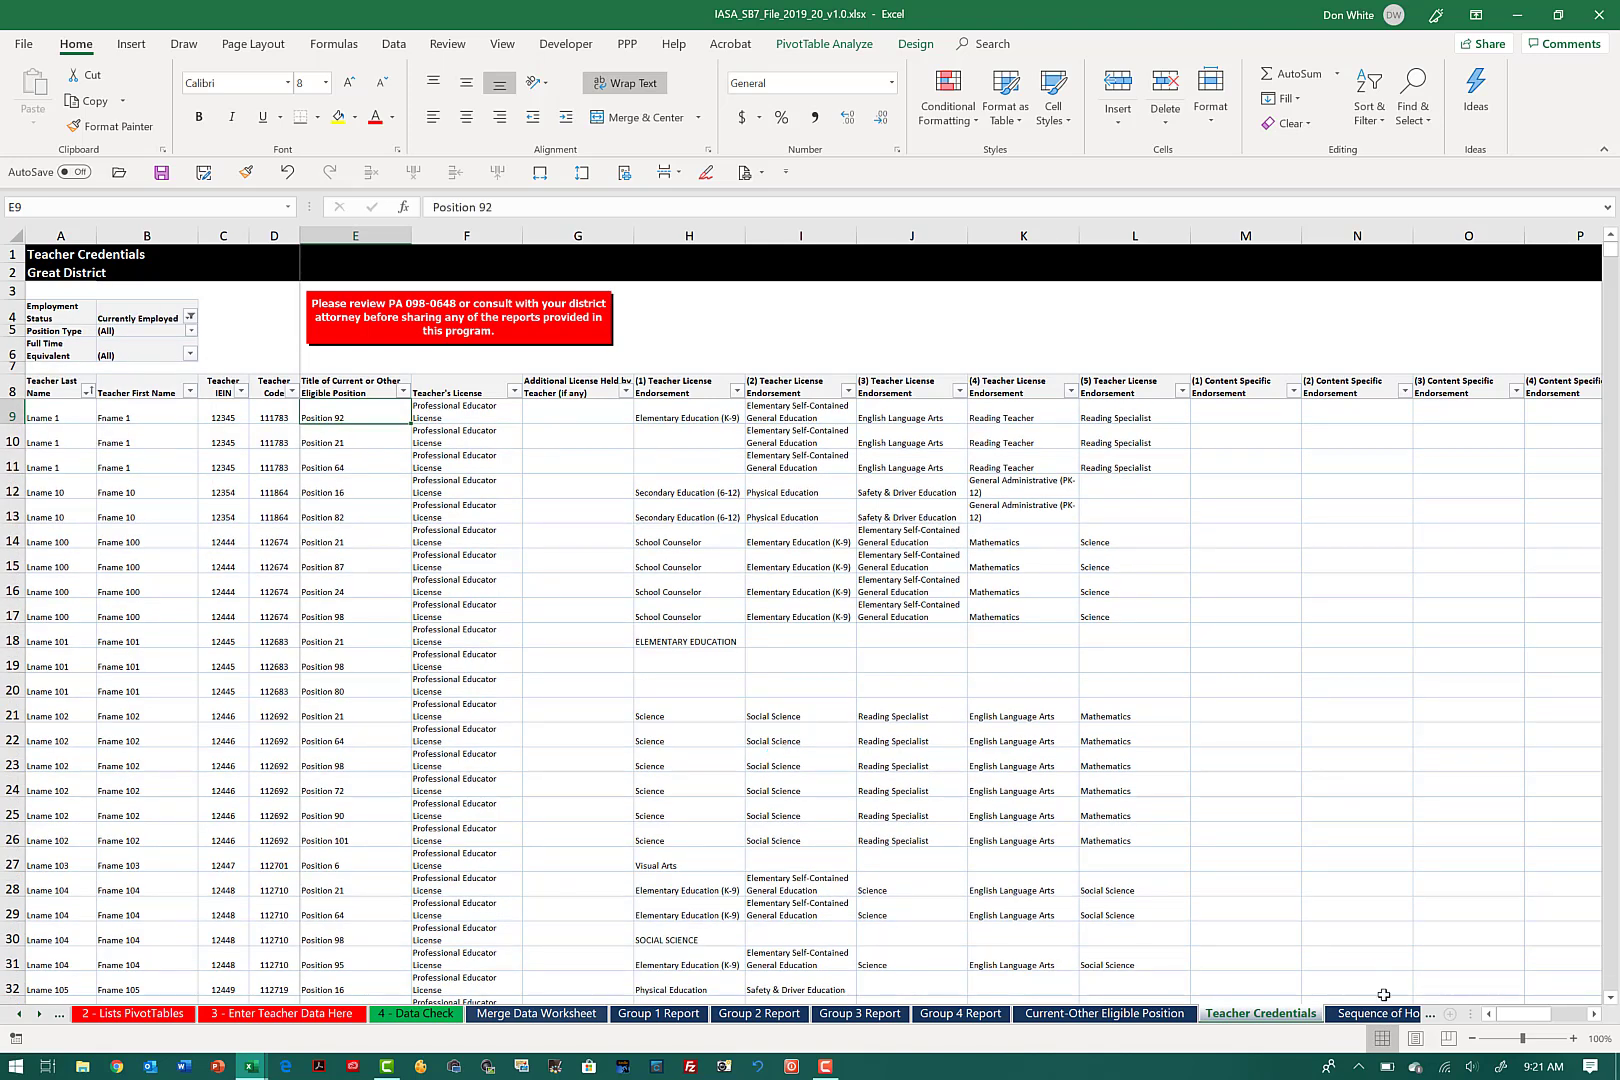
Step: Filter the Sequence of Honorable Dismissal report's Employment Status to Currently Employed only
click(1387, 1014)
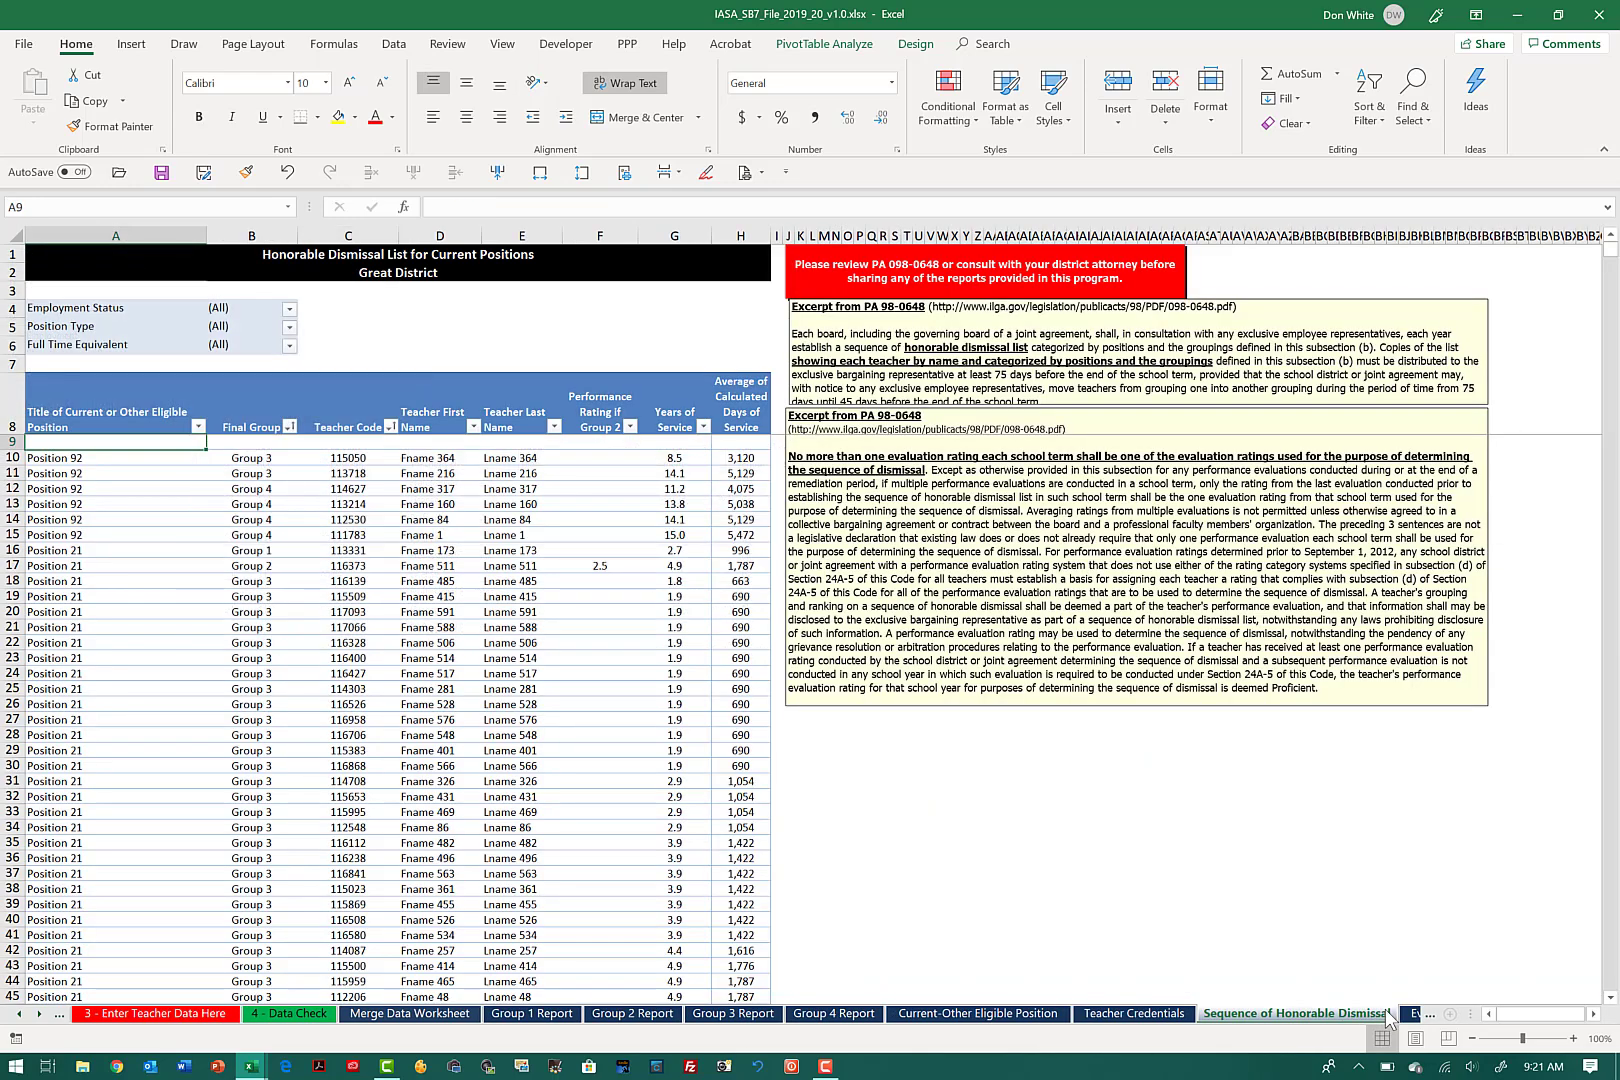
click(1414, 1014)
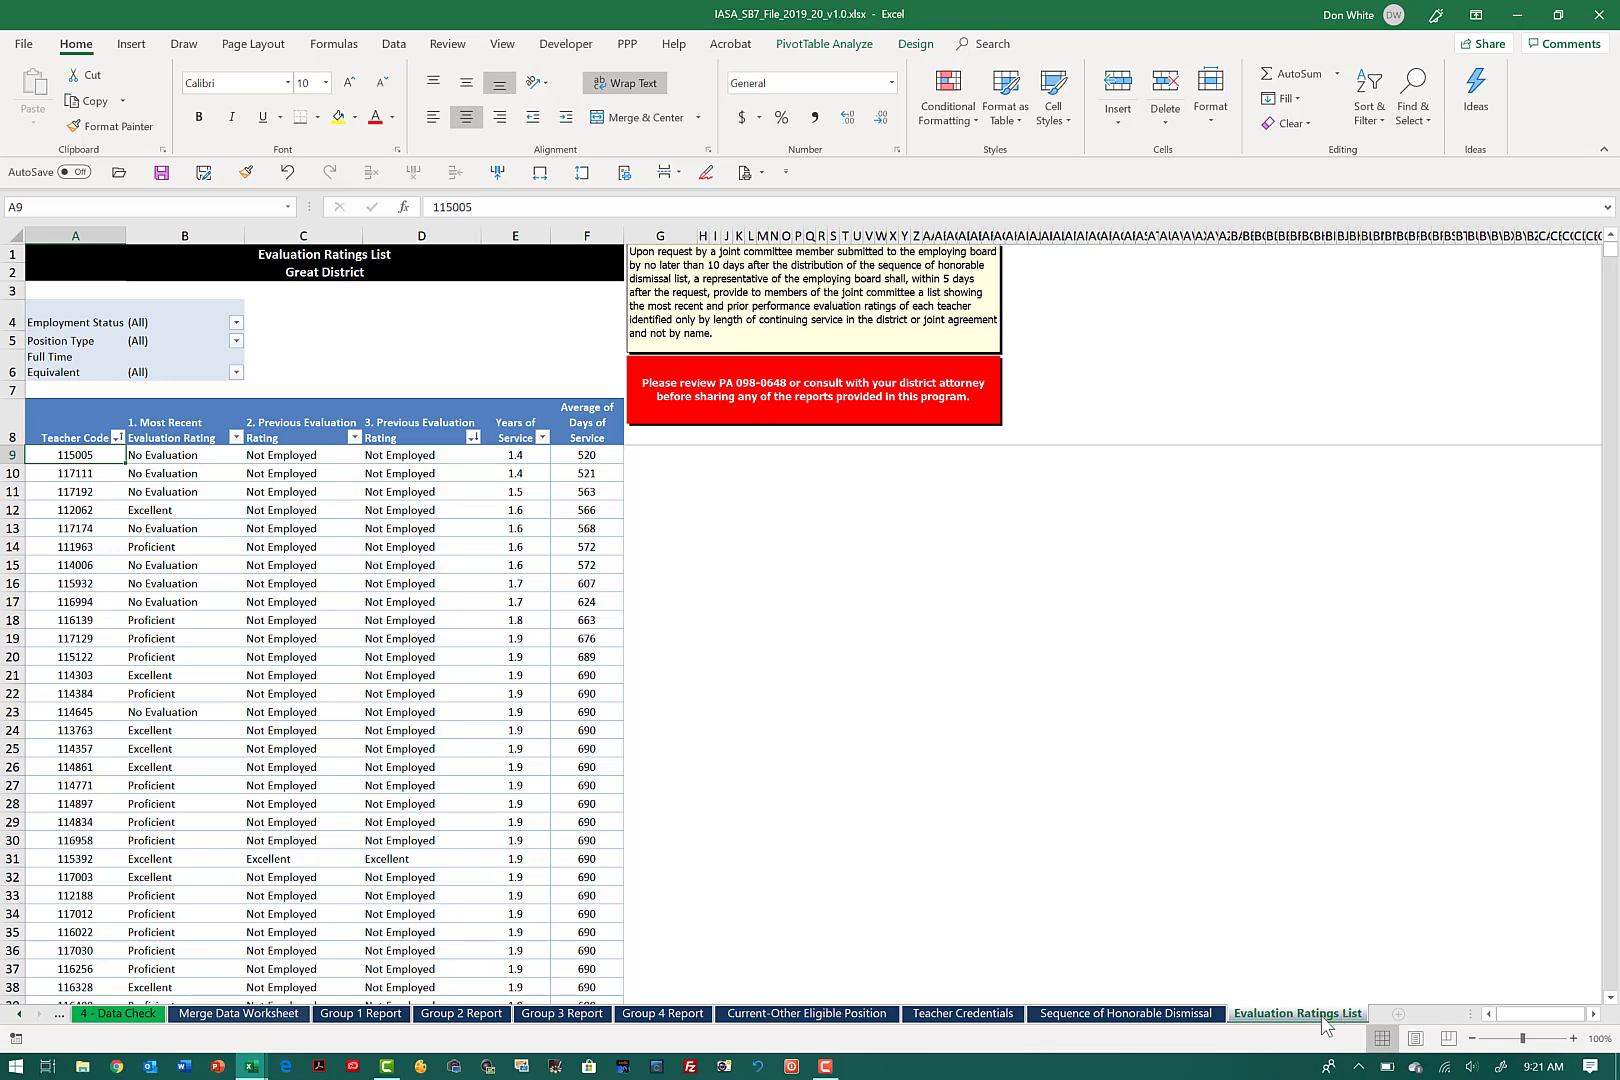
click(1201, 1014)
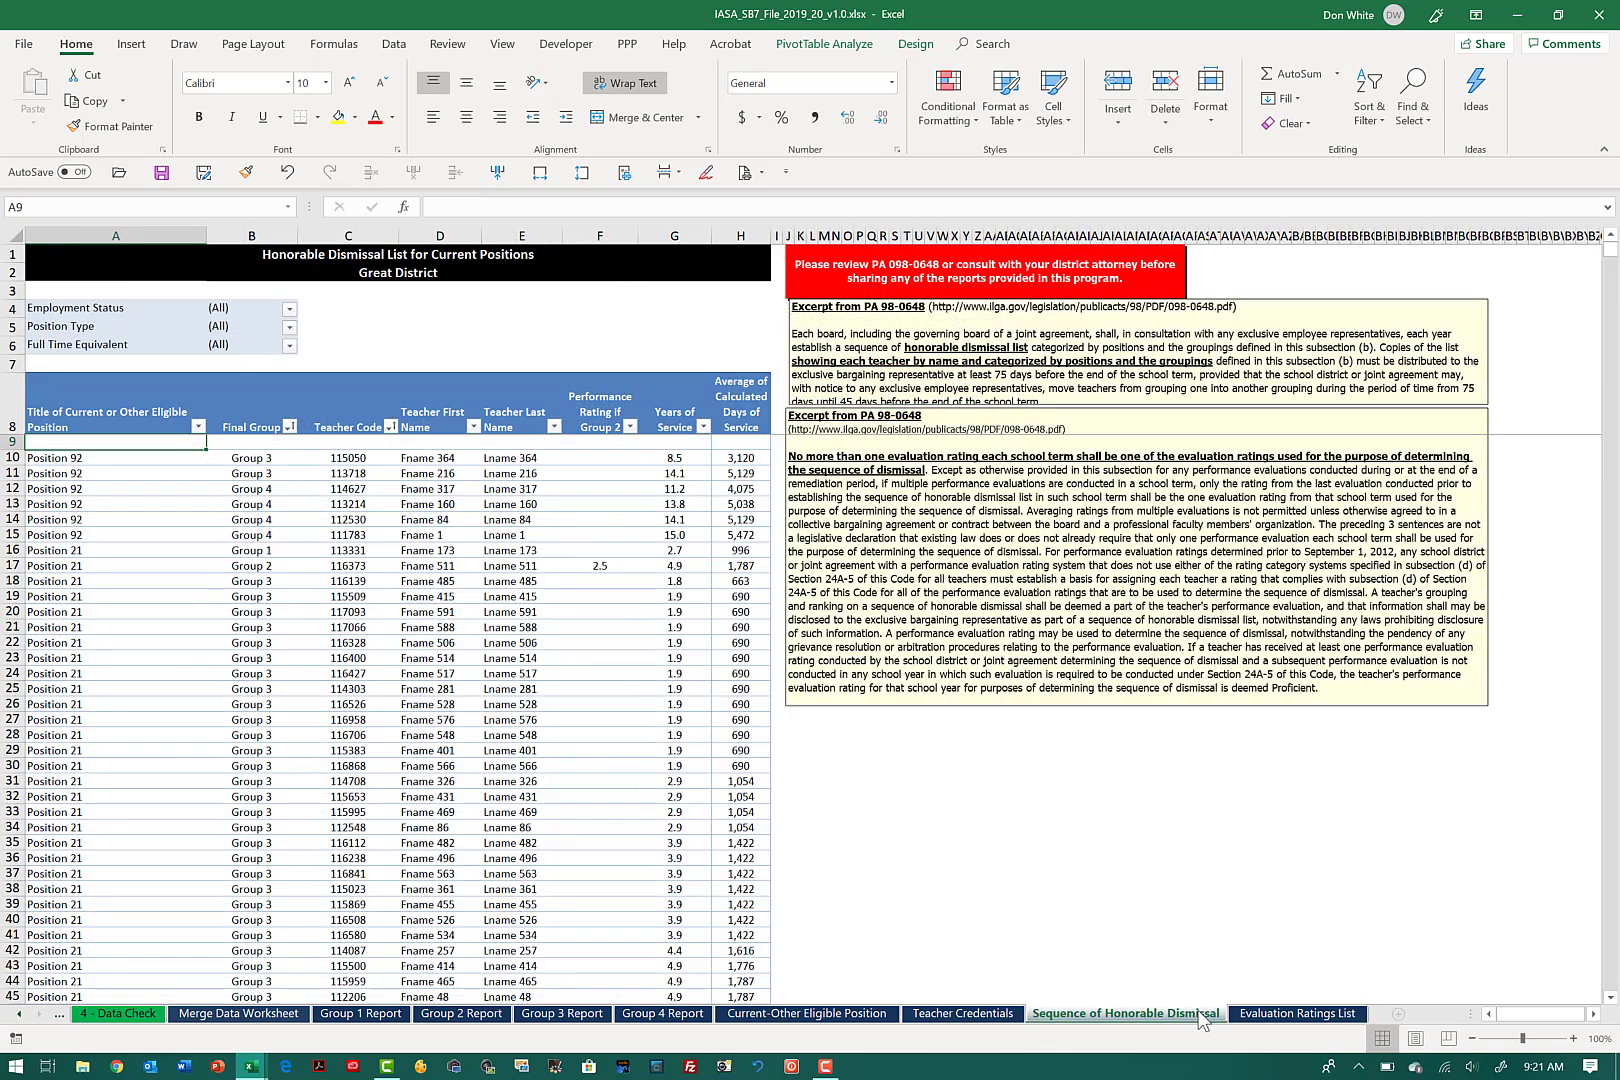
click(289, 309)
click(108, 350)
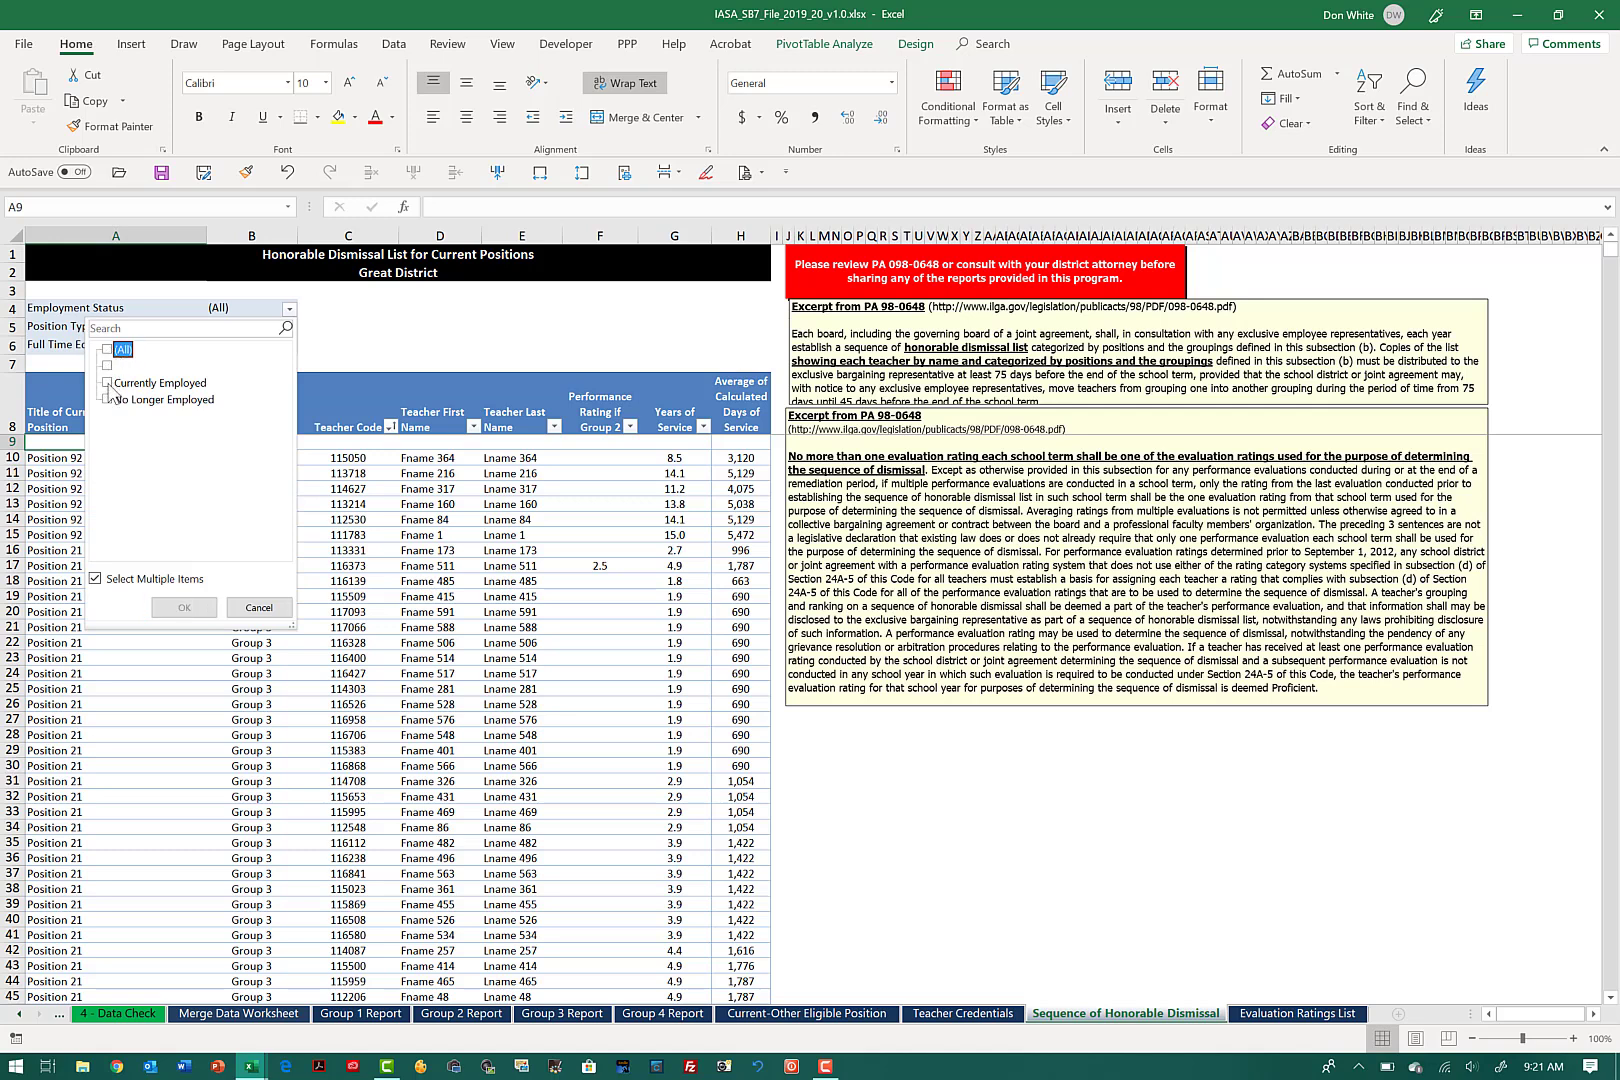
click(108, 383)
click(185, 605)
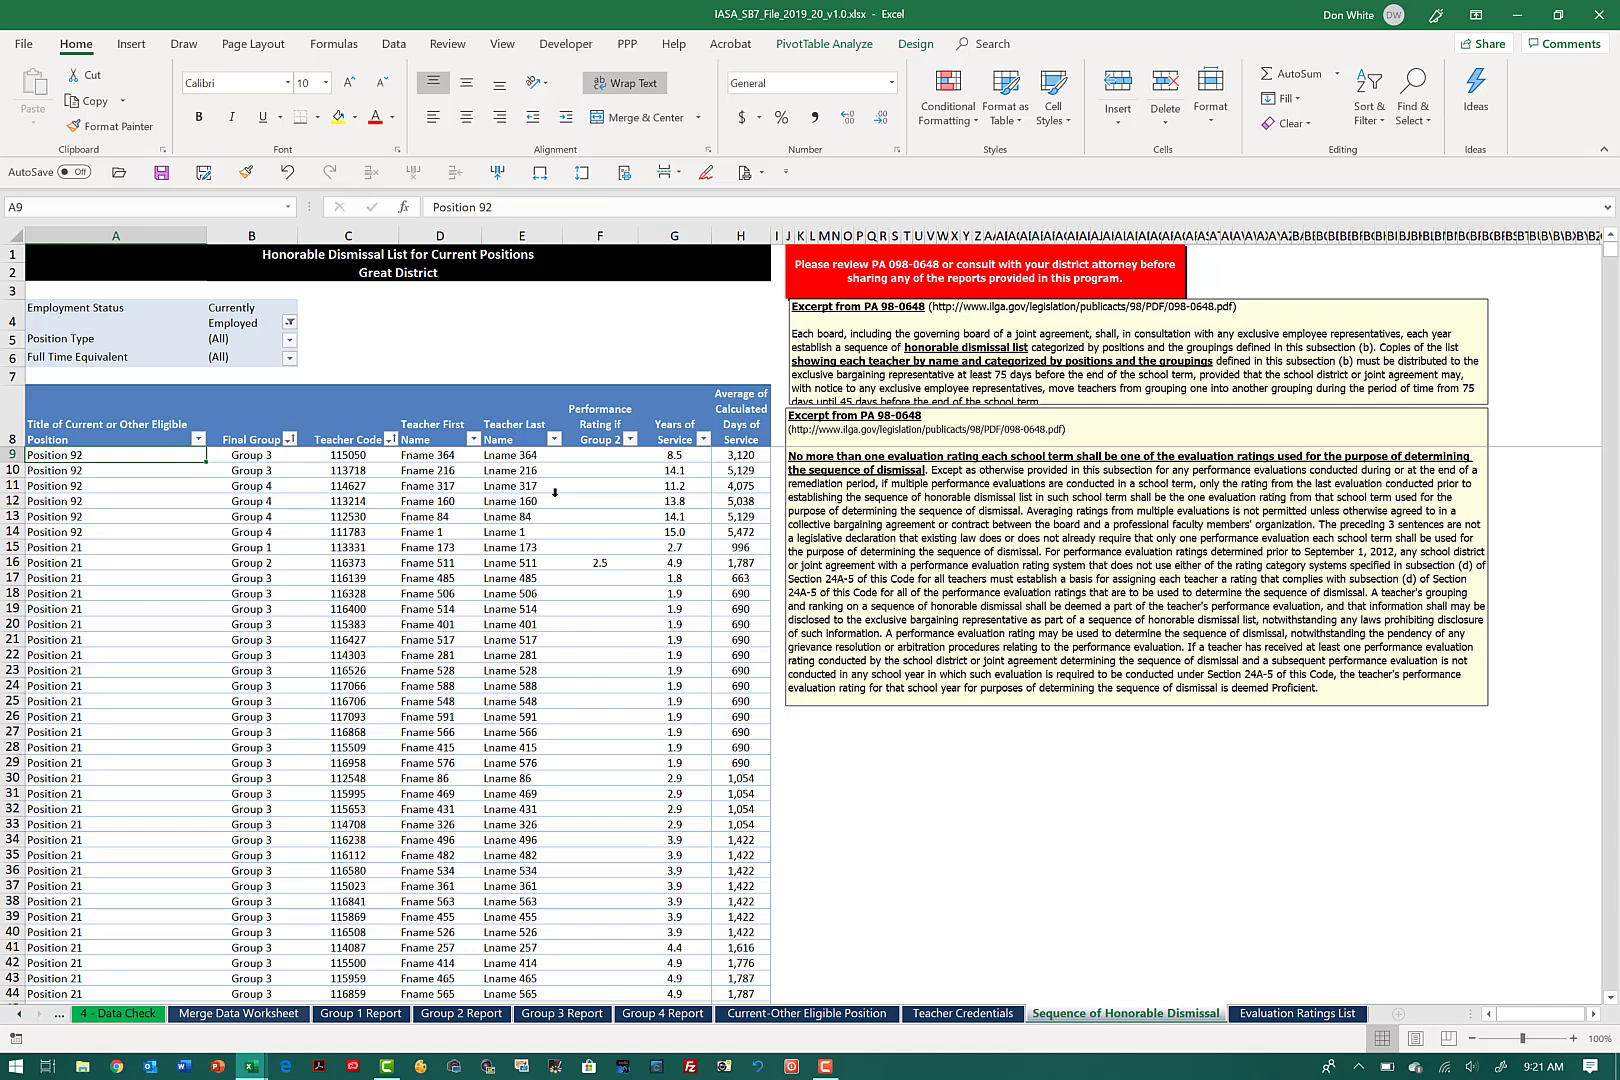
Step: Filter the Evaluation Ratings List's Employment Status to Currently Employed only
click(1297, 1013)
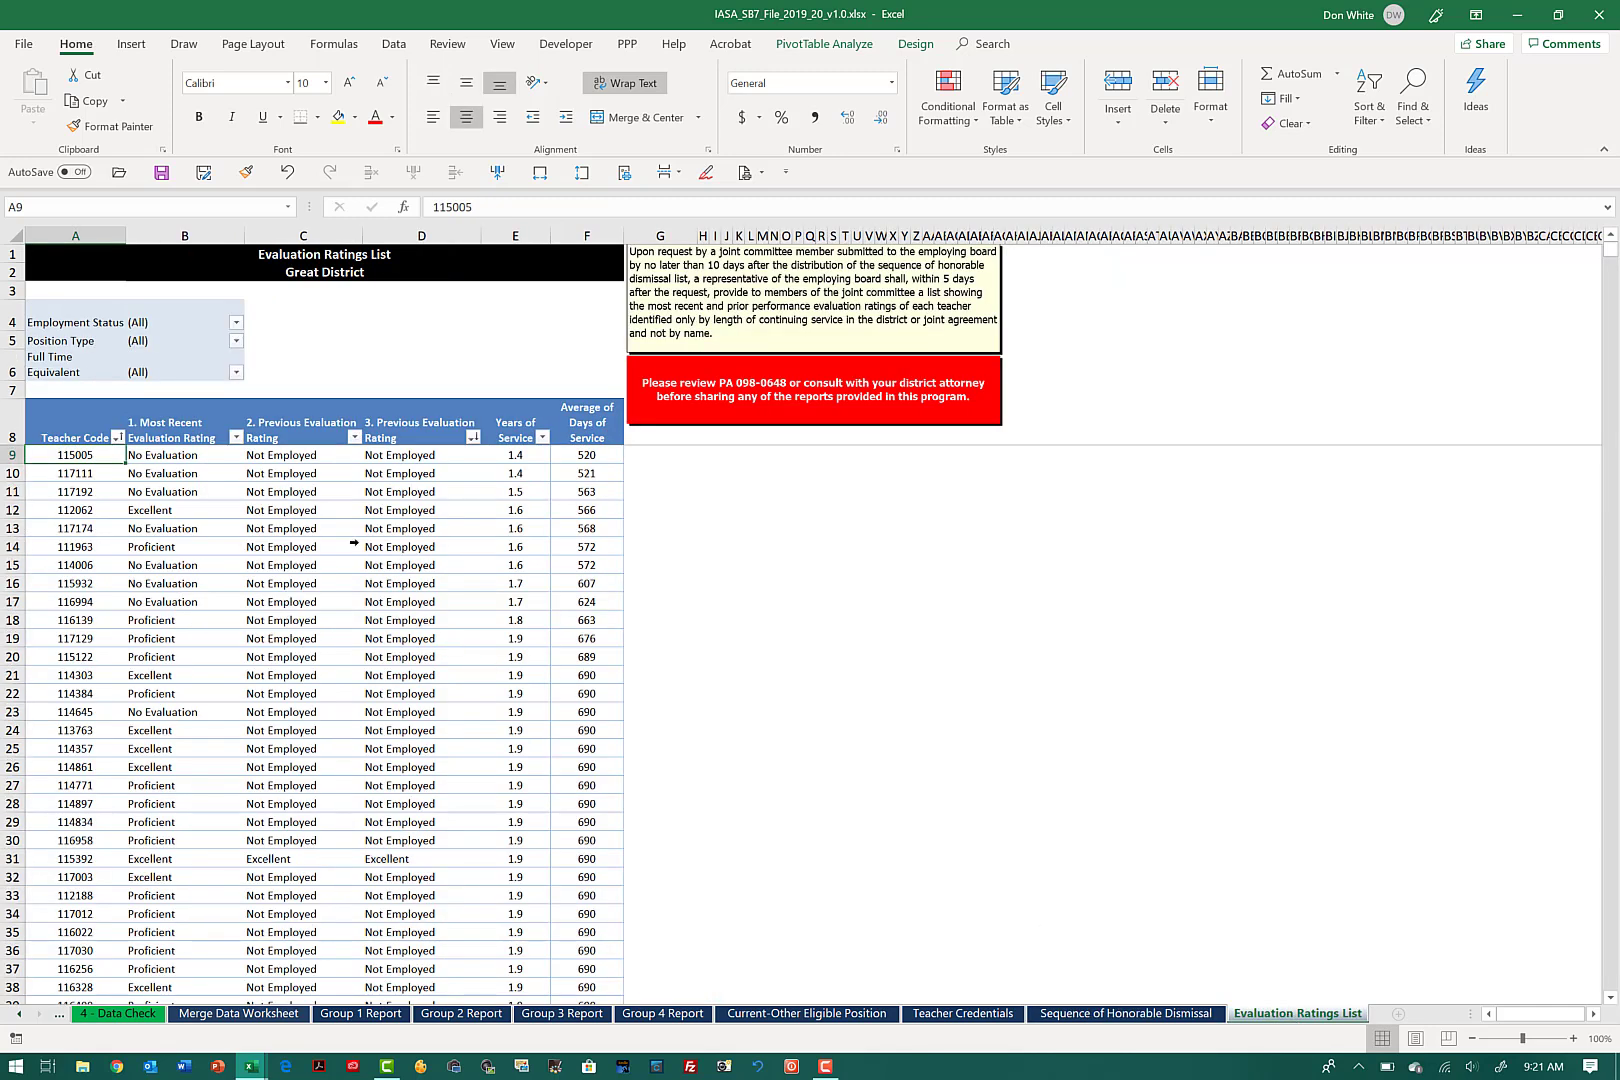
click(236, 322)
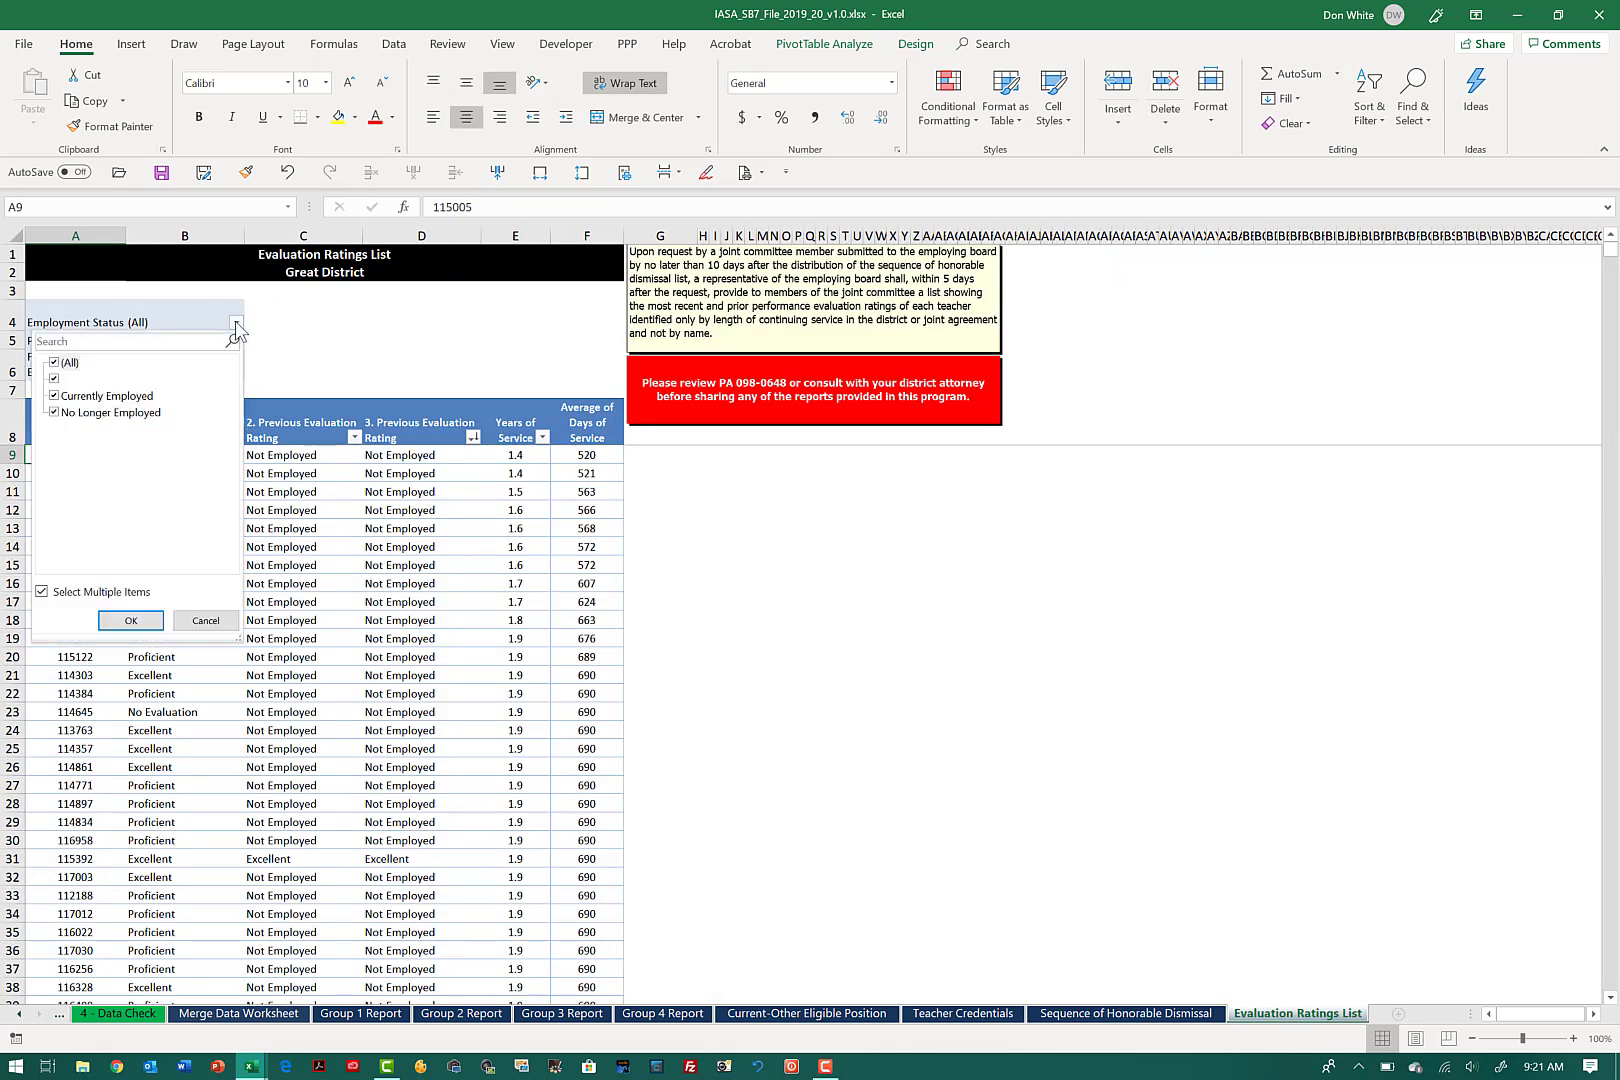
click(55, 364)
click(56, 396)
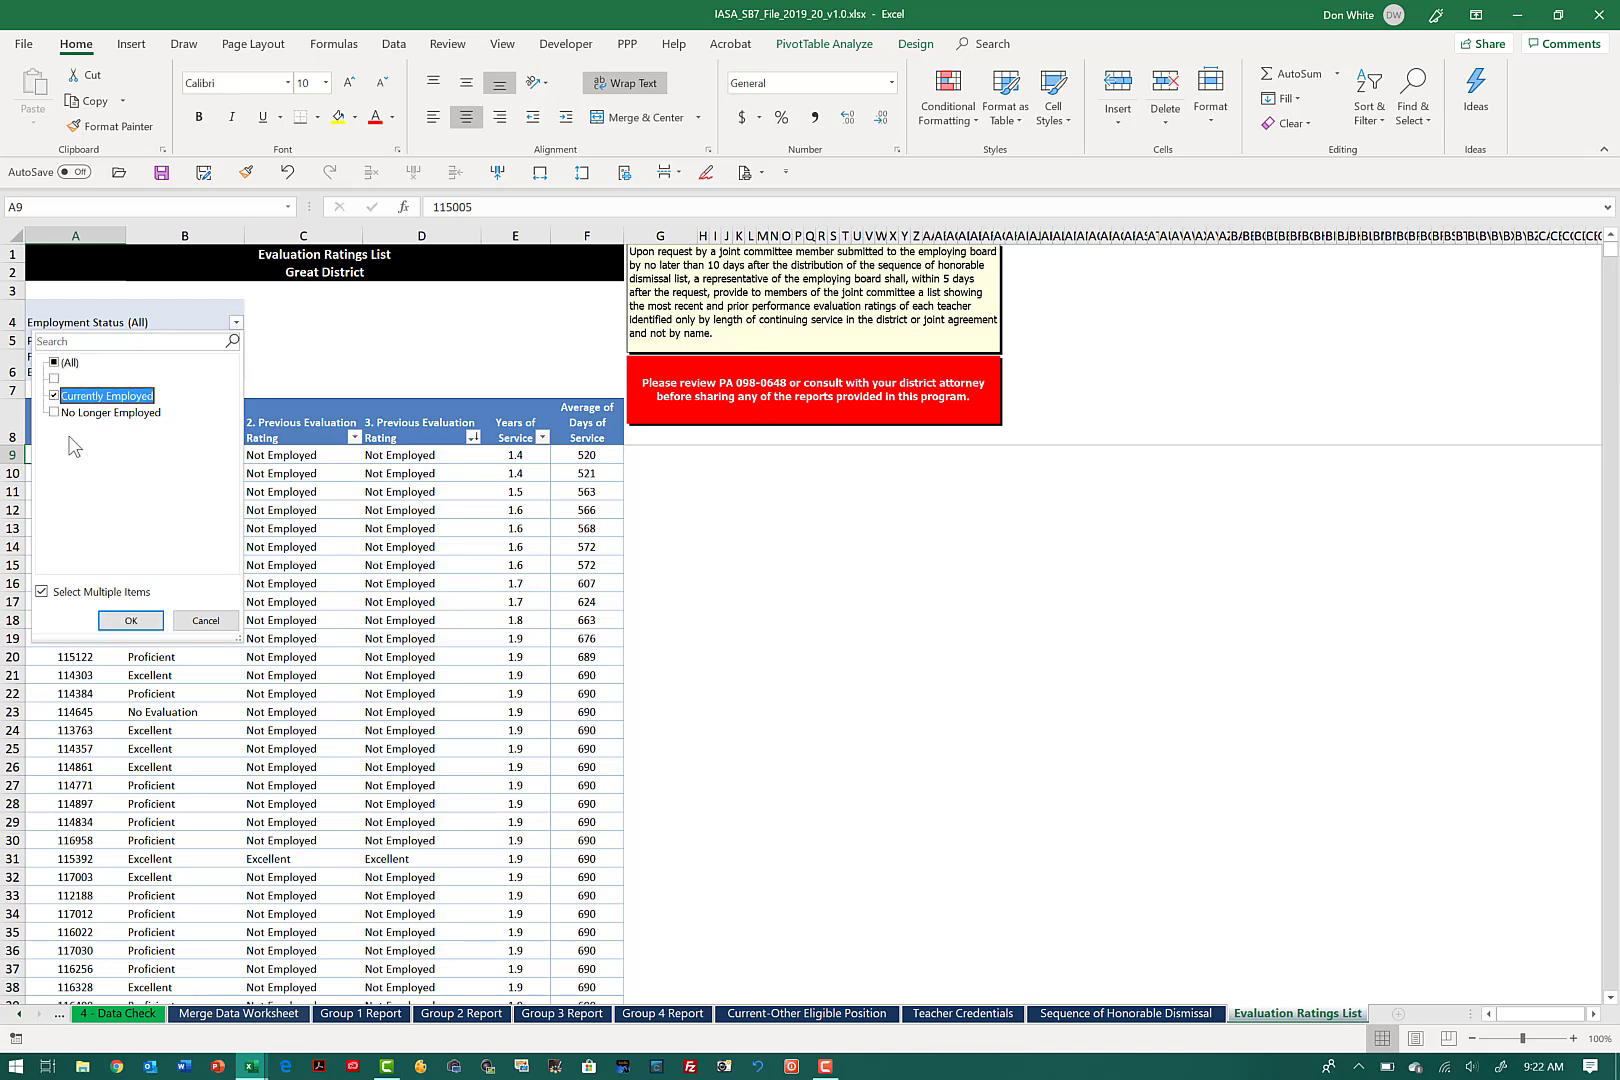
click(130, 620)
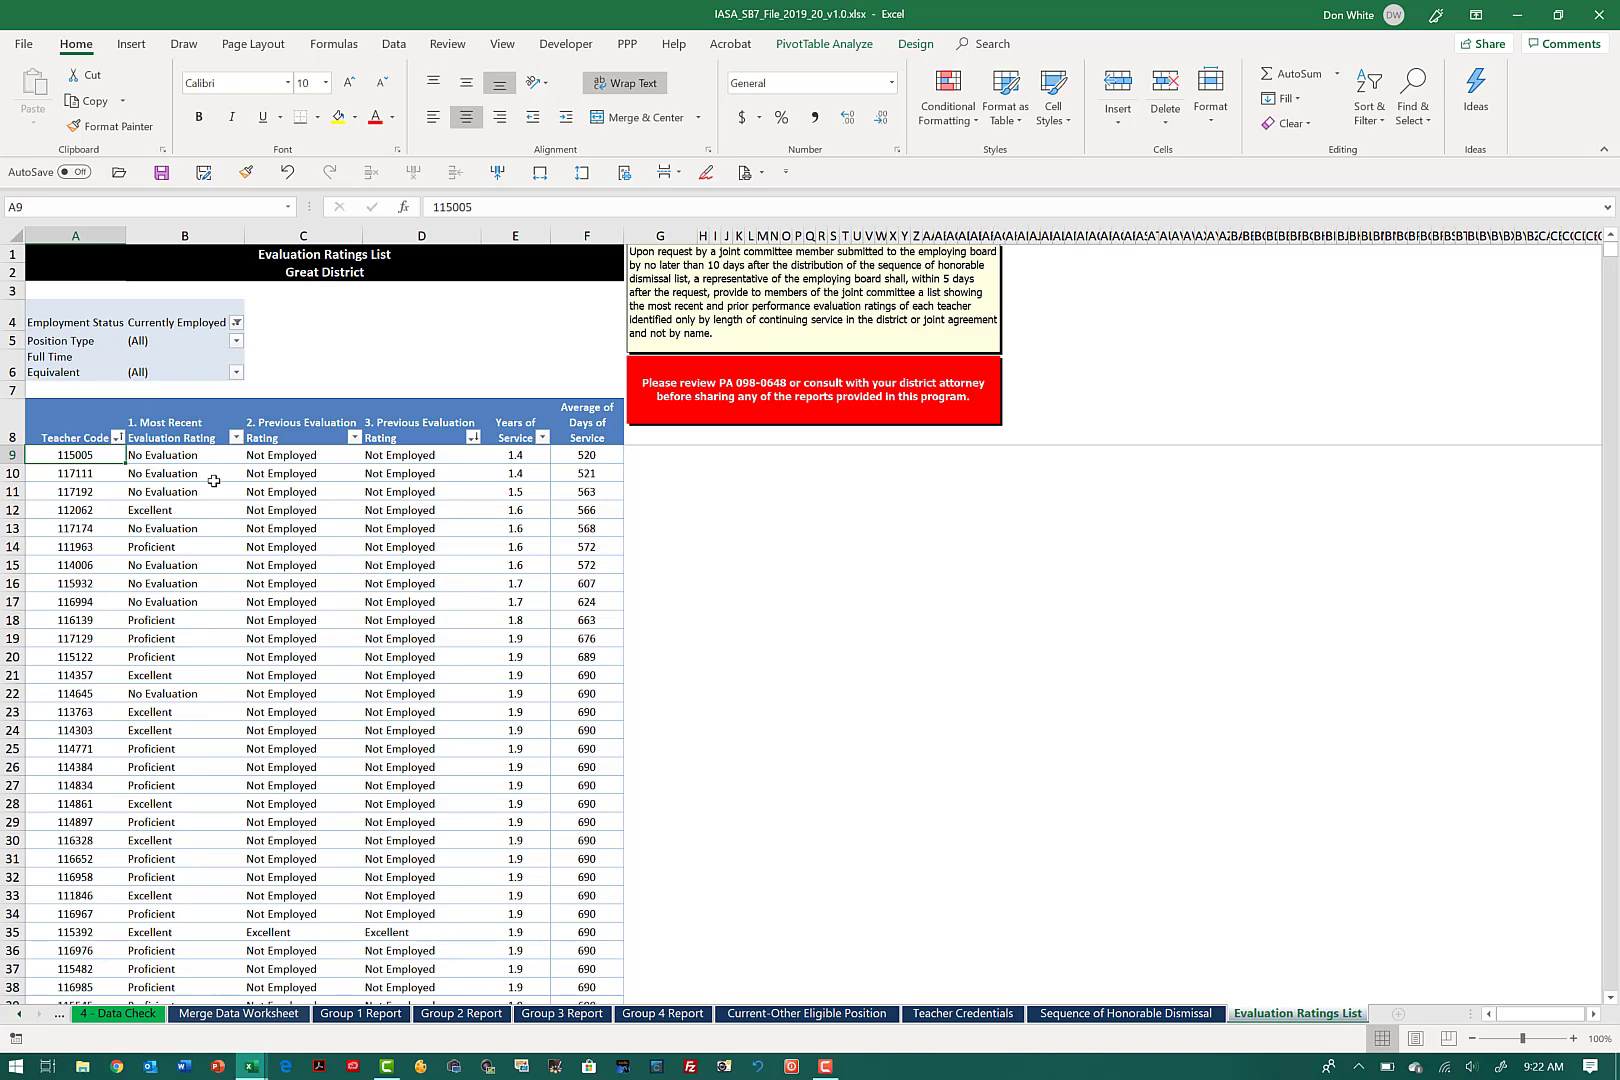
Step: Return to the 3 - Enter Teacher Data Here sheet and select header cell A1 as the start of the data range
click(19, 1013)
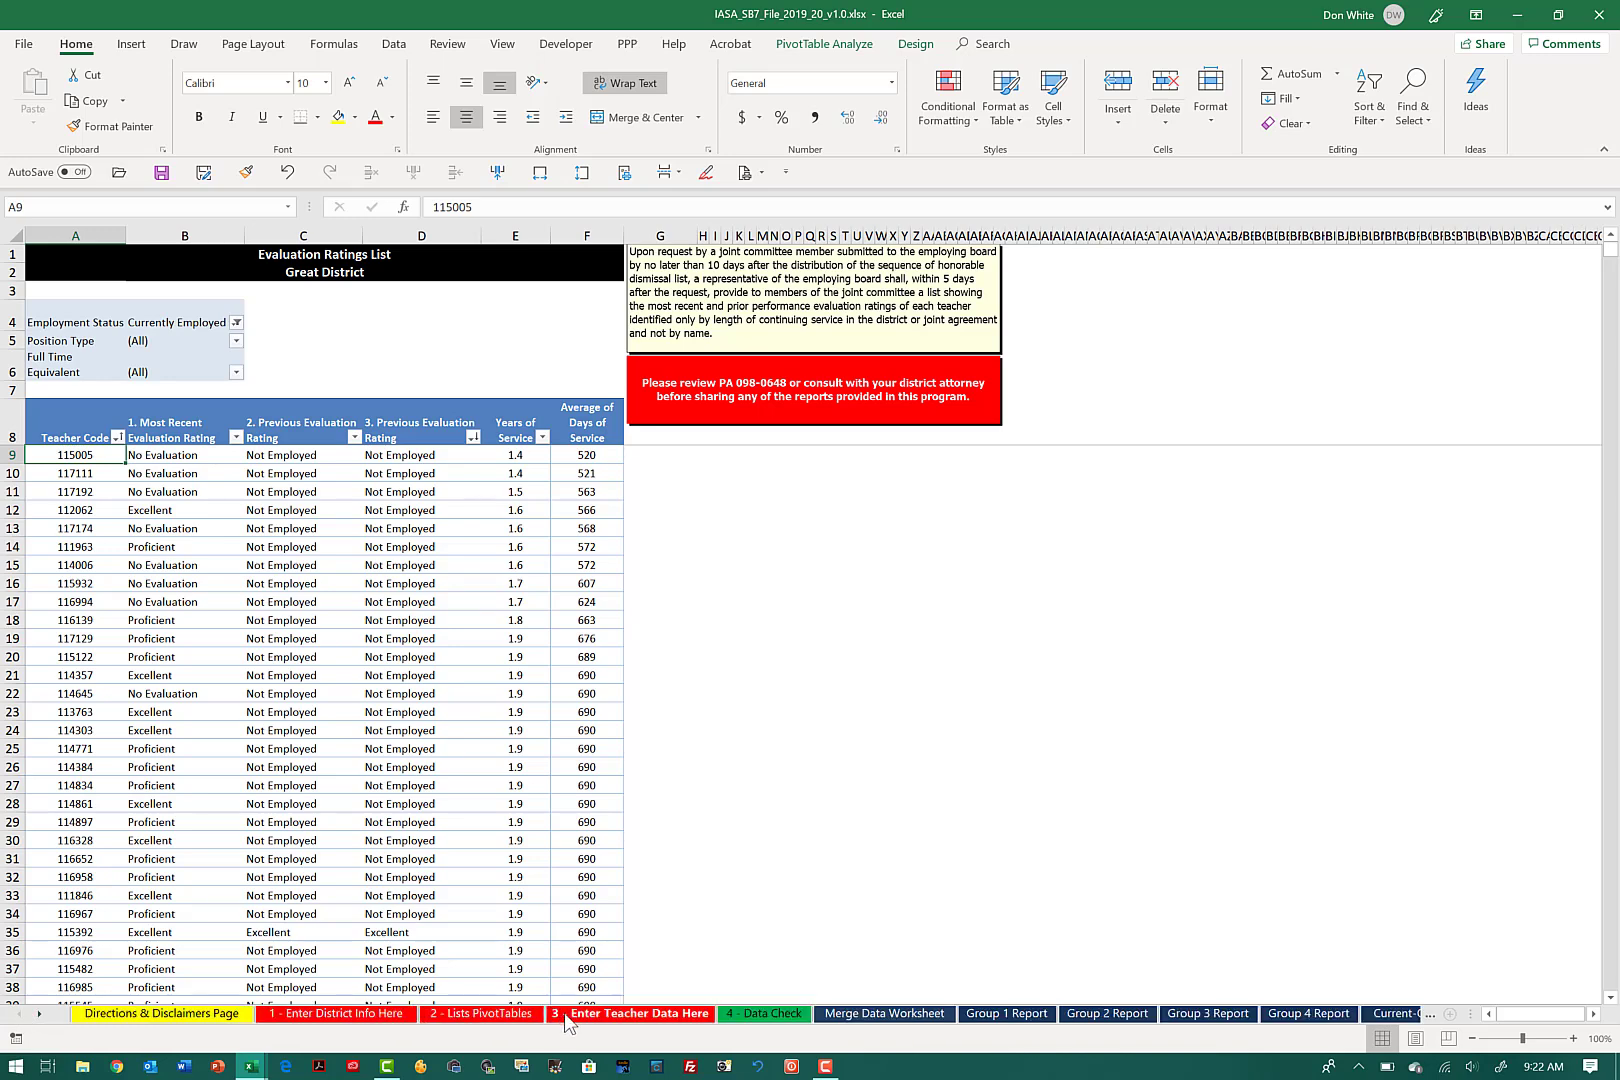
click(563, 1016)
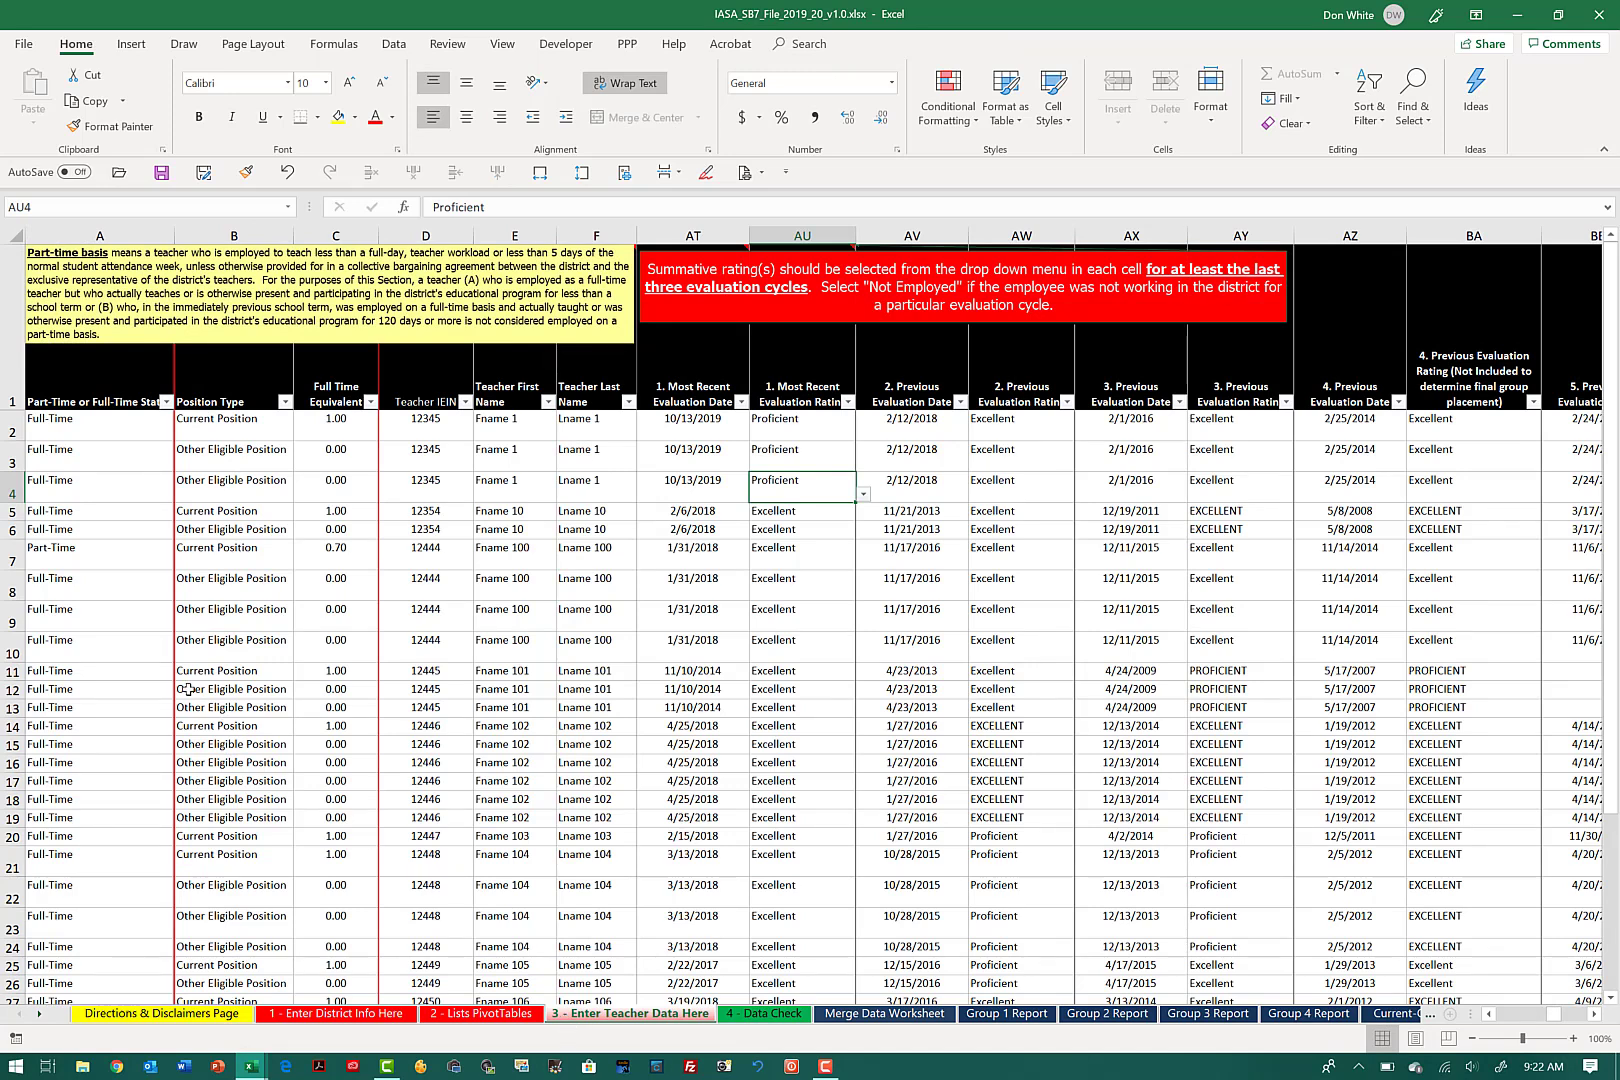
click(83, 397)
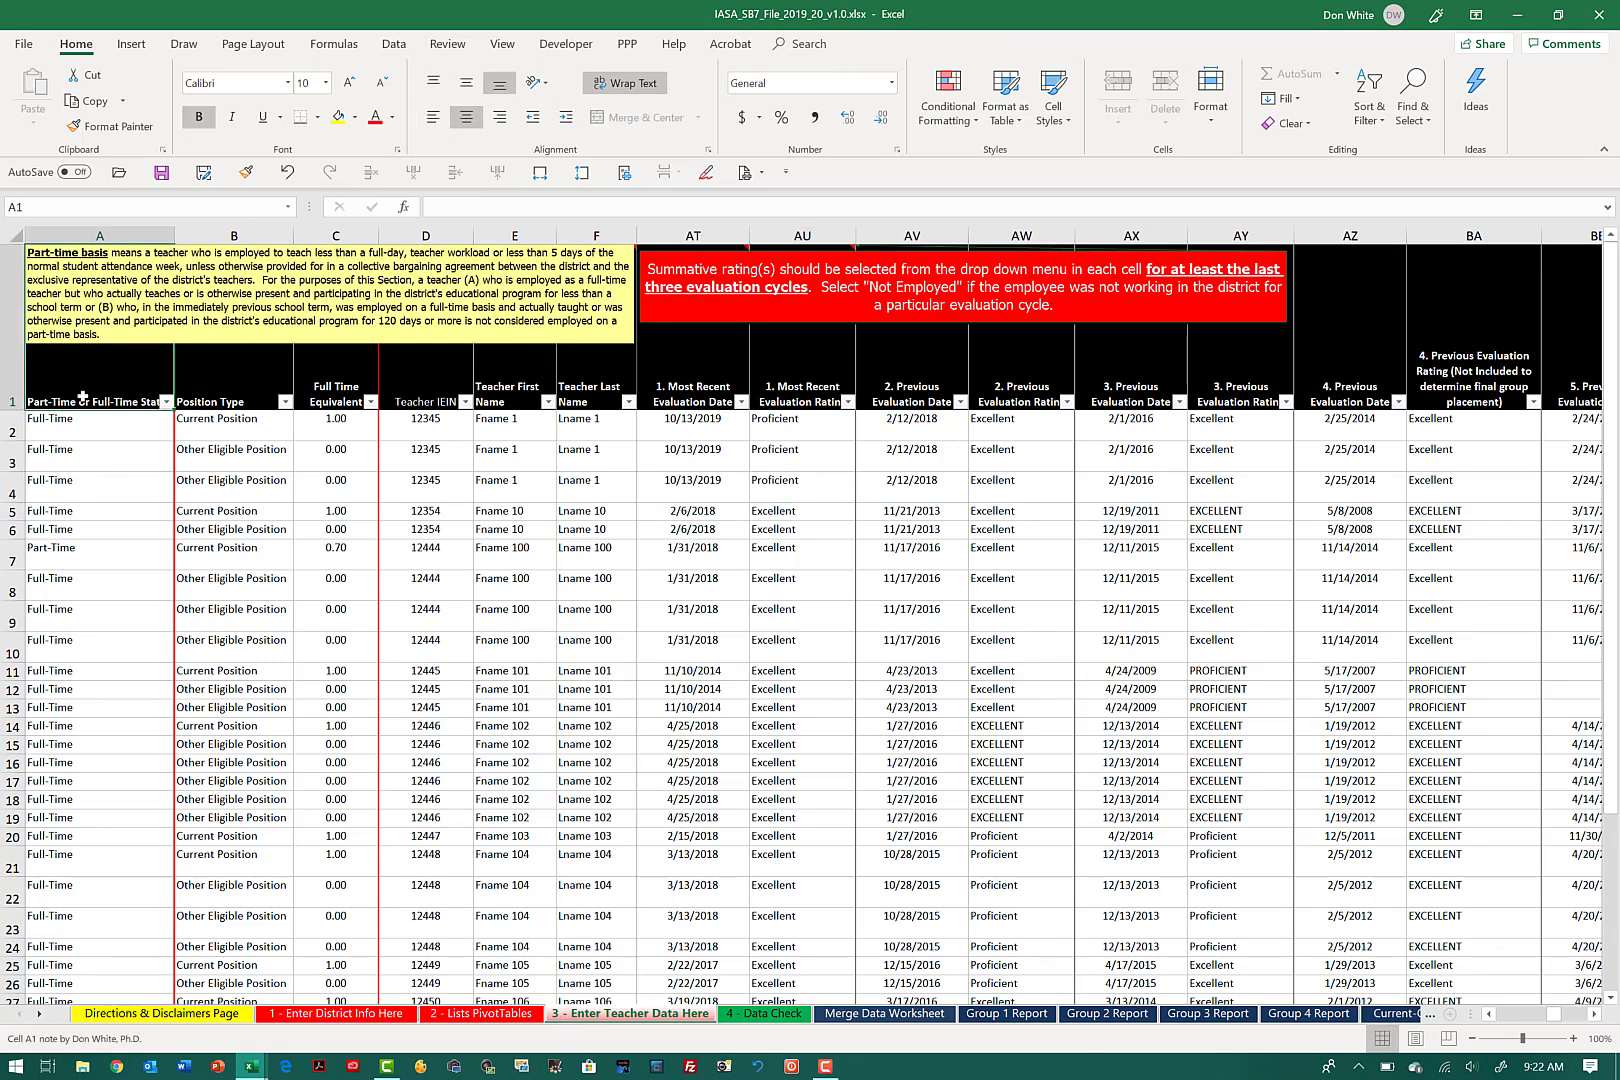
click(96, 232)
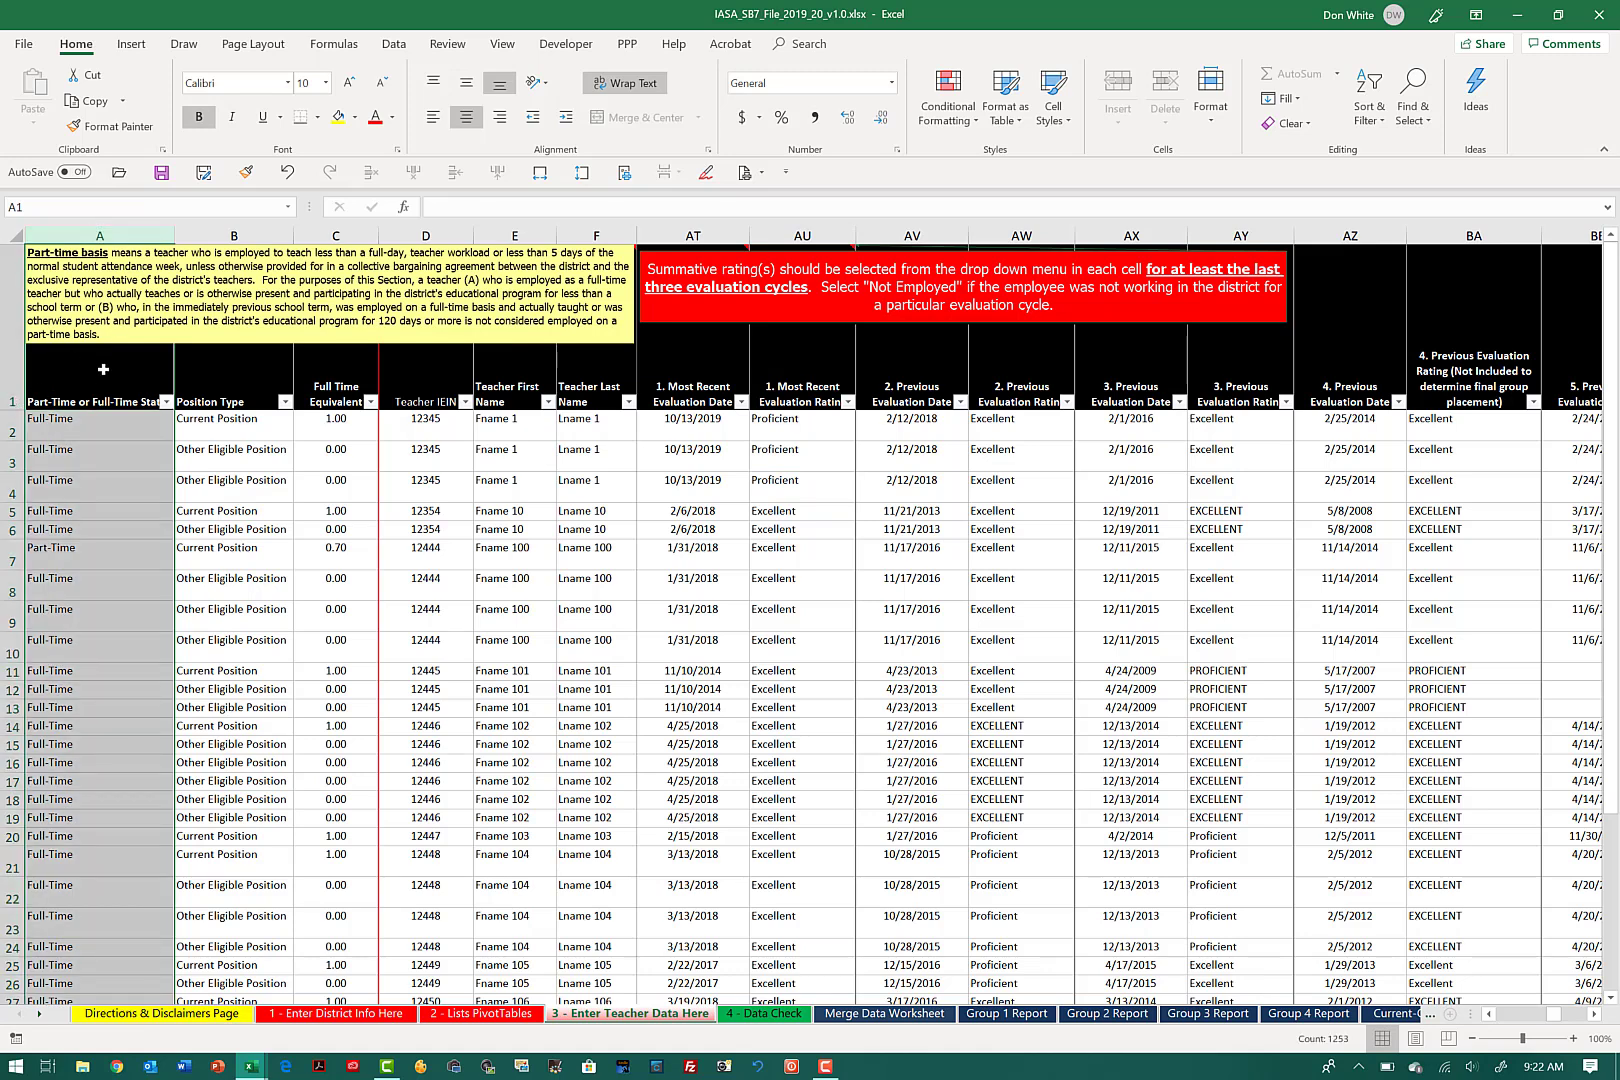
click(102, 419)
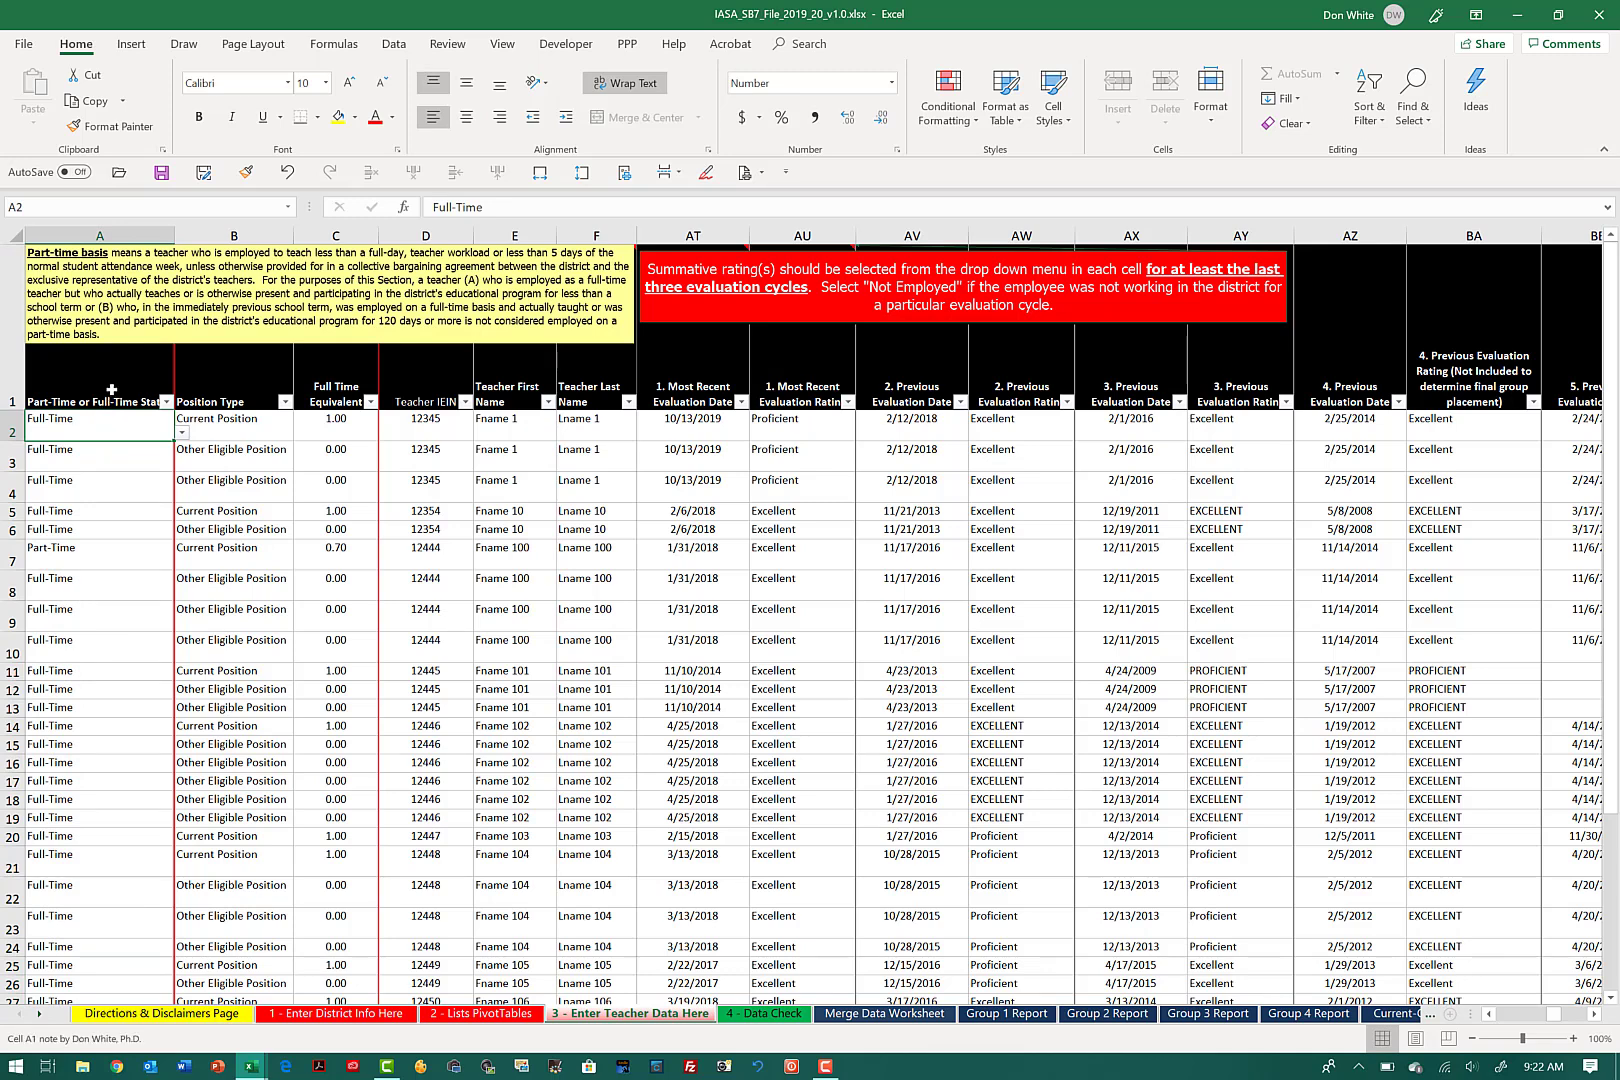
click(111, 389)
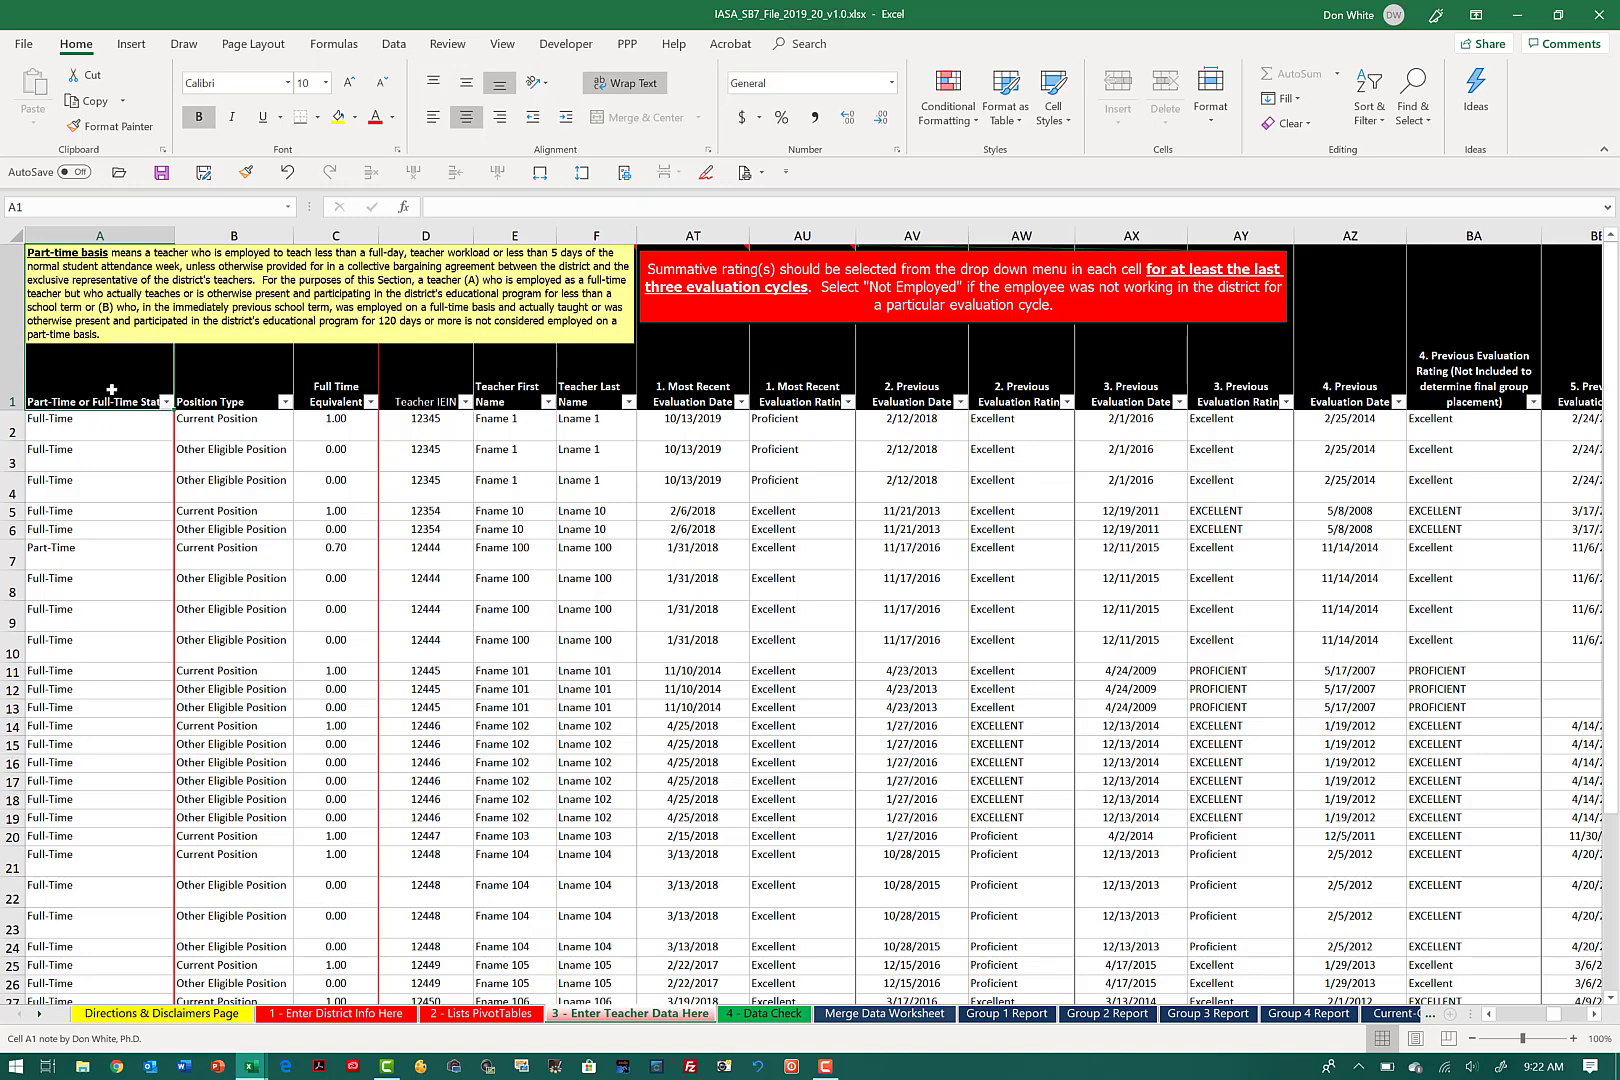
Step: Extend the selection from A1 down column A past the last teacher record to row 1260
key(ctrl+shift+Down)
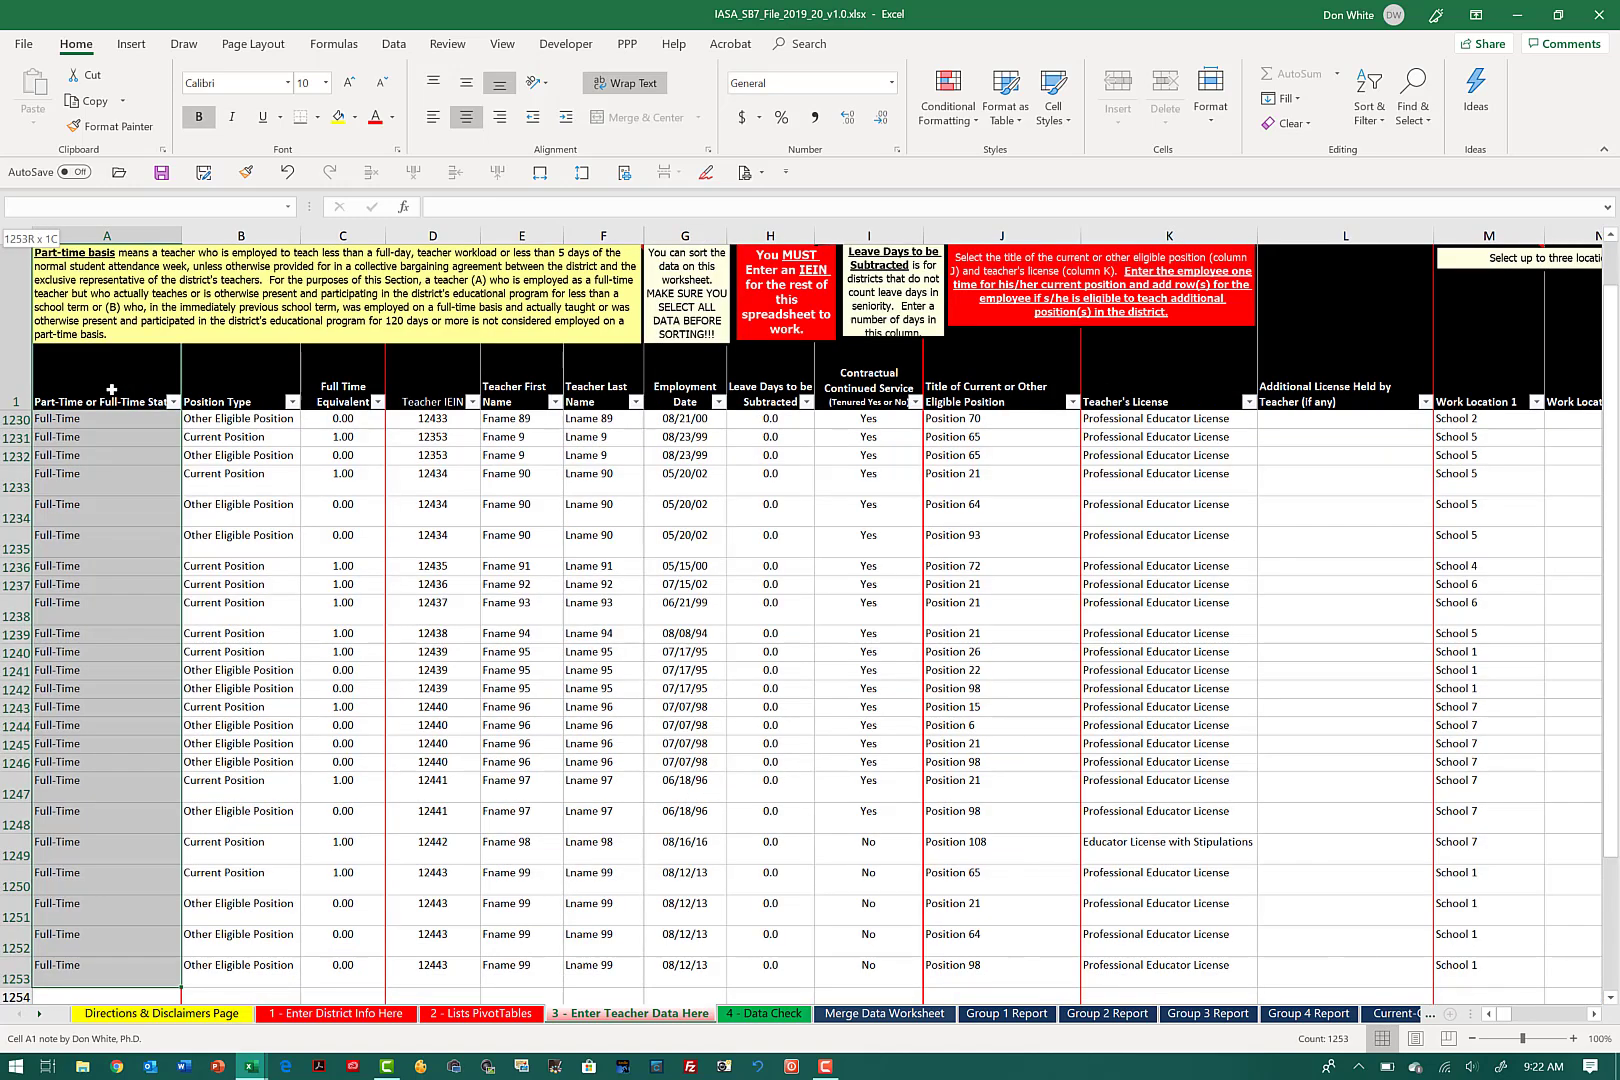
key(shift+Down)
key(shift+Down)
key(shift+Down)
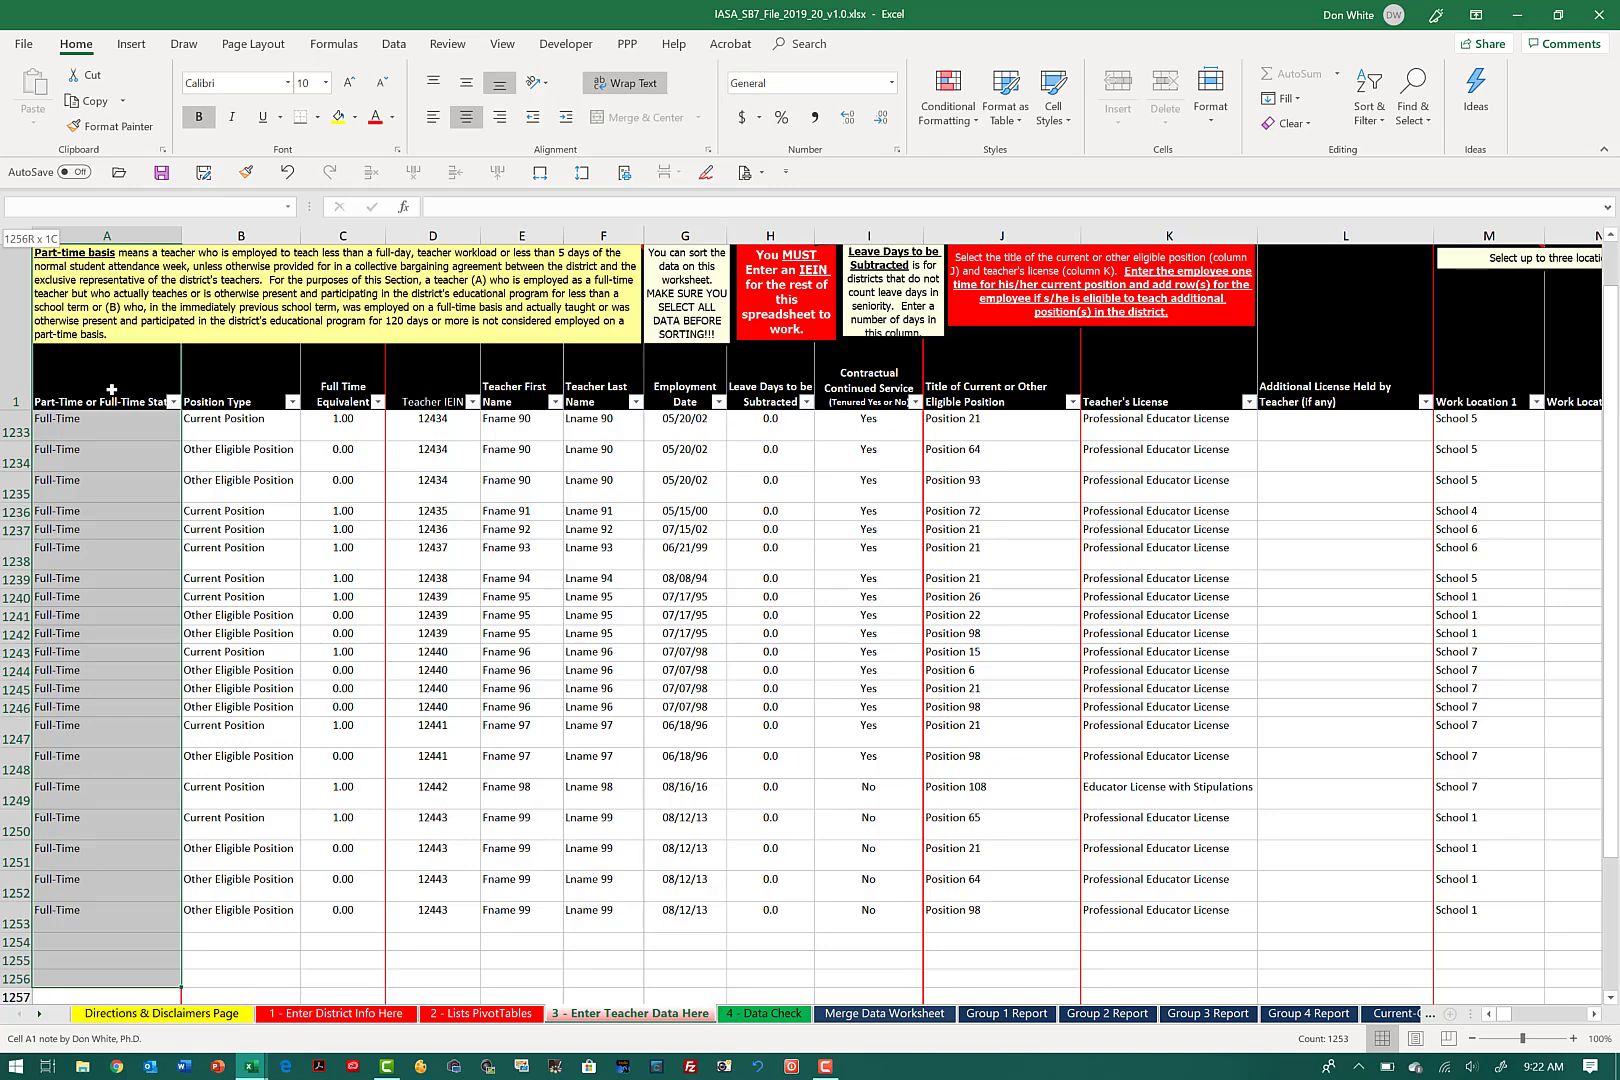
key(shift+Down)
key(shift+Down)
key(shift+Down)
key(shift+Down)
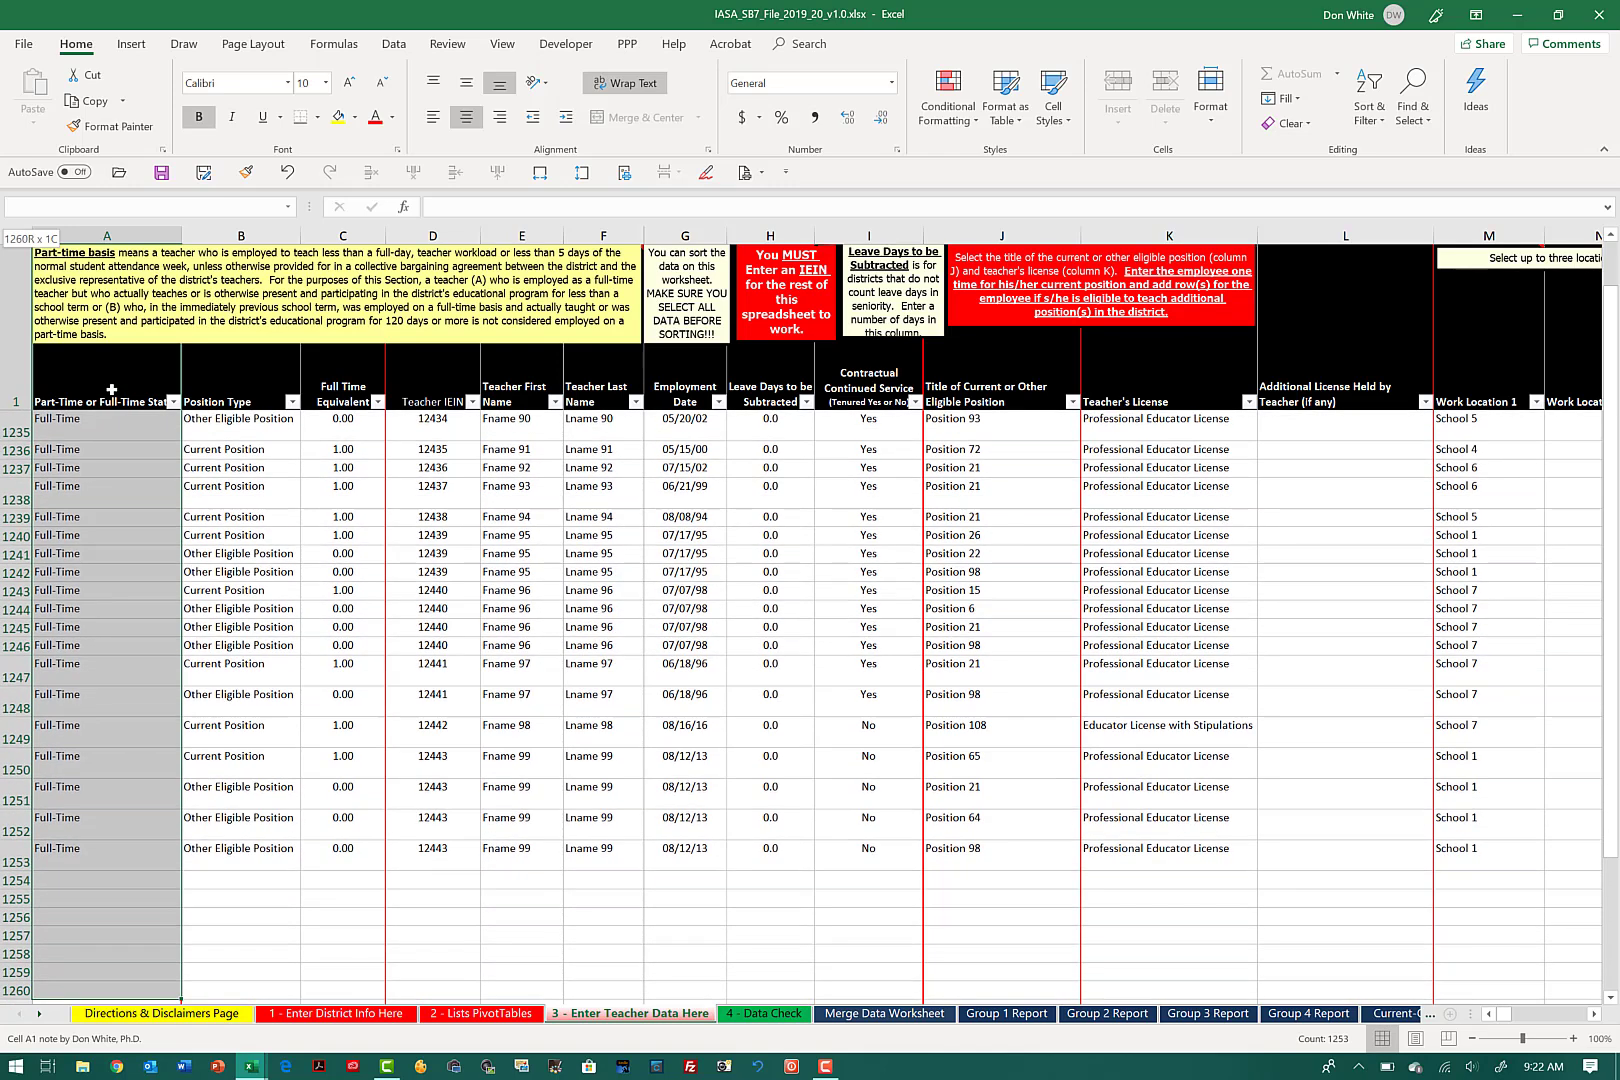
Step: Widen the selection across to the Evaluator column BT, leaving out the auto-populated Evaluator IEIN column BU
key(shift+Right)
key(shift+Right)
key(shift+Right)
key(shift+Right)
key(shift+Right)
key(shift+Right)
key(shift+Right)
key(shift+Right)
key(shift+Right)
key(shift+Right)
key(shift+Right)
key(shift+Right)
key(shift+Right)
key(shift+Right)
key(shift+Right)
key(shift+Right)
key(shift+Right)
key(shift+Right)
key(shift+Right)
key(shift+Right)
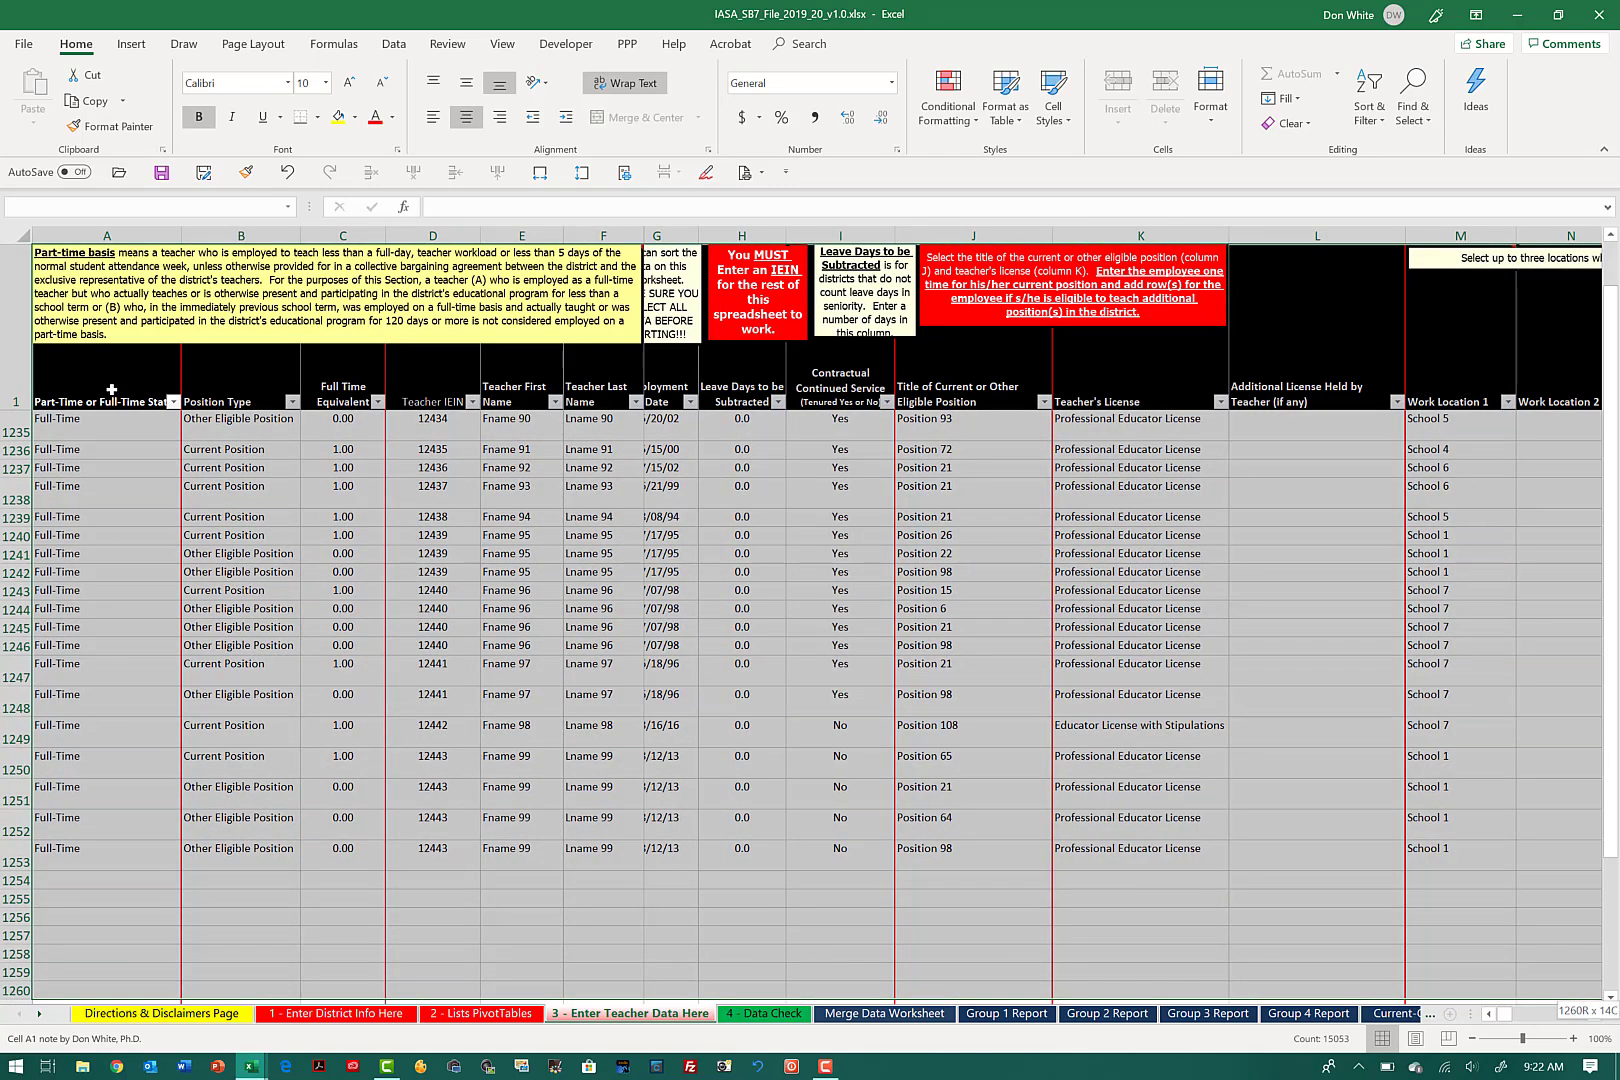
key(shift+Right)
key(shift+Right)
key(shift+Right)
key(shift+Right)
key(shift+Right)
key(shift+Right)
key(shift+Right)
key(shift+Right)
key(shift+Right)
key(shift+Right)
key(shift+Right)
key(shift+Right)
key(shift+Right)
key(shift+Right)
key(shift+Right)
key(shift+Right)
key(shift+Right)
key(shift+Right)
key(shift+Right)
key(shift+Right)
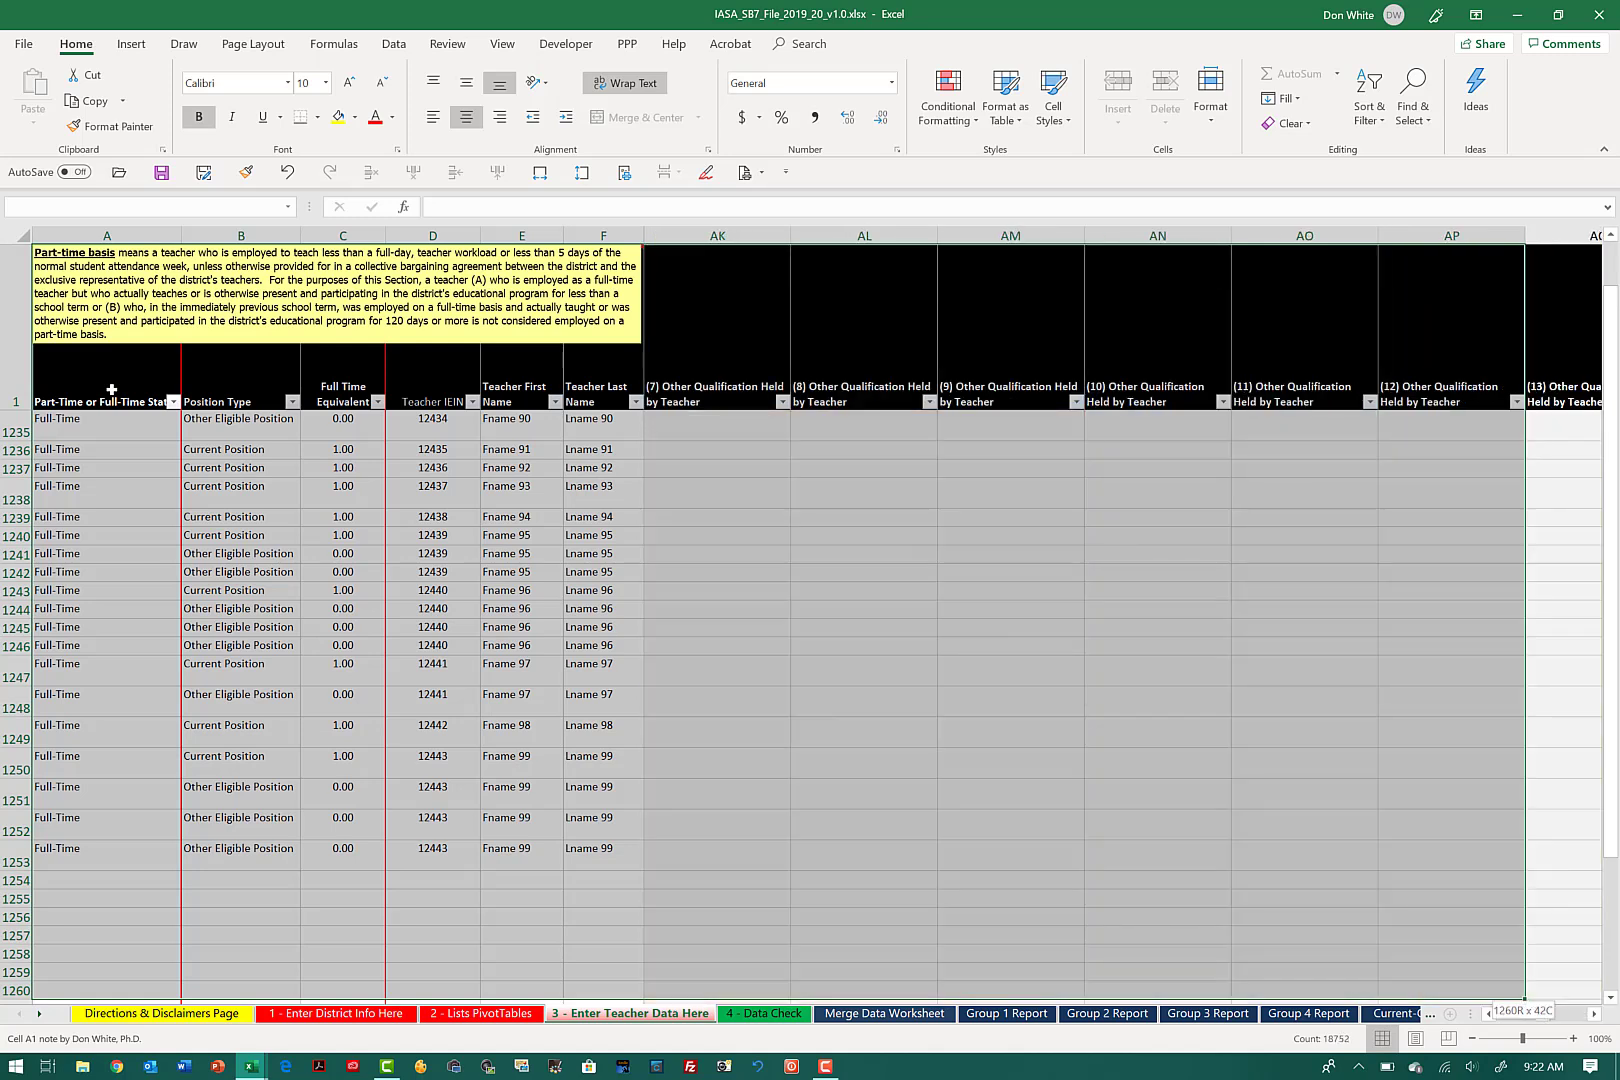
key(shift+Right)
key(shift+Right)
key(shift+Right)
key(shift+Right)
key(shift+Right)
key(shift+Right)
key(shift+Right)
key(shift+Right)
key(shift+Right)
key(shift+Right)
key(shift+Right)
key(shift+Right)
key(shift+Right)
key(shift+Right)
key(shift+Right)
key(shift+Right)
key(shift+Right)
key(shift+Right)
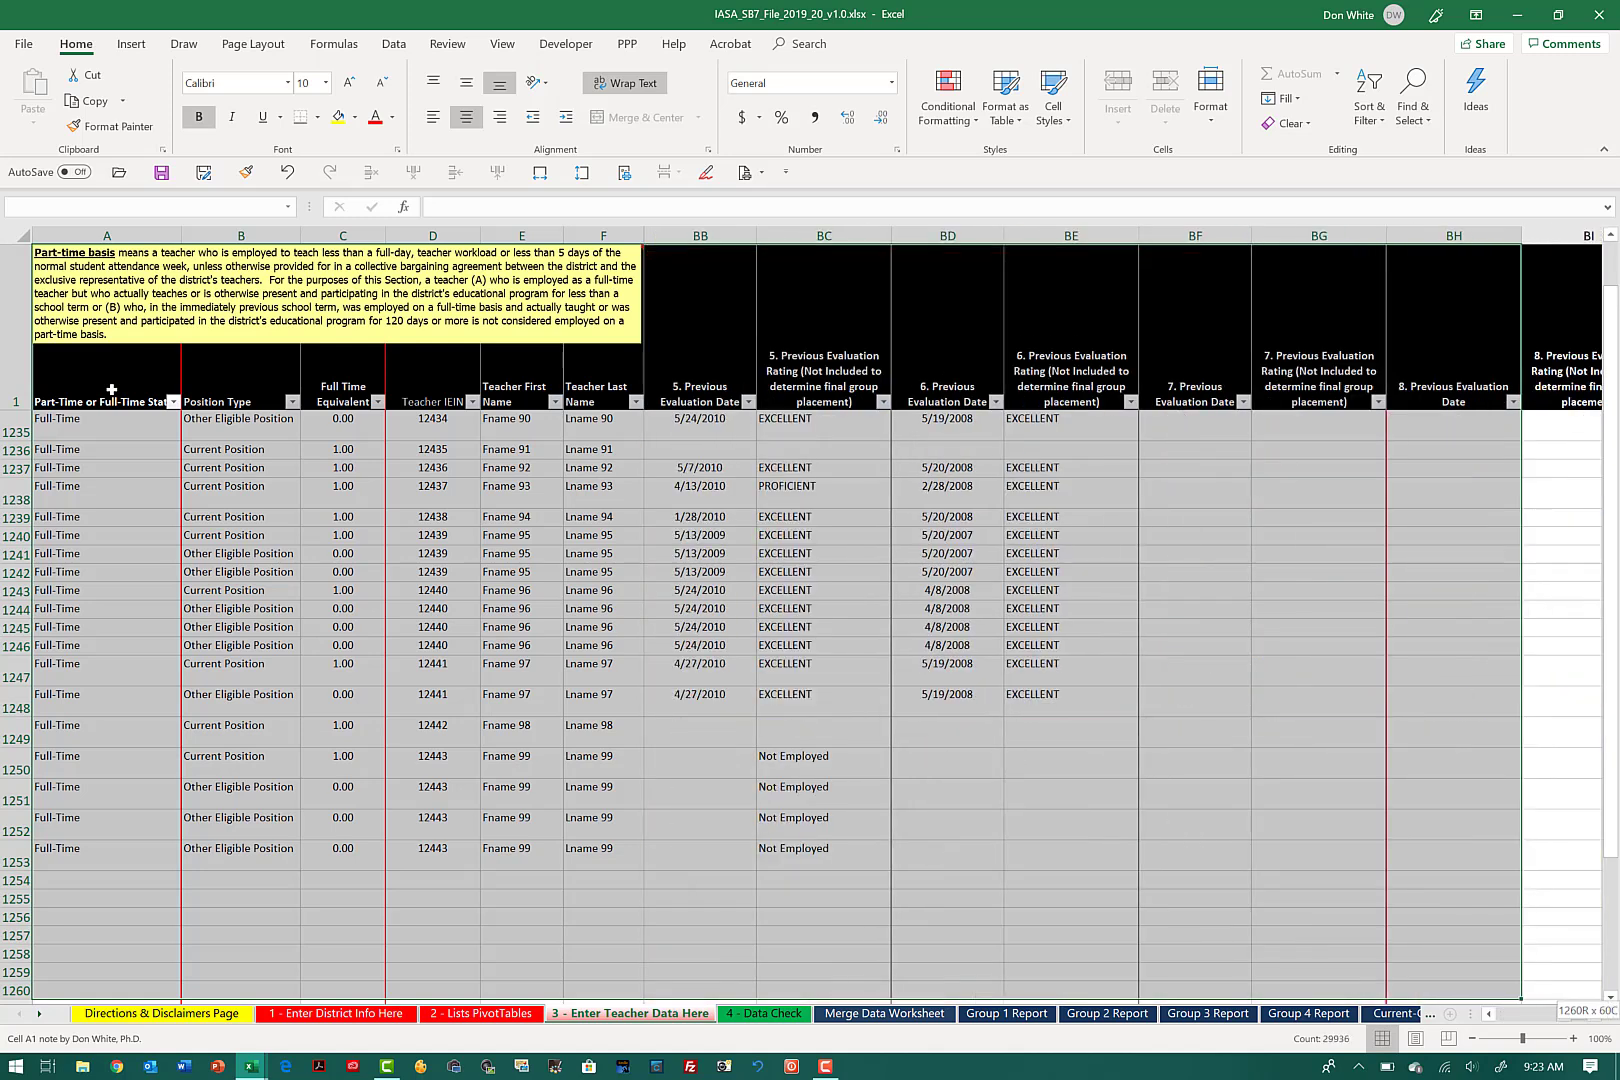
key(shift+Right)
key(shift+Right)
key(shift+Right)
key(shift+Right)
key(shift+Right)
key(shift+Right)
key(shift+Right)
key(shift+Right)
key(shift+Right)
key(shift+Right)
key(shift+Right)
key(shift+Right)
key(shift+Right)
key(shift+Right)
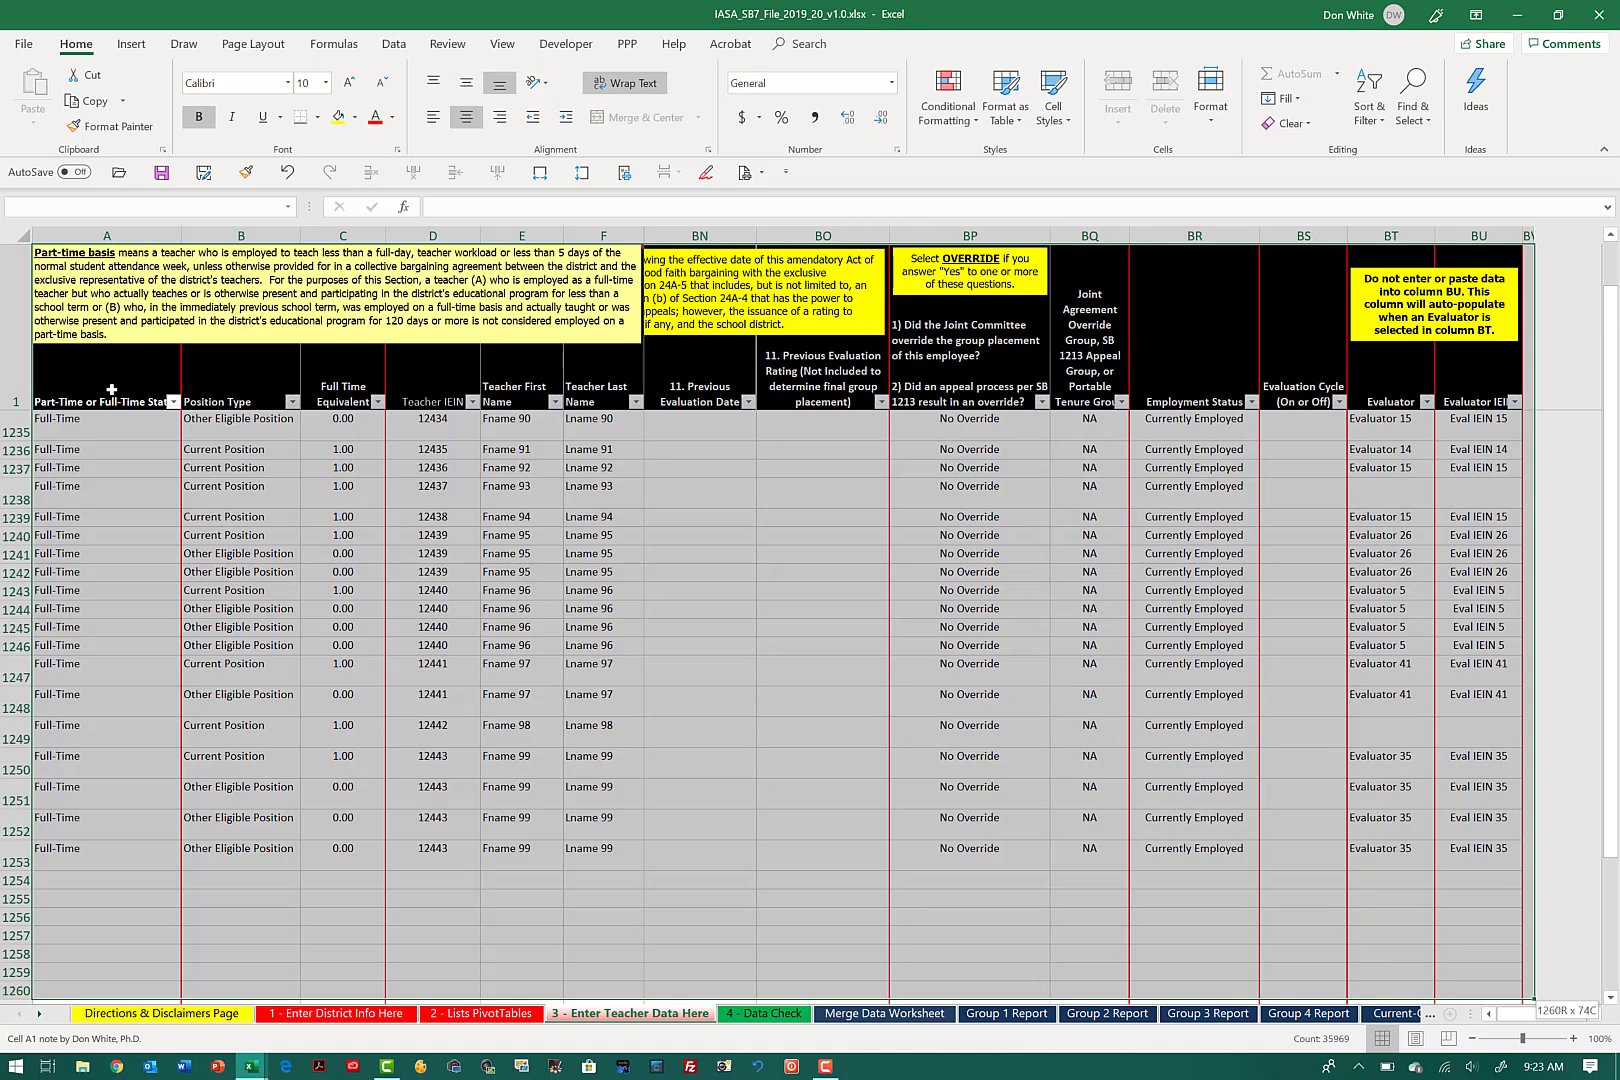
key(shift+Left)
key(shift+Left)
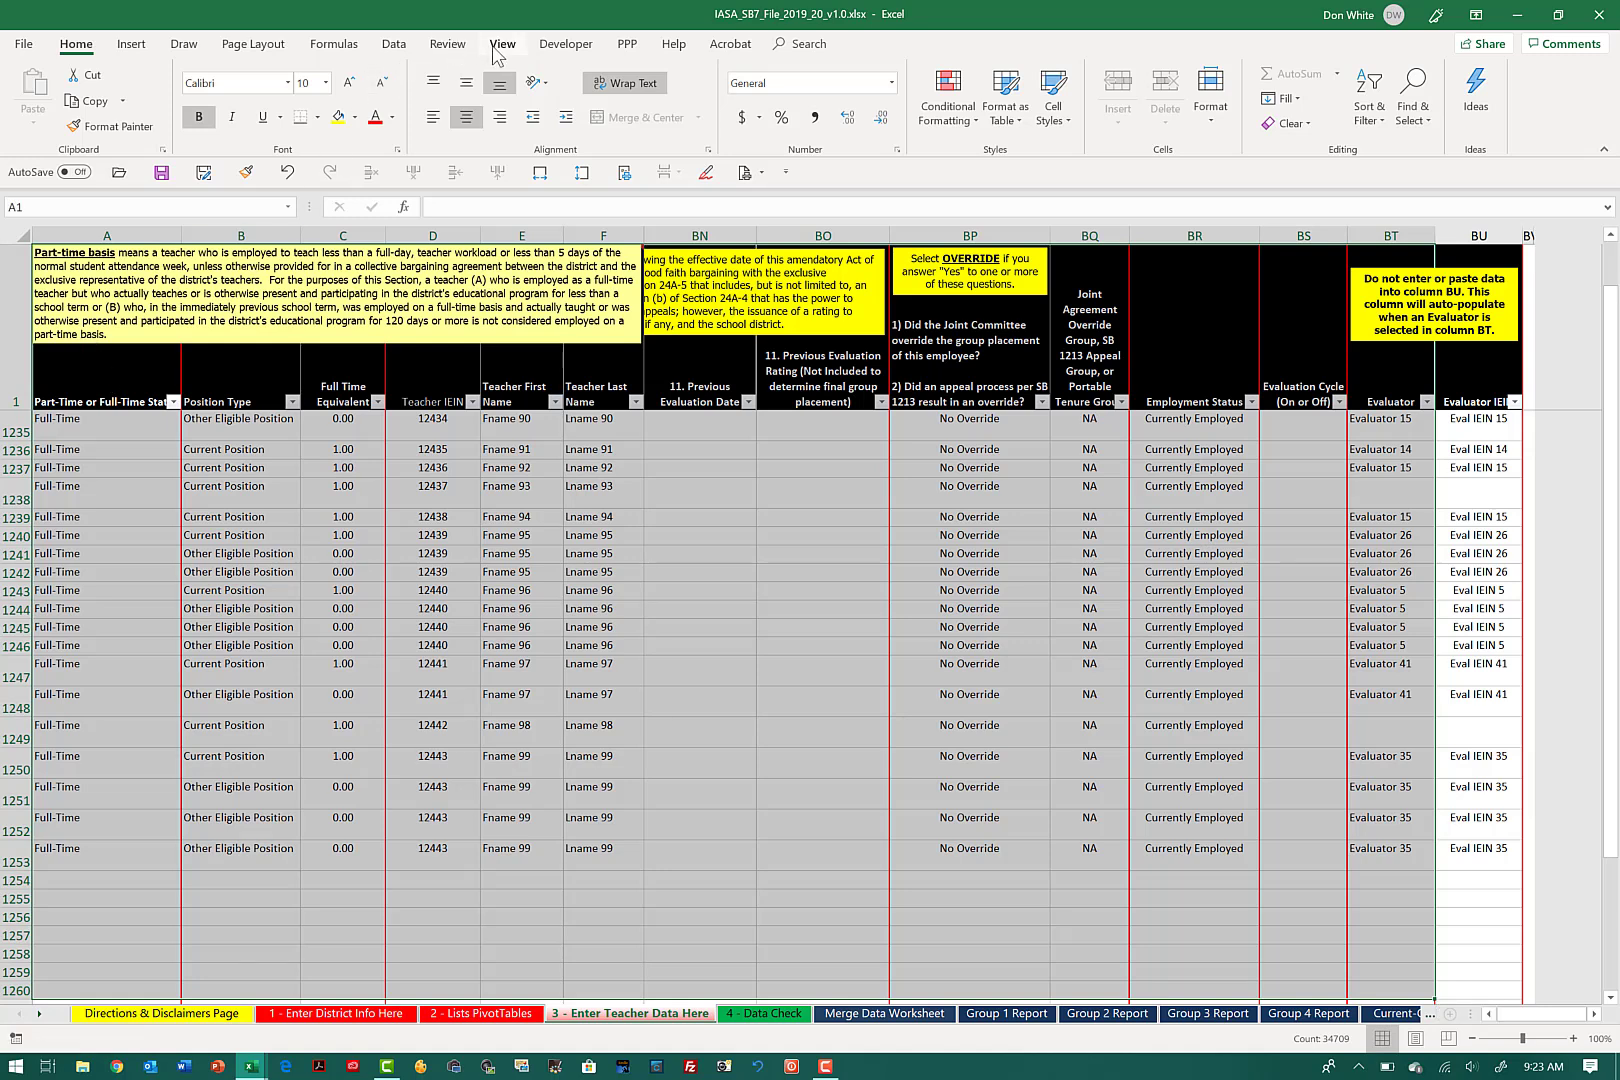
Step: Sort the selected data with headers by Teacher Last Name, Teacher First Name and Position Type, all on cell values A to Z
click(391, 48)
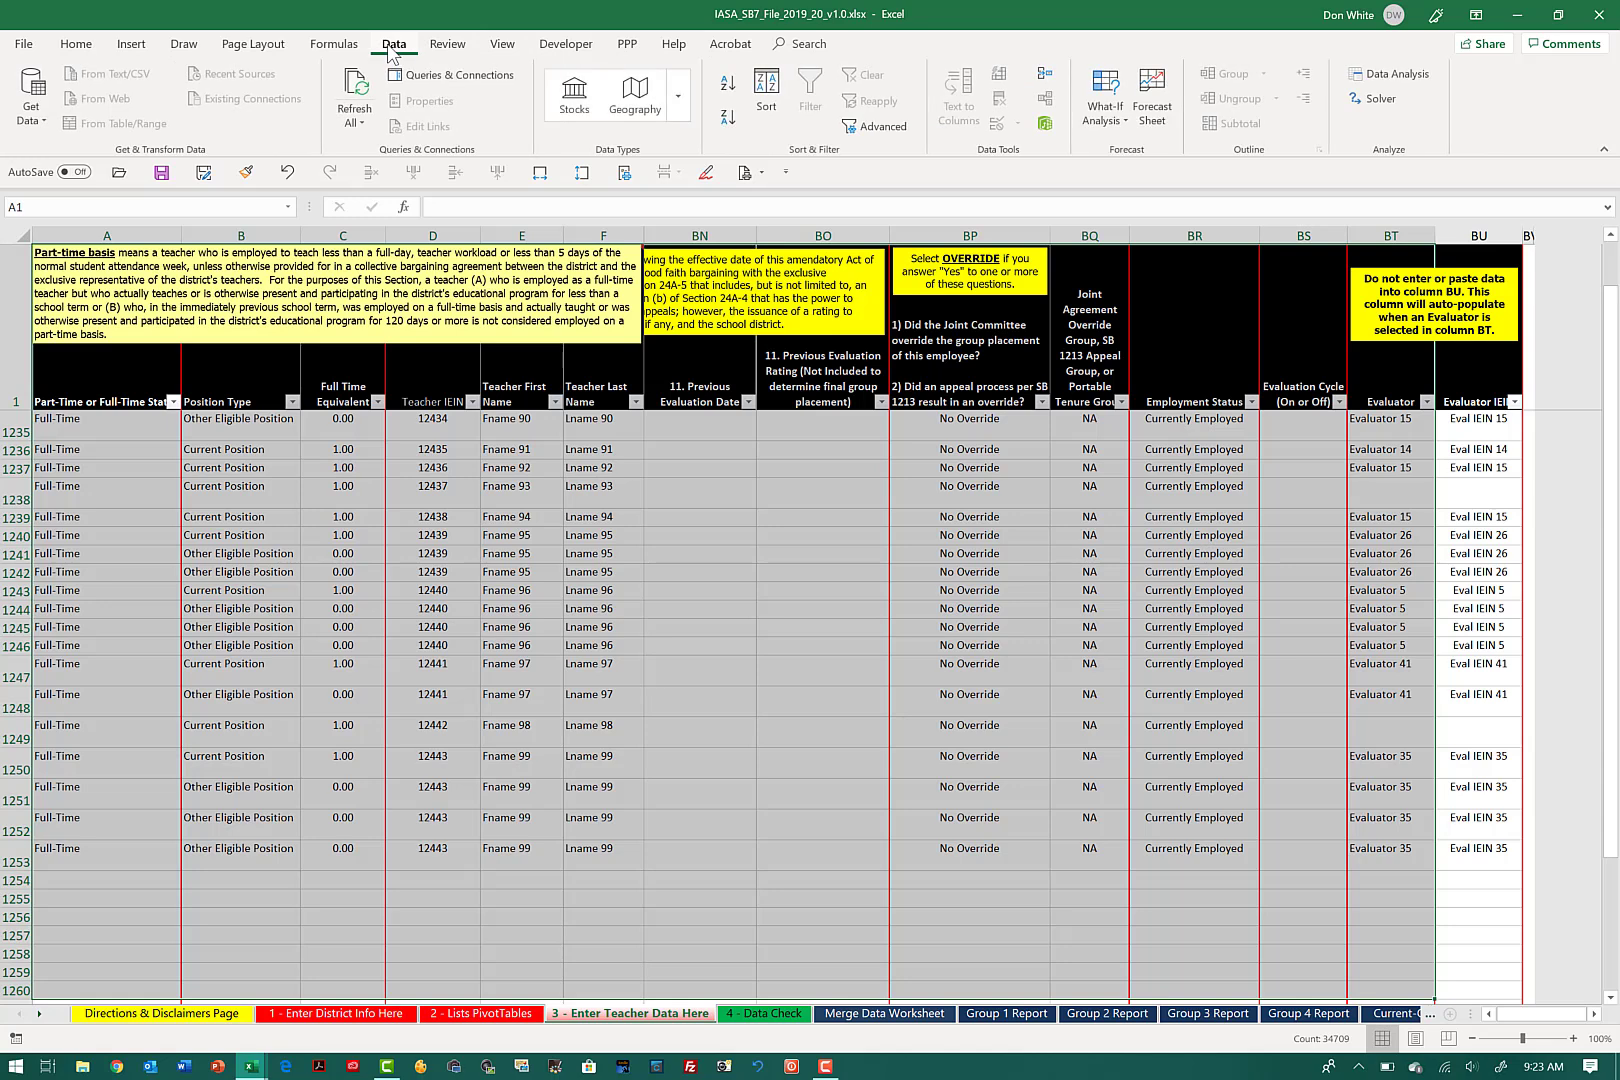
click(764, 92)
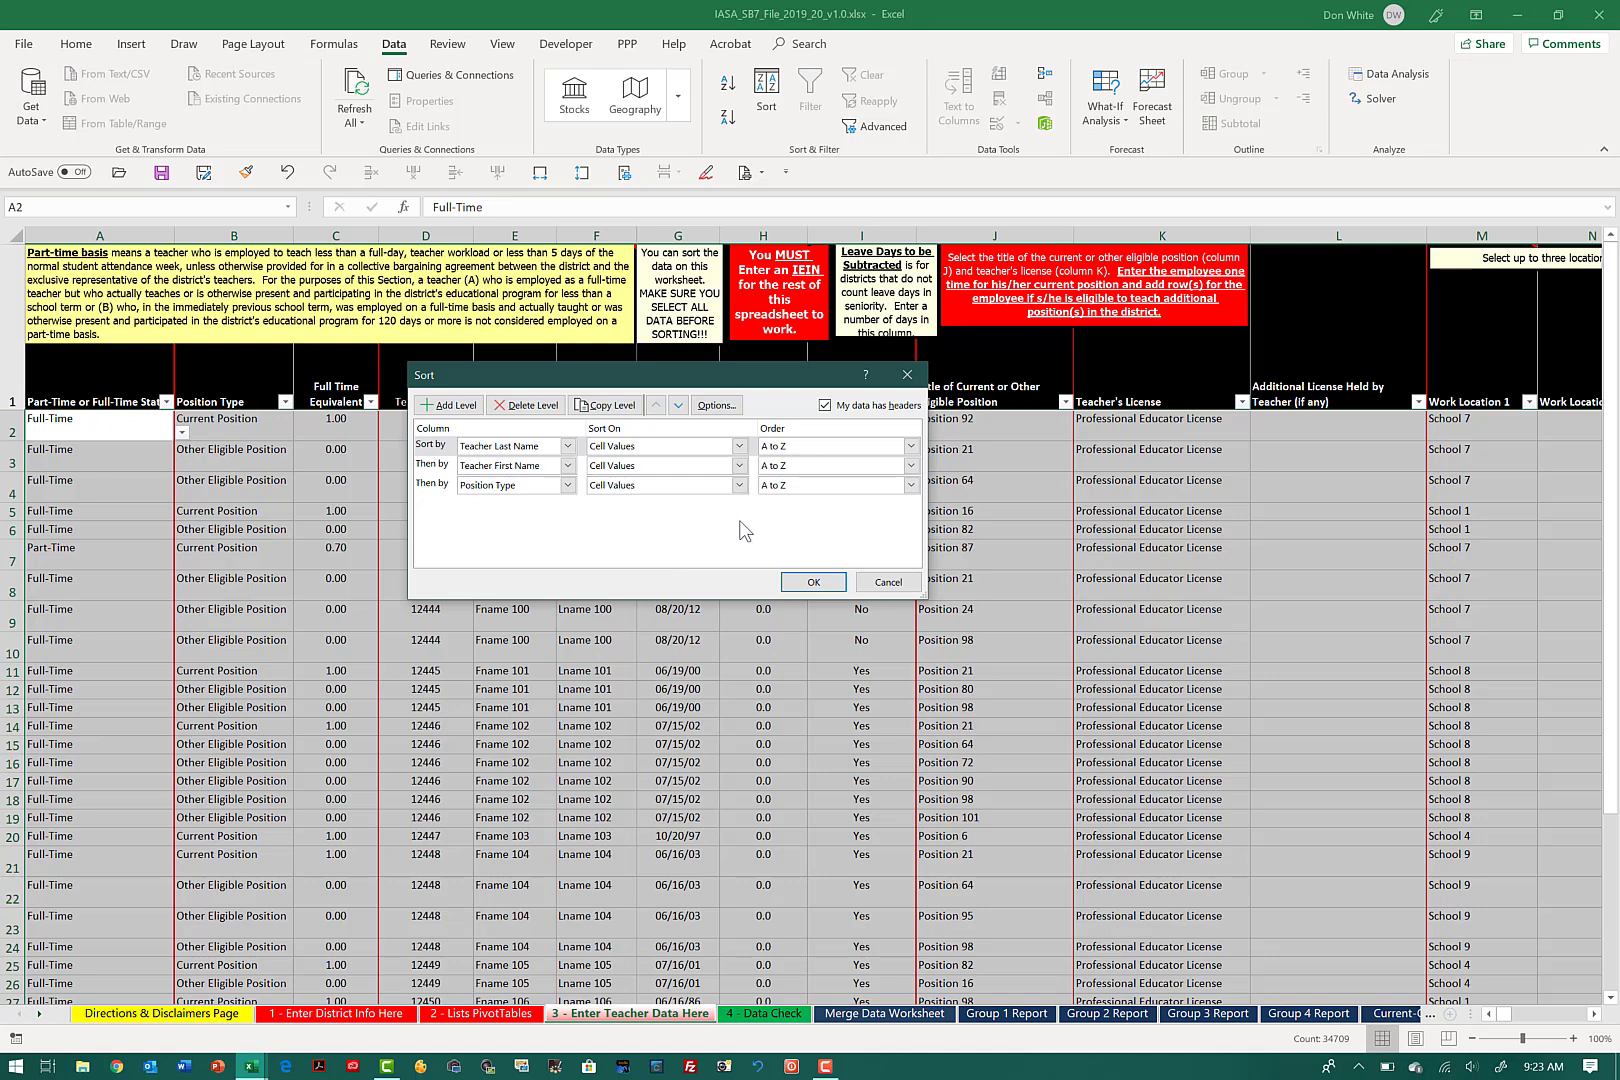
click(811, 584)
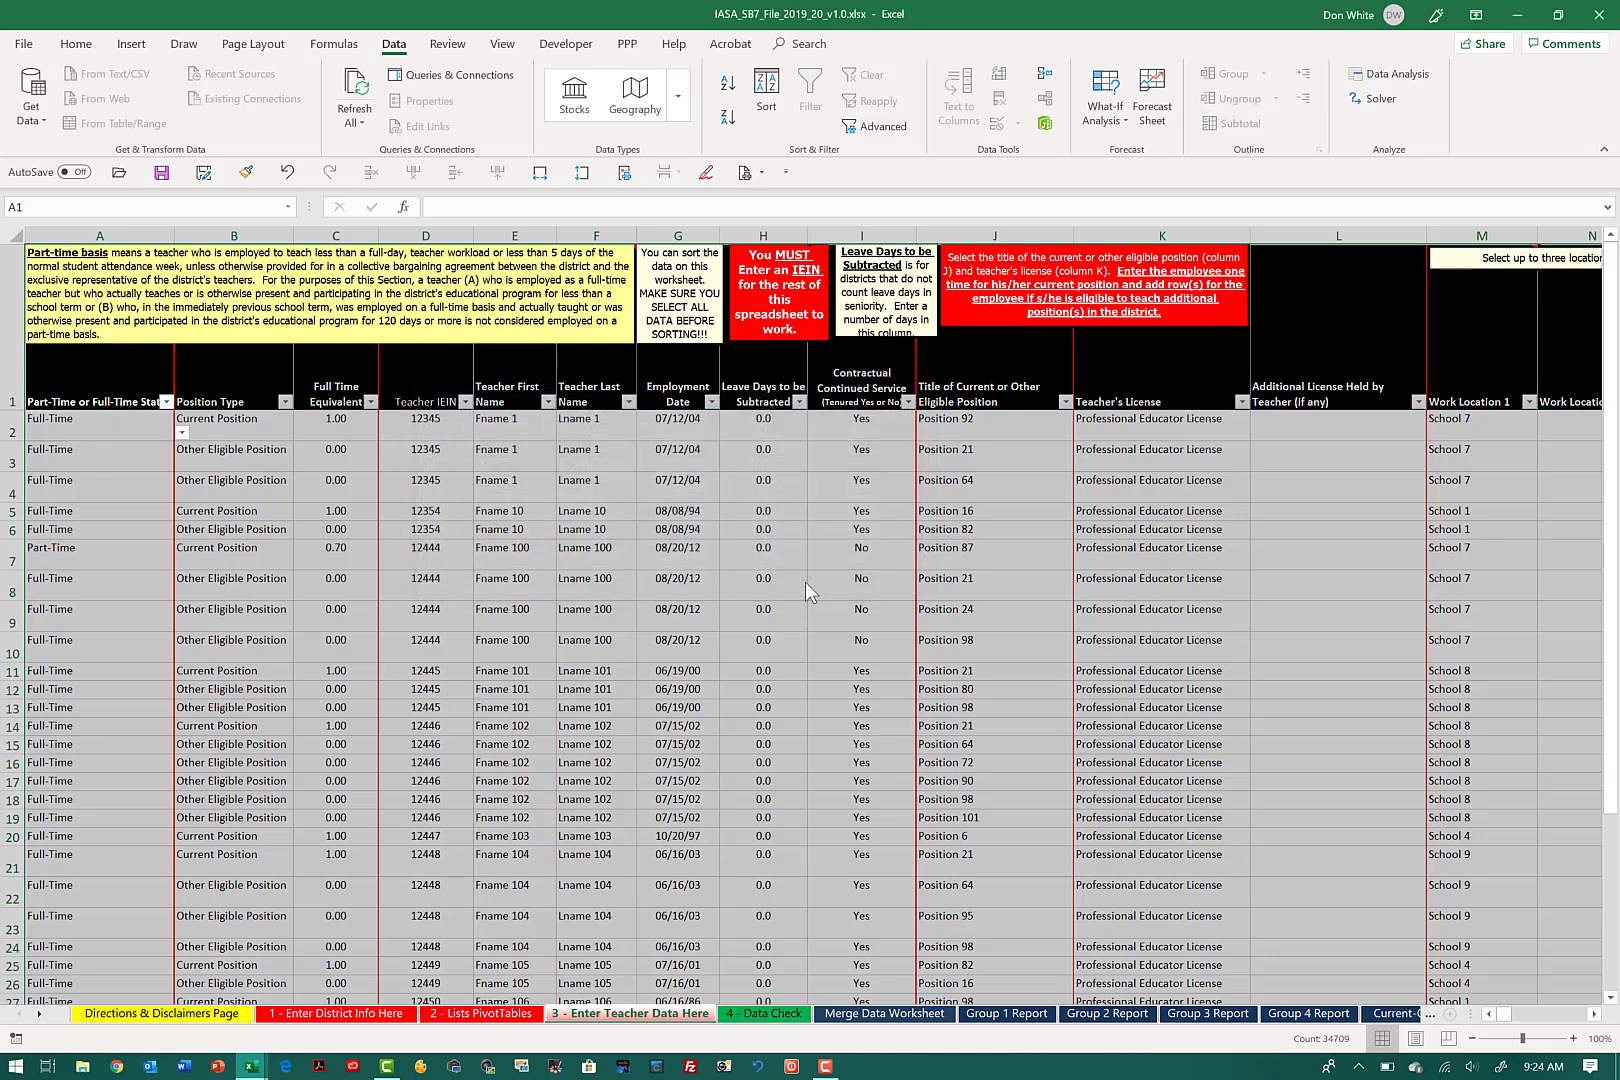
Step: Clear the range selection by selecting cell A2 and open the Directions & Disclaimers Page sheet
click(127, 424)
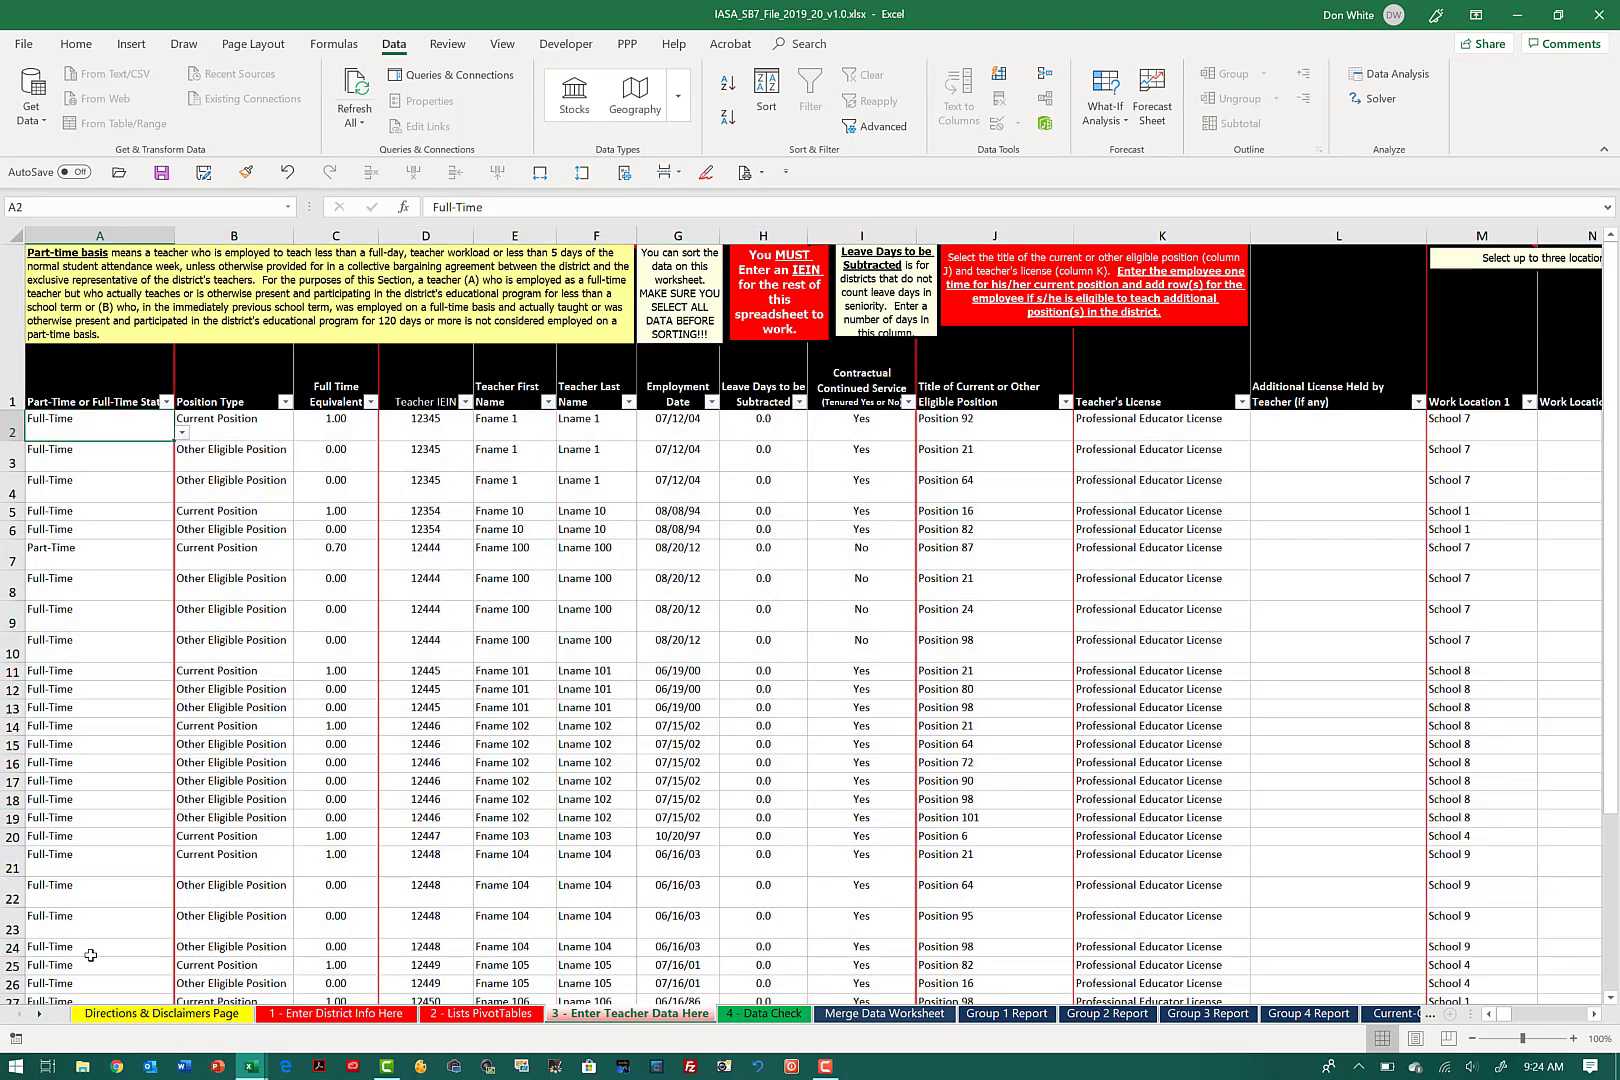
click(118, 1015)
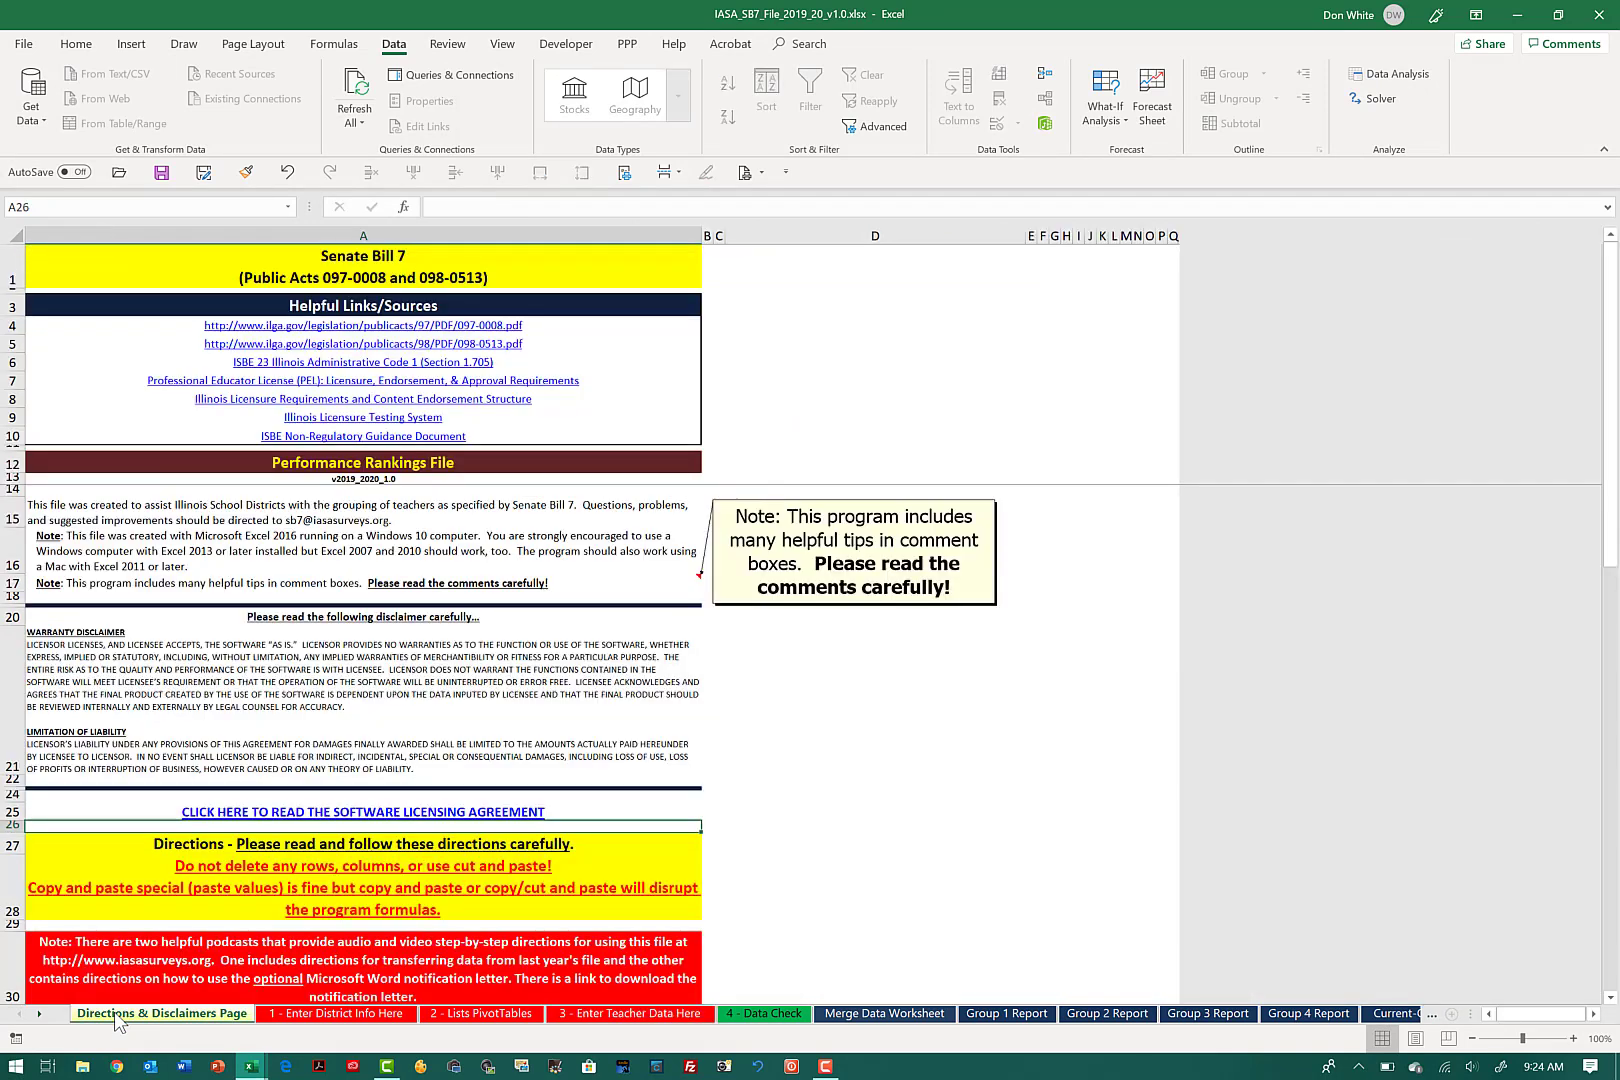